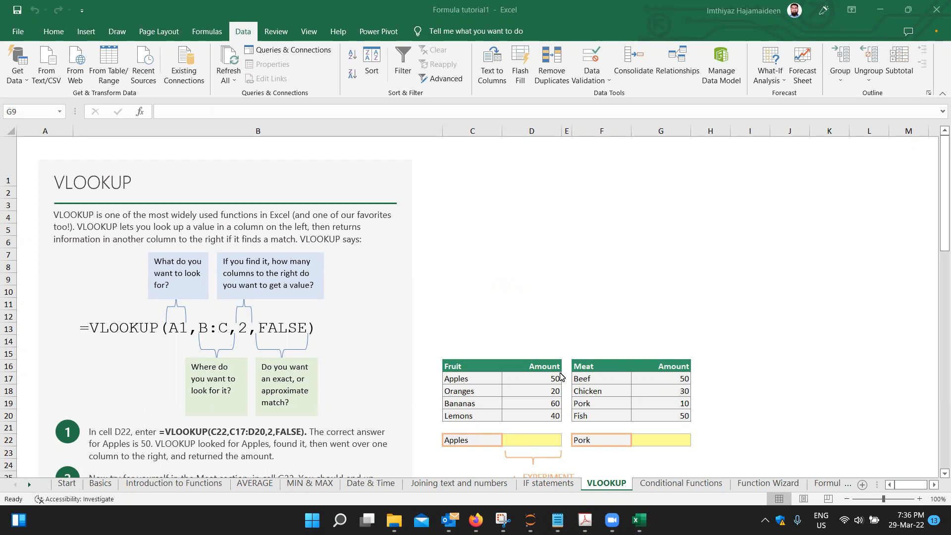
Start a VLOOKUP formula in cell D22 with the fruit cell C22 as the lookup value
{"action": "left_click", "coordinate": [518, 436]}
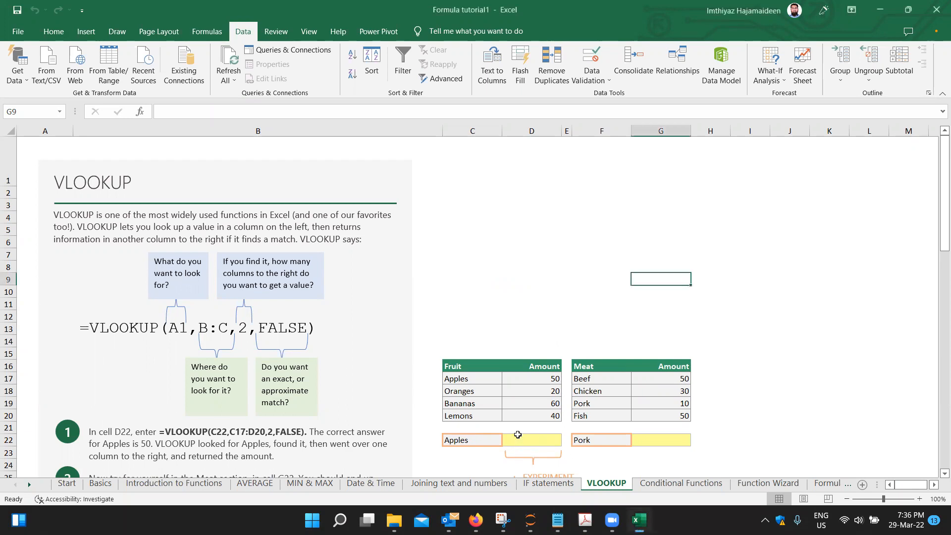
{"action": "left_click", "coordinate": [521, 440]}
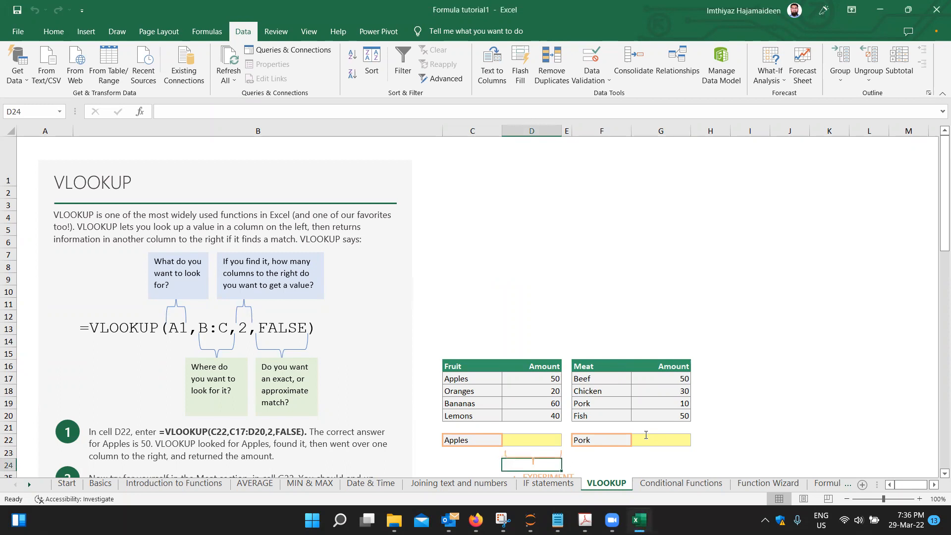
{"action": "scroll", "coordinate": [644, 435], "scroll_direction": "down", "scroll_amount": 1}
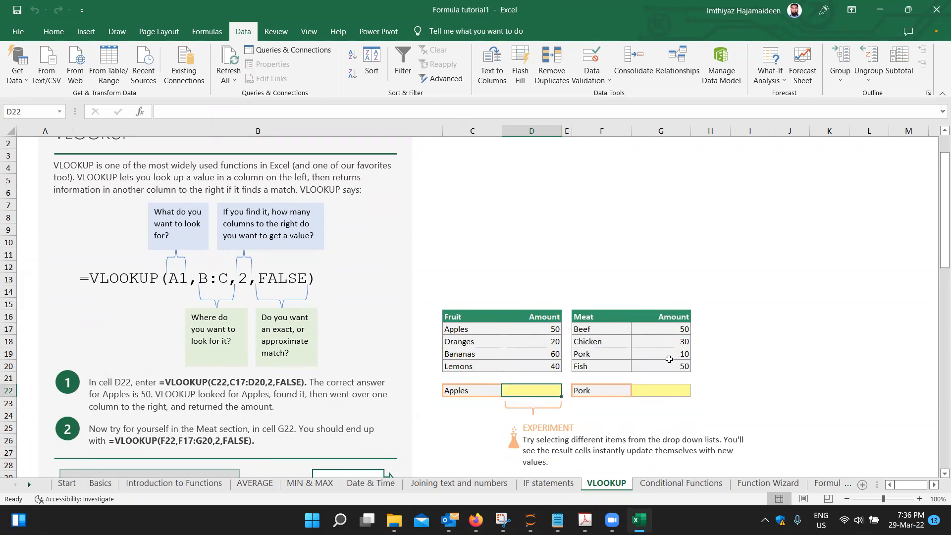
{"action": "type", "text": "="}
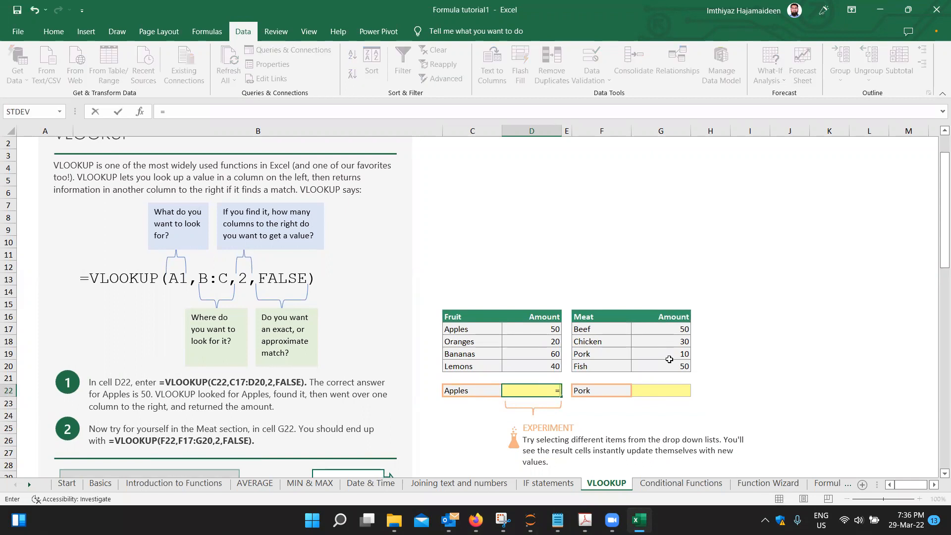
{"action": "type", "text": "vl"}
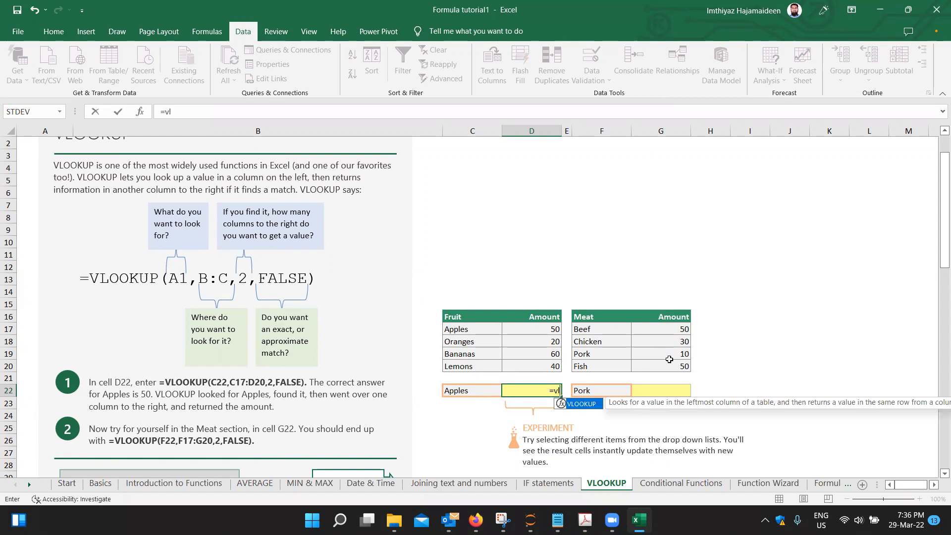
{"action": "key", "text": "Tab"}
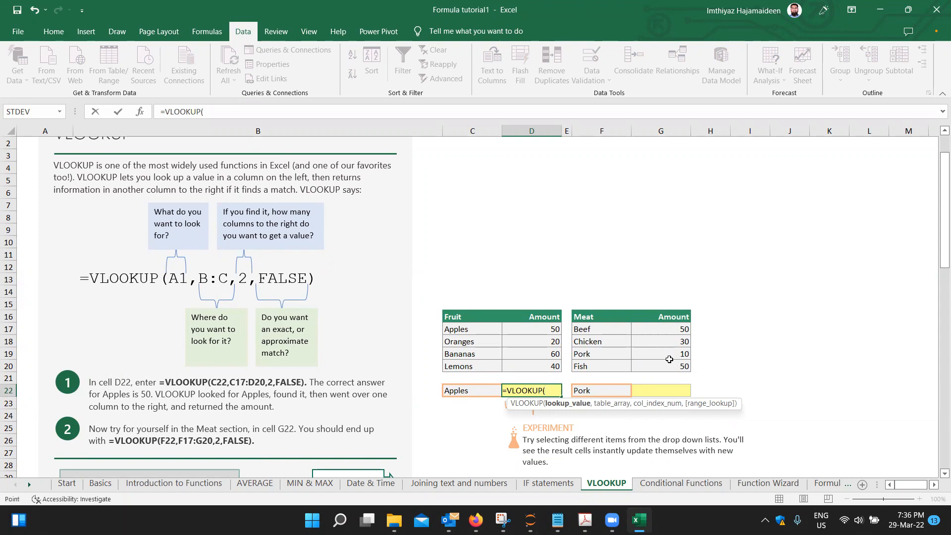
{"action": "key", "text": "Left"}
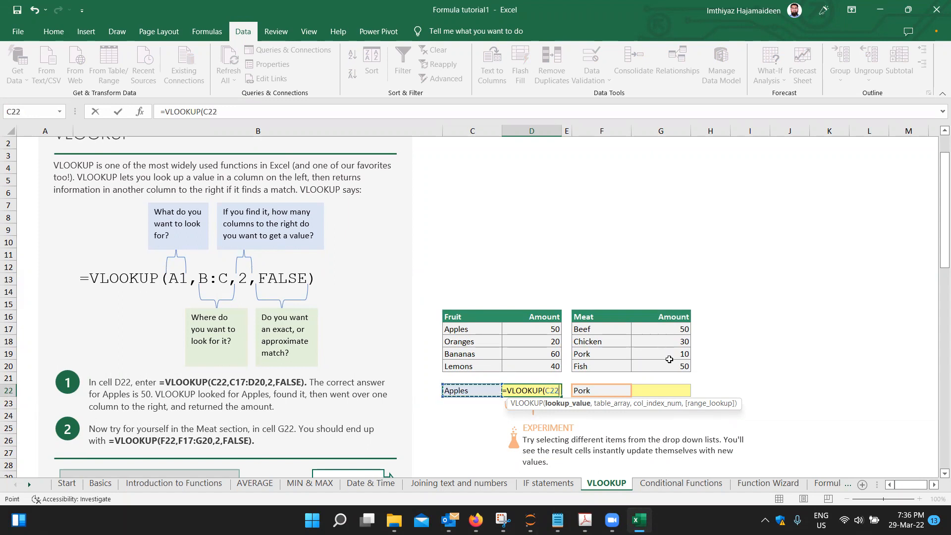
{"action": "type", "text": ","}
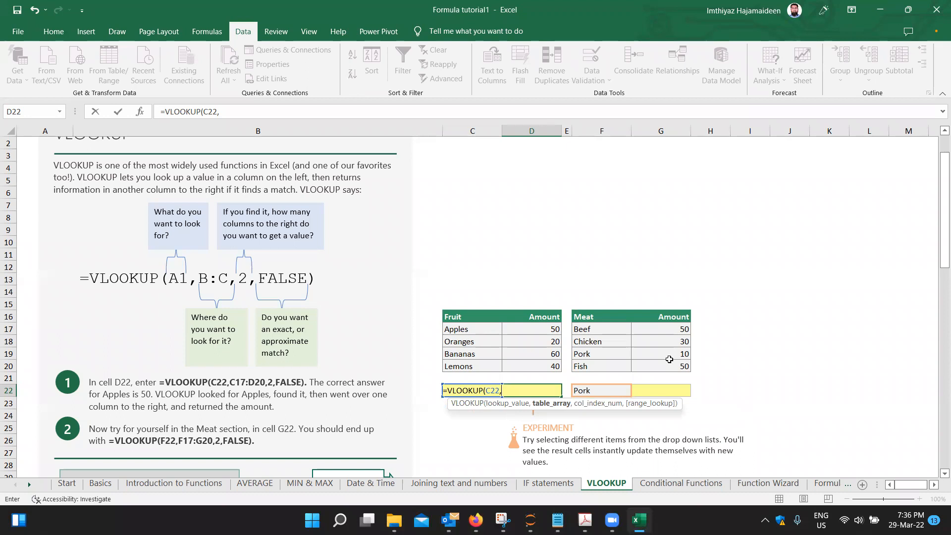
Set the table array of the D22 formula to the fruit table including its header, C16:D20
{"action": "key", "text": "Up"}
{"action": "key", "text": "Up"}
{"action": "key", "text": "Up"}
{"action": "key", "text": "Left"}
{"action": "key", "text": "Up"}
{"action": "key", "text": "Up"}
{"action": "key", "text": "Up"}
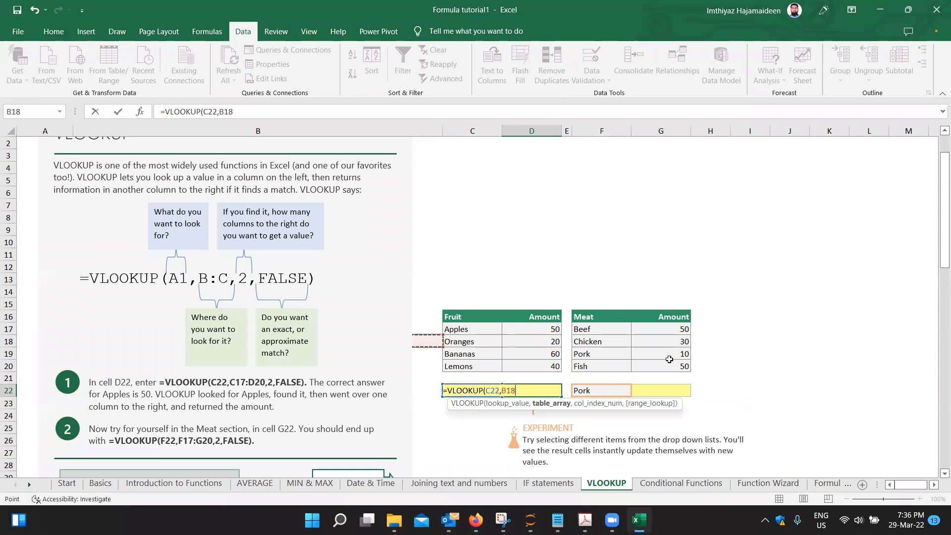
{"action": "key", "text": "shift+Down"}
{"action": "key", "text": "shift+Down"}
{"action": "key", "text": "shift+Down"}
{"action": "key", "text": "shift+Down"}
{"action": "key", "text": "shift+Right"}
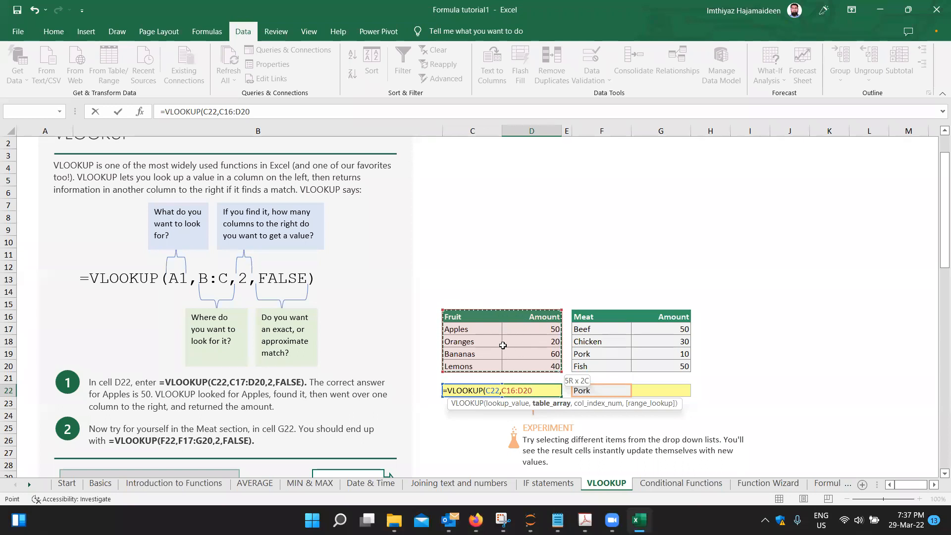
{"action": "type", "text": ","}
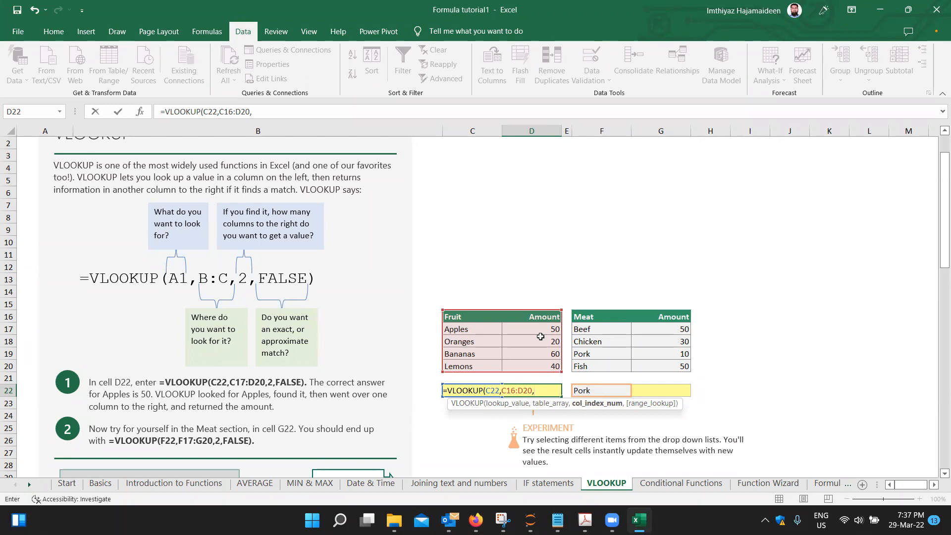
Complete the D22 formula with column index 2 and range lookup 0 for an exact match
{"action": "type", "text": "2,"}
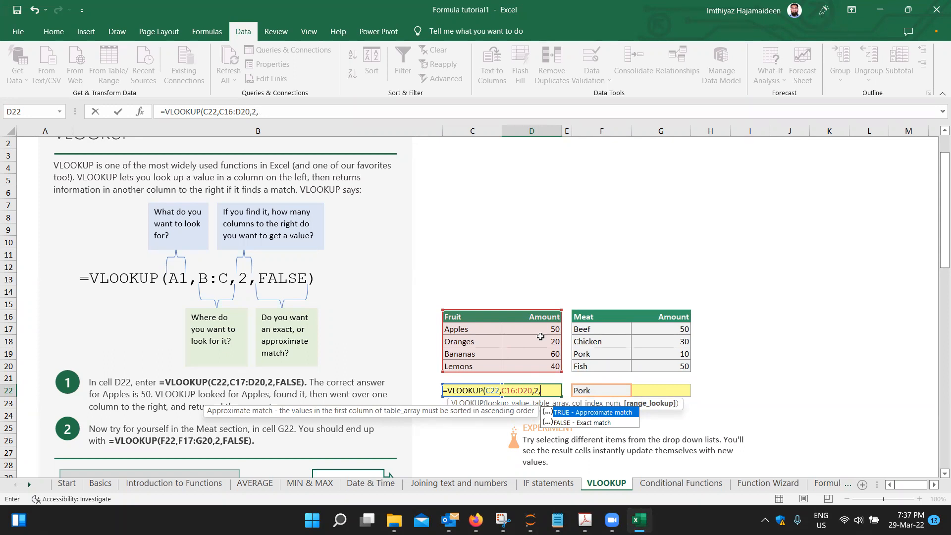
{"action": "type", "text": "0"}
{"action": "type", "text": ")"}
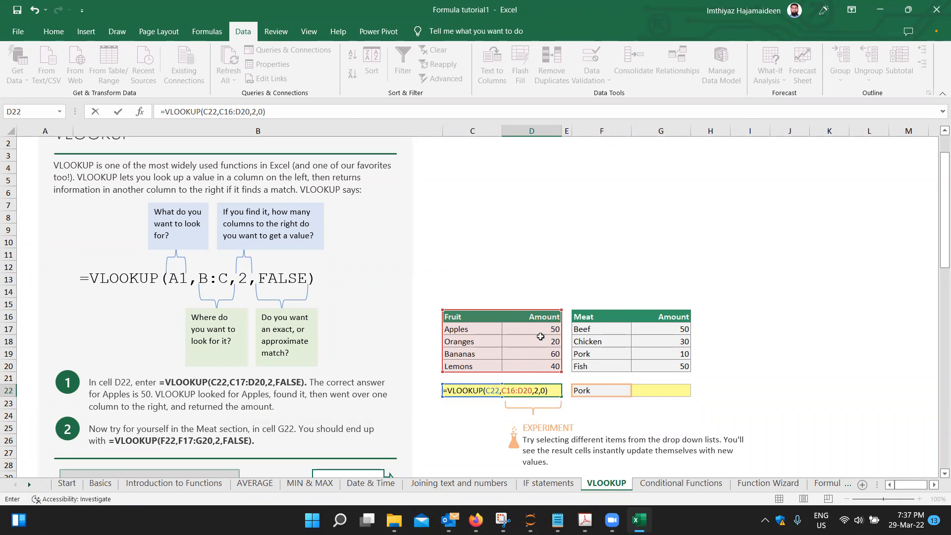
{"action": "key", "text": "Return"}
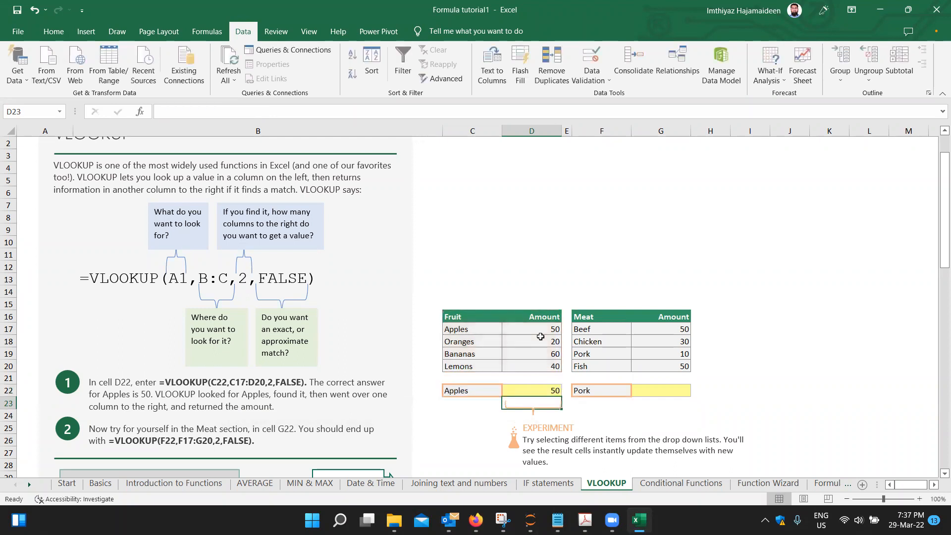
Test the fruit lookup by choosing Oranges, Bananas and finally Lemons in cell C22
{"action": "key", "text": "Up"}
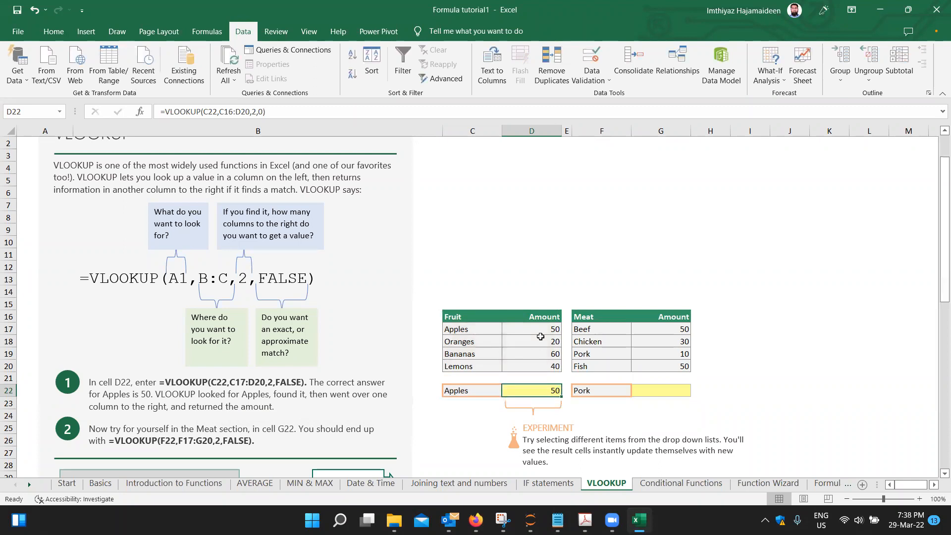
{"action": "key", "text": "Left"}
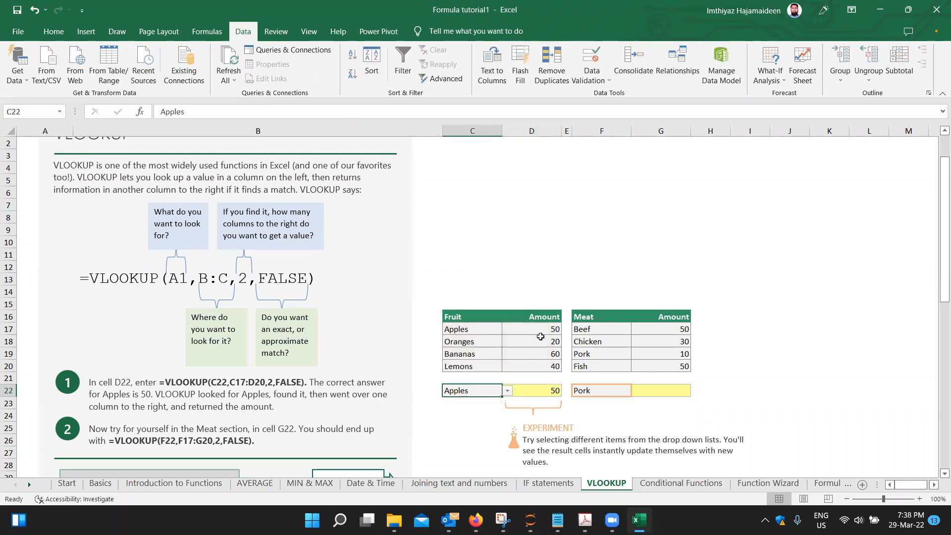
{"action": "left_click", "coordinate": [507, 392]}
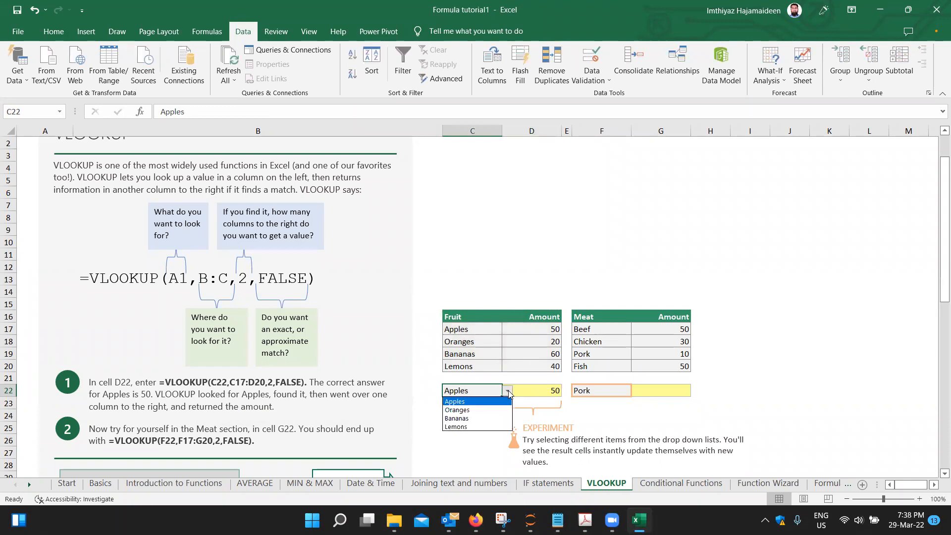
{"action": "left_click", "coordinate": [480, 411]}
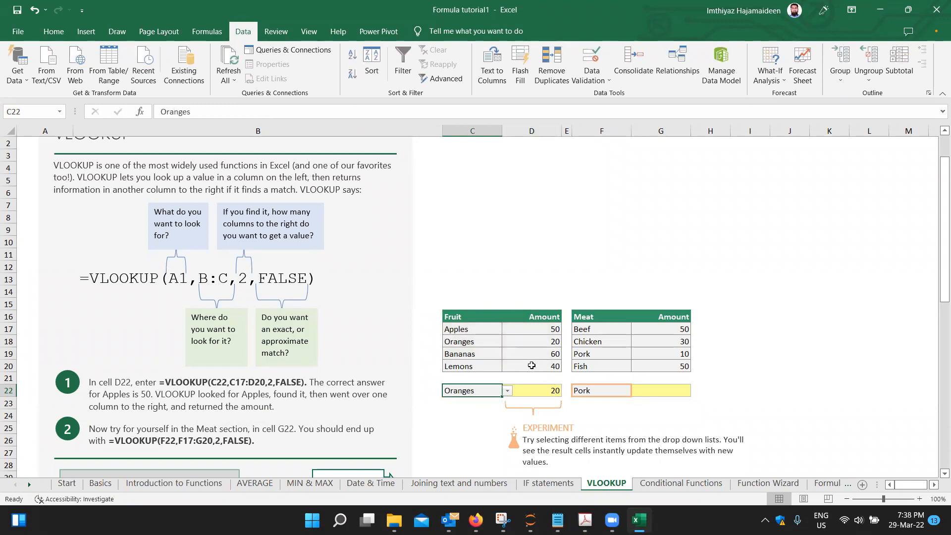
{"action": "left_click", "coordinate": [508, 391]}
{"action": "left_click", "coordinate": [485, 417]}
{"action": "left_click", "coordinate": [508, 391]}
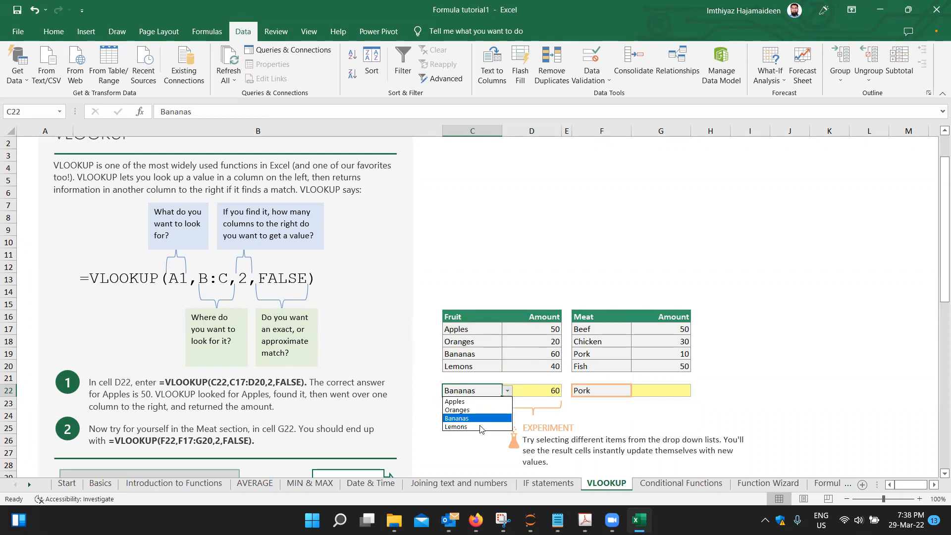
{"action": "left_click", "coordinate": [479, 427]}
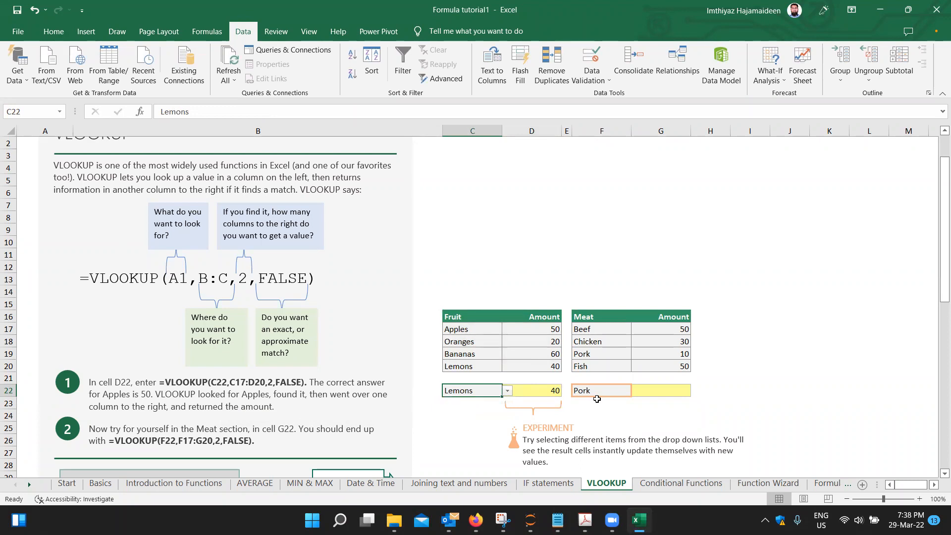
Start a VLOOKUP formula in cell G22 with the meat cell F22 as the lookup value
{"action": "left_click", "coordinate": [644, 394]}
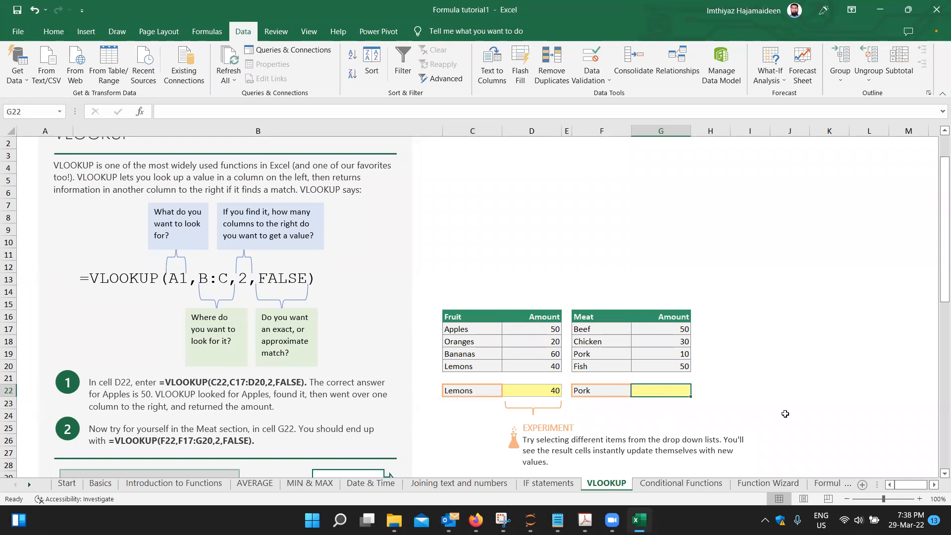
{"action": "type", "text": "=vl"}
{"action": "key", "text": "Tab"}
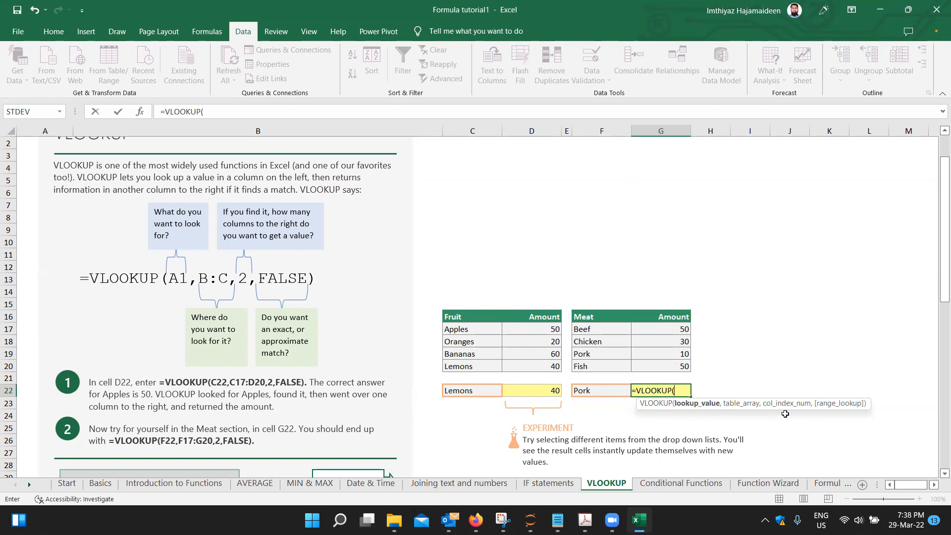
{"action": "key", "text": "Left"}
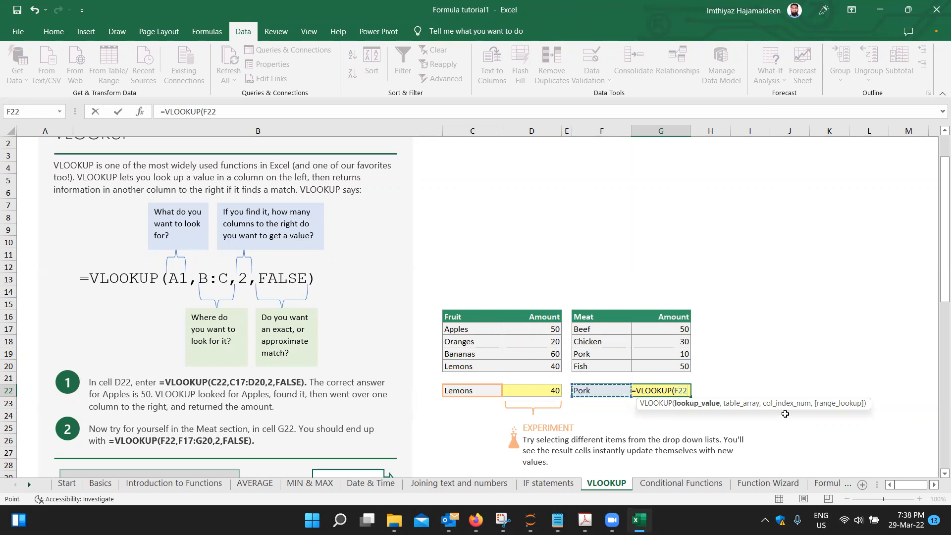
{"action": "type", "text": ","}
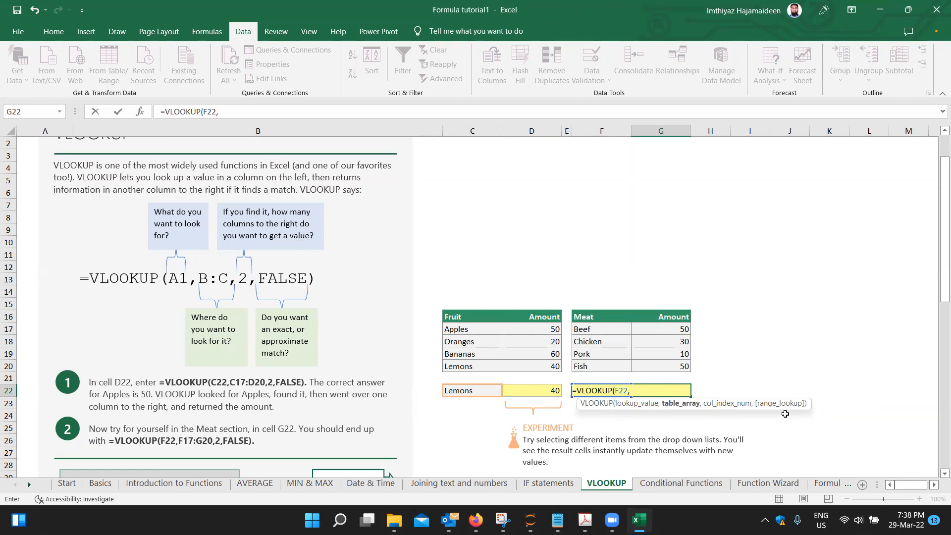
Set the table array of the G22 formula to the meat table including its header, F16:G20
{"action": "key", "text": "Up"}
{"action": "key", "text": "Up"}
{"action": "key", "text": "Up"}
{"action": "key", "text": "Up"}
{"action": "key", "text": "Left"}
{"action": "key", "text": "Up"}
{"action": "key", "text": "Up"}
{"action": "key", "text": "shift+Down"}
{"action": "key", "text": "shift+Down"}
{"action": "key", "text": "shift+Down"}
{"action": "key", "text": "shift+Down"}
{"action": "key", "text": "shift+Right"}
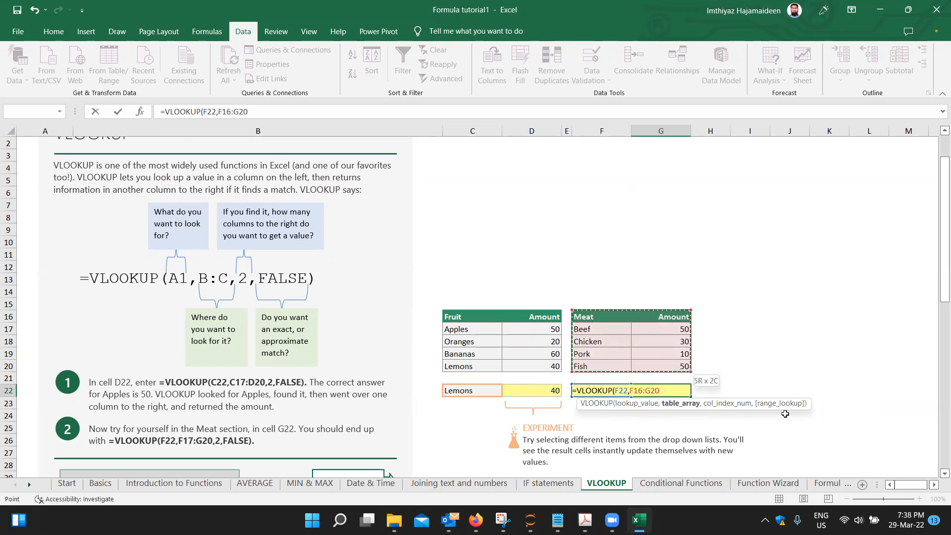
{"action": "type", "text": ","}
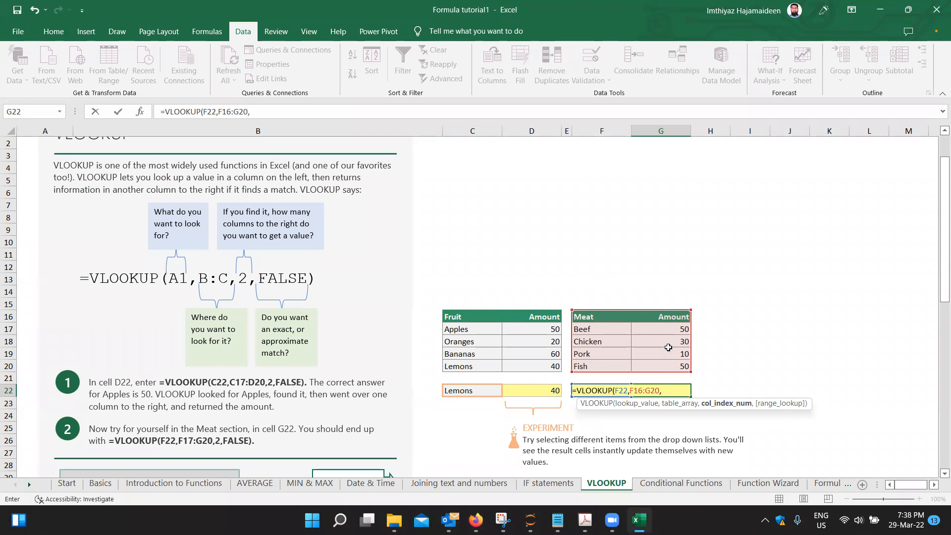
Complete the G22 formula with column index 2 and range lookup 0 for an exact match
{"action": "type", "text": "2,"}
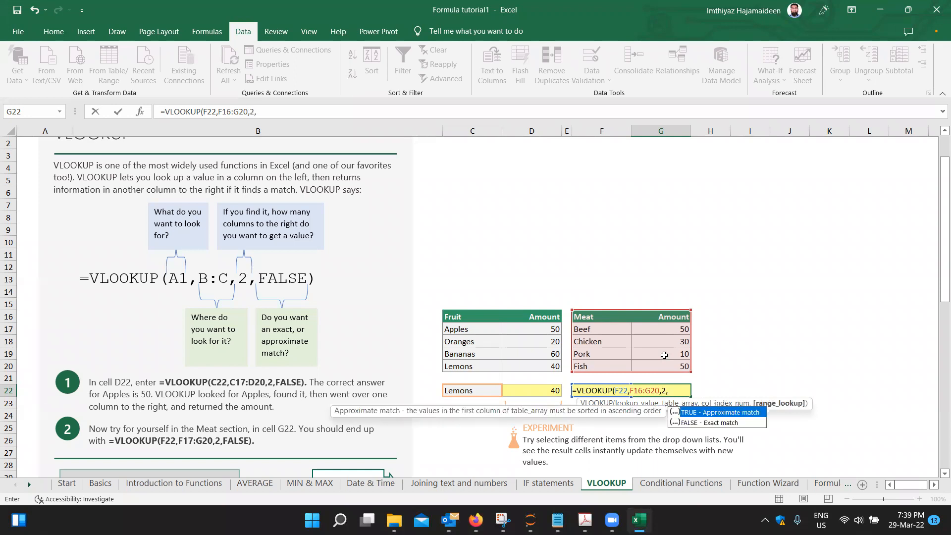
{"action": "type", "text": "0)"}
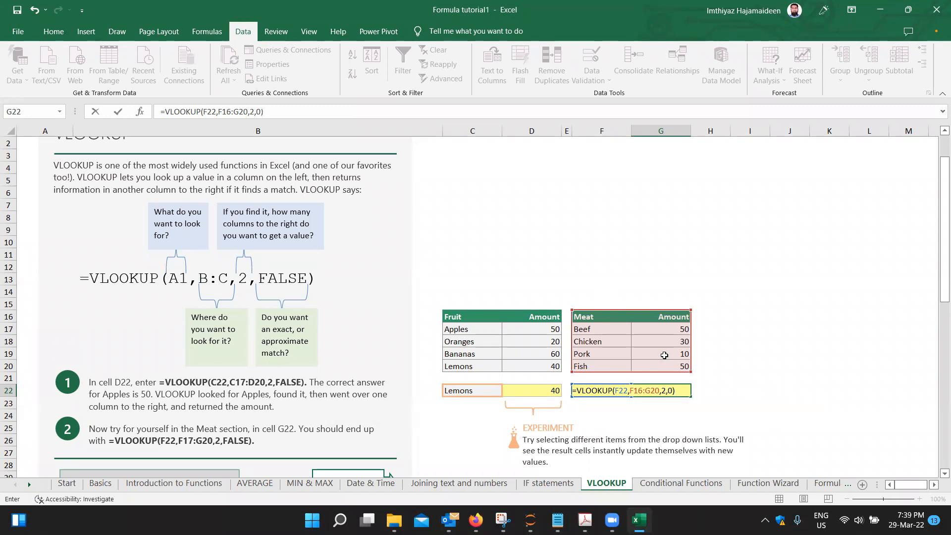
{"action": "key", "text": "Return"}
Test the meat lookup by choosing Chicken and finally Beef in cell F22
{"action": "key", "text": "Up"}
{"action": "key", "text": "Left"}
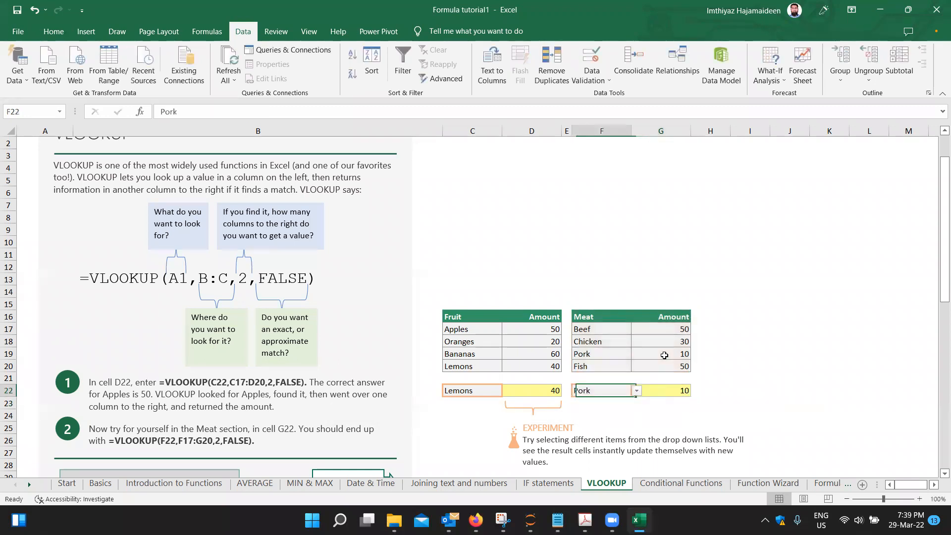
{"action": "left_click", "coordinate": [637, 391]}
{"action": "left_click", "coordinate": [612, 411]}
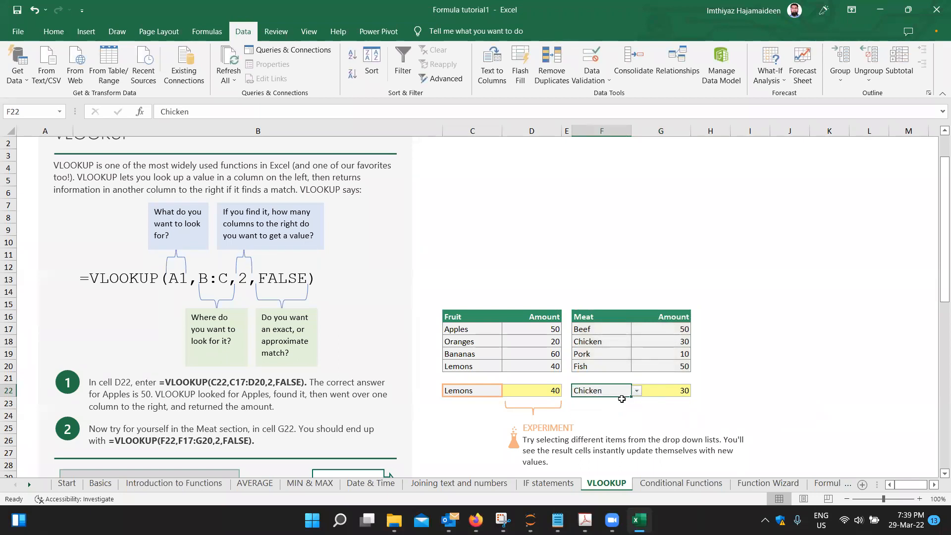
{"action": "left_click", "coordinate": [636, 393]}
{"action": "left_click", "coordinate": [618, 403]}
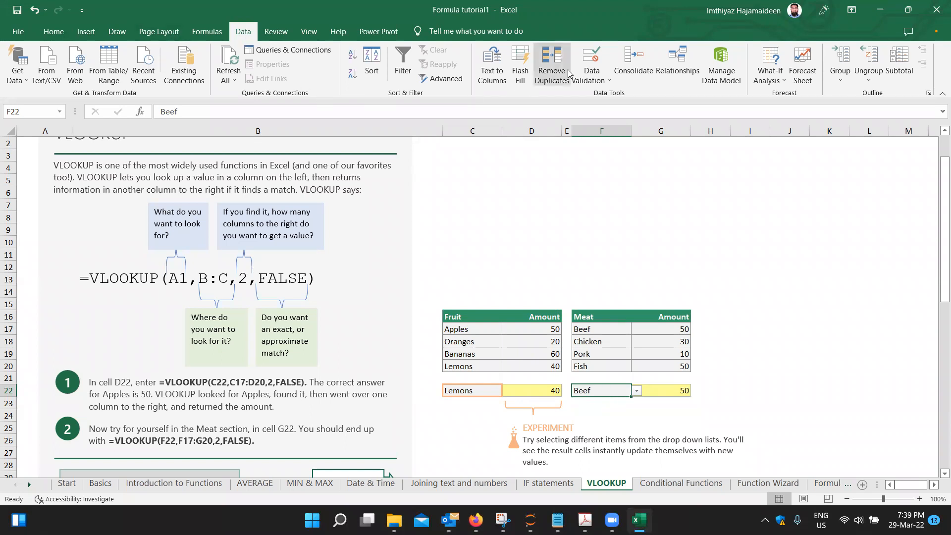
Inspect the data validation criteria and list source of cell F22, leaving the settings unchanged
{"action": "left_click", "coordinate": [595, 81]}
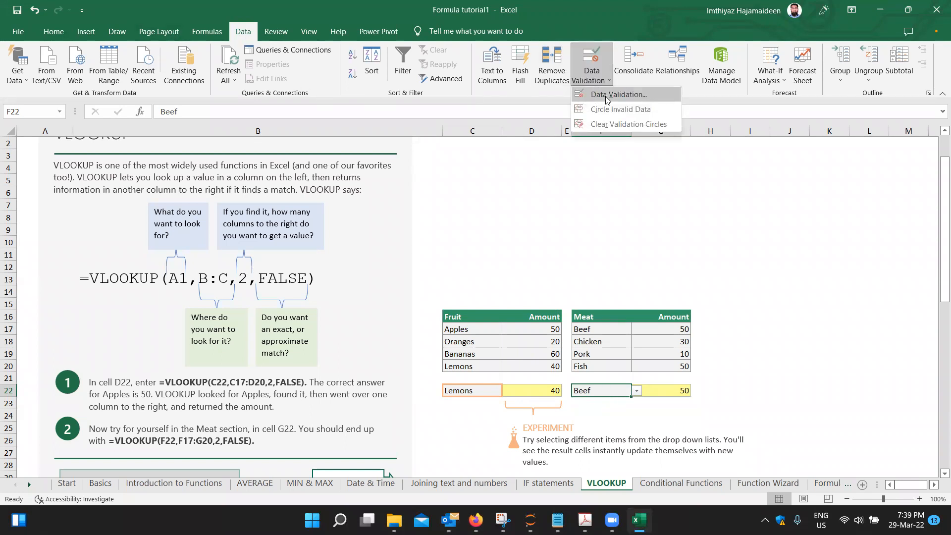
{"action": "left_click", "coordinate": [606, 95]}
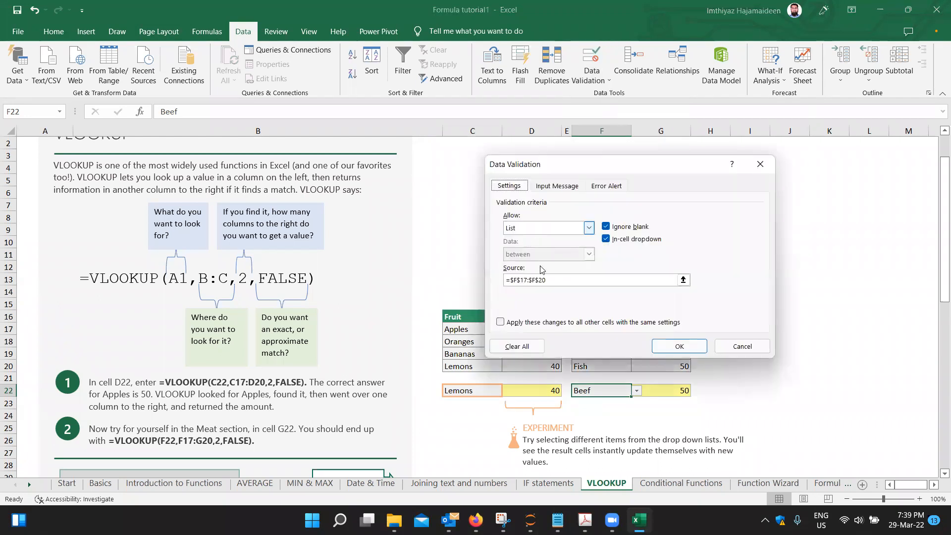
{"action": "left_click", "coordinate": [743, 346]}
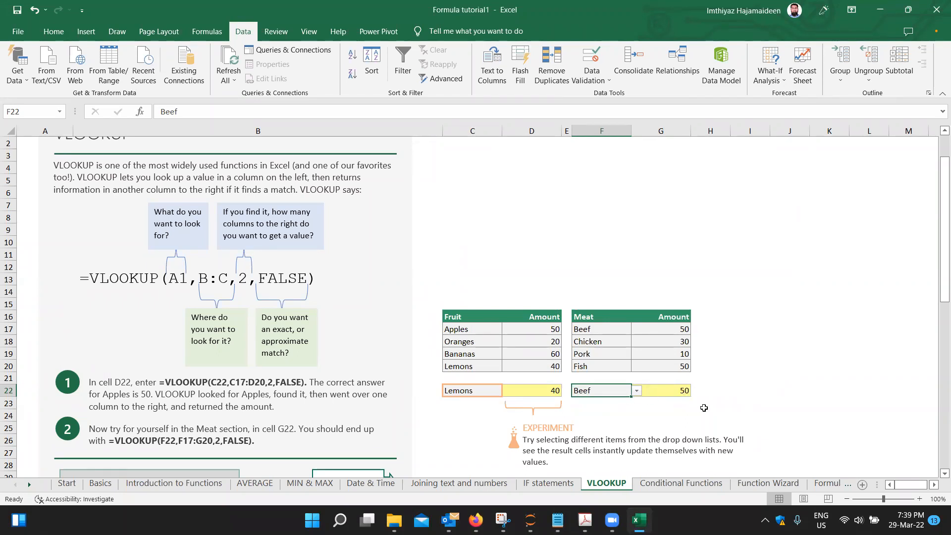
{"action": "scroll", "coordinate": [704, 407], "scroll_direction": "down", "scroll_amount": 3}
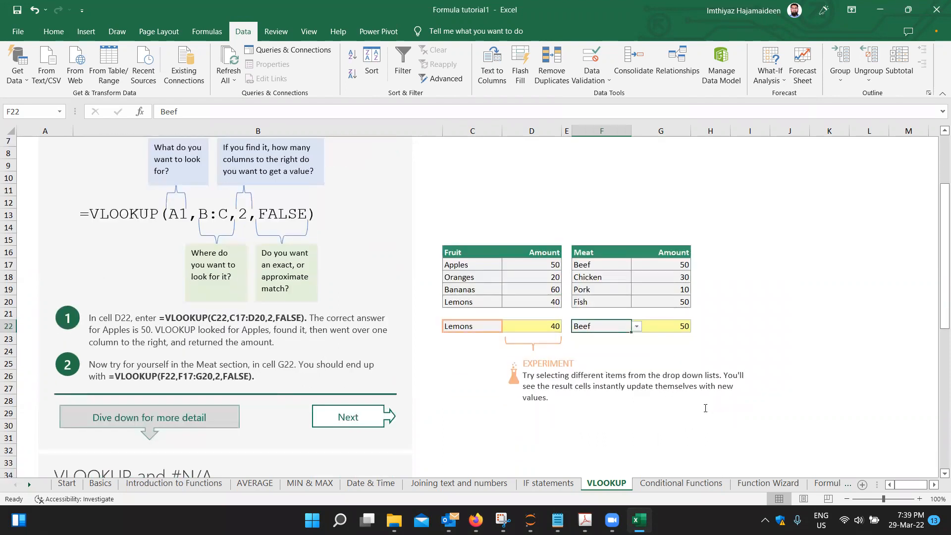
Review the VLOOKUP and #N/A section and the completed lookup formulas in cells D22 and G22
{"action": "scroll", "coordinate": [705, 408], "scroll_direction": "down", "scroll_amount": 2}
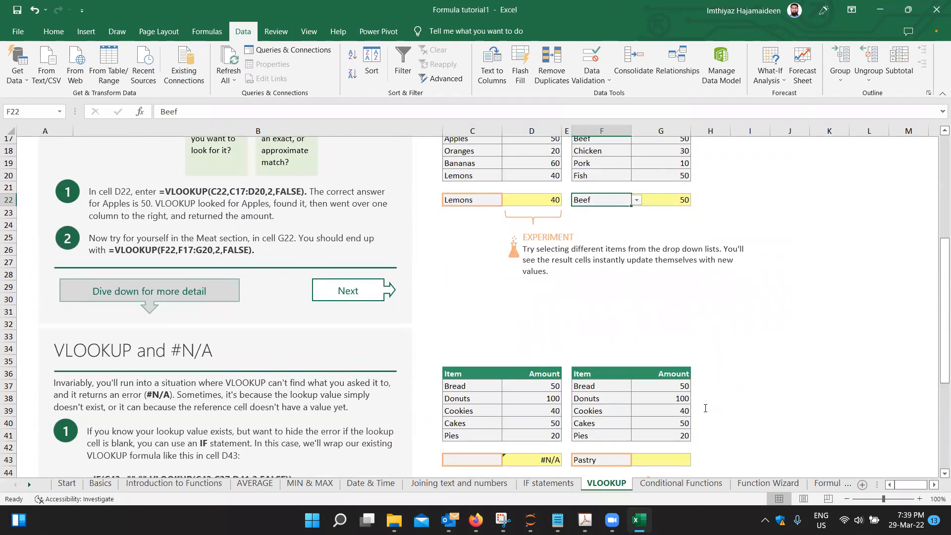
{"action": "scroll", "coordinate": [705, 407], "scroll_direction": "down", "scroll_amount": 2}
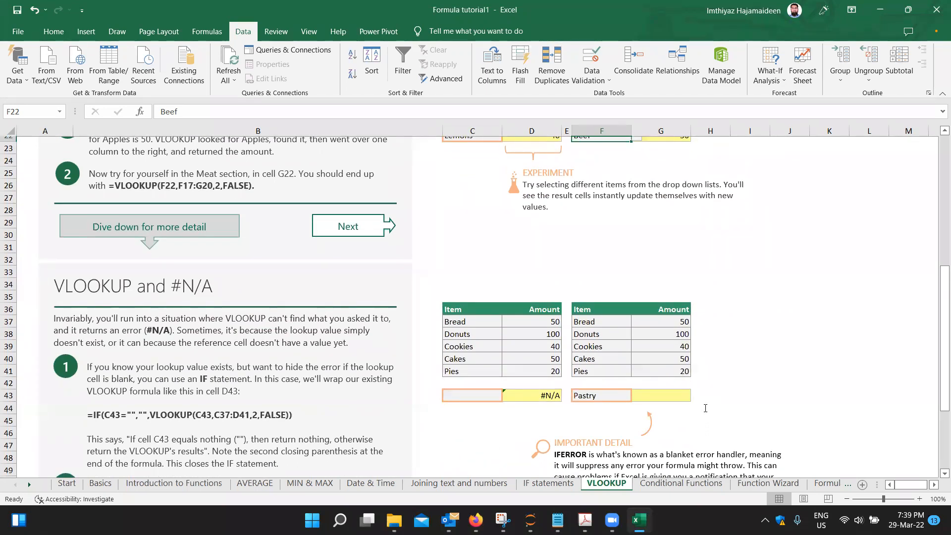
{"action": "scroll", "coordinate": [705, 408], "scroll_direction": "up", "scroll_amount": 4}
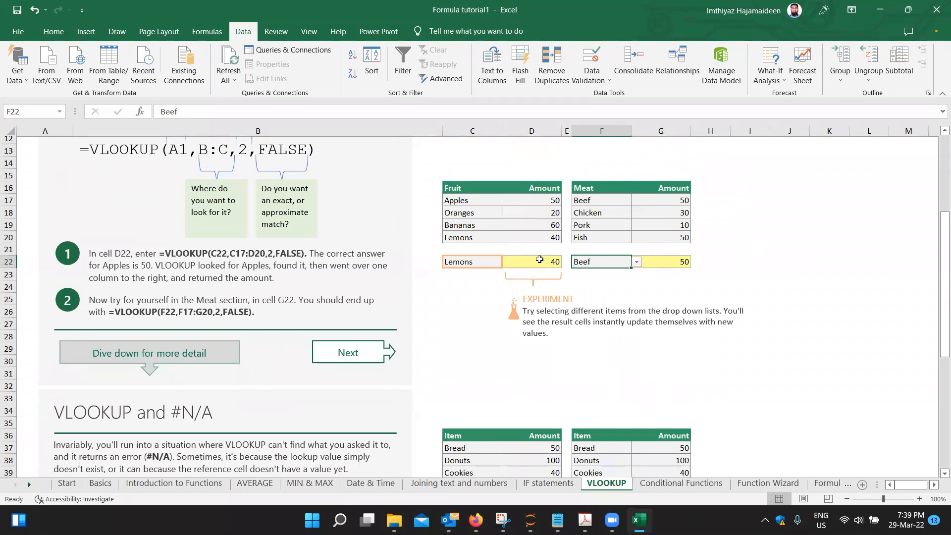
{"action": "left_click", "coordinate": [539, 260]}
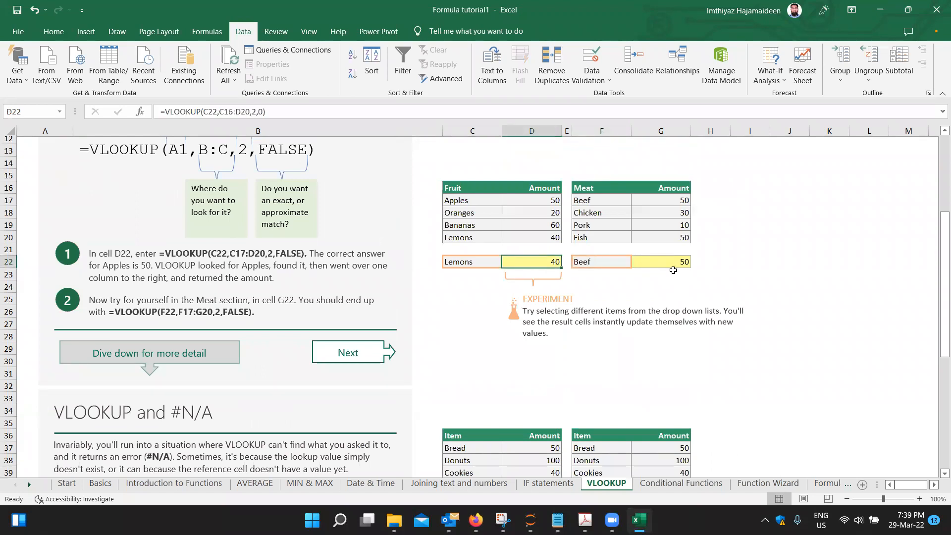
{"action": "left_click", "coordinate": [674, 273]}
{"action": "left_click", "coordinate": [679, 261]}
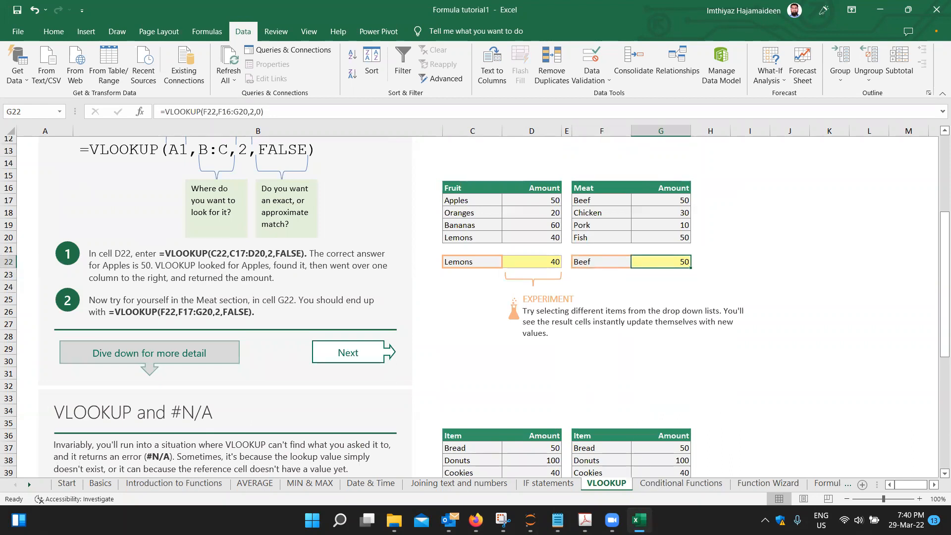
Open a new Excel window with a blank workbook
{"action": "mouse_move", "coordinate": [639, 521]}
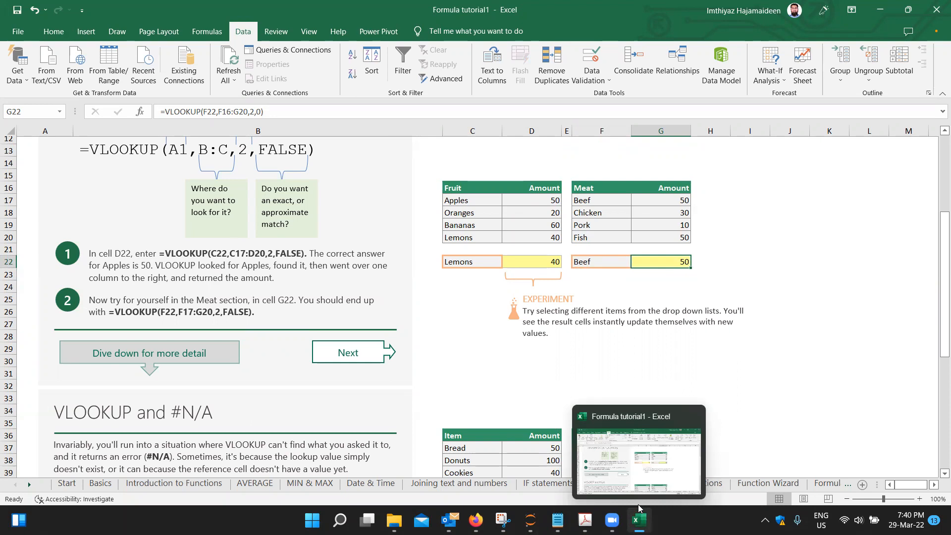
{"action": "key", "text": "super+r"}
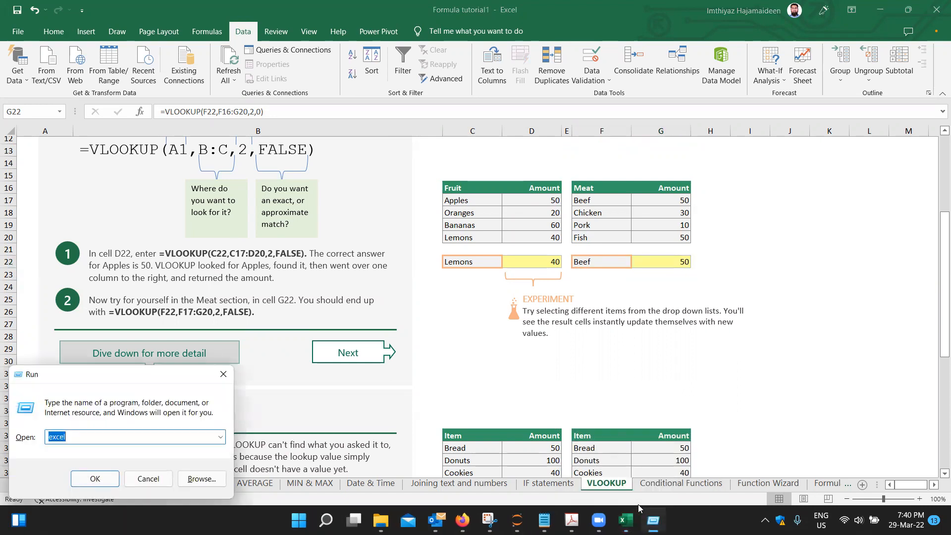
{"action": "key", "text": "Return"}
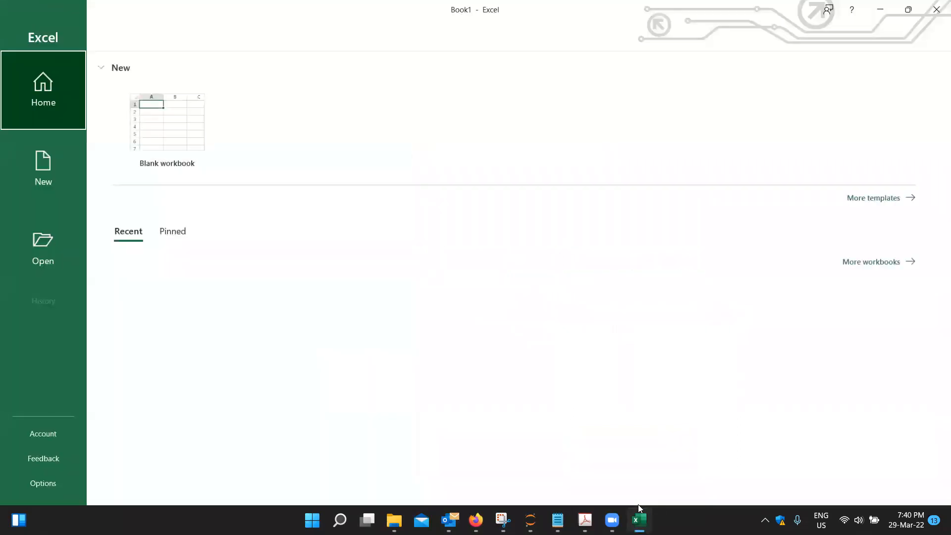
{"action": "key", "text": "Return"}
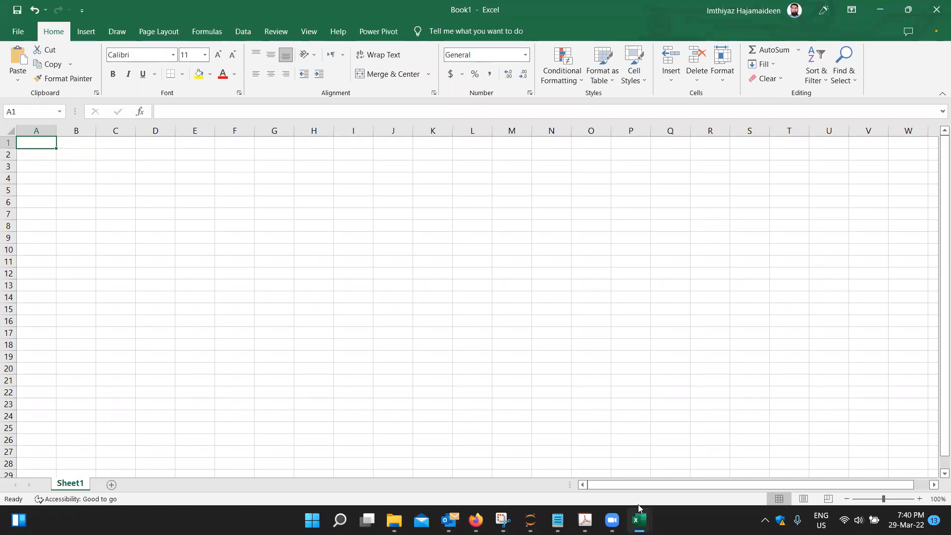
Enter the headers Emp.Code in A1 and Emp Name in B1
{"action": "type", "text": "Empl"}
{"action": "key", "text": "BackSpace"}
{"action": "key", "text": "BackSpace"}
{"action": "key", "text": "BackSpace"}
{"action": "key", "text": "BackSpace"}
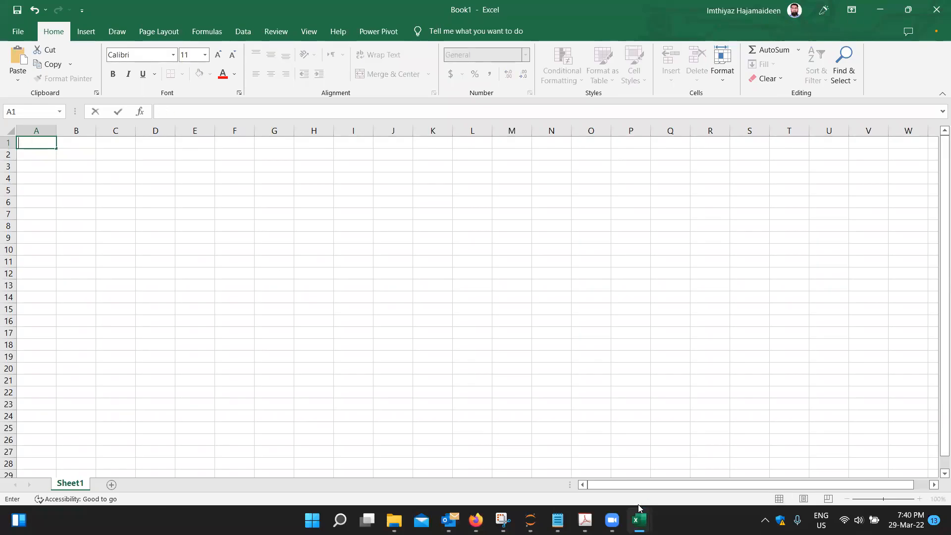
{"action": "type", "text": "Emp,"}
{"action": "type", "text": ".Code"}
{"action": "key", "text": "Return"}
{"action": "key", "text": "Up"}
{"action": "key", "text": "Right"}
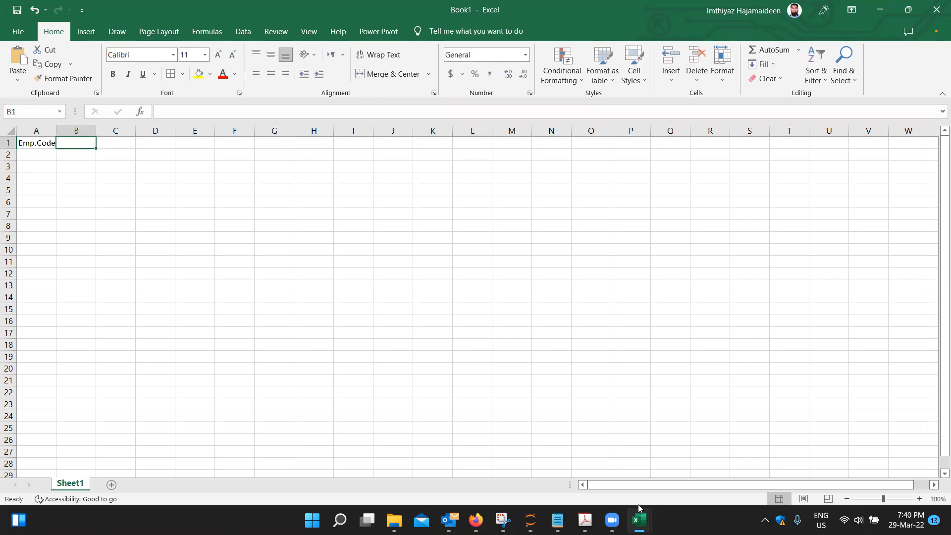
{"action": "type", "text": "Emp Name"}
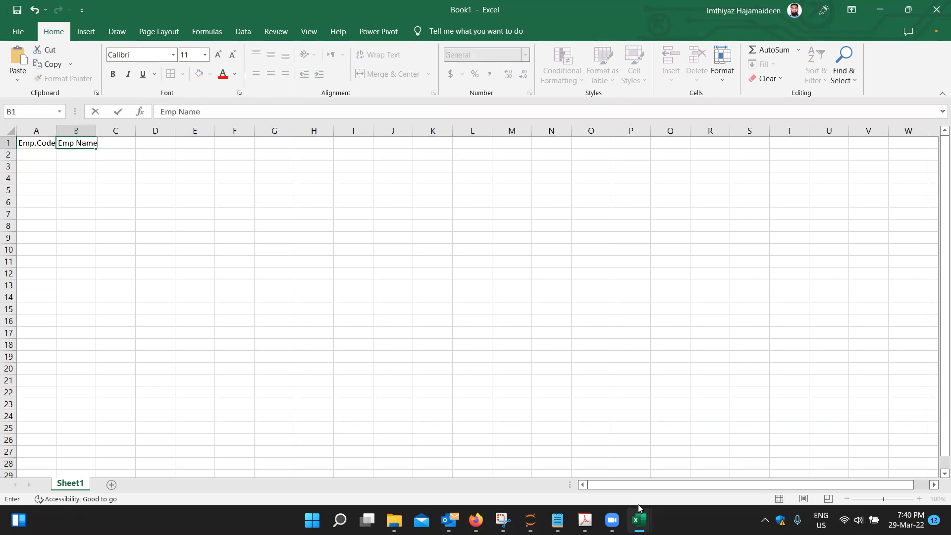
{"action": "key", "text": "Tab"}
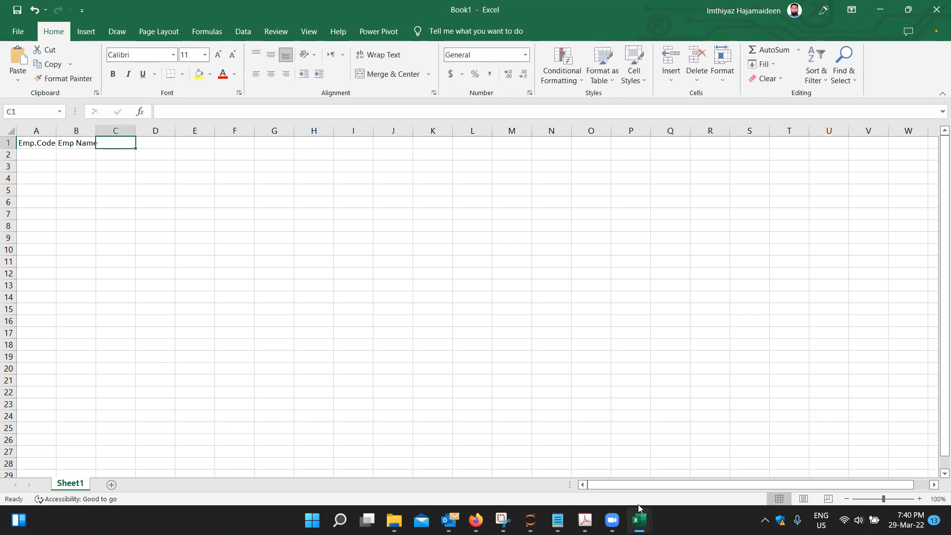
Enter the header Emp.Basic Salary in C1
{"action": "type", "text": "Emp"}
{"action": "type", "text": ".Sa"}
{"action": "key", "text": "BackSpace"}
{"action": "key", "text": "BackSpace"}
{"action": "type", "text": "Basic Salary"}
{"action": "key", "text": "Tab"}
Enter the headers Emp. Allowance in D1 and Emp.Ded in E1
{"action": "type", "text": "Emp. Allo"}
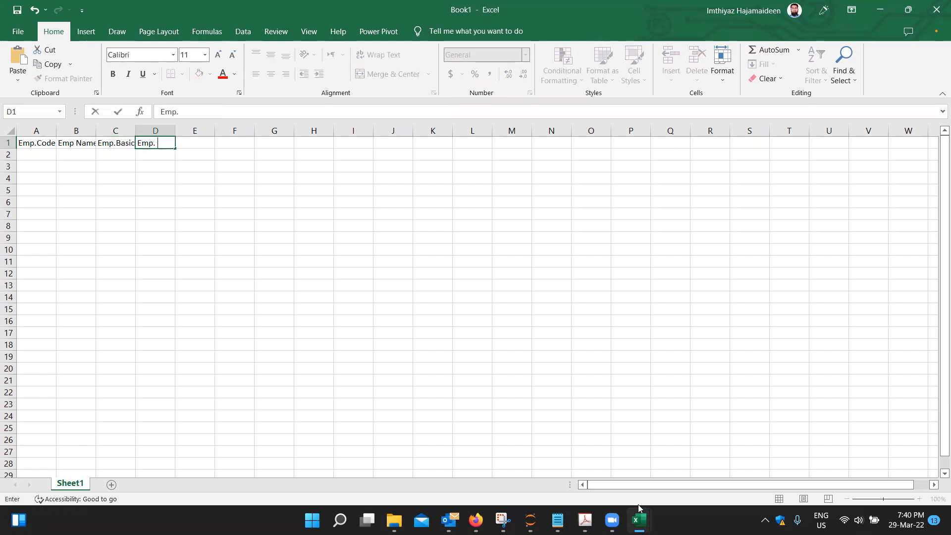
{"action": "key", "text": "BackSpace"}
{"action": "type", "text": "owance"}
{"action": "key", "text": "Return"}
{"action": "key", "text": "Up"}
{"action": "key", "text": "Right"}
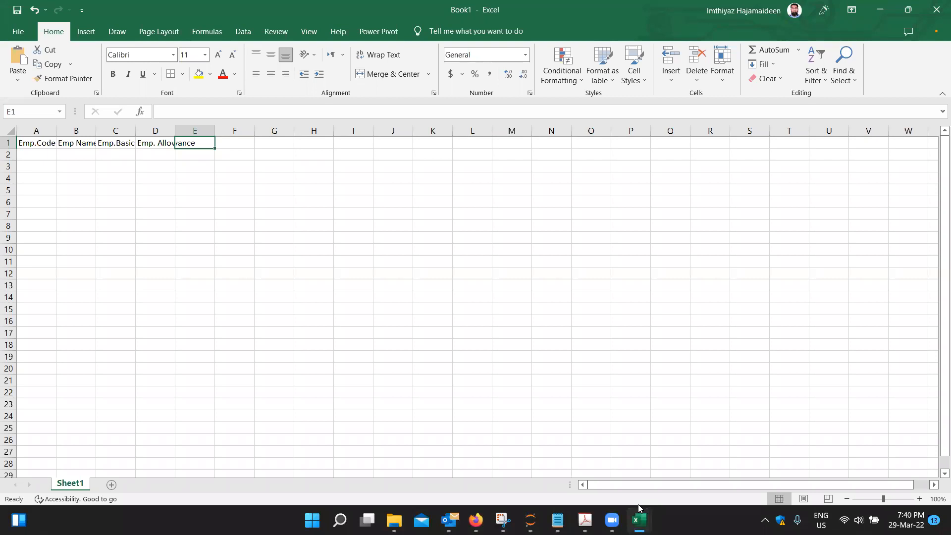
{"action": "type", "text": "Emp.Ded"}
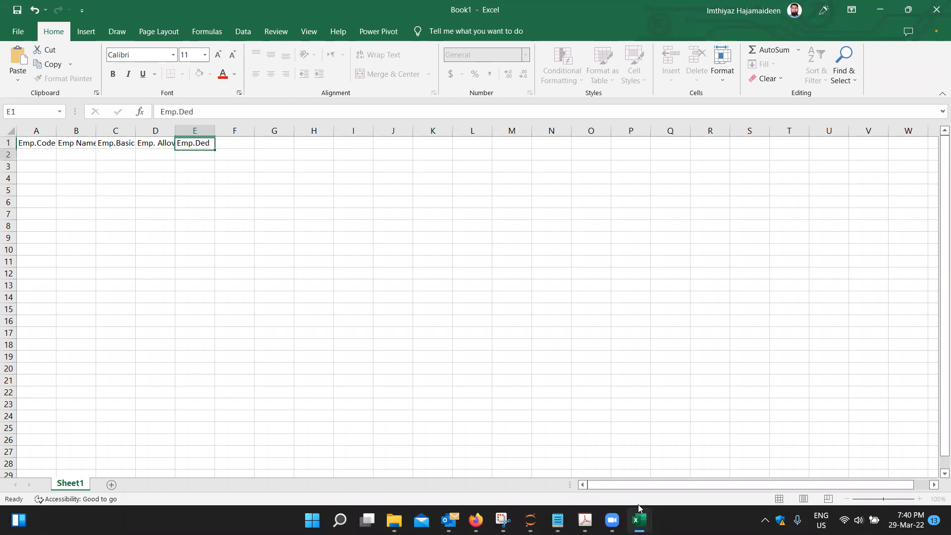
{"action": "key", "text": "Return"}
Enter the first two employee codes, 10001 in A2 and 10002 in A3
{"action": "key", "text": "Left"}
{"action": "key", "text": "Left"}
{"action": "key", "text": "Left"}
{"action": "key", "text": "Left"}
{"action": "type", "text": "1000"}
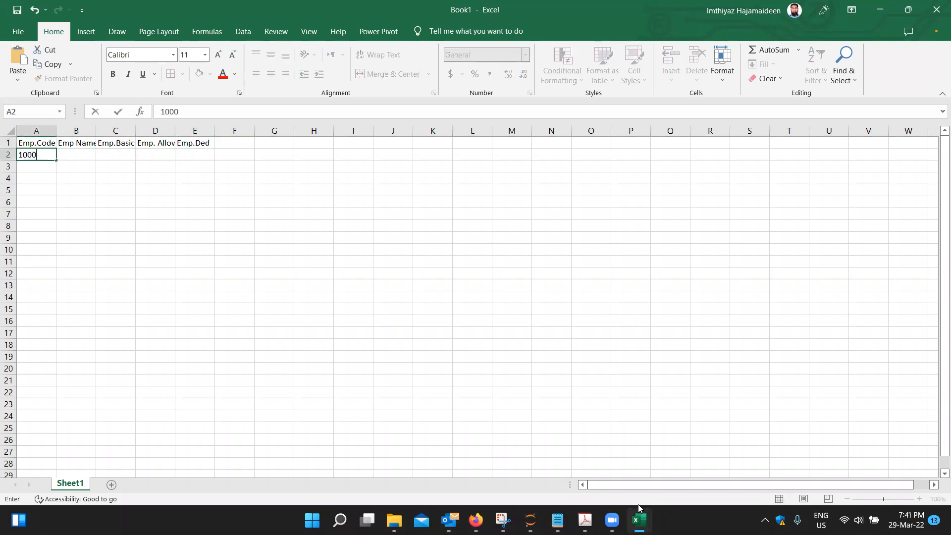
{"action": "type", "text": "1"}
{"action": "key", "text": "Return"}
{"action": "key", "text": "Up"}
{"action": "key", "text": "Down"}
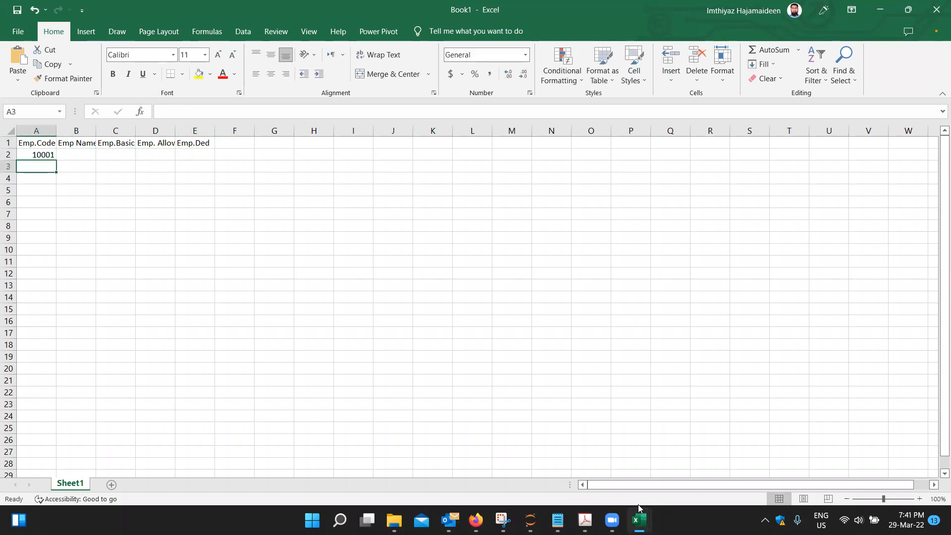
{"action": "type", "text": "10002"}
{"action": "key", "text": "Return"}
Extend the employee code series from A2:A3 down column A
{"action": "key", "text": "Up"}
{"action": "key", "text": "Up"}
{"action": "key", "text": "shift+Down"}
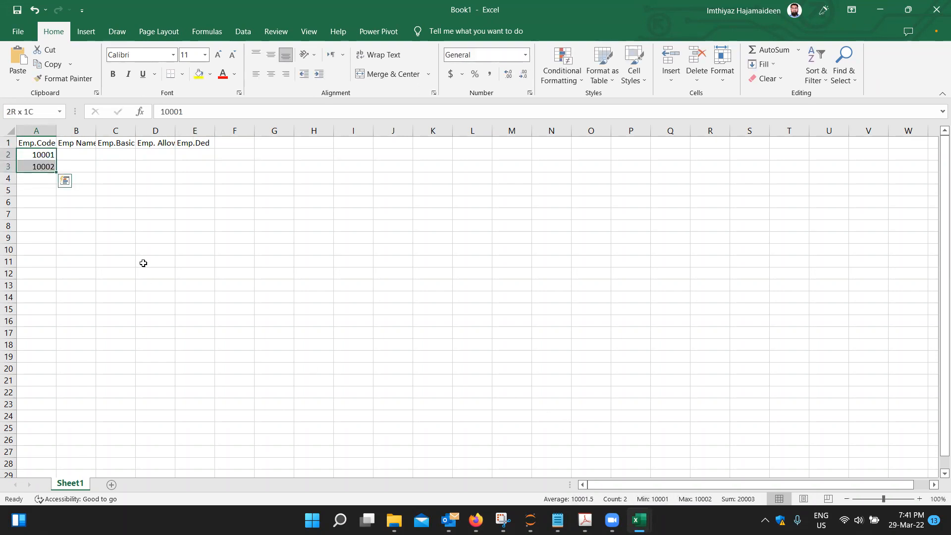
{"action": "left_click_drag", "start_coordinate": [56, 172], "coordinate": [34, 363]}
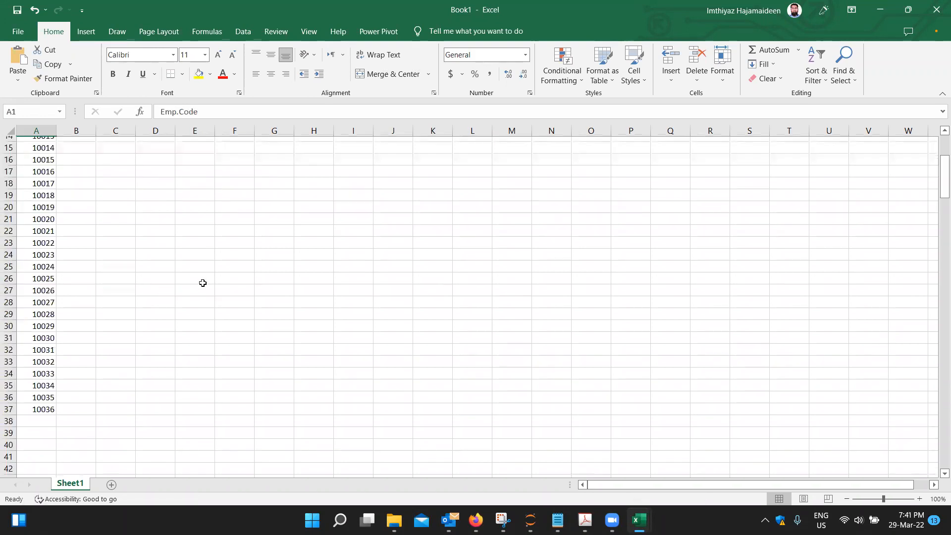
{"action": "scroll", "coordinate": [202, 283], "scroll_direction": "up", "scroll_amount": 5}
Enter the placeholder employee names AAA, AAB and AAC in cells B2 to B4
{"action": "key", "text": "Down"}
{"action": "key", "text": "Right"}
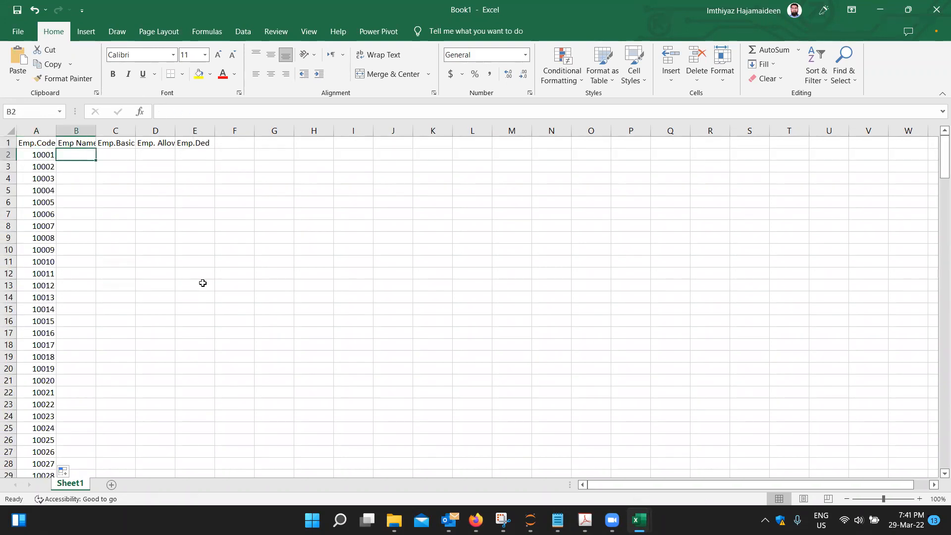
{"action": "type", "text": "AAA"}
{"action": "key", "text": "Return"}
{"action": "type", "text": "A"}
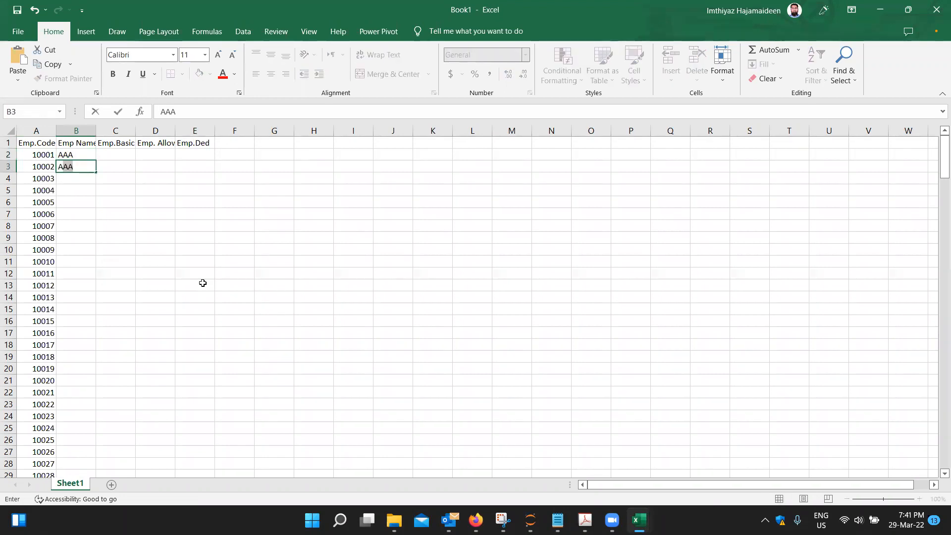
{"action": "type", "text": "AB"}
{"action": "key", "text": "Return"}
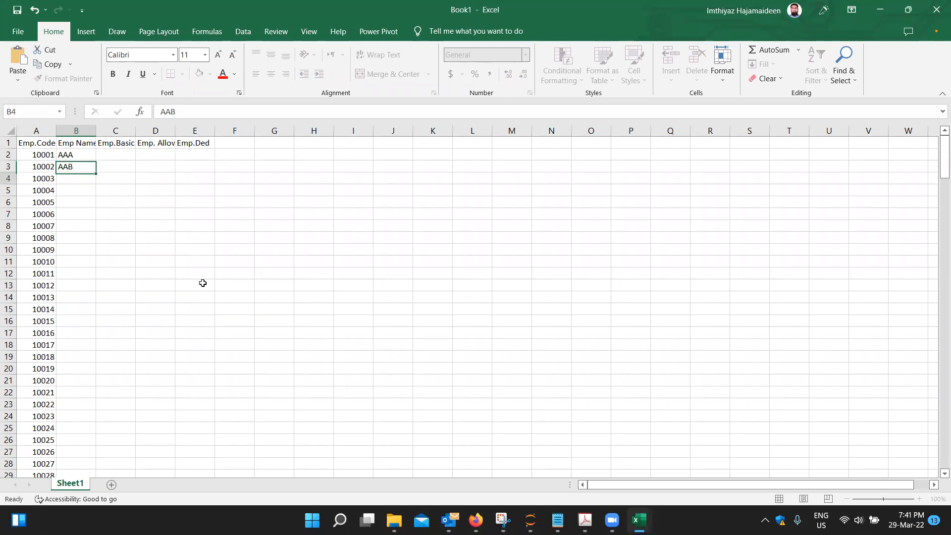
{"action": "type", "text": "AAC"}
{"action": "key", "text": "Return"}
Fill the three-name pattern in B2:B4 down to the last row of employee codes
{"action": "key", "text": "Up"}
{"action": "key", "text": "Up"}
{"action": "key", "text": "Up"}
{"action": "key", "text": "shift+Down"}
{"action": "key", "text": "shift+Down"}
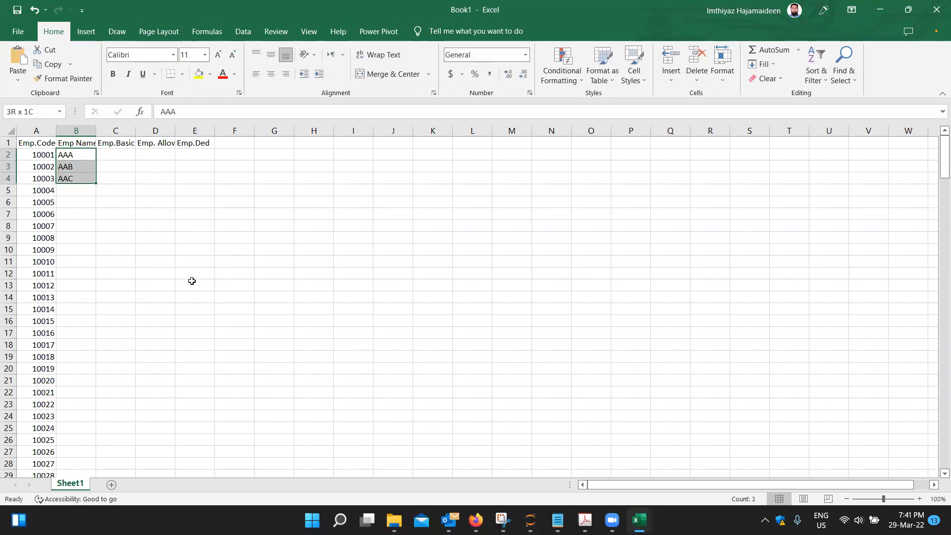
{"action": "double_click", "coordinate": [96, 184]}
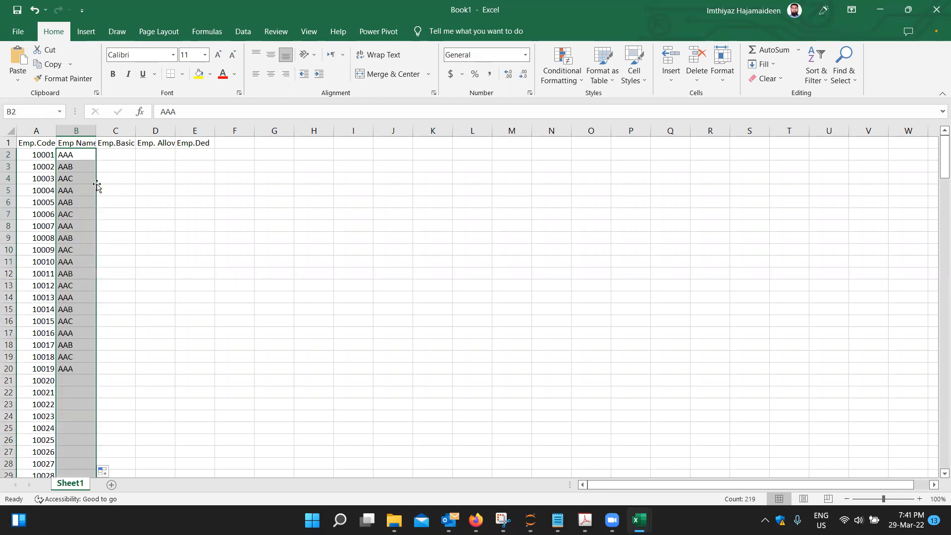
Check the last rows of the filled name column and return to the first basic salary cell, C2
{"action": "left_click", "coordinate": [72, 238]}
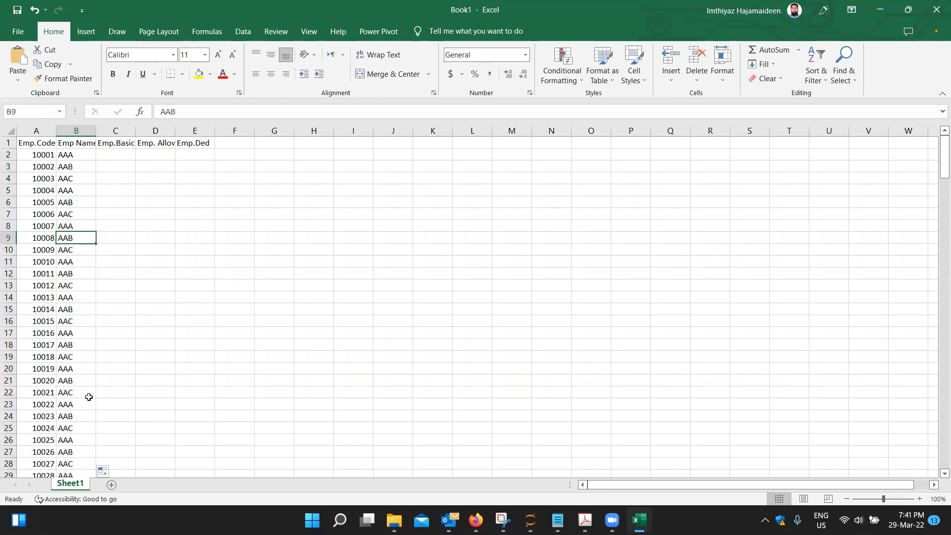
{"action": "key", "text": "ctrl+Down"}
{"action": "key", "text": "Up"}
{"action": "key", "text": "Up"}
{"action": "key", "text": "End"}
{"action": "key", "text": "Up"}
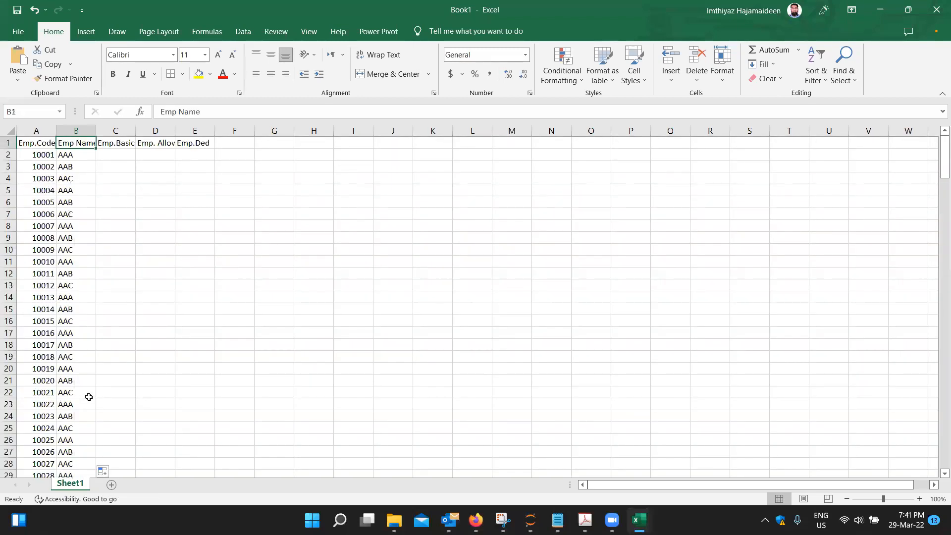
{"action": "key", "text": "Down"}
{"action": "key", "text": "Right"}
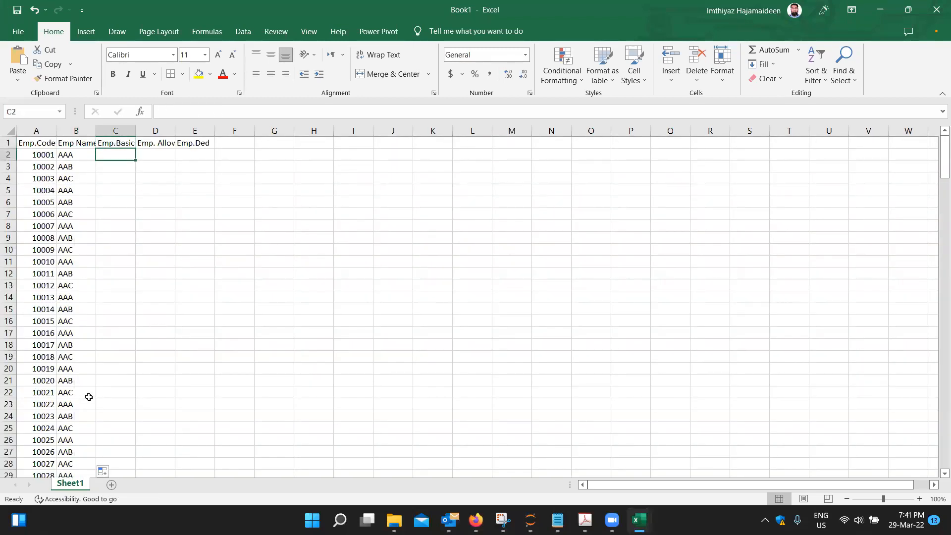
{"action": "type", "text": "=ran"}
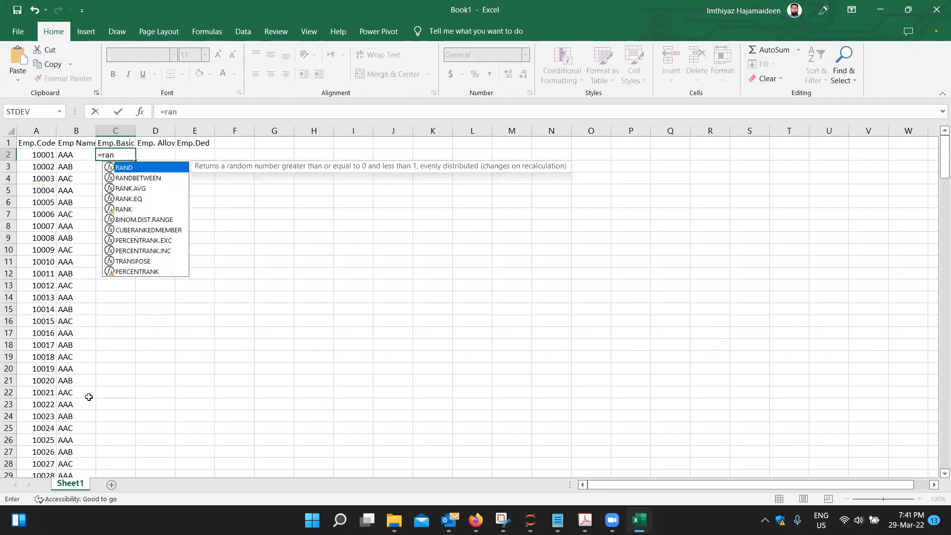
{"action": "key", "text": "Tab"}
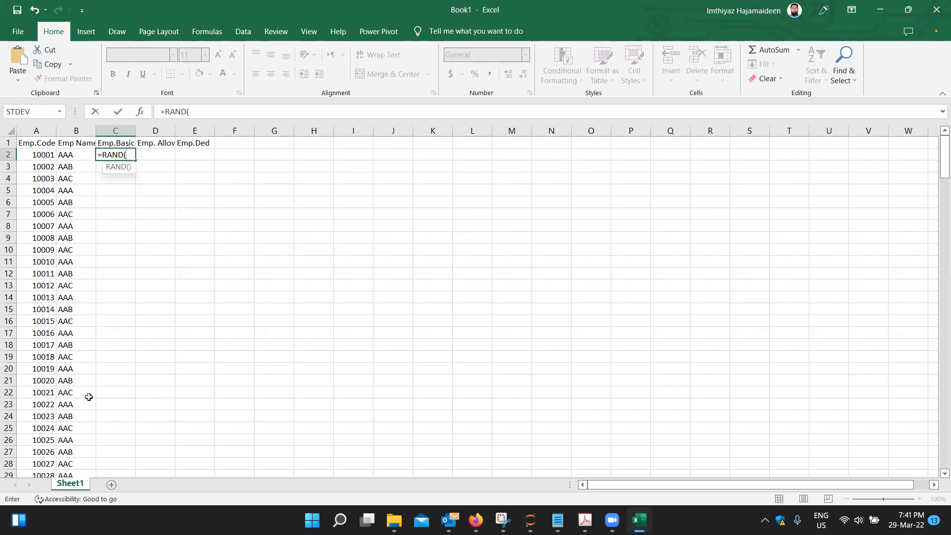
{"action": "type", "text": "120"}
{"action": "key", "text": "BackSpace"}
{"action": "key", "text": "BackSpace"}
{"action": "key", "text": "BackSpace"}
{"action": "key", "text": "BackSpace"}
{"action": "key", "text": "BackSpace"}
{"action": "key", "text": "Down"}
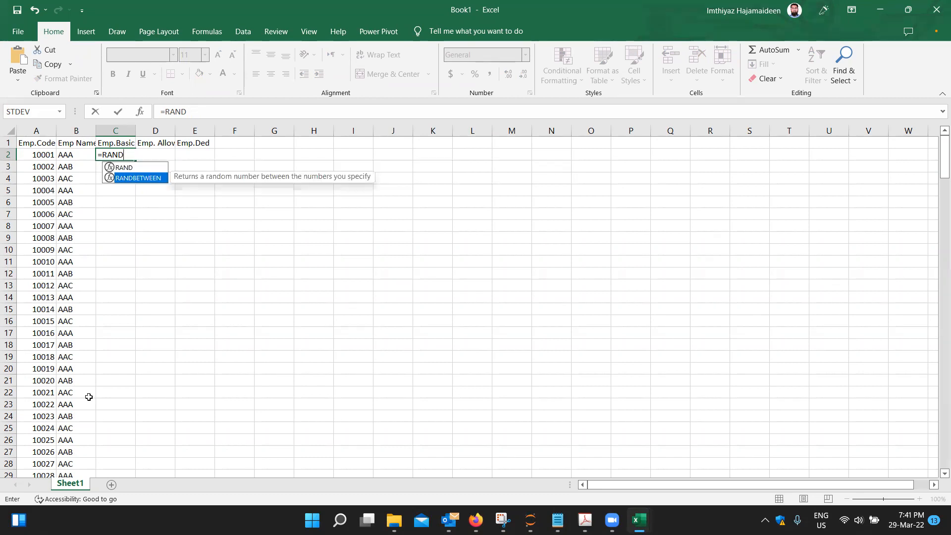
{"action": "key", "text": "Return"}
{"action": "key", "text": "Up"}
Enter =RANDBETWEEN(220,650) in C2 to generate the first employee's basic salary
{"action": "type", "text": "=ran"}
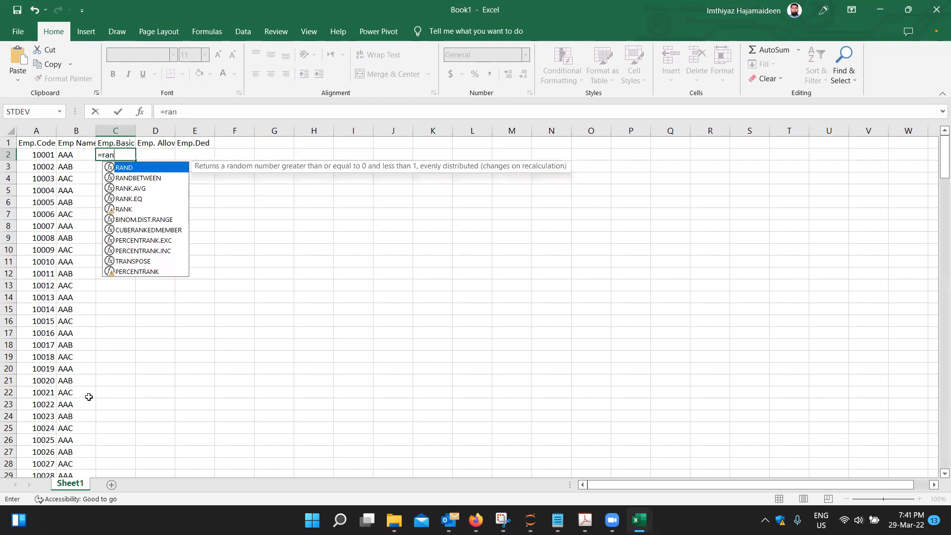
{"action": "key", "text": "Down"}
{"action": "key", "text": "Tab"}
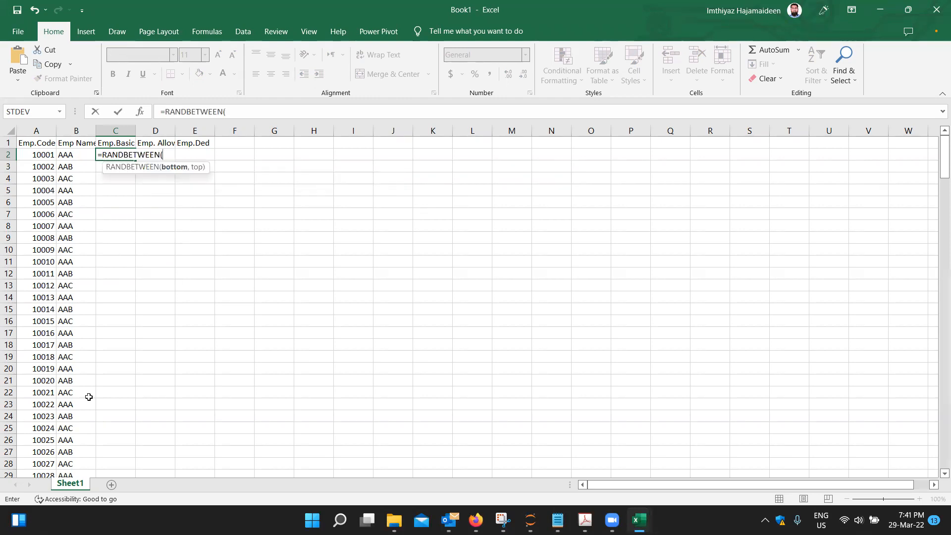
{"action": "type", "text": "3"}
{"action": "key", "text": "BackSpace"}
{"action": "type", "text": "220,650"}
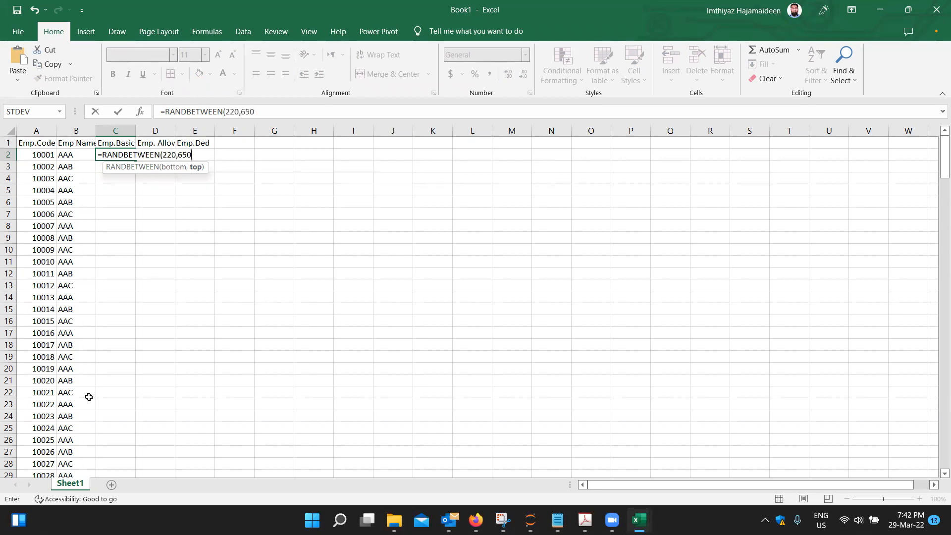
{"action": "type", "text": ")"}
{"action": "key", "text": "ctrl+Return"}
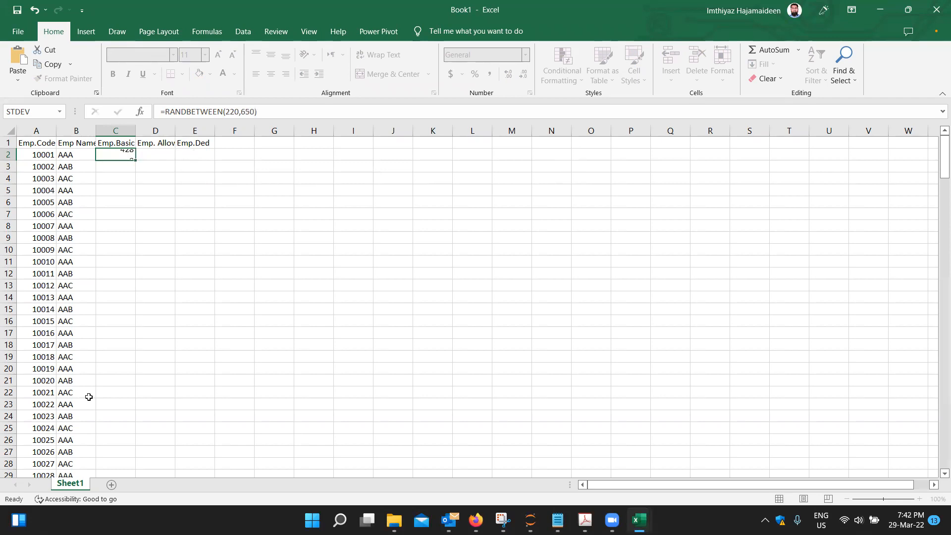
Fill the basic salary formula from C2 down to the last employee and fit column C to its heading
{"action": "double_click", "coordinate": [136, 163]}
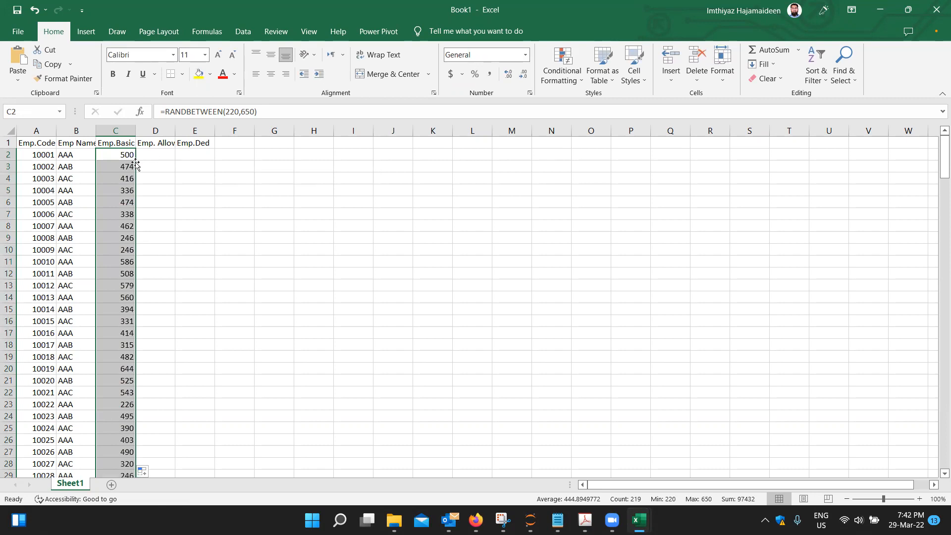
{"action": "double_click", "coordinate": [135, 130]}
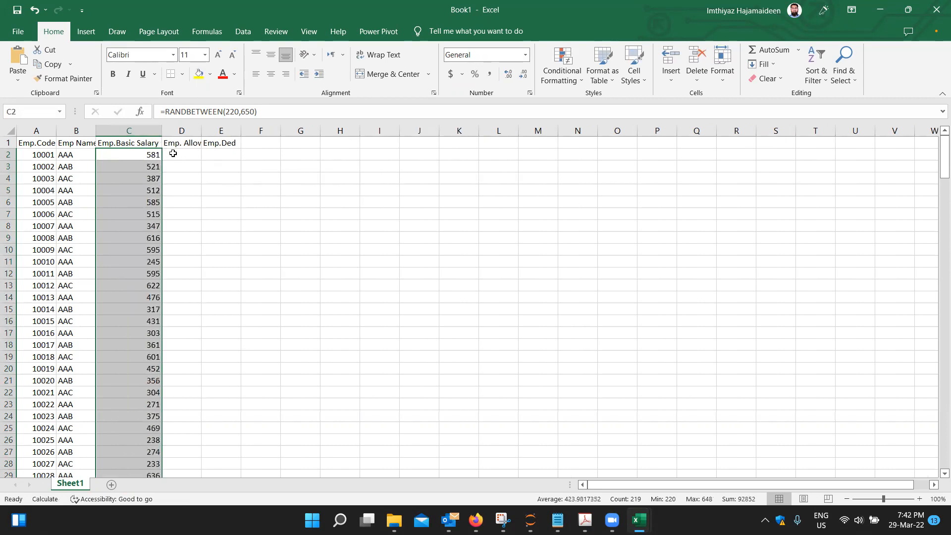
Enter an allowance of 15 in D2 and fill it down to the last employee row
{"action": "left_click", "coordinate": [173, 153]}
{"action": "type", "text": "15"}
{"action": "key", "text": "Return"}
{"action": "key", "text": "Up"}
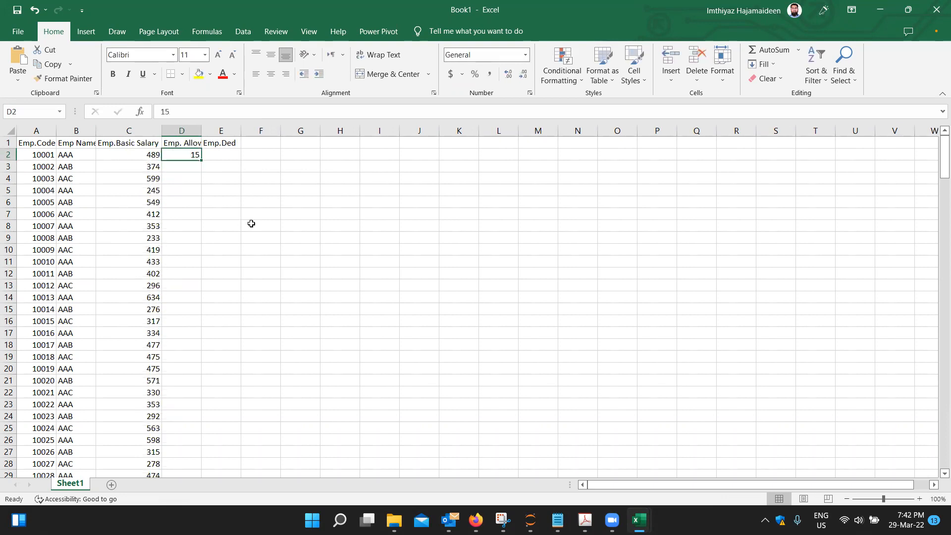
{"action": "double_click", "coordinate": [201, 160]}
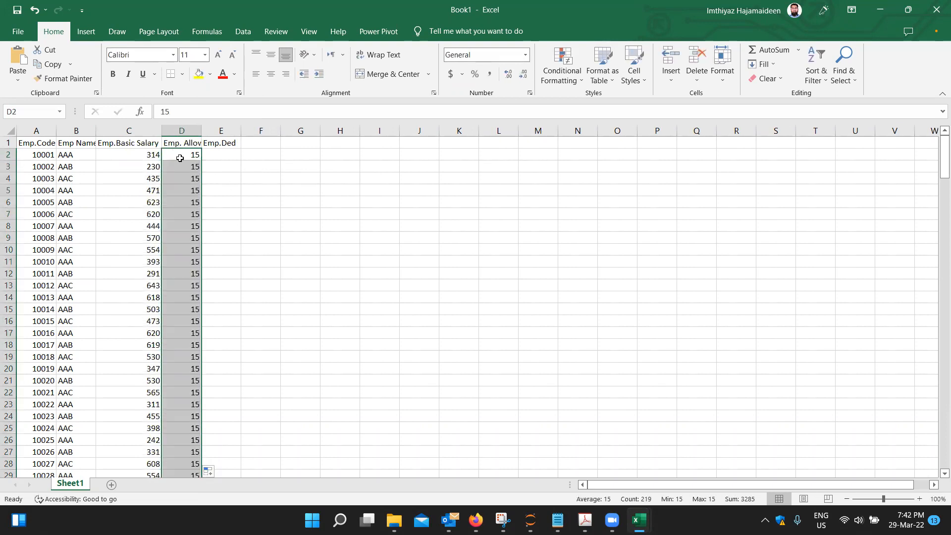
Replace the random basic salary formulas in column C with their fixed values, from C2 to the last employee
{"action": "left_click", "coordinate": [154, 155]}
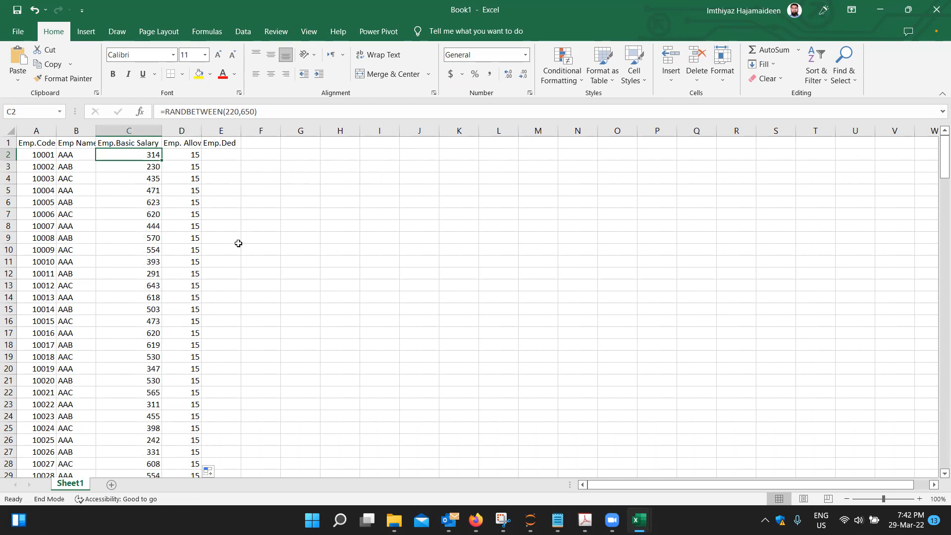
{"action": "key", "text": "ctrl+shift+Down"}
{"action": "key", "text": "ctrl+c"}
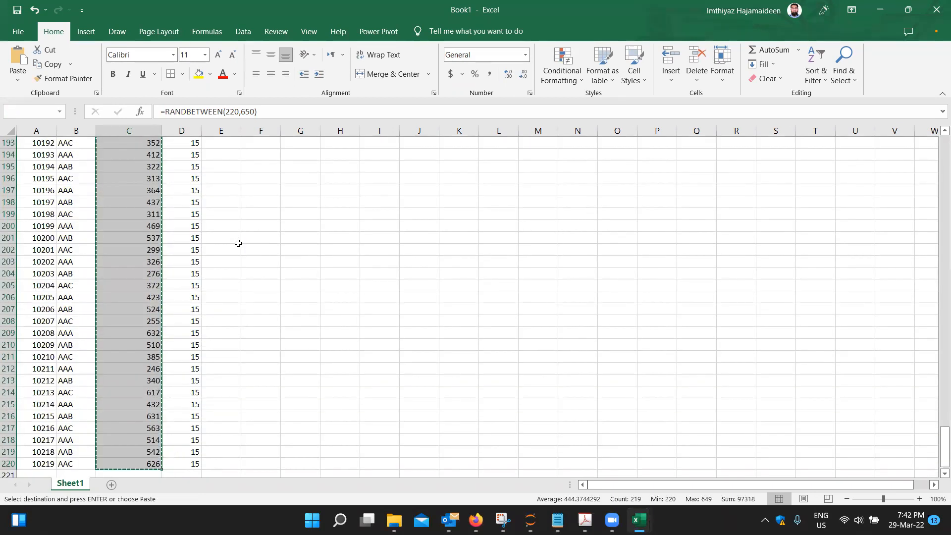
{"action": "key", "text": "ctrl+Up"}
{"action": "key", "text": "Down"}
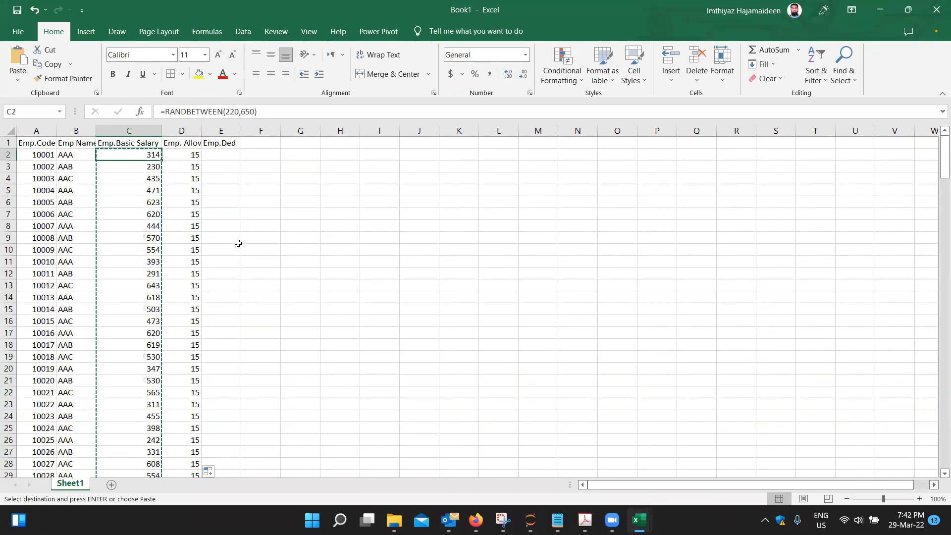
{"action": "right_click", "coordinate": [142, 155]}
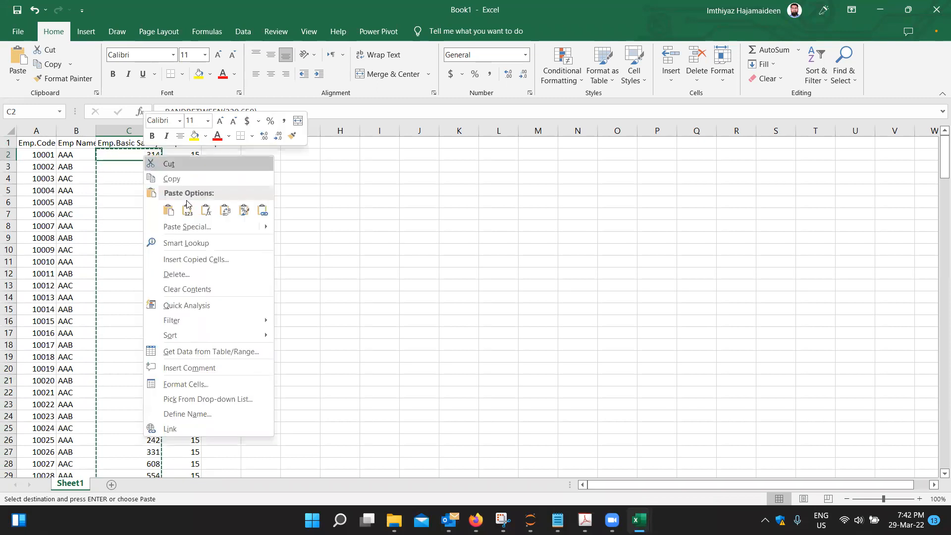
{"action": "left_click", "coordinate": [191, 207]}
Enter the deductions 5, 2, 3 and 1 in cells E2 to E5
{"action": "key", "text": "Right"}
{"action": "key", "text": "Right"}
{"action": "key", "text": "Up"}
{"action": "key", "text": "Down"}
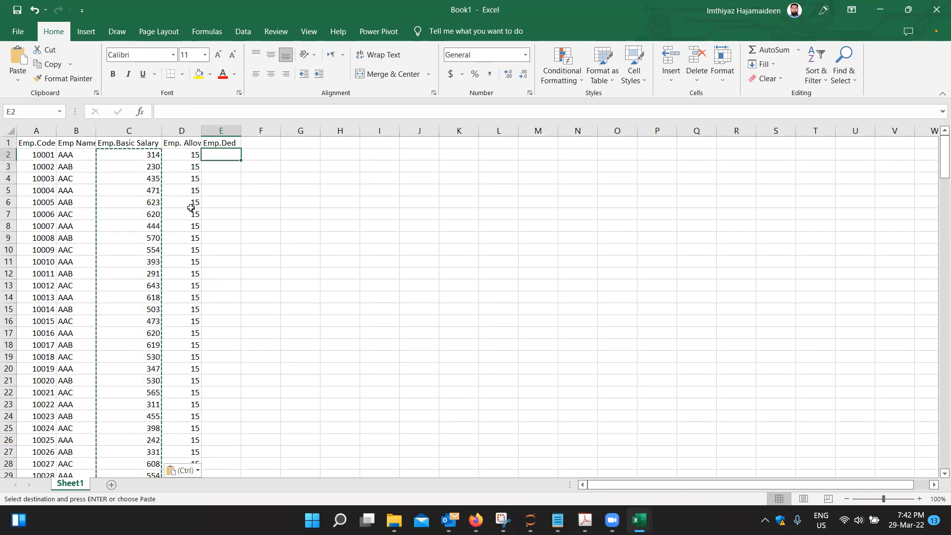
{"action": "type", "text": "5"}
{"action": "key", "text": "Return"}
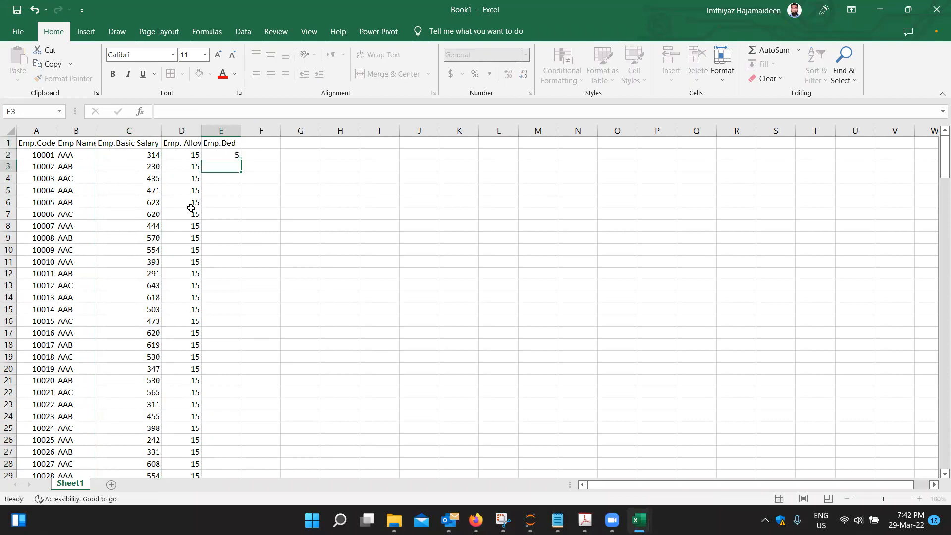
{"action": "type", "text": "2"}
{"action": "key", "text": "Return"}
{"action": "type", "text": "3"}
{"action": "key", "text": "Return"}
{"action": "type", "text": "1"}
{"action": "key", "text": "Return"}
Try to fill the deductions in E2:E5 down to the last employee, and clear the filled values
{"action": "key", "text": "Up"}
{"action": "key", "text": "Up"}
{"action": "key", "text": "Up"}
{"action": "key", "text": "Up"}
{"action": "key", "text": "shift+Down"}
{"action": "key", "text": "shift+Down"}
{"action": "key", "text": "shift+Down"}
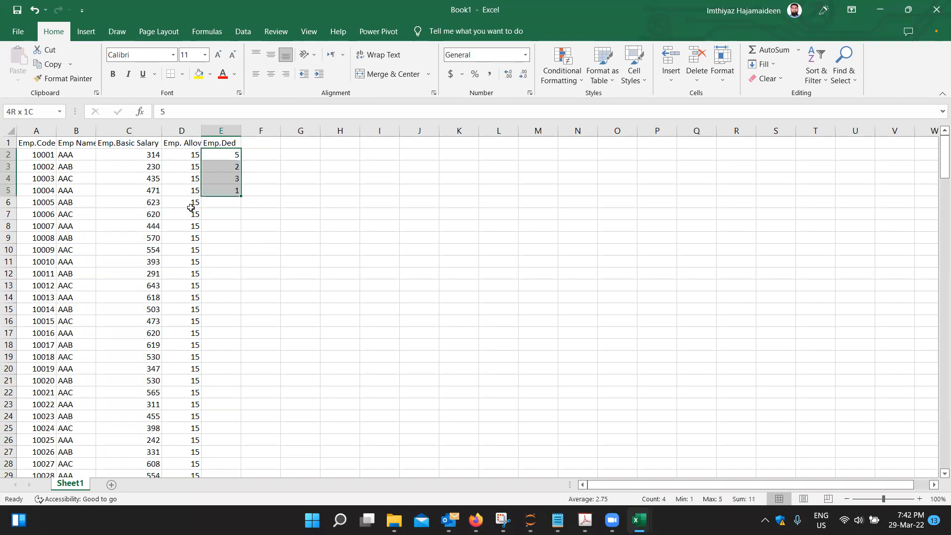
{"action": "double_click", "coordinate": [242, 195]}
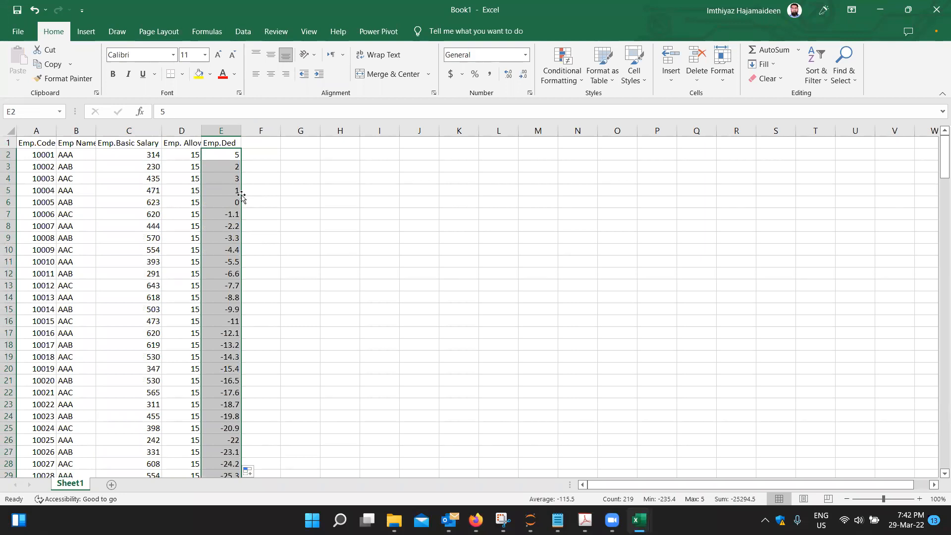
{"action": "key", "text": "Delete"}
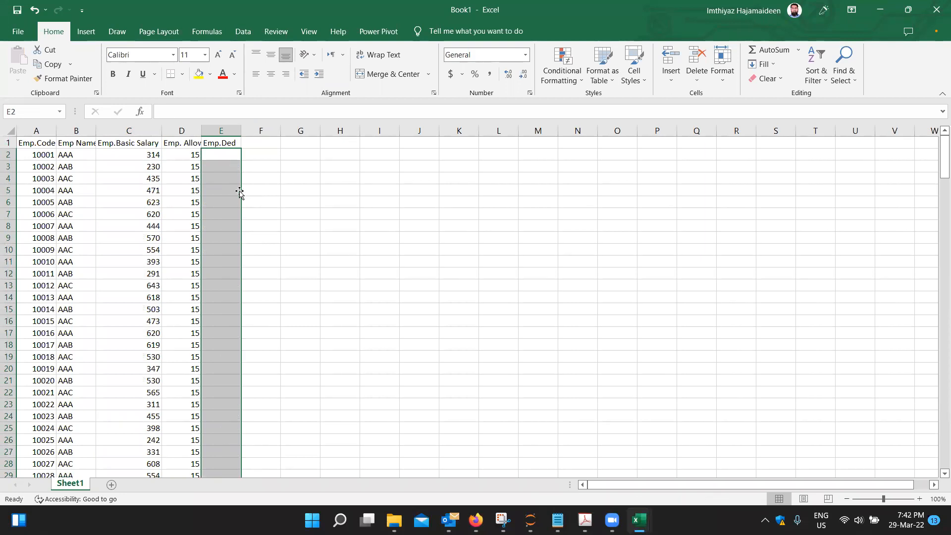
Enter =RANDBETWEEN(1,10) in E2 and fill the deduction formula down to the last employee row
{"action": "left_click", "coordinate": [224, 156]}
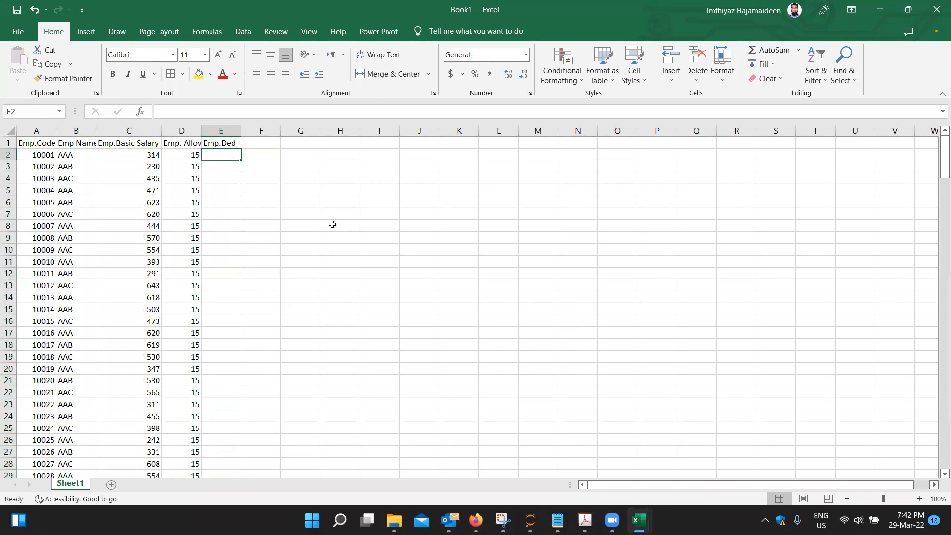
{"action": "type", "text": "=ran"}
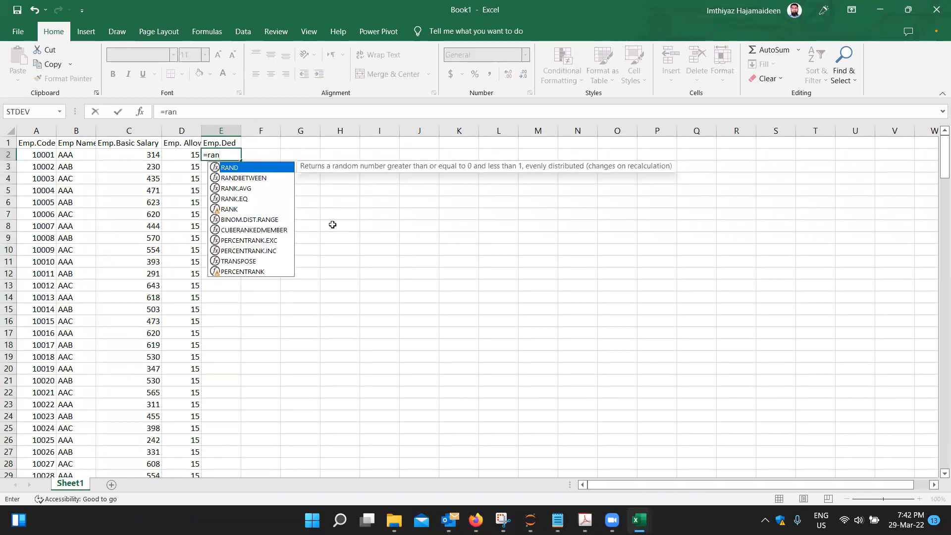
{"action": "key", "text": "Down"}
{"action": "key", "text": "Tab"}
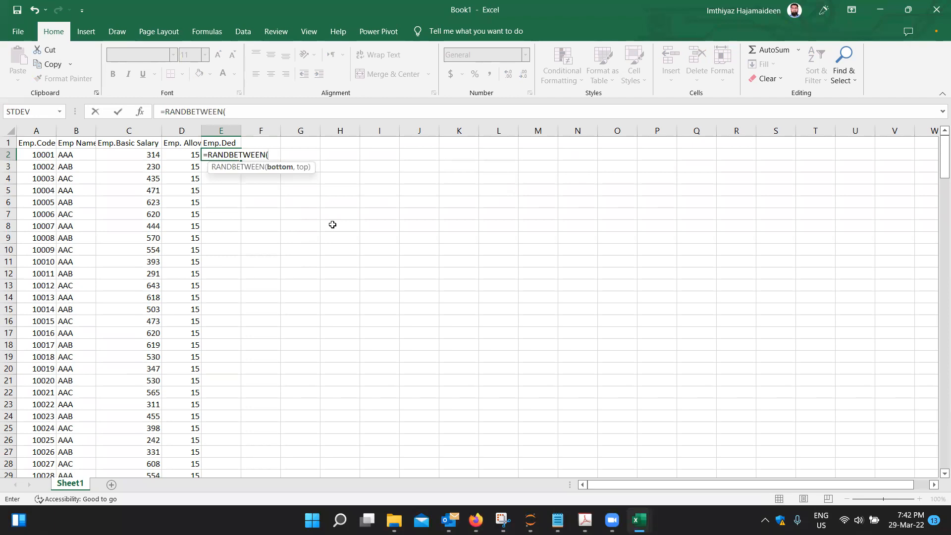
{"action": "type", "text": "1,10"}
{"action": "key", "text": "Return"}
{"action": "key", "text": "Up"}
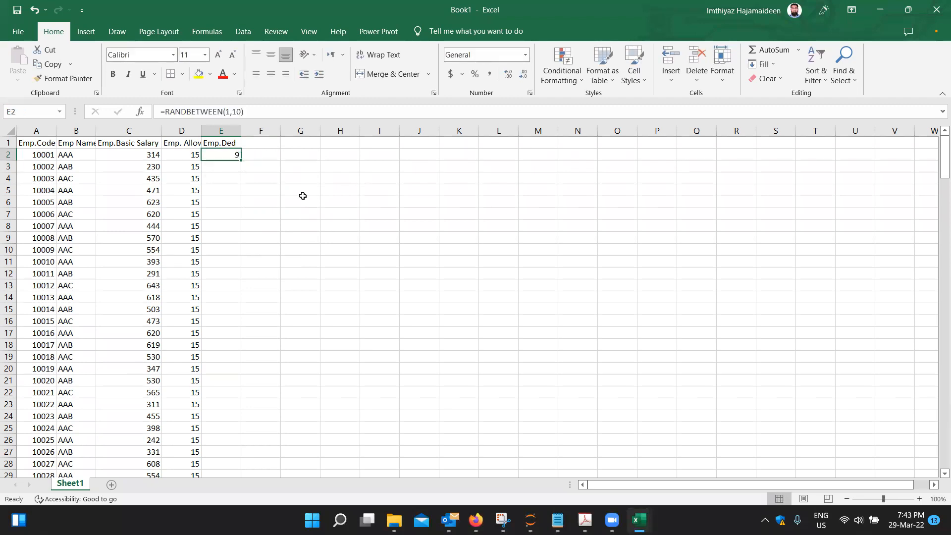
{"action": "double_click", "coordinate": [241, 163]}
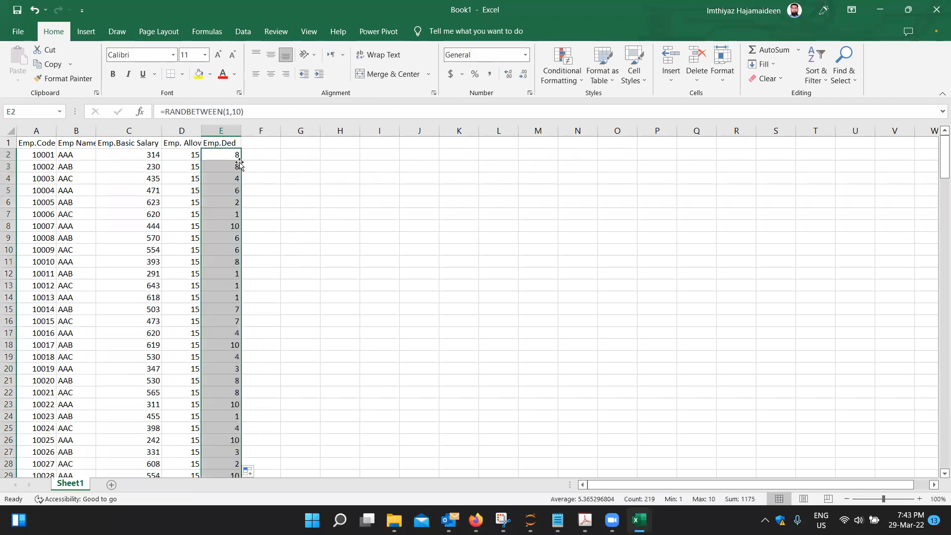
Replace the random deduction formulas in column E with their fixed values and end the copy mode
{"action": "key", "text": "ctrl+c"}
{"action": "right_click", "coordinate": [233, 158]}
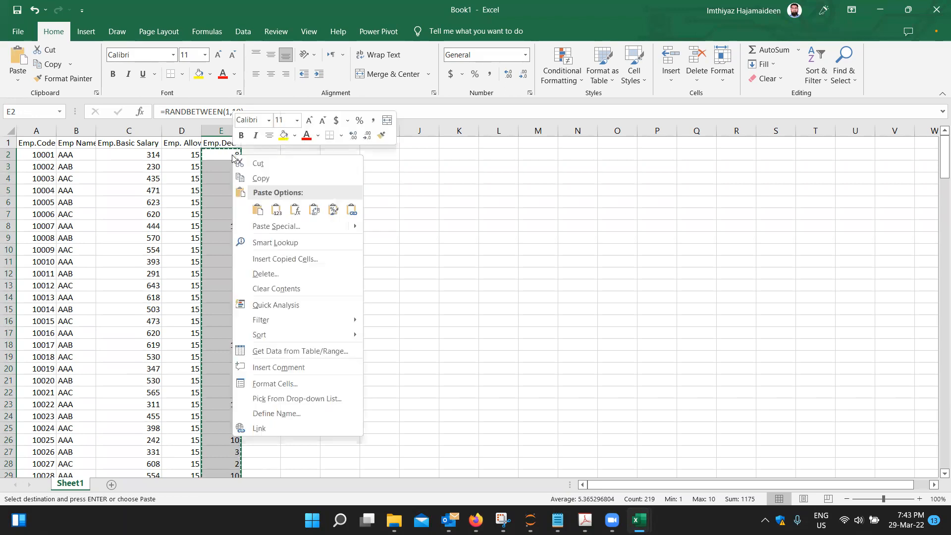
{"action": "left_click", "coordinate": [276, 209]}
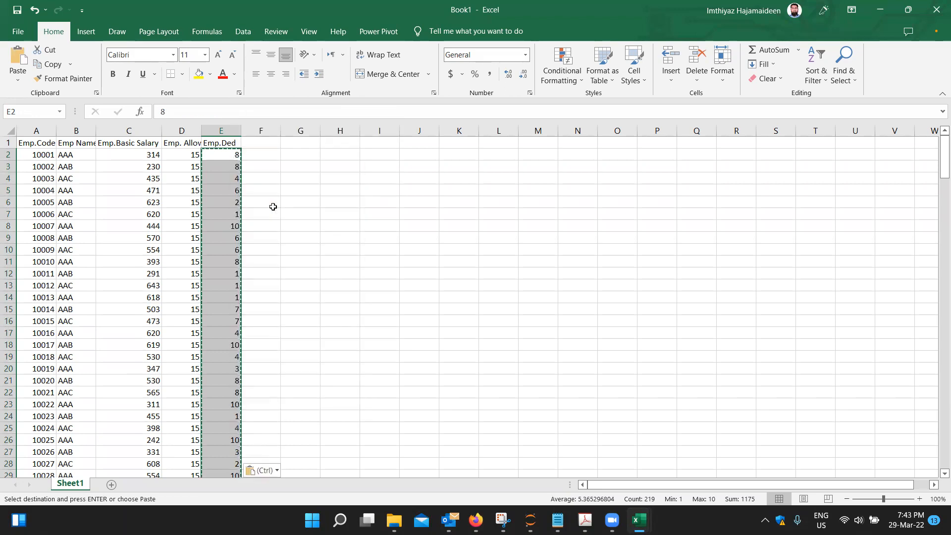
{"action": "left_click", "coordinate": [334, 199]}
{"action": "left_click", "coordinate": [222, 157]}
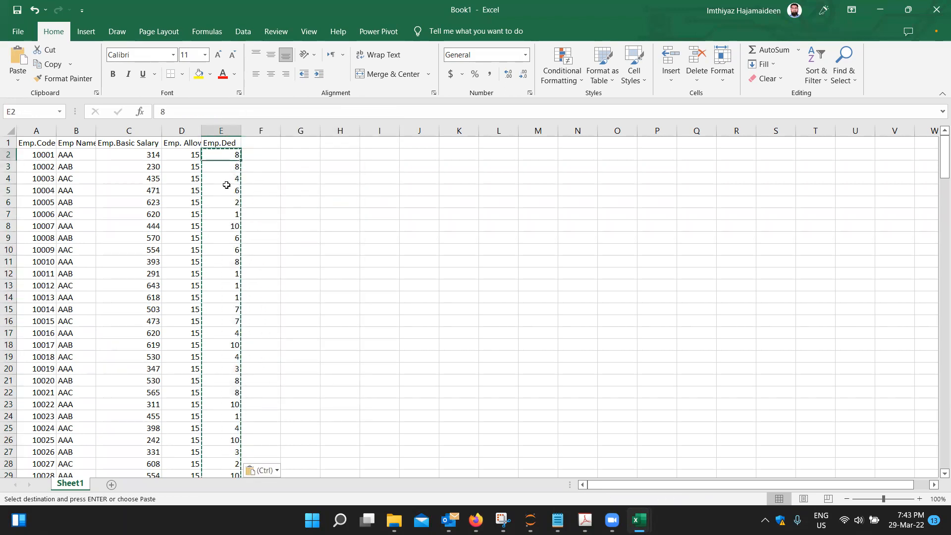
{"action": "key", "text": "Escape"}
Look over the salary table's column headings and its first employee codes
{"action": "key", "text": "Up"}
{"action": "key", "text": "Left"}
{"action": "key", "text": "Left"}
{"action": "key", "text": "Left"}
{"action": "key", "text": "Left"}
{"action": "key", "text": "Right"}
{"action": "key", "text": "Right"}
{"action": "key", "text": "Right"}
{"action": "key", "text": "Left"}
{"action": "key", "text": "Left"}
{"action": "key", "text": "Left"}
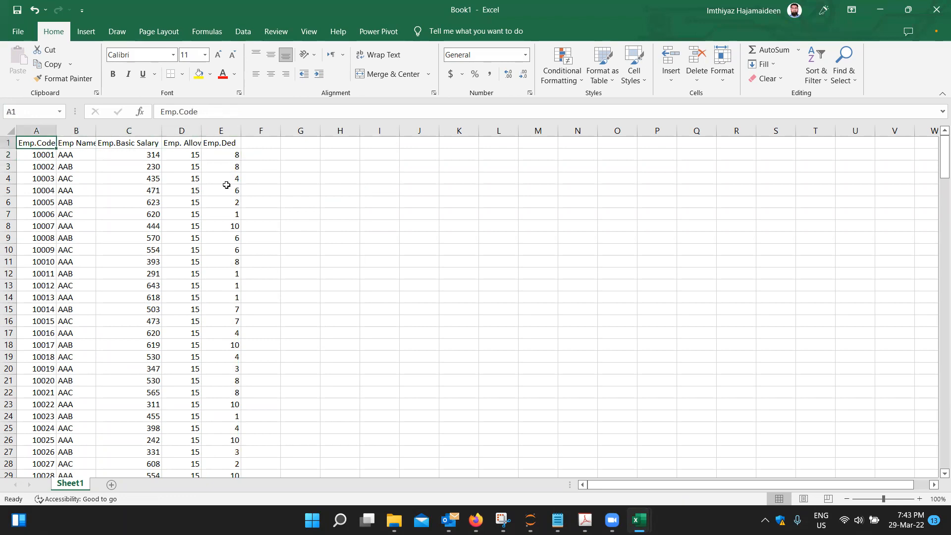
{"action": "key", "text": "Down"}
{"action": "key", "text": "Up"}
{"action": "key", "text": "Down"}
{"action": "key", "text": "Down"}
{"action": "key", "text": "Up"}
{"action": "key", "text": "Up"}
{"action": "key", "text": "Down"}
{"action": "key", "text": "Up"}
Copy the whole Emp.Code and Emp Name columns with their headings into cell A1 of a new sheet
{"action": "key", "text": "shift+Right"}
{"action": "key", "text": "shift+Down"}
{"action": "key", "text": "End"}
{"action": "key", "text": "shift+Down"}
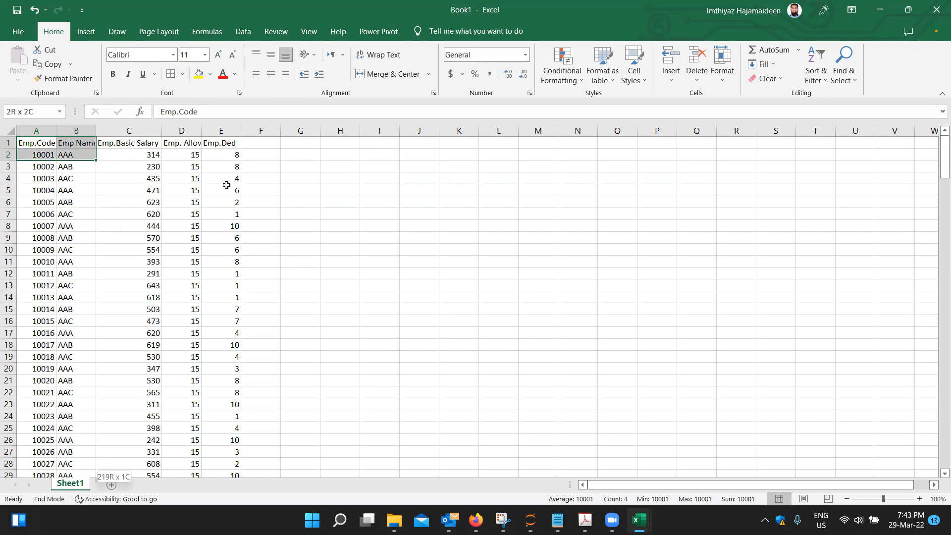
{"action": "key", "text": "ctrl+c"}
{"action": "left_click", "coordinate": [111, 484]}
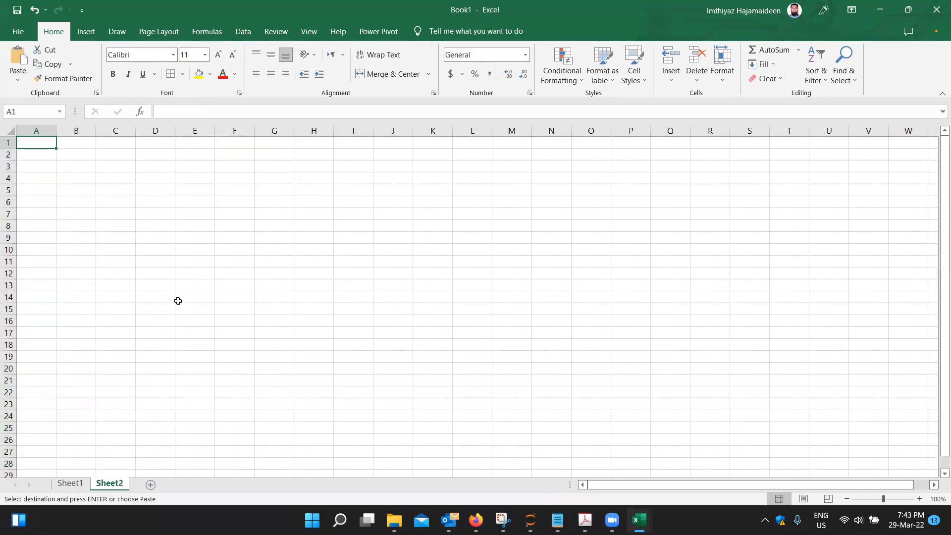
{"action": "key", "text": "ctrl+v"}
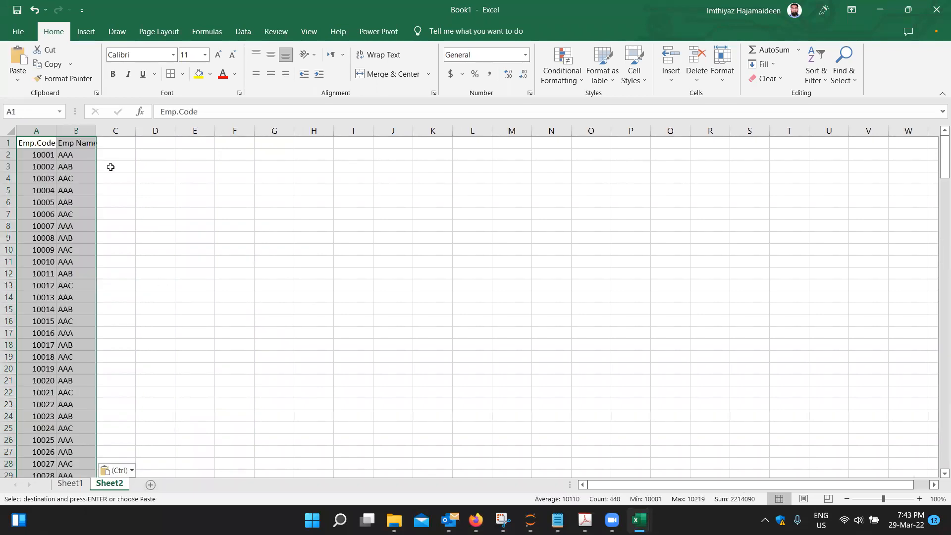
Sort the copied list by Emp Name from Z to A, expanding the selection to include the employee codes
{"action": "left_click", "coordinate": [86, 130]}
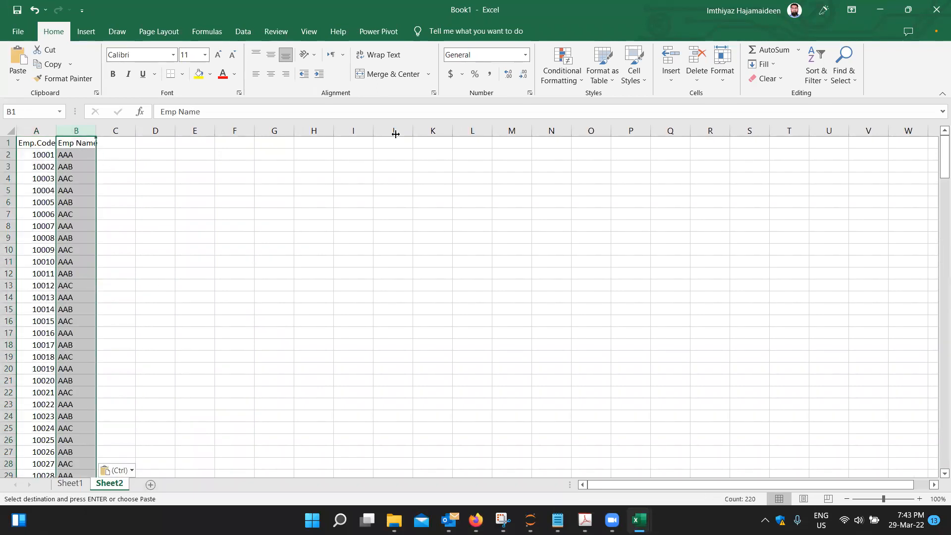
{"action": "left_click", "coordinate": [817, 75]}
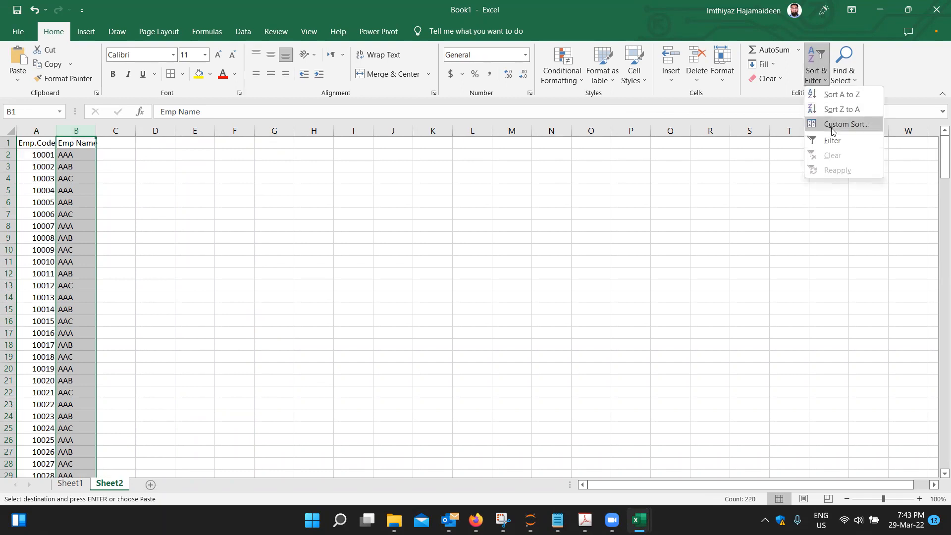
{"action": "left_click", "coordinate": [832, 110]}
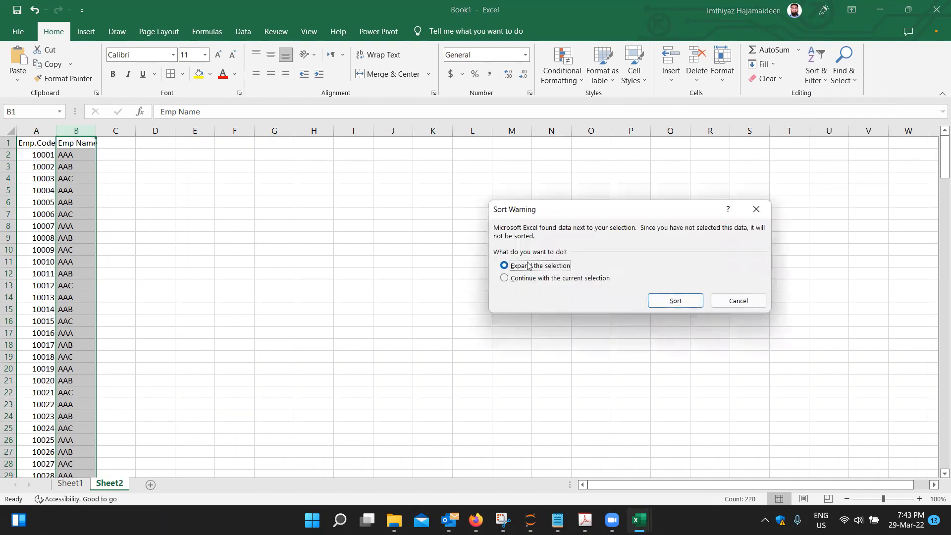
{"action": "left_click", "coordinate": [687, 304]}
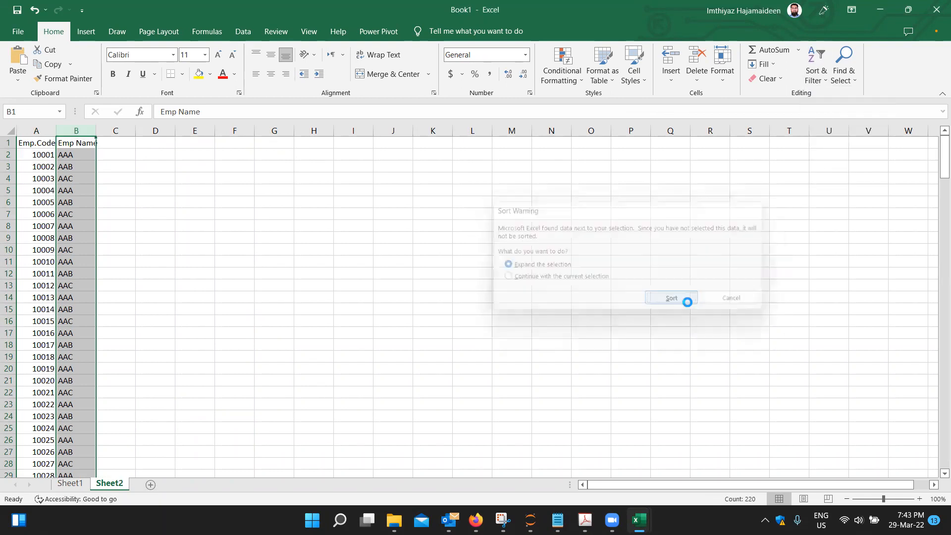
{"action": "left_click", "coordinate": [198, 226]}
Add the heading TOTAL HRS in C1 beside Emp Name on Sheet2
{"action": "left_click", "coordinate": [114, 143]}
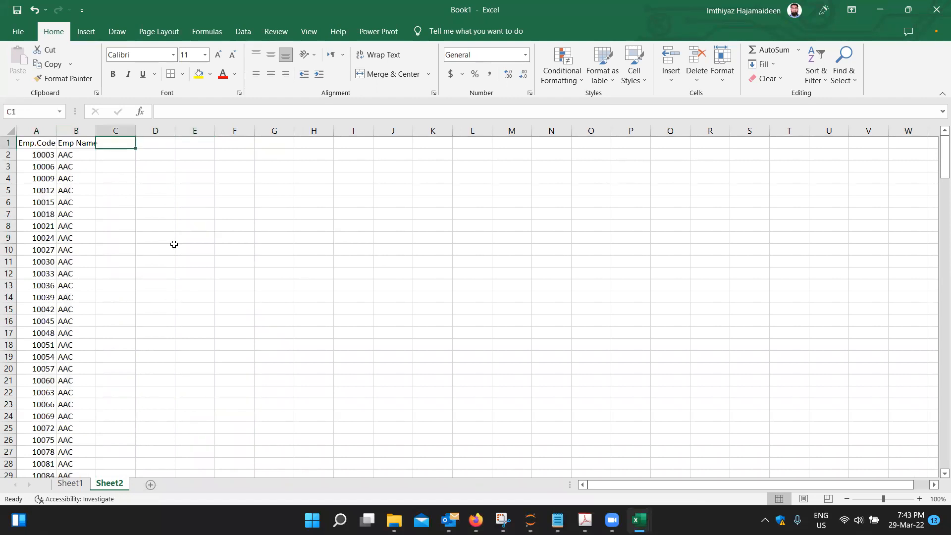
{"action": "key", "text": "Left"}
{"action": "key", "text": "Left"}
{"action": "key", "text": "Right"}
{"action": "key", "text": "Right"}
{"action": "type", "text": "TOTA"}
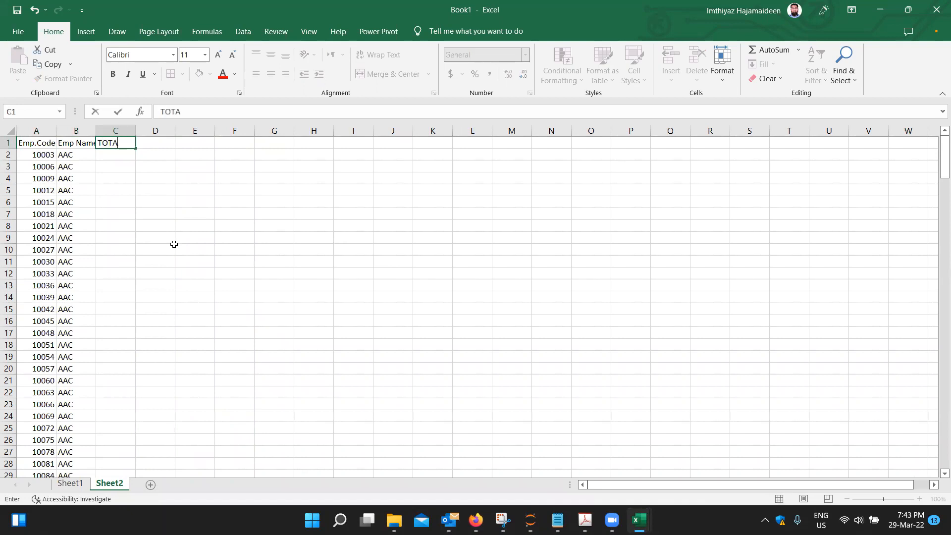
{"action": "type", "text": "L HRS"}
{"action": "key", "text": "Return"}
{"action": "key", "text": "Up"}
{"action": "key", "text": "Down"}
{"action": "type", "text": "="}
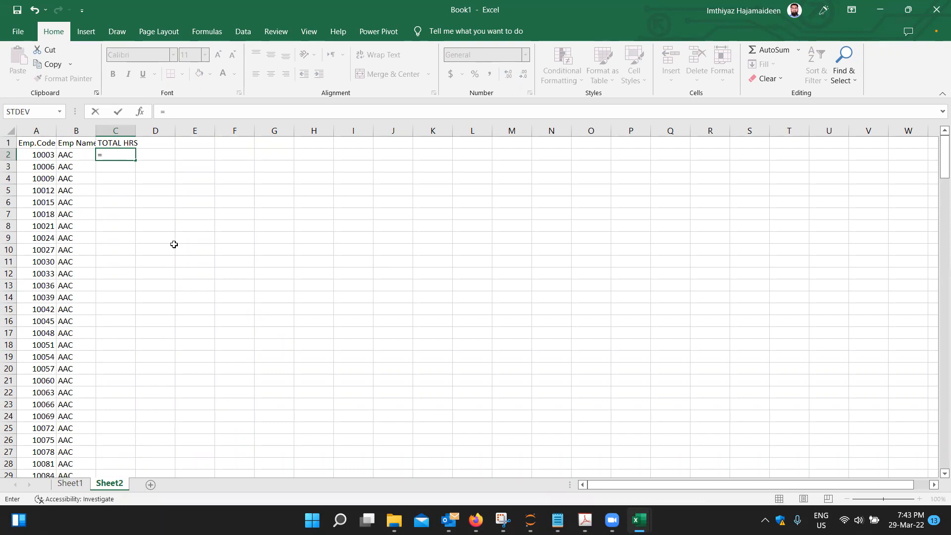
{"action": "type", "text": "rand"}
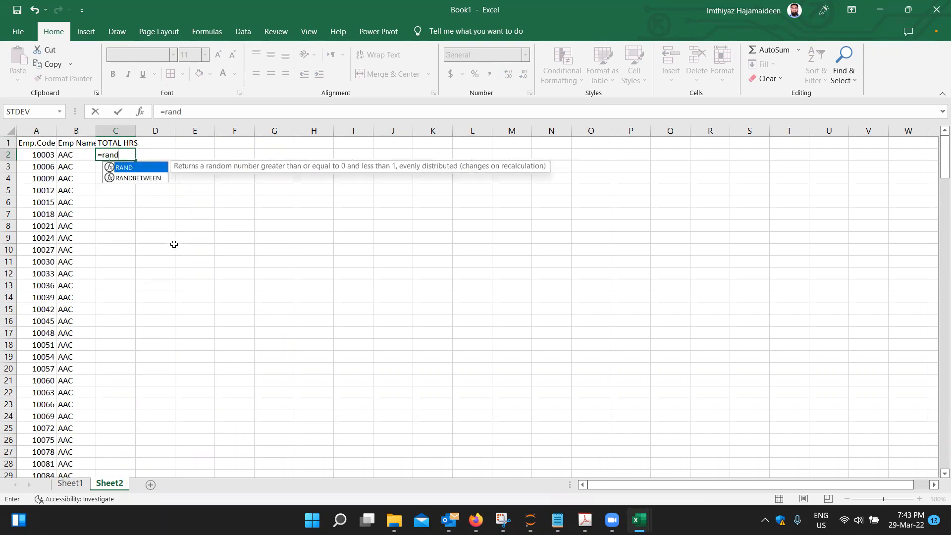
{"action": "key", "text": "Down"}
{"action": "key", "text": "Tab"}
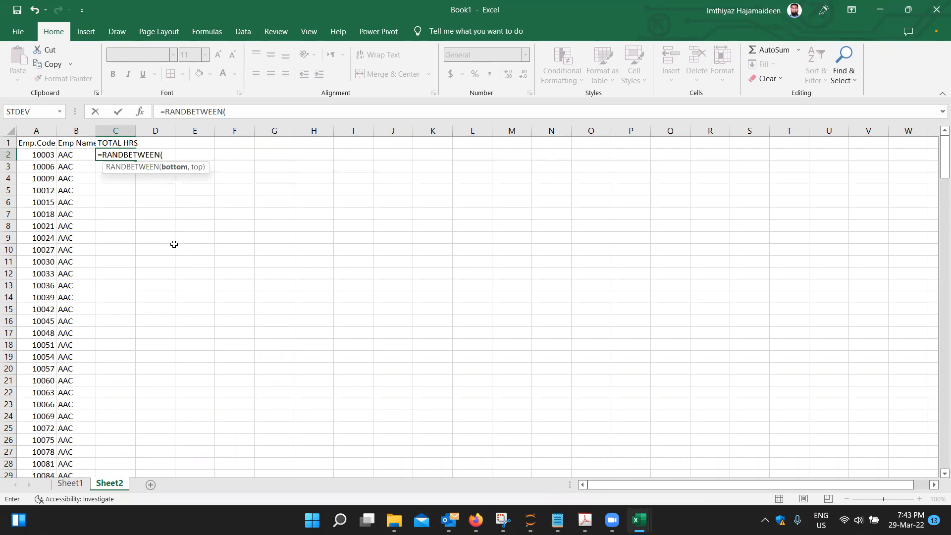
{"action": "key", "text": "Escape"}
Replace the heading in C1 with Total DAYS
{"action": "key", "text": "Up"}
{"action": "type", "text": "Total DAYS"}
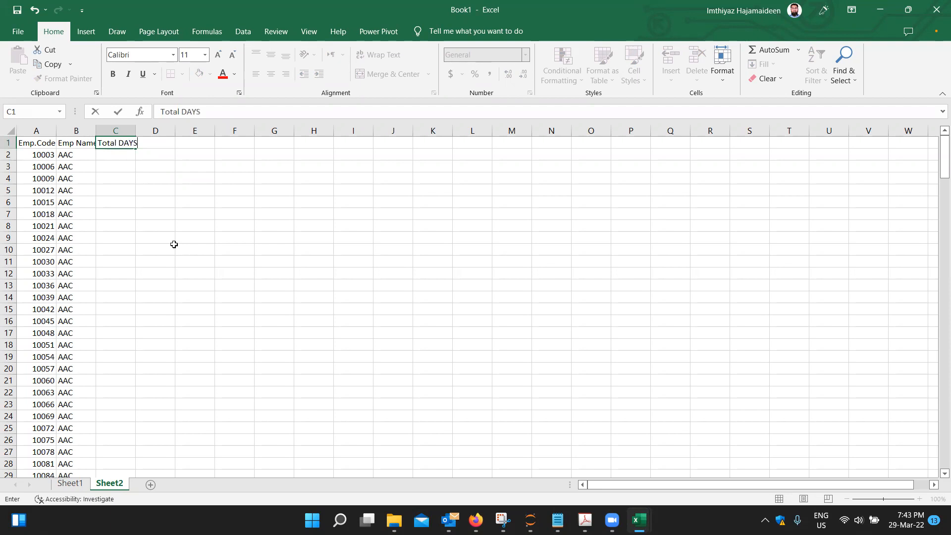
{"action": "key", "text": "Return"}
{"action": "key", "text": "Up"}
Enter =RANDBETWEEN(20,26) in C2 and fill it down the whole Total DAYS column
{"action": "key", "text": "Down"}
{"action": "type", "text": "="}
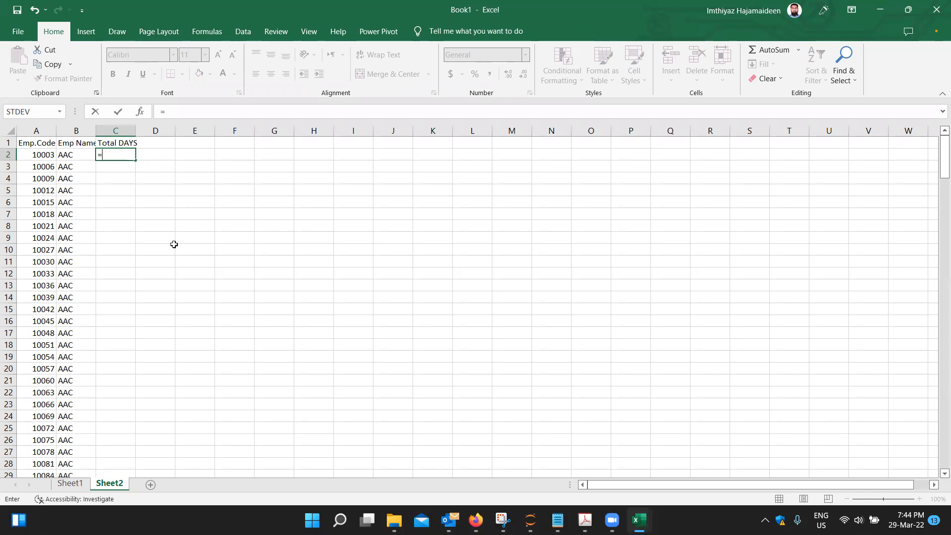
{"action": "type", "text": "rand"}
{"action": "key", "text": "Down"}
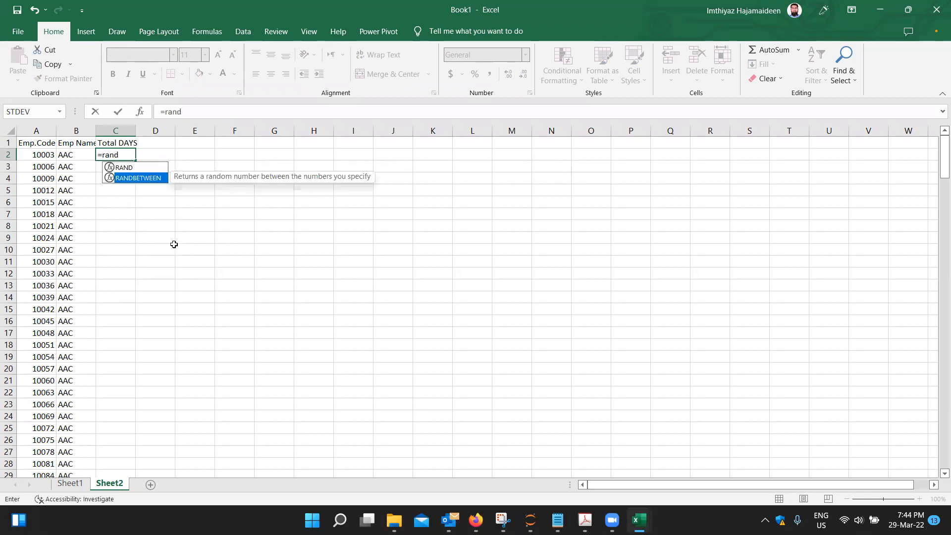
{"action": "key", "text": "Tab"}
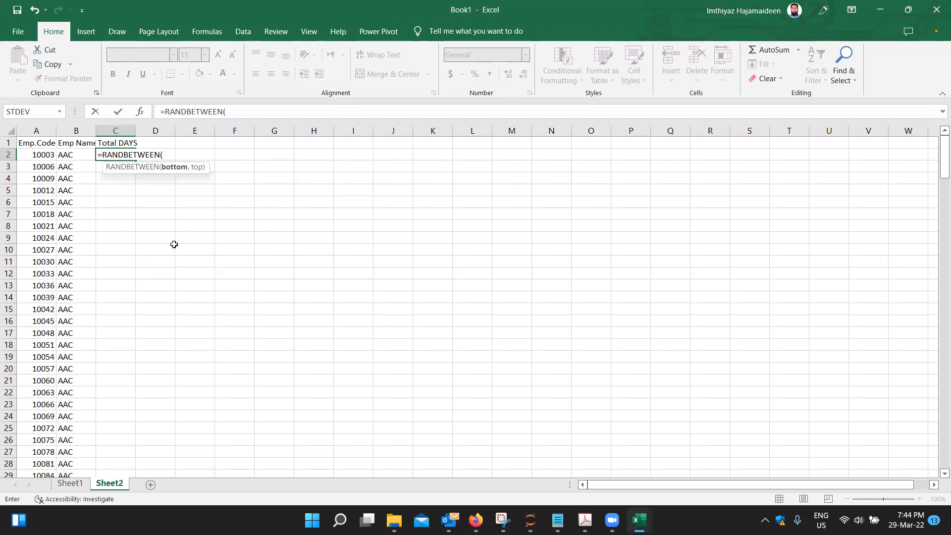
{"action": "type", "text": "20,26)"}
{"action": "key", "text": "ctrl+Return"}
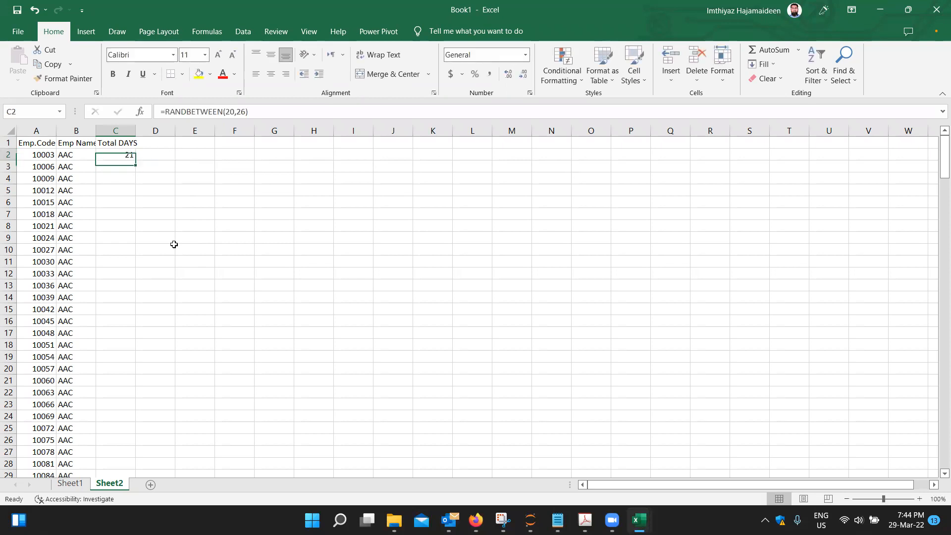
{"action": "double_click", "coordinate": [134, 157]}
Copy the random Total DAYS results and paste them over themselves from C2 as fixed values
{"action": "key", "text": "ctrl+c"}
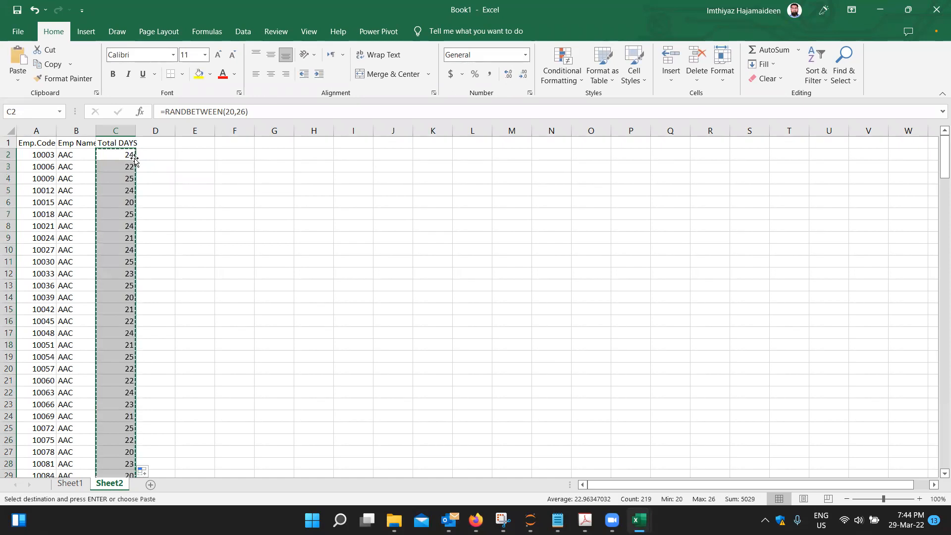
{"action": "left_click", "coordinate": [127, 156]}
{"action": "right_click", "coordinate": [124, 156]}
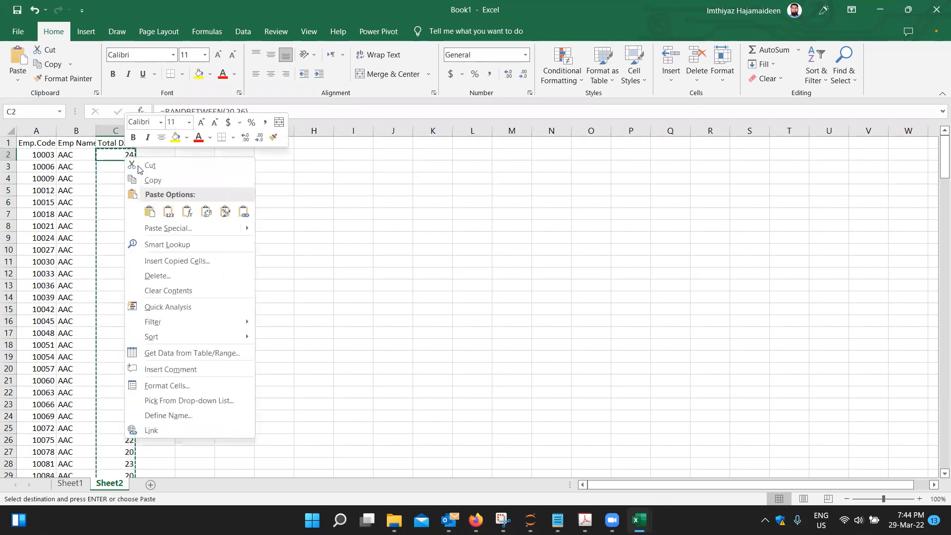
{"action": "left_click", "coordinate": [166, 210]}
{"action": "left_click", "coordinate": [227, 217]}
{"action": "key", "text": "Up"}
{"action": "key", "text": "Left"}
{"action": "key", "text": "Left"}
{"action": "key", "text": "Left"}
{"action": "key", "text": "Up"}
{"action": "key", "text": "Escape"}
Autofit the widths of columns A, B and C to their headings
{"action": "key", "text": "Up"}
{"action": "key", "text": "Up"}
{"action": "key", "text": "Up"}
{"action": "key", "text": "Up"}
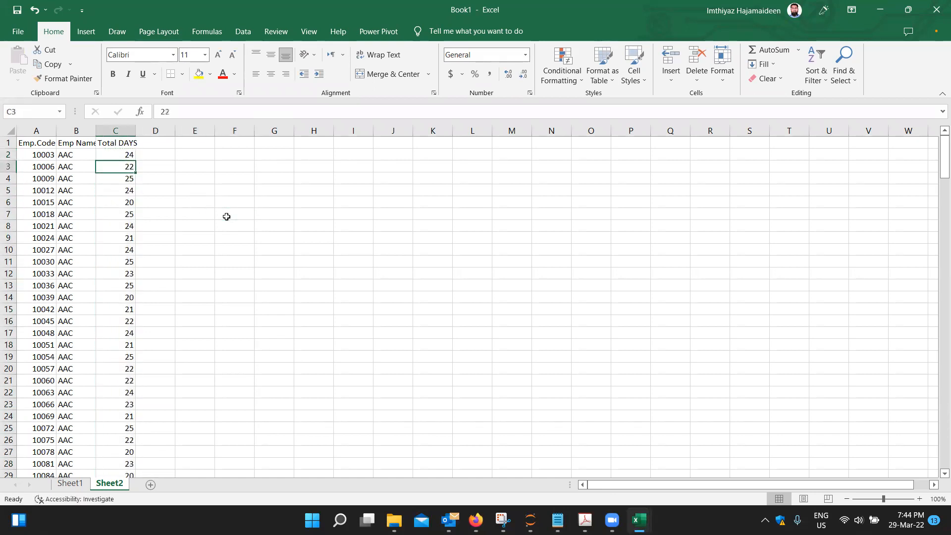
{"action": "key", "text": "Left"}
{"action": "key", "text": "Left"}
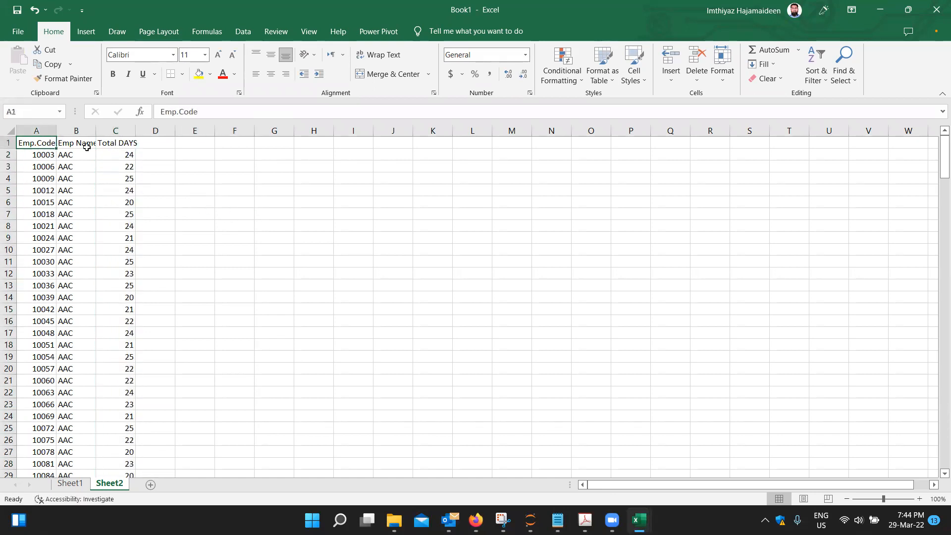
{"action": "double_click", "coordinate": [56, 128]}
{"action": "left_click", "coordinate": [98, 132]}
{"action": "double_click", "coordinate": [98, 132]}
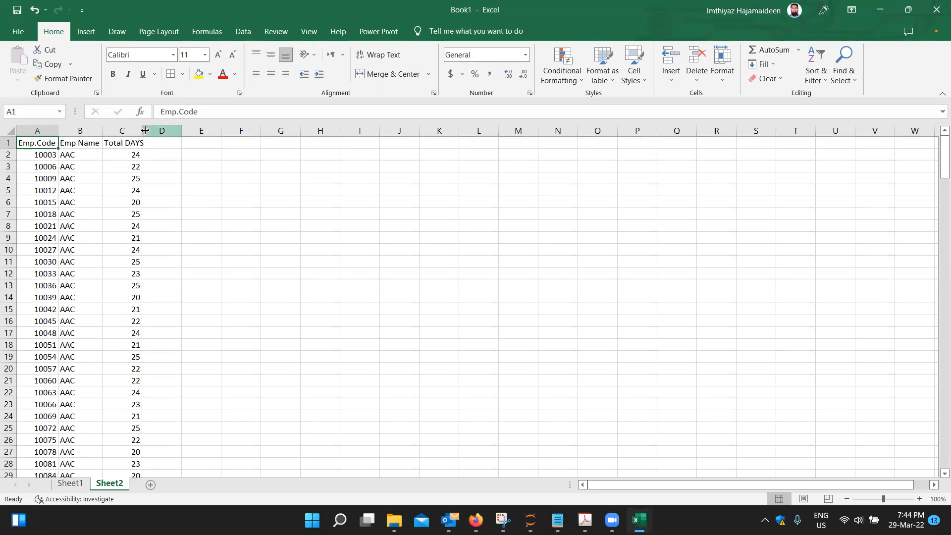
{"action": "double_click", "coordinate": [143, 131]}
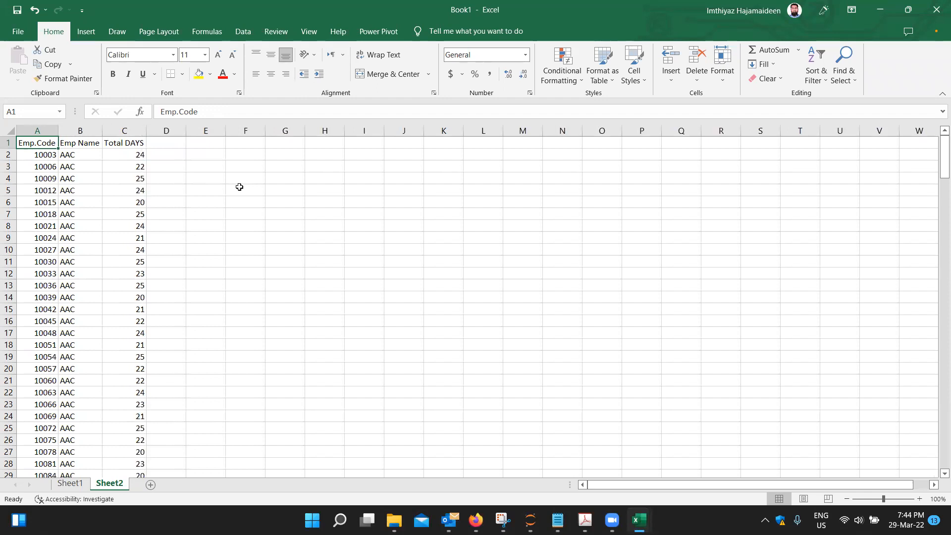
{"action": "left_click", "coordinate": [77, 485]}
{"action": "left_click", "coordinate": [106, 484]}
{"action": "left_click", "coordinate": [208, 360]}
{"action": "left_click", "coordinate": [70, 483]}
Create a copy of Sheet2 in a new workbook
{"action": "left_click", "coordinate": [105, 484]}
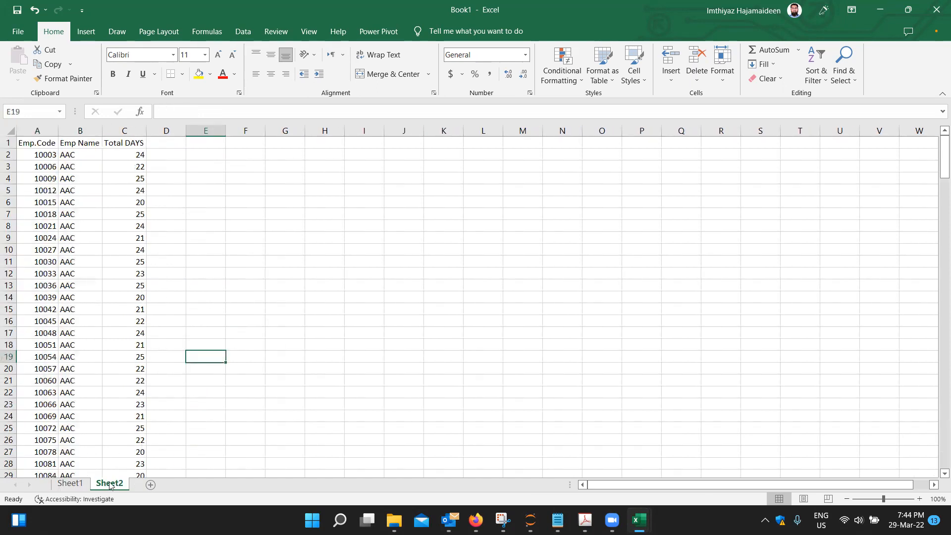
{"action": "right_click", "coordinate": [111, 485]}
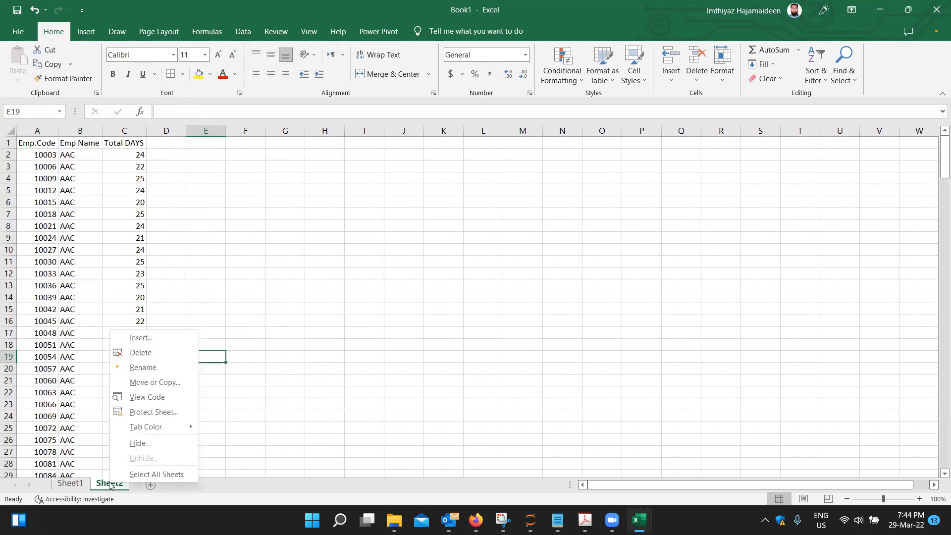
{"action": "left_click", "coordinate": [176, 382]}
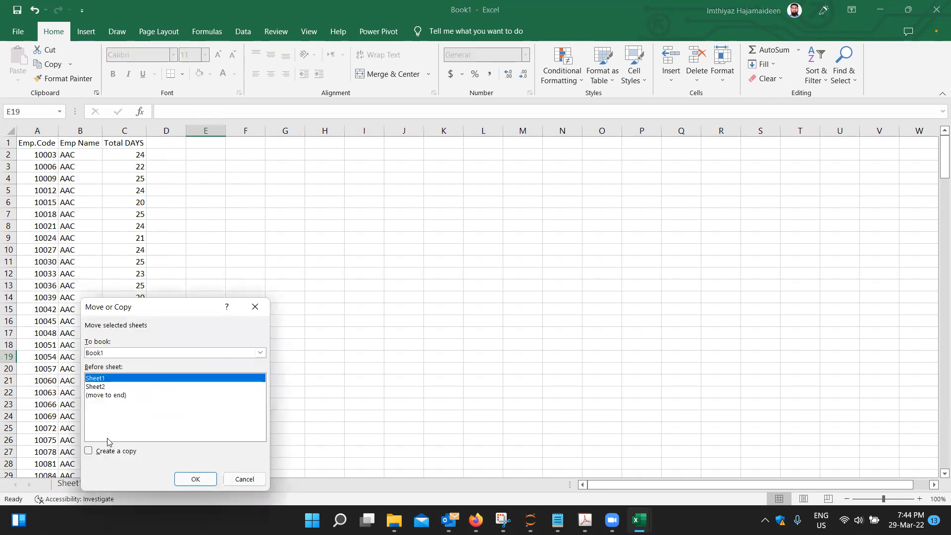
{"action": "left_click", "coordinate": [109, 450]}
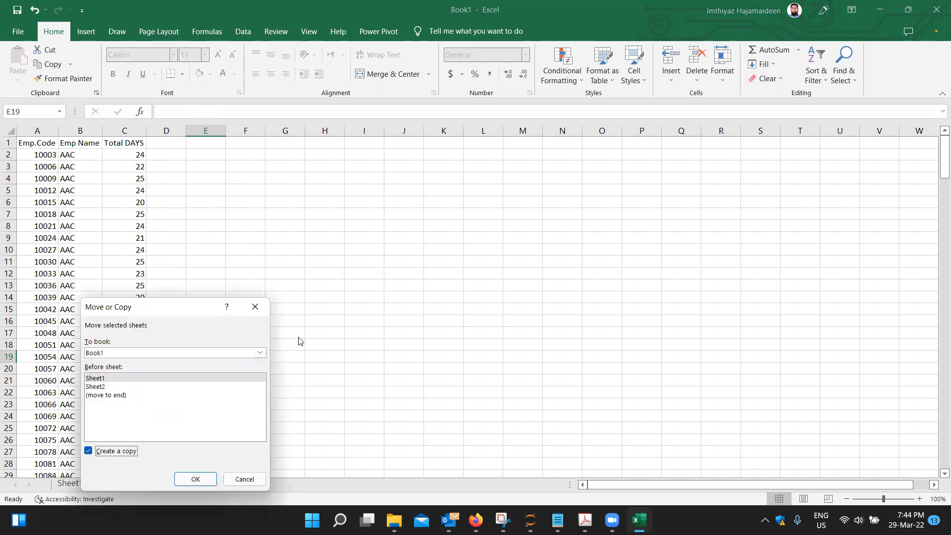
{"action": "left_click", "coordinate": [258, 353]}
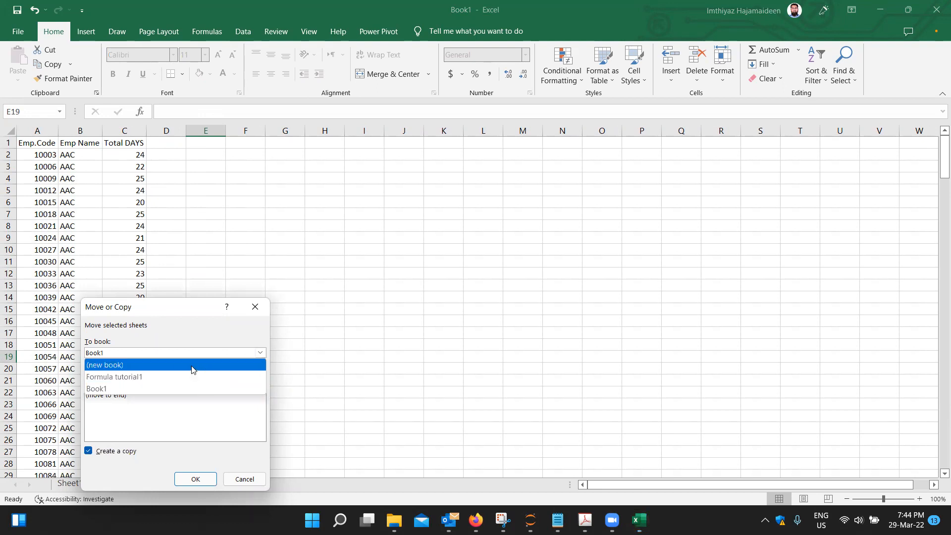
{"action": "left_click", "coordinate": [192, 369]}
{"action": "left_click", "coordinate": [195, 478]}
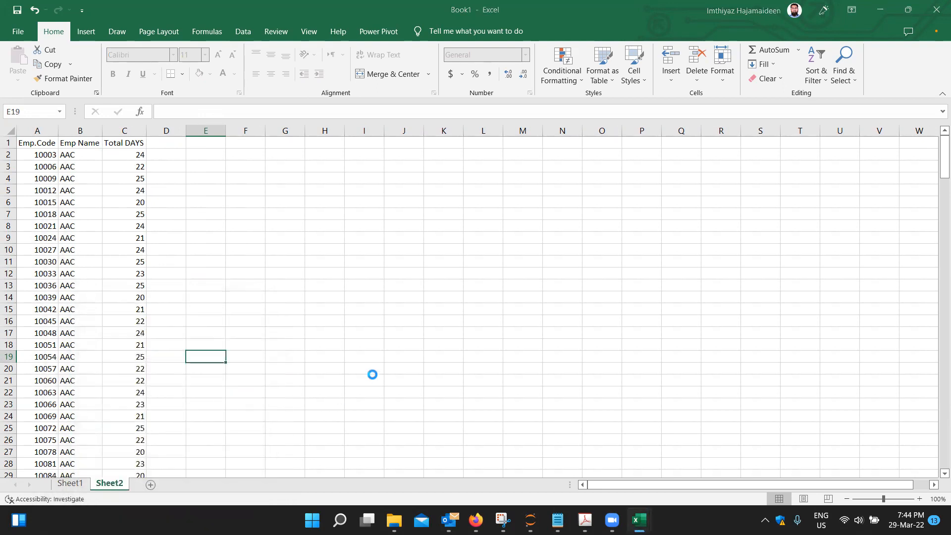
{"action": "left_click", "coordinate": [323, 230]}
Return to Book1 and rename Sheet1 as EMP MASTER
{"action": "key", "text": "ctrl+Tab"}
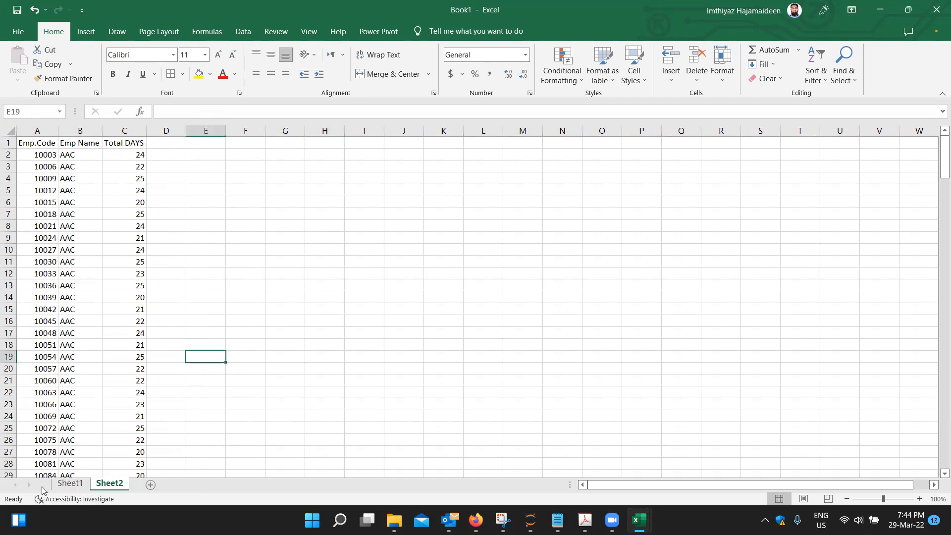
{"action": "left_click", "coordinate": [69, 483]}
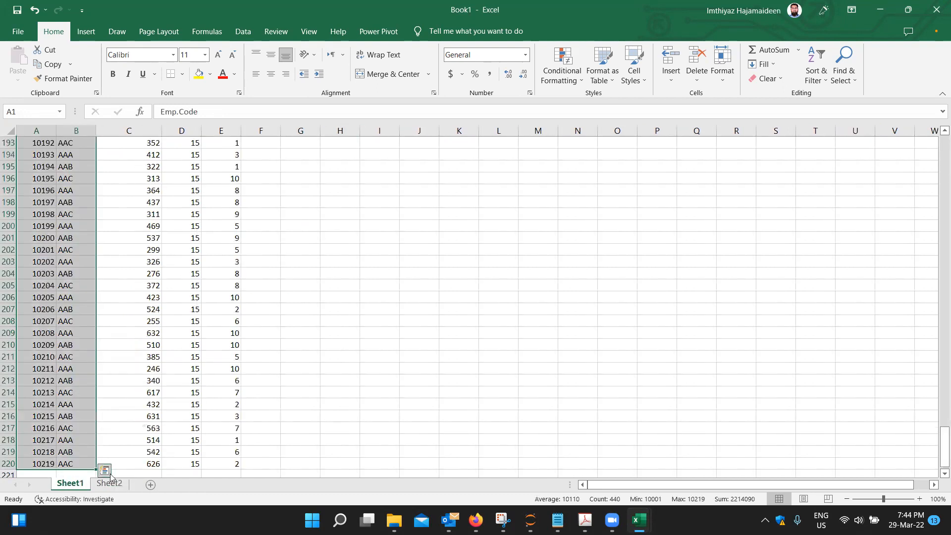
{"action": "double_click", "coordinate": [80, 484]}
{"action": "type", "text": "EMP MASTER"}
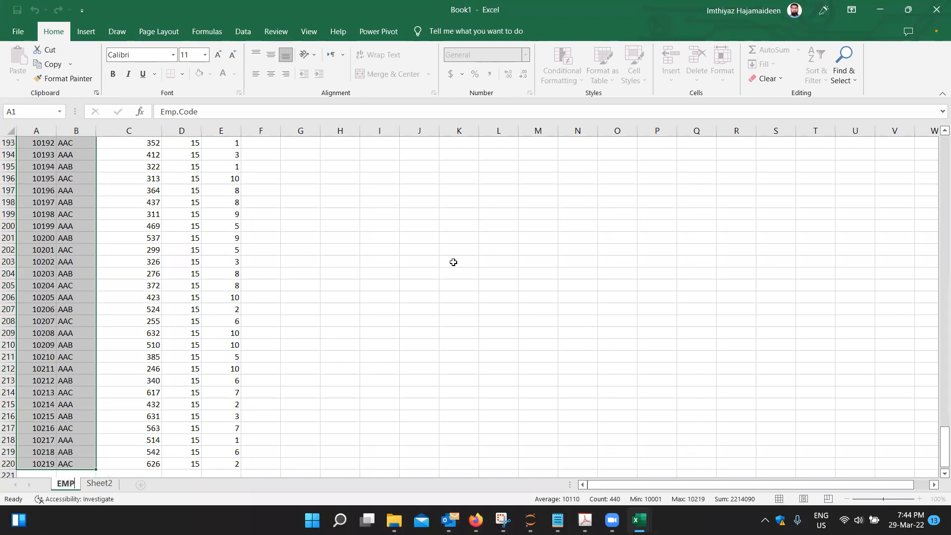
{"action": "key", "text": "Return"}
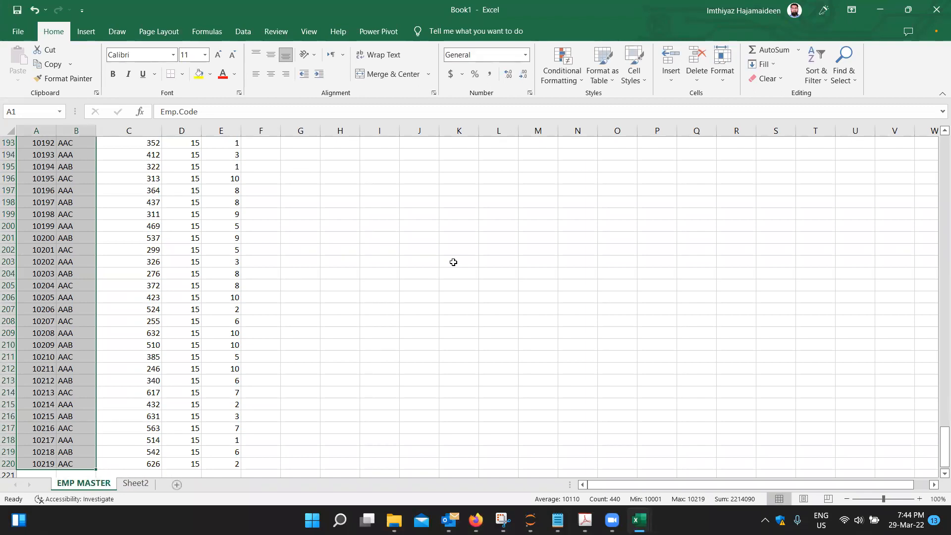
Switch to Book2, rename its copied sheet as PAYROLL and return to cell A1
{"action": "key", "text": "alt+Tab"}
{"action": "double_click", "coordinate": [78, 484]}
{"action": "type", "text": "PAYROLL"}
{"action": "key", "text": "Return"}
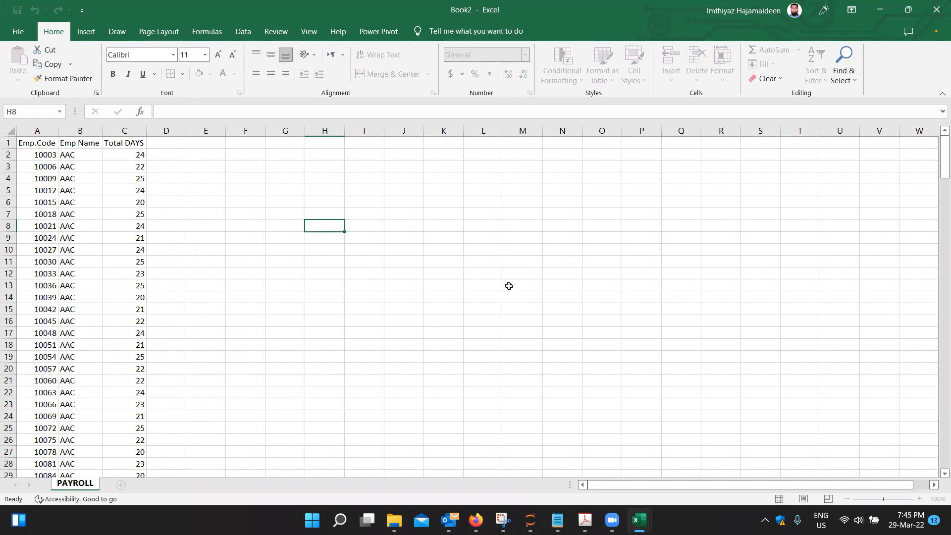
{"action": "key", "text": "Up"}
{"action": "key", "text": "Up"}
{"action": "key", "text": "Up"}
{"action": "key", "text": "ctrl+Home"}
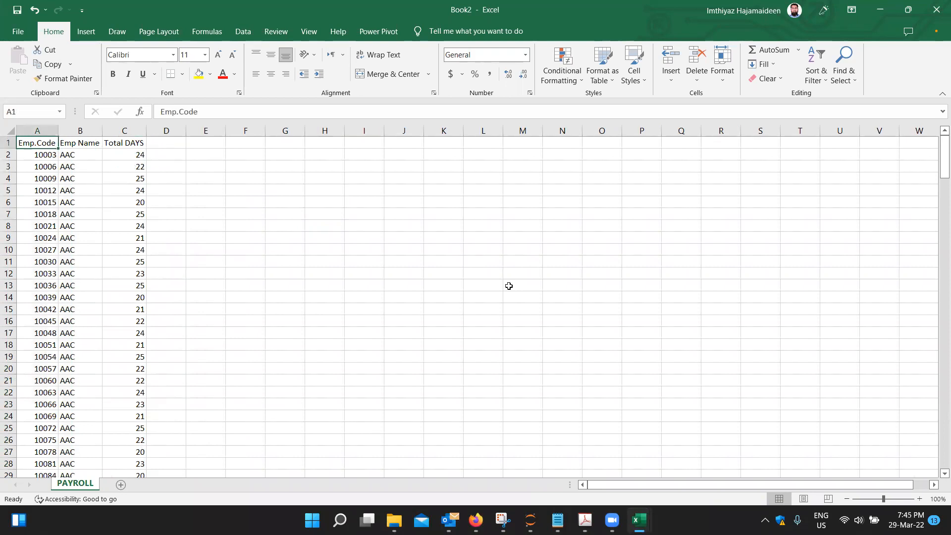
Return to the EMP MASTER sheet in Book1 and autofit the widths of all its columns
{"action": "key", "text": "ctrl+Tab"}
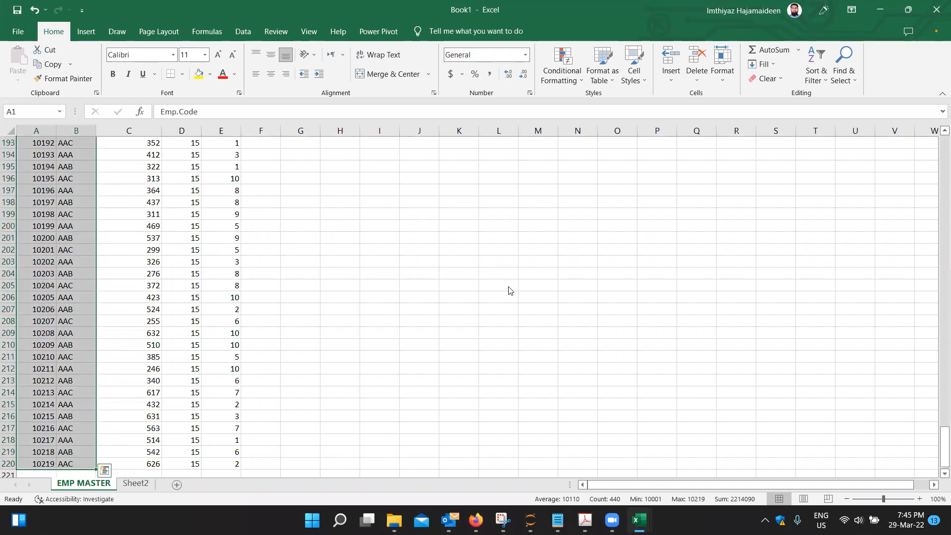
{"action": "key", "text": "ctrl+Tab"}
{"action": "key", "text": "ctrl+Tab"}
{"action": "key", "text": "ctrl+Home"}
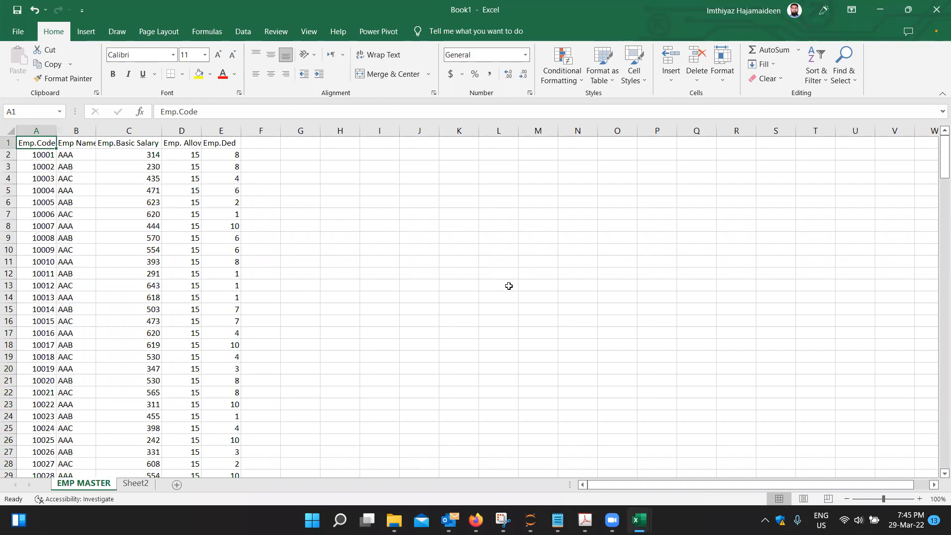
{"action": "left_click", "coordinate": [10, 131]}
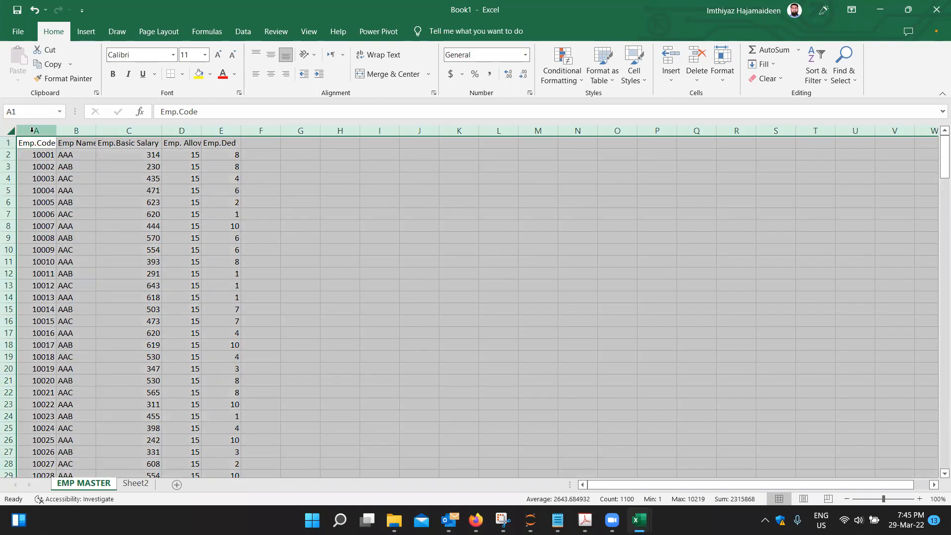
{"action": "double_click", "coordinate": [52, 131]}
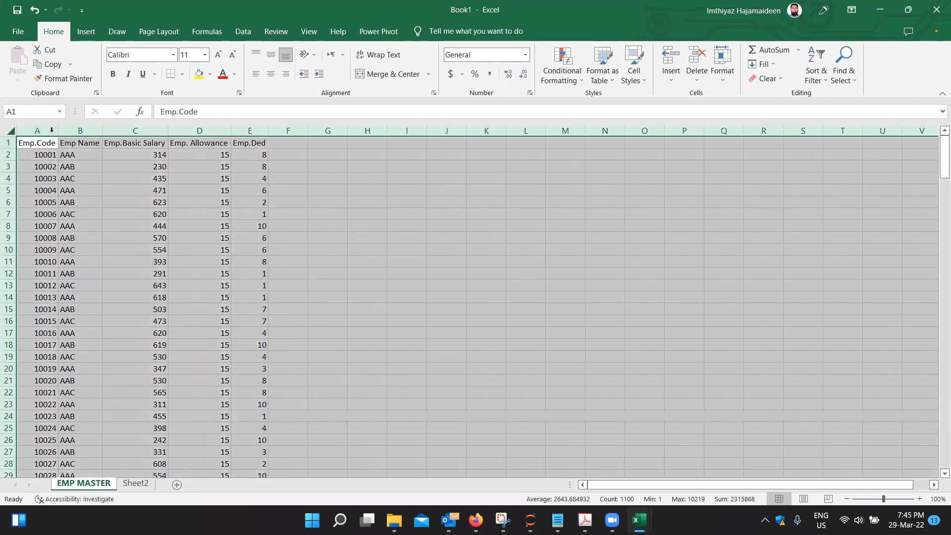
Add the heading BASIC DAYS in F1 beside Emp.Ded
{"action": "left_click", "coordinate": [224, 154]}
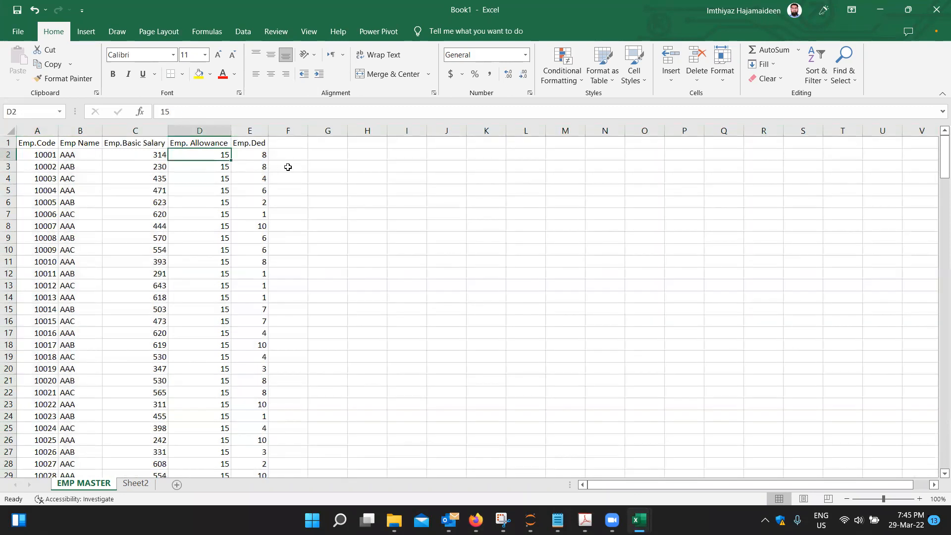
{"action": "key", "text": "Up"}
{"action": "key", "text": "Right"}
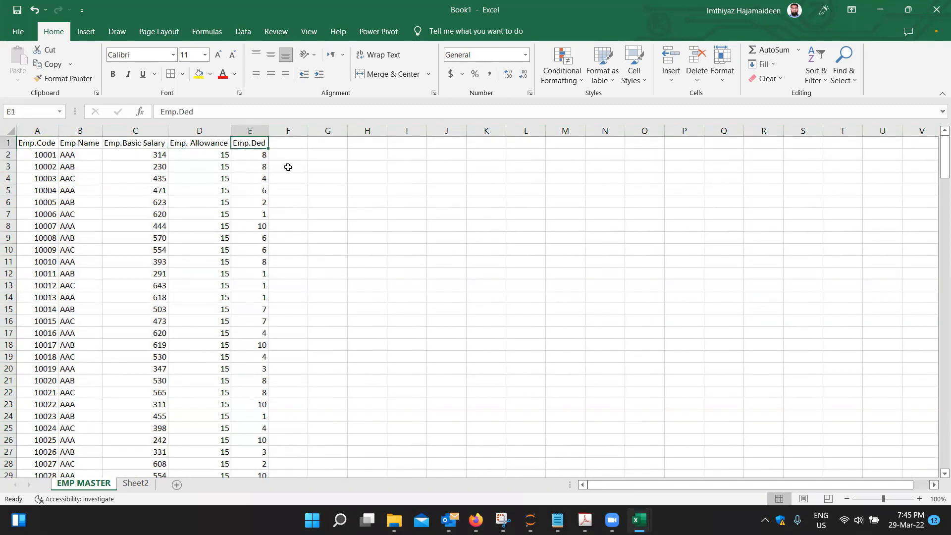
{"action": "key", "text": "Right"}
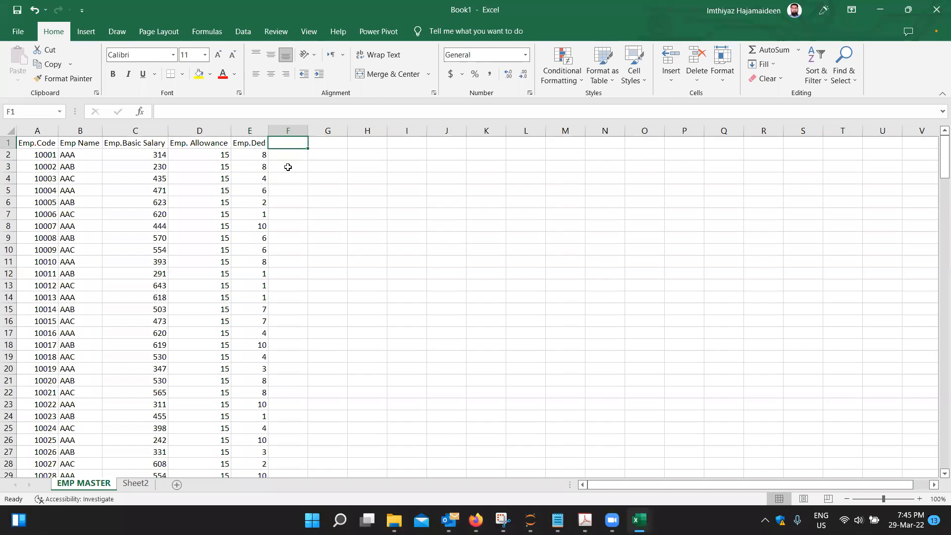
{"action": "type", "text": "B"}
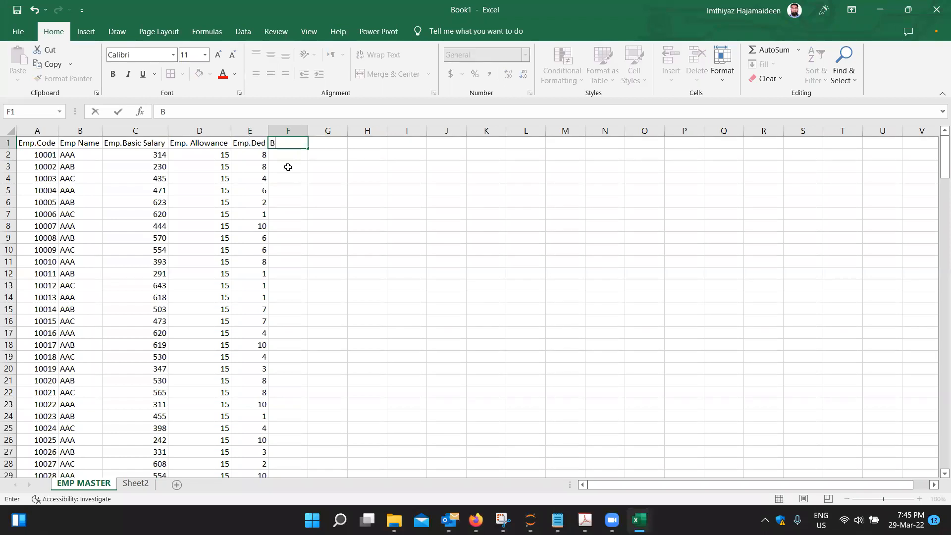
{"action": "type", "text": "ASIC DAYS"}
{"action": "key", "text": "Return"}
Enter 26 in F2 and fill it down the BASIC DAYS column for every employee
{"action": "type", "text": "26"}
{"action": "key", "text": "Return"}
{"action": "key", "text": "Up"}
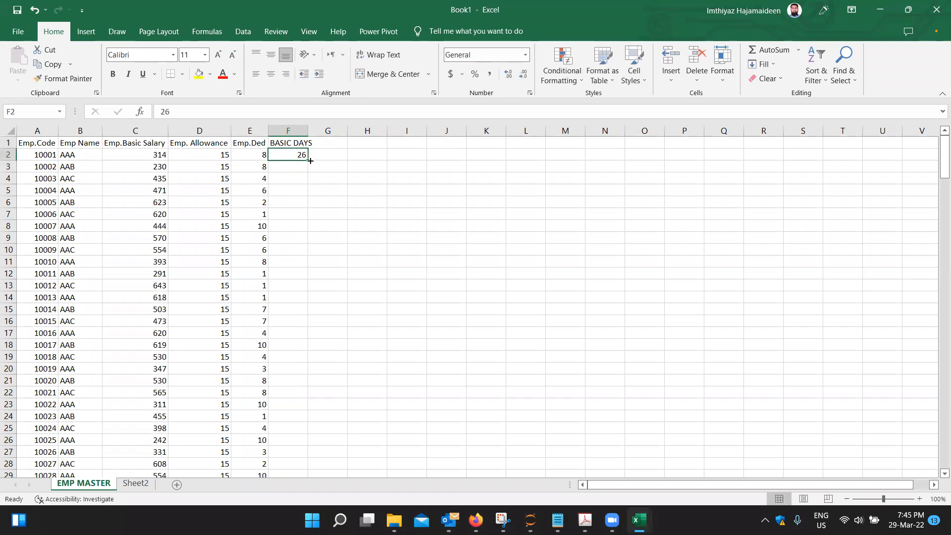
{"action": "double_click", "coordinate": [310, 160]}
{"action": "key", "text": "Up"}
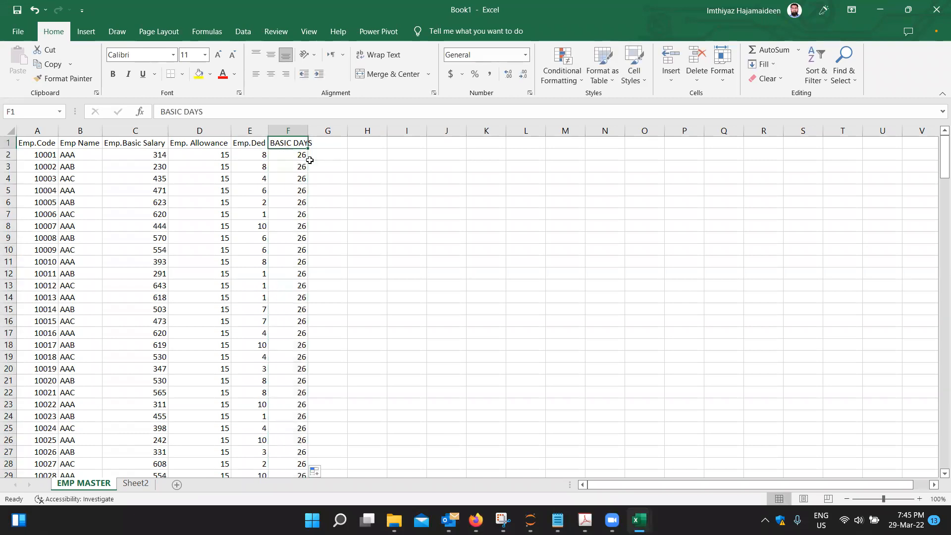
{"action": "key", "text": "Left"}
{"action": "key", "text": "Left"}
Switch to the PAYROLL sheet in Book2 and look over its columns up to the Total DAYS heading
{"action": "key", "text": "alt+Tab"}
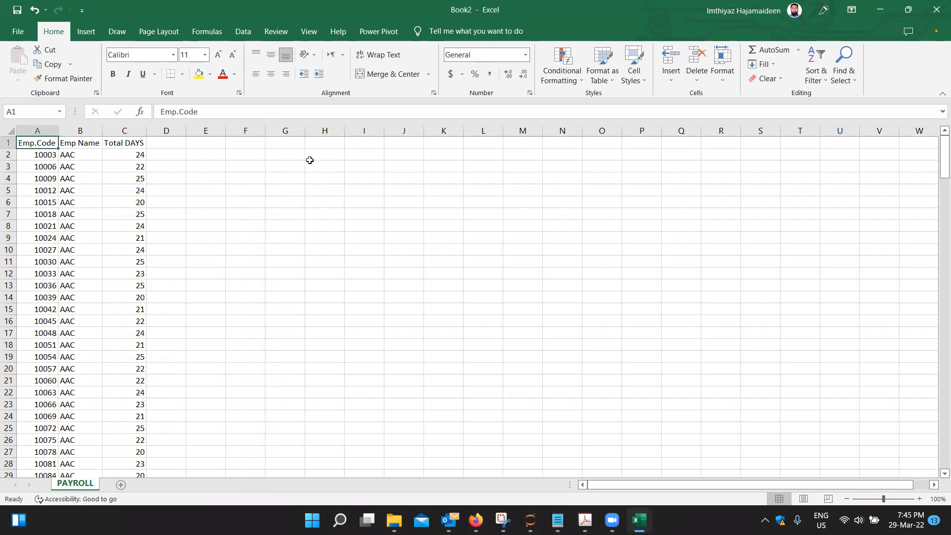
{"action": "key", "text": "Down"}
{"action": "key", "text": "Right"}
{"action": "key", "text": "Right"}
{"action": "key", "text": "Up"}
{"action": "key", "text": "Down"}
{"action": "key", "text": "Up"}
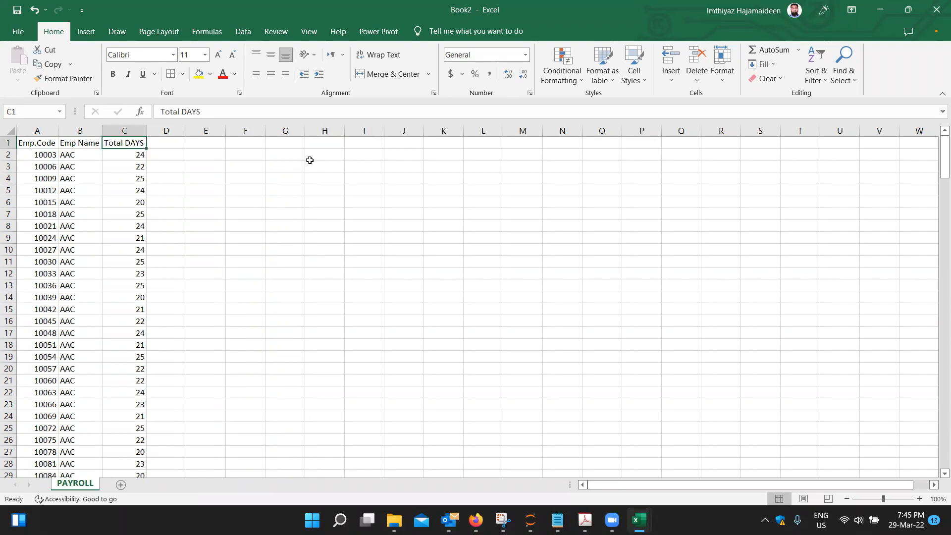
Rename the C1 heading of the PAYROLL sheet to Total DAYS MAR and autofit column C
{"action": "left_click", "coordinate": [287, 113]}
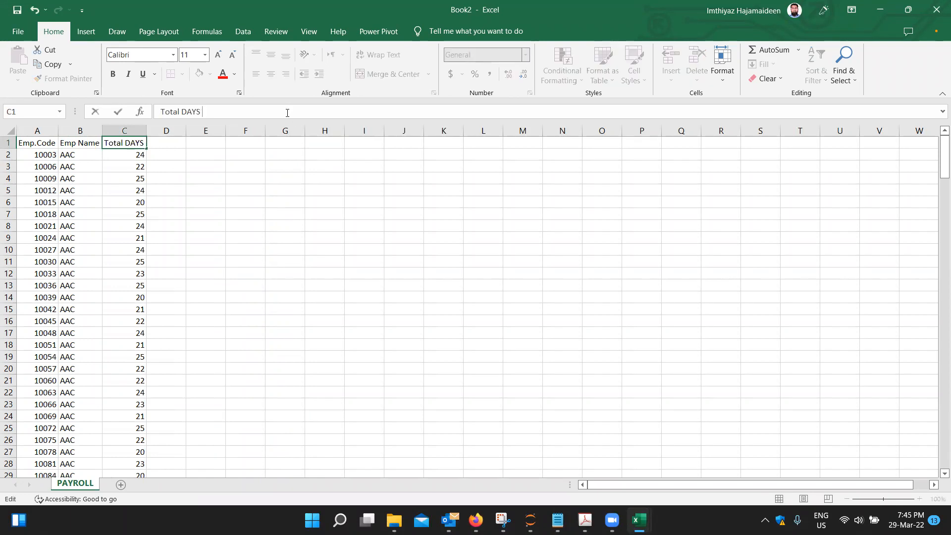
{"action": "type", "text": "MAR"}
{"action": "key", "text": "Return"}
{"action": "key", "text": "Up"}
{"action": "double_click", "coordinate": [150, 130]}
{"action": "left_click", "coordinate": [186, 152]}
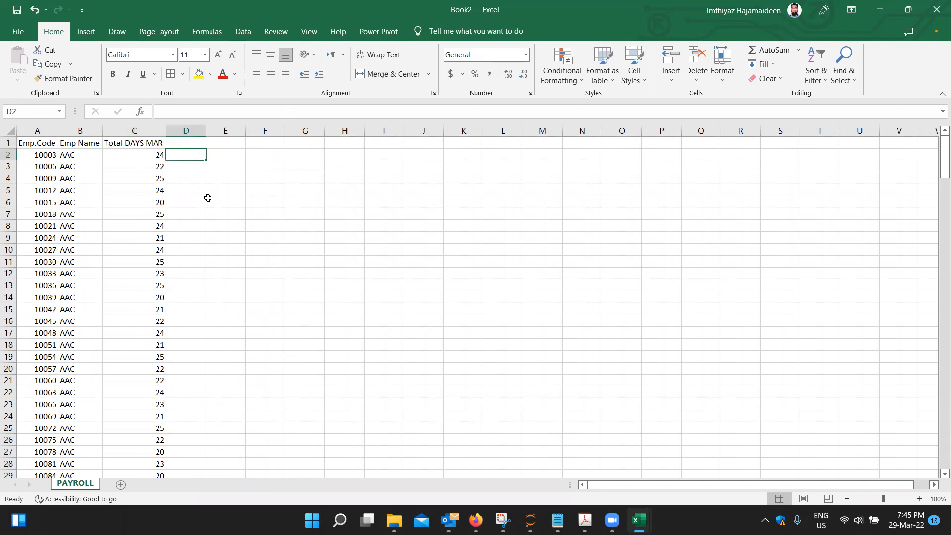
Check the Emp.Code column of the PAYROLL sheet down to its last row and back to the first employee
{"action": "key", "text": "Left"}
{"action": "key", "text": "Left"}
{"action": "key", "text": "Left"}
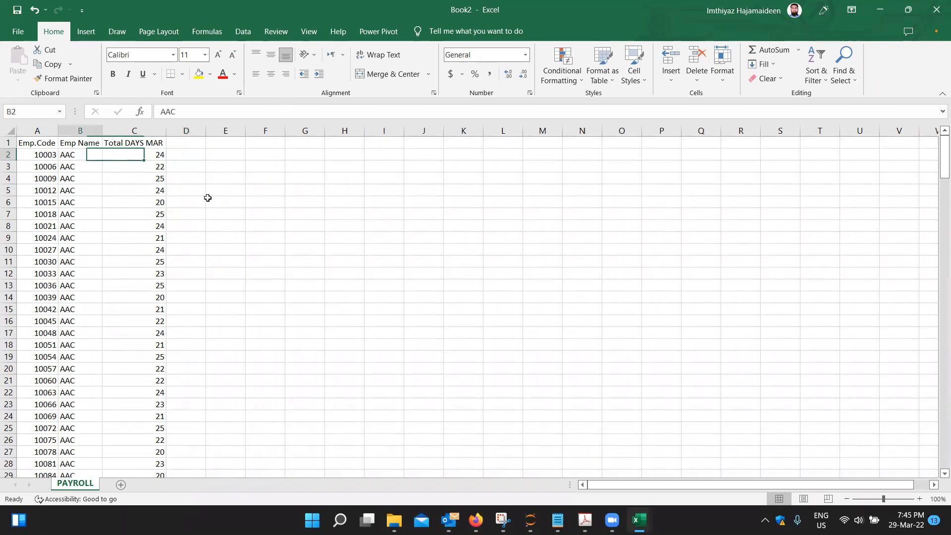
{"action": "key", "text": "End"}
{"action": "key", "text": "Down"}
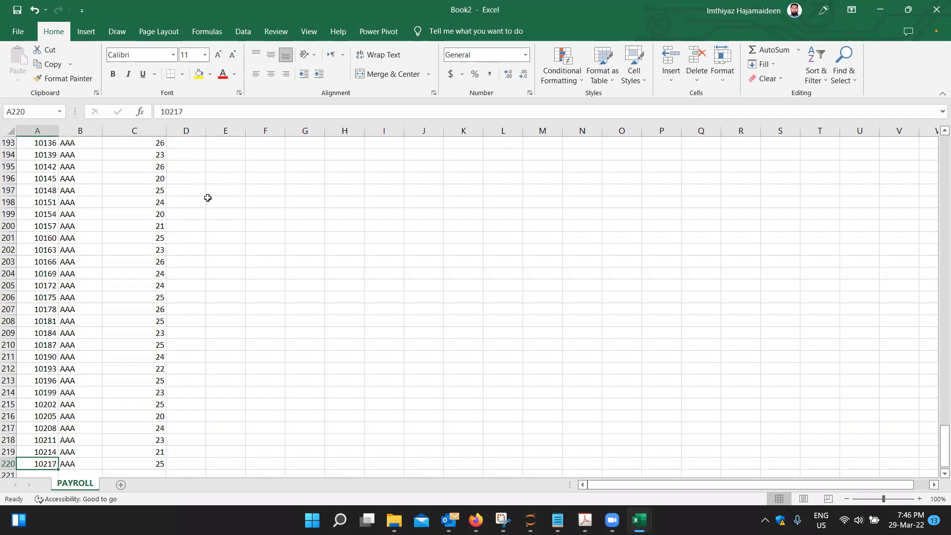
{"action": "key", "text": "ctrl+Up"}
{"action": "key", "text": "Down"}
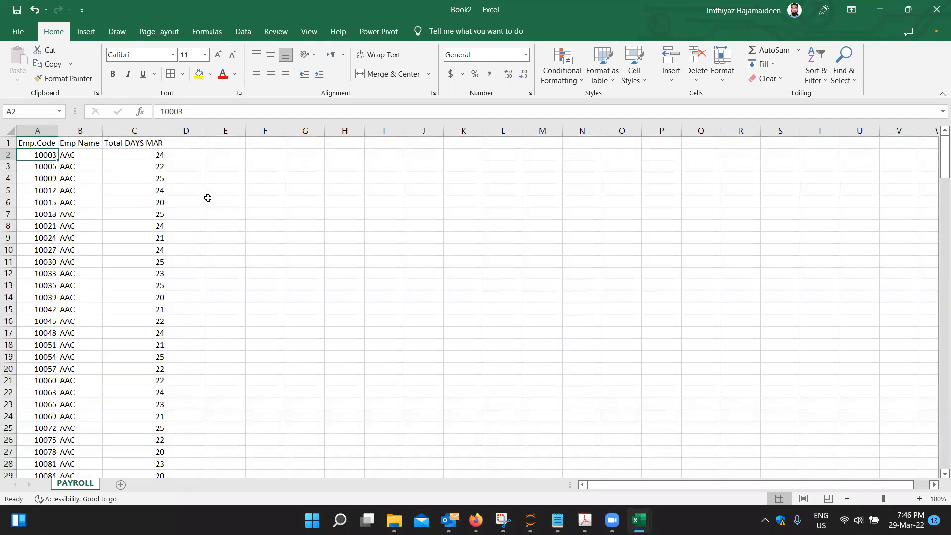
Compare the first employee code in PAYROLL with the order of the codes in EMP MASTER of Book1
{"action": "key", "text": "alt+Tab"}
{"action": "key", "text": "Left"}
{"action": "key", "text": "Left"}
{"action": "key", "text": "Left"}
{"action": "key", "text": "Down"}
{"action": "key", "text": "Down"}
{"action": "key", "text": "Down"}
{"action": "key", "text": "Down"}
{"action": "key", "text": "Down"}
{"action": "key", "text": "Down"}
{"action": "key", "text": "Down"}
{"action": "key", "text": "Up"}
{"action": "key", "text": "Up"}
{"action": "key", "text": "Up"}
{"action": "key", "text": "Up"}
{"action": "key", "text": "Up"}
{"action": "key", "text": "alt+Tab"}
{"action": "key", "text": "Up"}
{"action": "key", "text": "Down"}
{"action": "key", "text": "alt+Tab"}
{"action": "key", "text": "Right"}
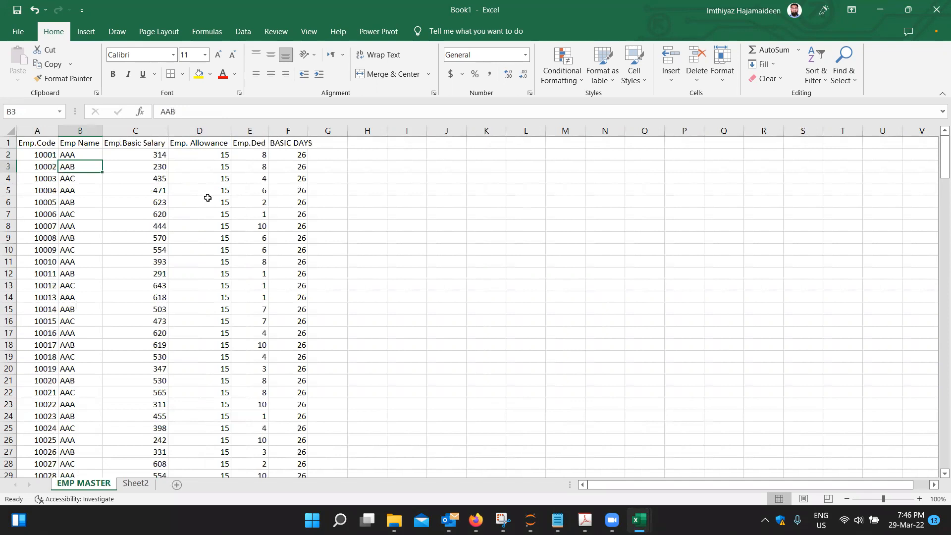
Read the basic salary, allowance and deduction in row 4 of EMP MASTER for PAYROLL's first employee
{"action": "key", "text": "Down"}
{"action": "key", "text": "Left"}
{"action": "key", "text": "Right"}
{"action": "key", "text": "Right"}
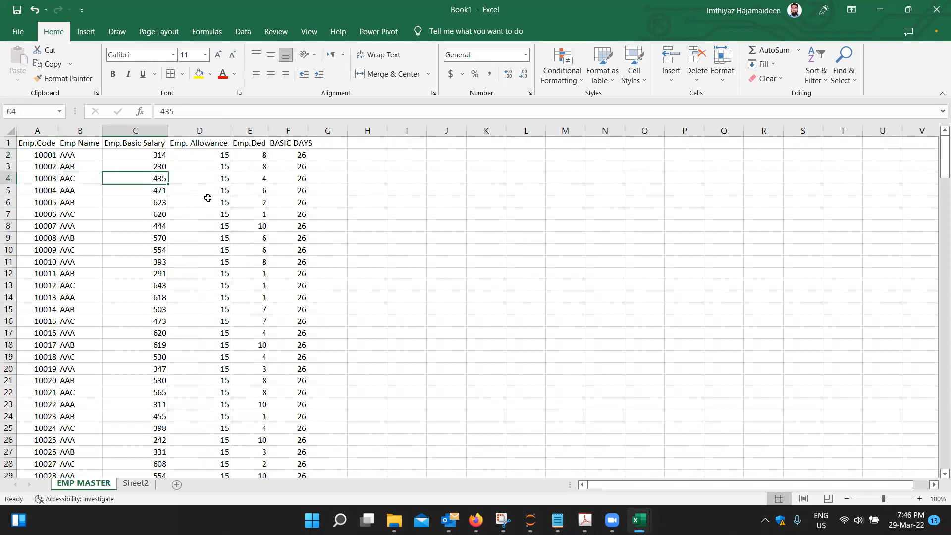
{"action": "key", "text": "Right"}
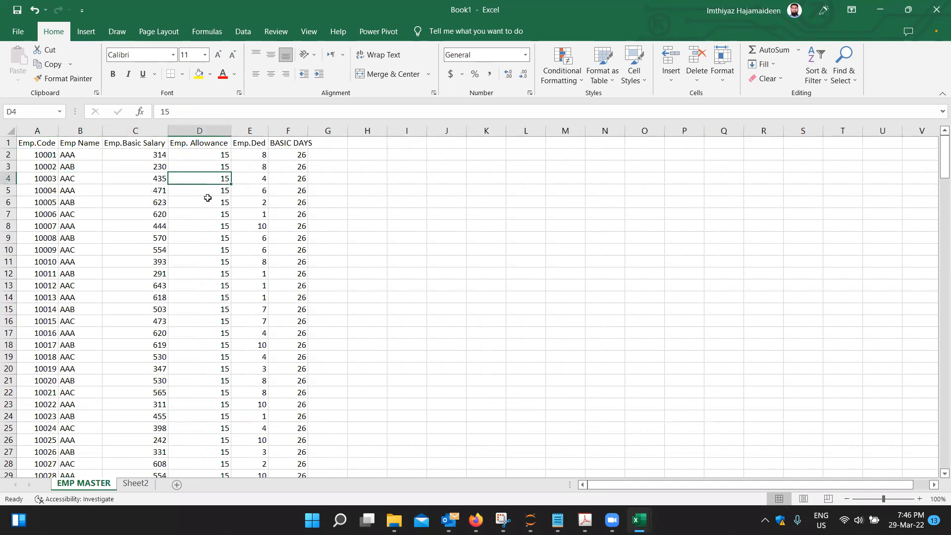
{"action": "key", "text": "Right"}
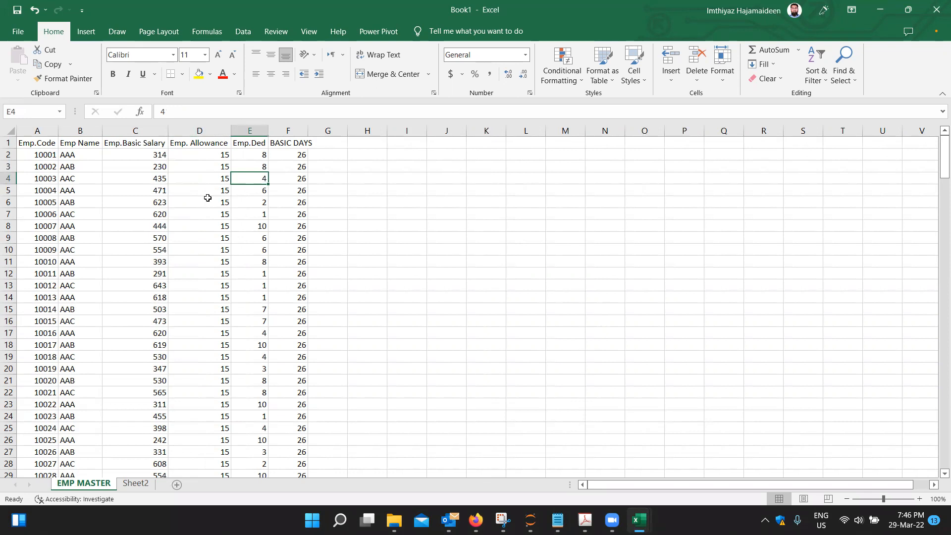
Return to the PAYROLL sheet in Book2 and enter the first employee's basic salary, 435, in D2
{"action": "key", "text": "alt+Tab"}
{"action": "key", "text": "Right"}
{"action": "key", "text": "Right"}
{"action": "key", "text": "Right"}
{"action": "key", "text": "Right"}
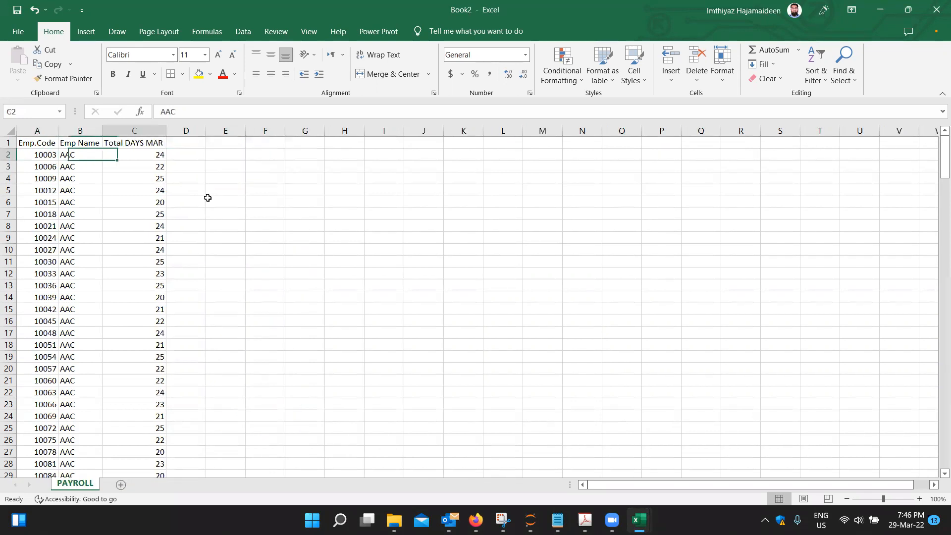
{"action": "key", "text": "Left"}
{"action": "key", "text": "Up"}
{"action": "key", "text": "Down"}
{"action": "key", "text": "Down"}
{"action": "key", "text": "Up"}
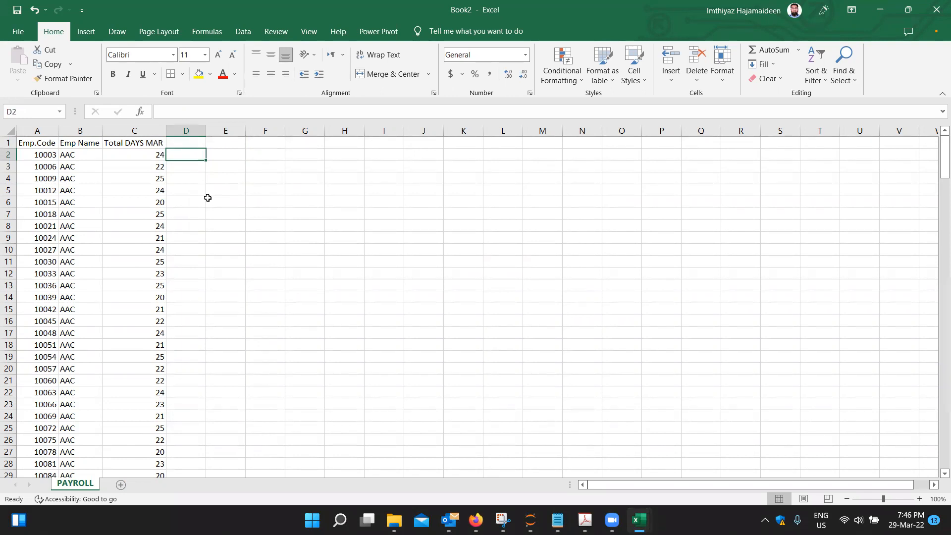
{"action": "type", "text": "435"}
{"action": "key", "text": "Return"}
{"action": "key", "text": "Up"}
Look up the same employee's allowance and deduction in EMP MASTER and enter 15 in E2 and 4 in F2 of PAYROLL
{"action": "key", "text": "Right"}
{"action": "key", "text": "alt+Tab"}
{"action": "key", "text": "Left"}
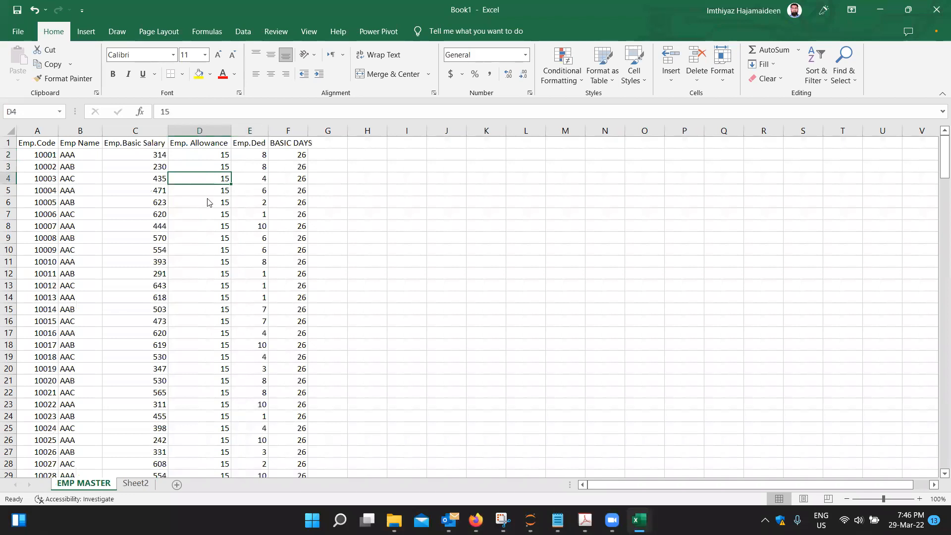
{"action": "key", "text": "alt+Tab"}
{"action": "key", "text": "Right"}
{"action": "key", "text": "Left"}
{"action": "type", "text": "15"}
{"action": "key", "text": "Tab"}
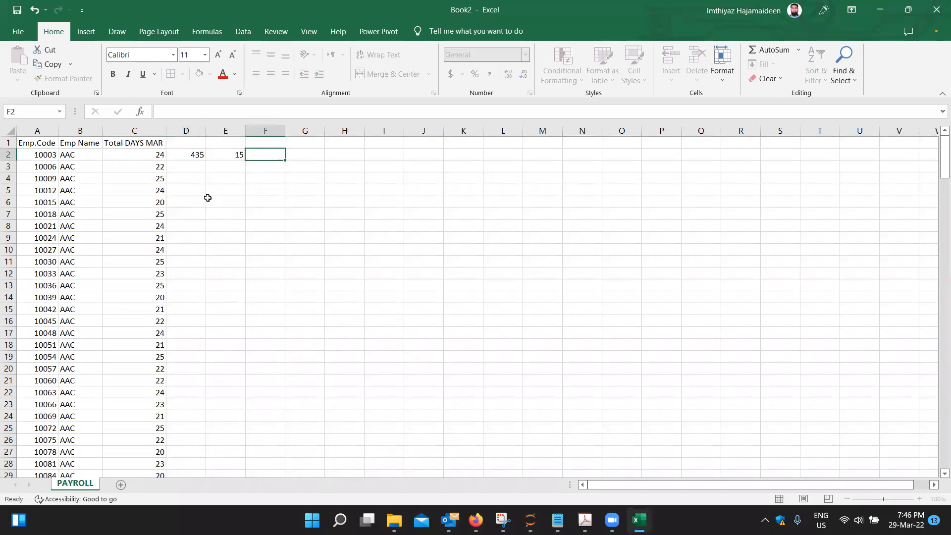
{"action": "key", "text": "alt+Tab"}
{"action": "key", "text": "Right"}
{"action": "key", "text": "alt+Tab"}
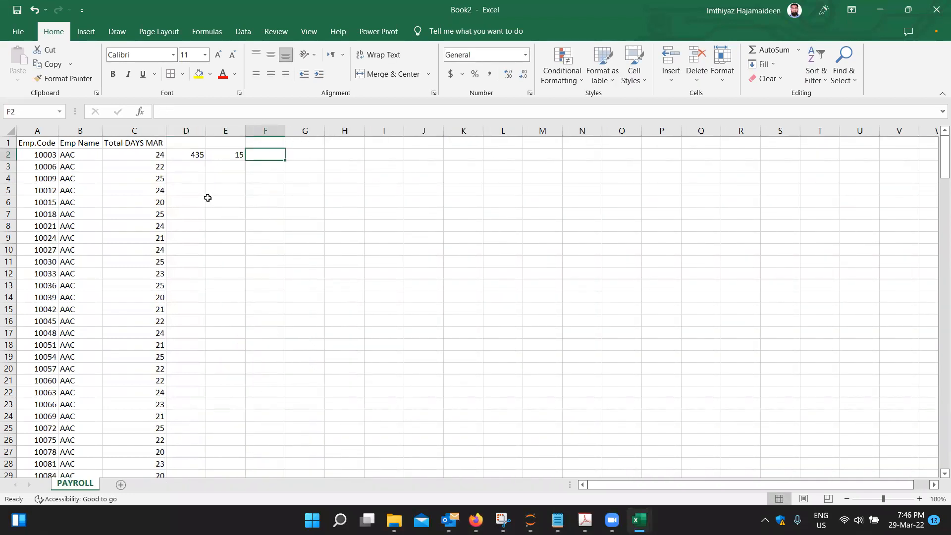
{"action": "type", "text": "4"}
{"action": "key", "text": "Return"}
Begin a VLOOKUP formula in D2 of PAYROLL with the employee code in A2 as its lookup value
{"action": "key", "text": "Left"}
{"action": "key", "text": "Left"}
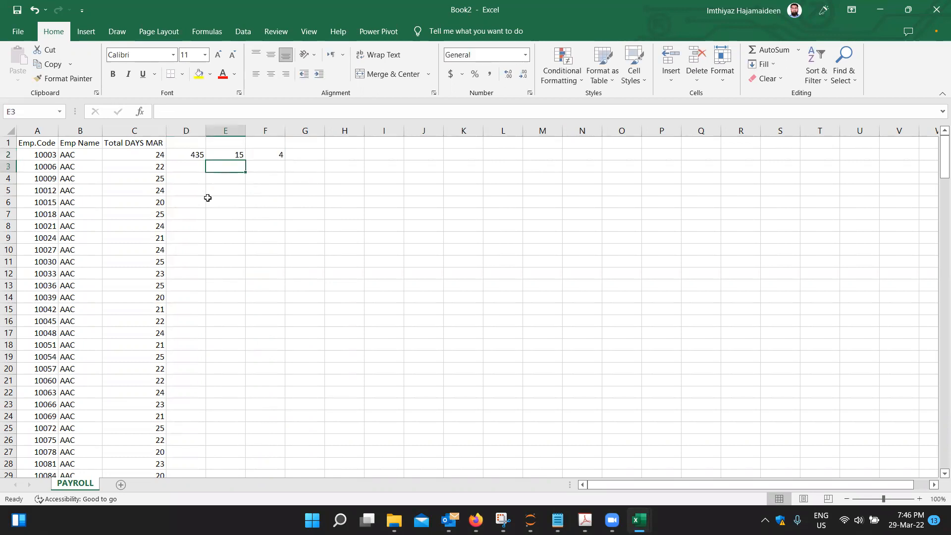
{"action": "key", "text": "Up"}
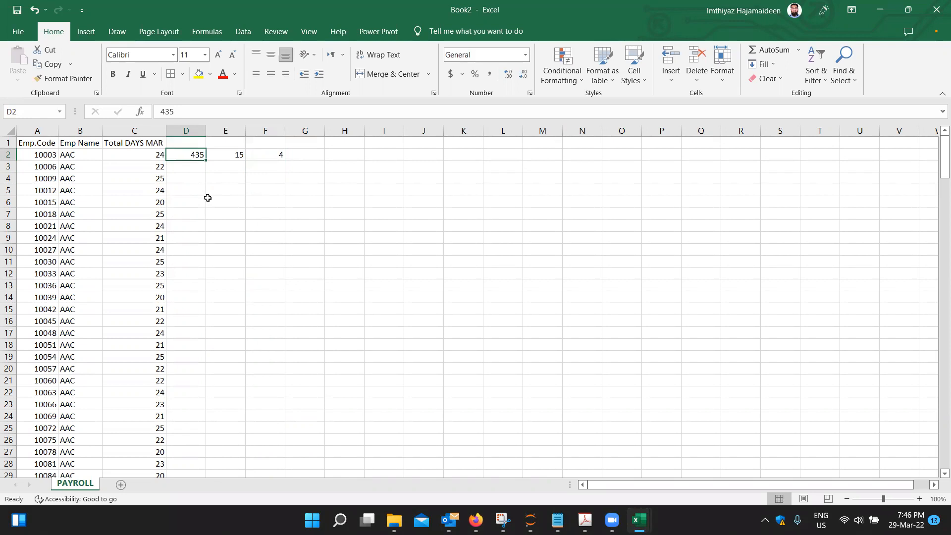
{"action": "key", "text": "shift+Right"}
{"action": "key", "text": "shift+Right"}
{"action": "key", "text": "Left"}
{"action": "key", "text": "Right"}
{"action": "type", "text": "=vl"}
{"action": "key", "text": "Tab"}
{"action": "key", "text": "Left"}
{"action": "key", "text": "Left"}
{"action": "key", "text": "Left"}
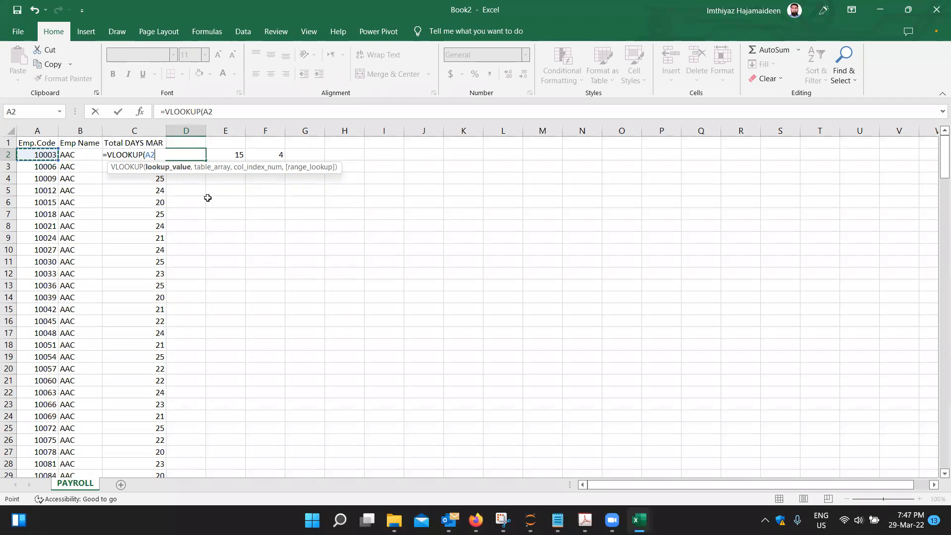
{"action": "key", "text": "Right"}
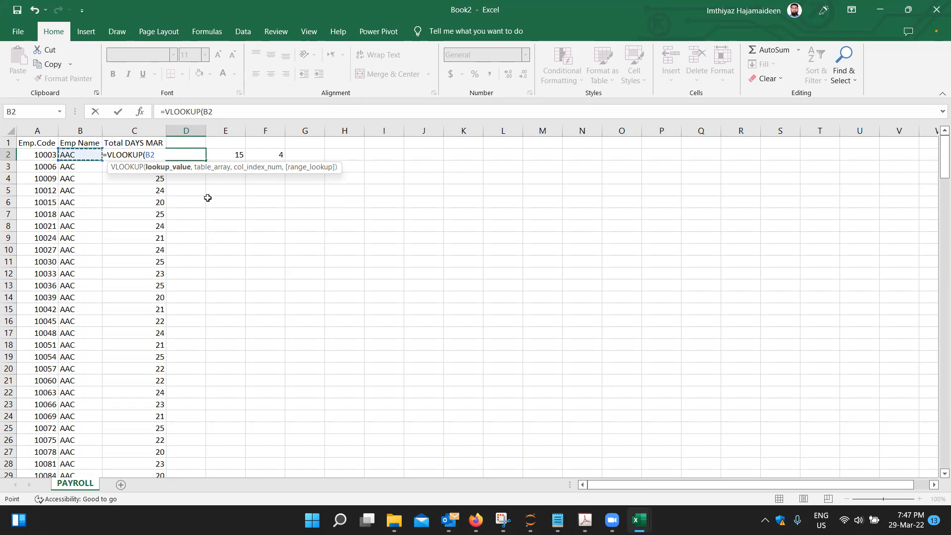
{"action": "key", "text": "Left"}
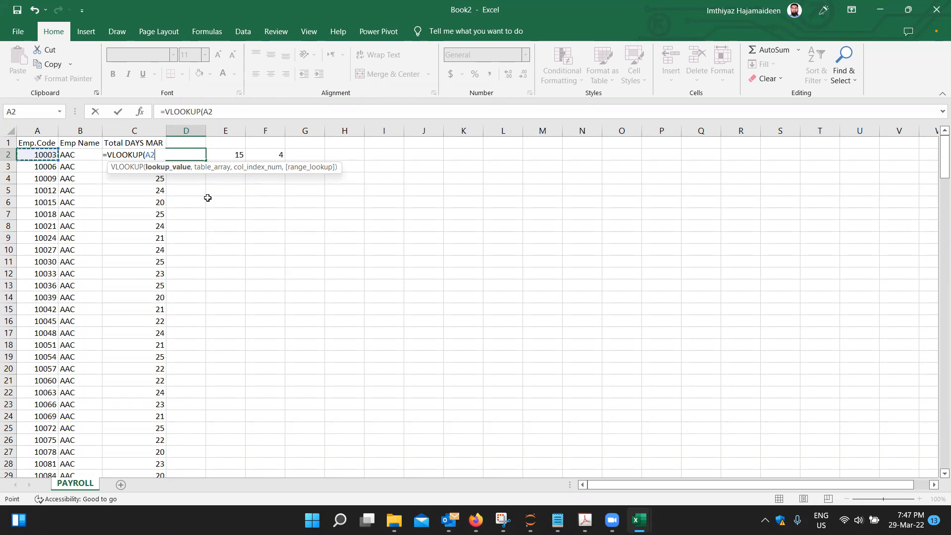
{"action": "type", "text": ","}
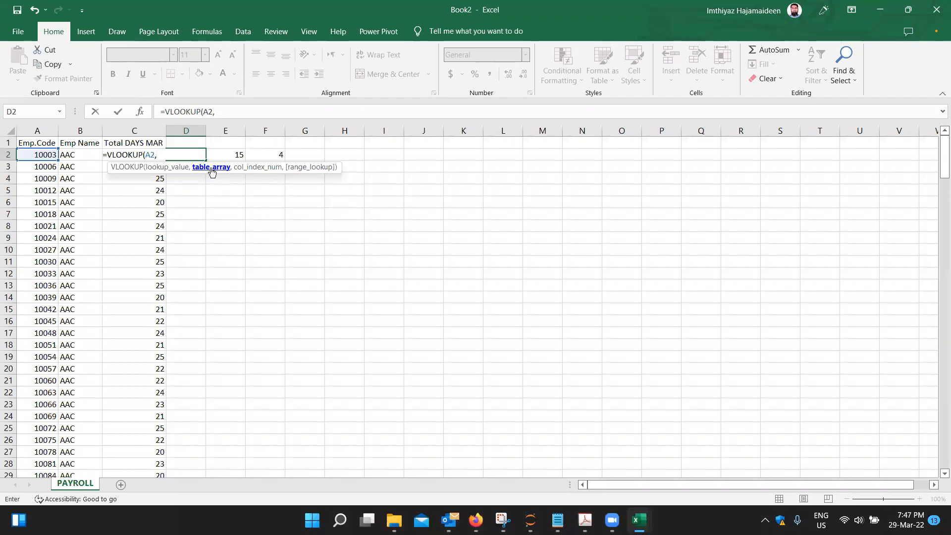
Complete the VLOOKUP with columns A:F of EMP MASTER in Book1, column index 3 and match type 0, and fill it down column D
{"action": "key", "text": "ctrl+Tab"}
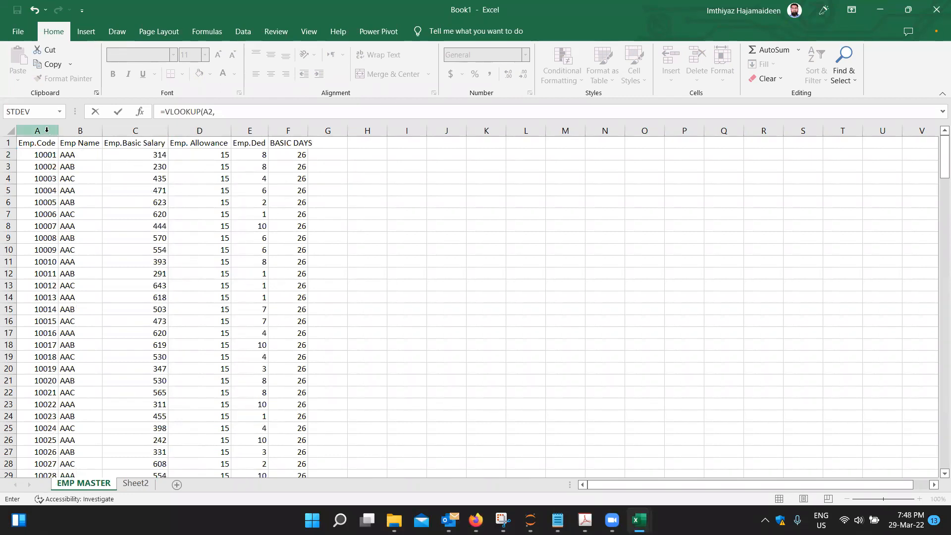
{"action": "left_click_drag", "start_coordinate": [47, 130], "coordinate": [305, 146]}
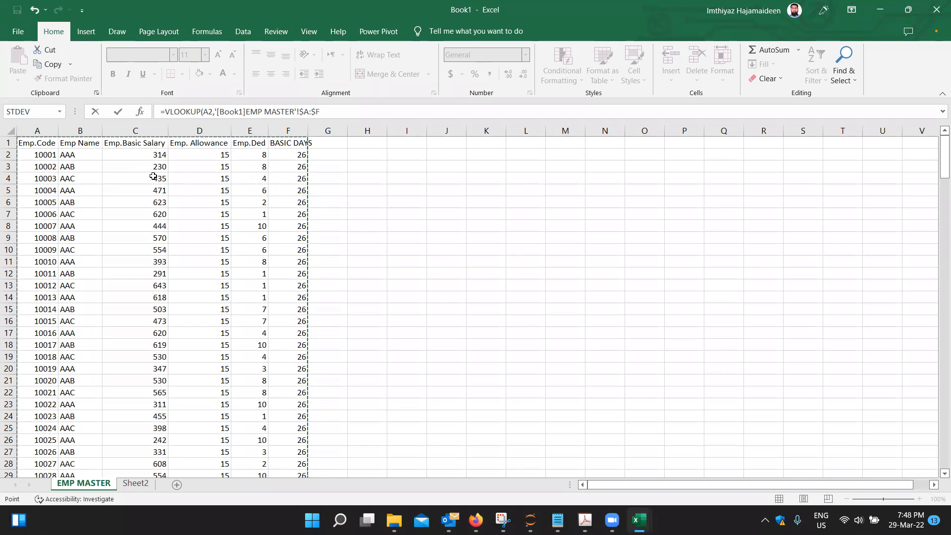
{"action": "type", "text": ",3"}
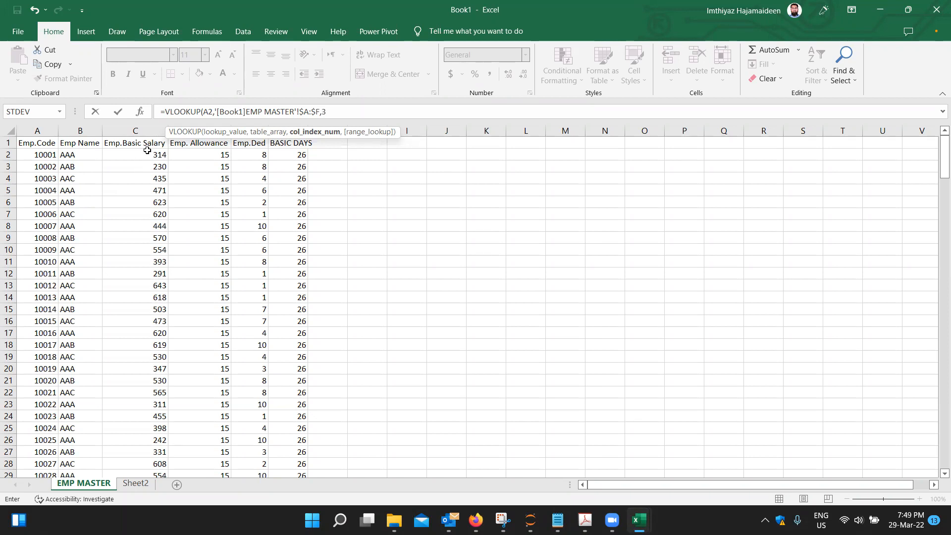
{"action": "type", "text": ","}
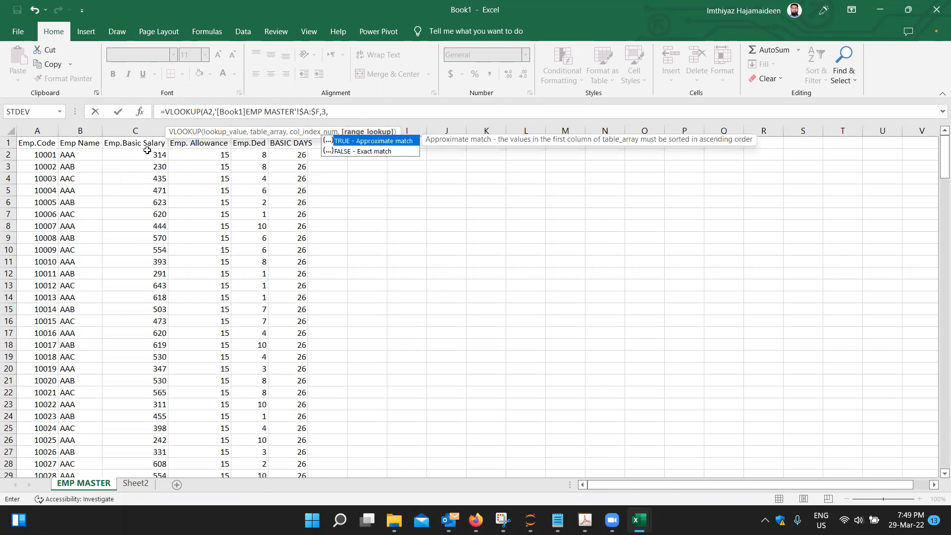
{"action": "type", "text": "0)"}
{"action": "key", "text": "Return"}
{"action": "key", "text": "Up"}
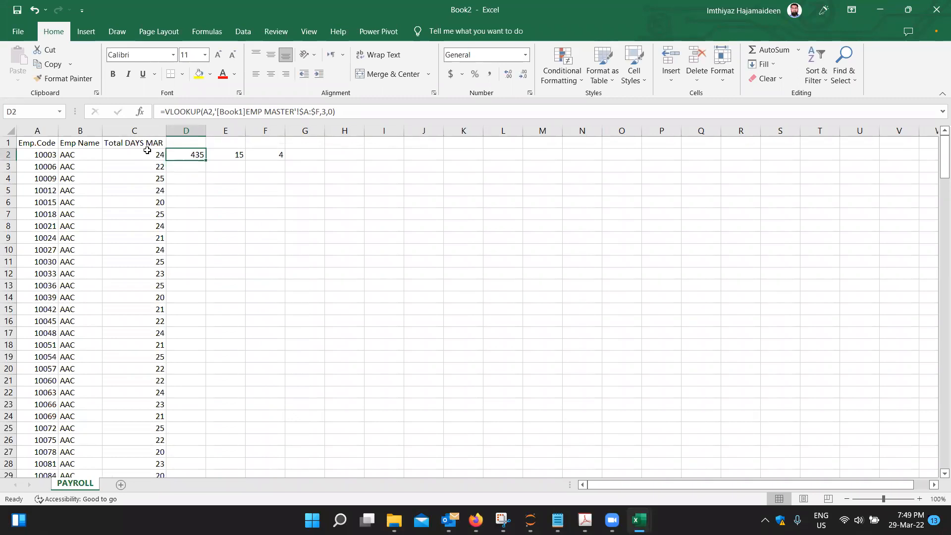
{"action": "double_click", "coordinate": [207, 161]}
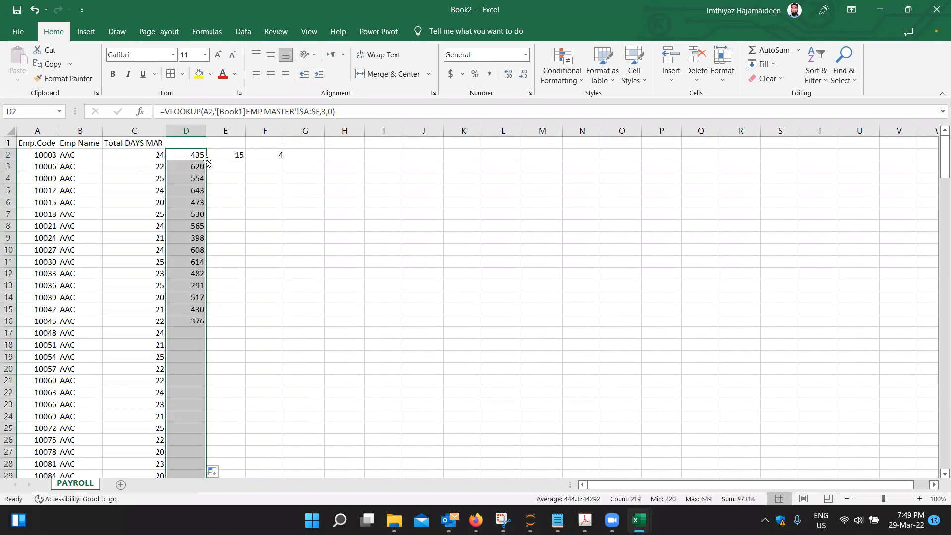
Examine the filled VLOOKUP results in column D around the last employee rows
{"action": "left_click", "coordinate": [188, 211]}
{"action": "key", "text": "ctrl+Down"}
{"action": "key", "text": "Down"}
{"action": "key", "text": "Down"}
{"action": "key", "text": "Up"}
{"action": "key", "text": "Up"}
{"action": "key", "text": "Up"}
{"action": "key", "text": "Up"}
{"action": "key", "text": "Up"}
{"action": "key", "text": "Up"}
{"action": "key", "text": "Up"}
{"action": "key", "text": "Up"}
{"action": "key", "text": "Up"}
{"action": "key", "text": "Up"}
{"action": "key", "text": "Up"}
{"action": "key", "text": "Up"}
{"action": "key", "text": "Up"}
{"action": "key", "text": "Up"}
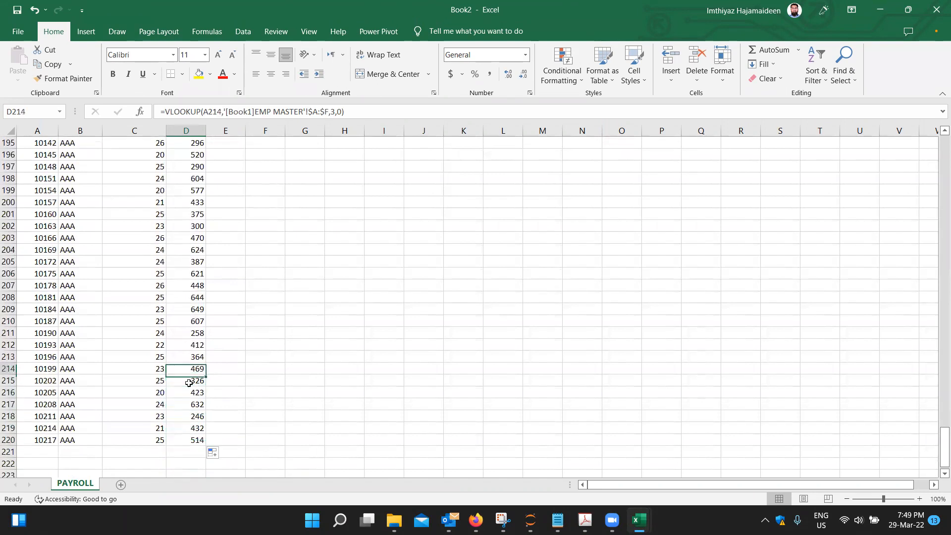
{"action": "key", "text": "Up"}
{"action": "key", "text": "Up"}
{"action": "key", "text": "Up"}
{"action": "key", "text": "Up"}
{"action": "key", "text": "Up"}
{"action": "key", "text": "Up"}
{"action": "key", "text": "Up"}
{"action": "key", "text": "Up"}
{"action": "key", "text": "Up"}
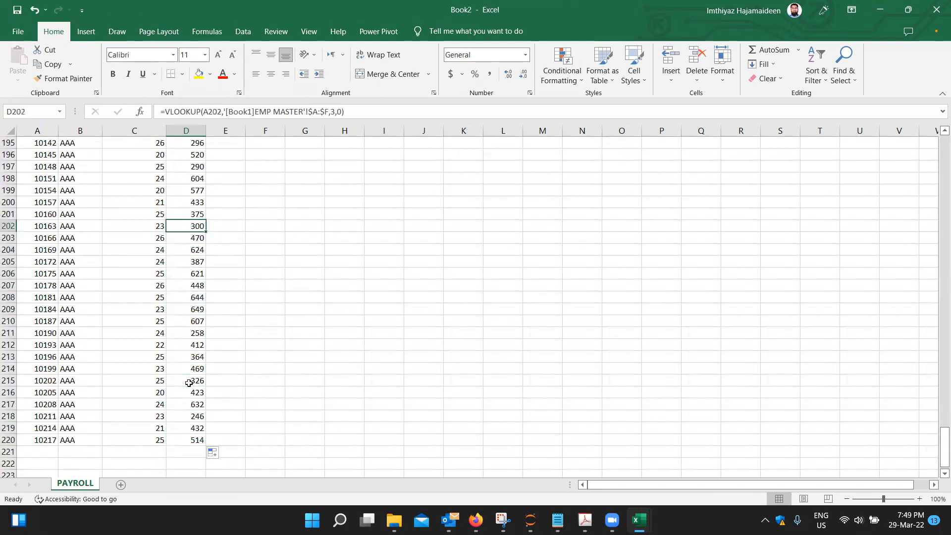
{"action": "key", "text": "Down"}
{"action": "key", "text": "Down"}
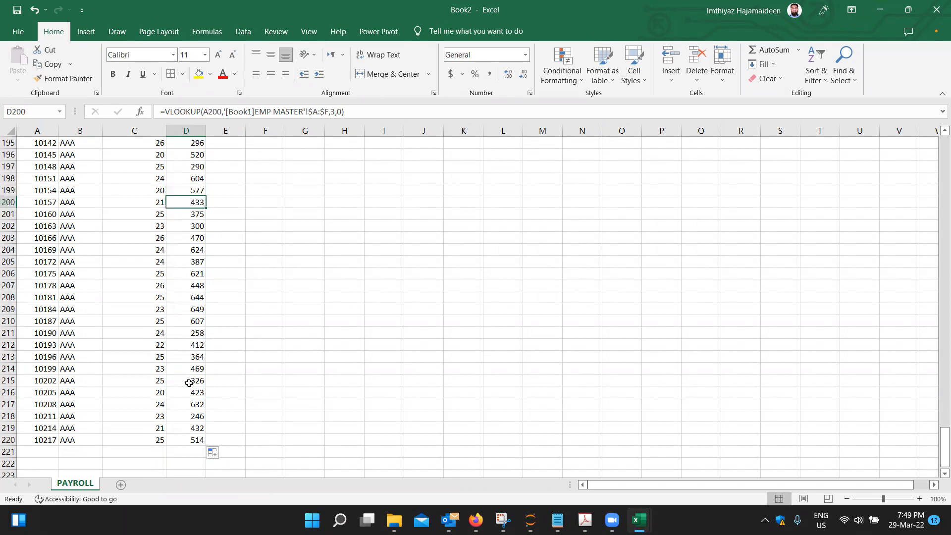
Copy the employee code in A201 and check the basic salary returned in D201
{"action": "key", "text": "Left"}
{"action": "key", "text": "Left"}
{"action": "key", "text": "Left"}
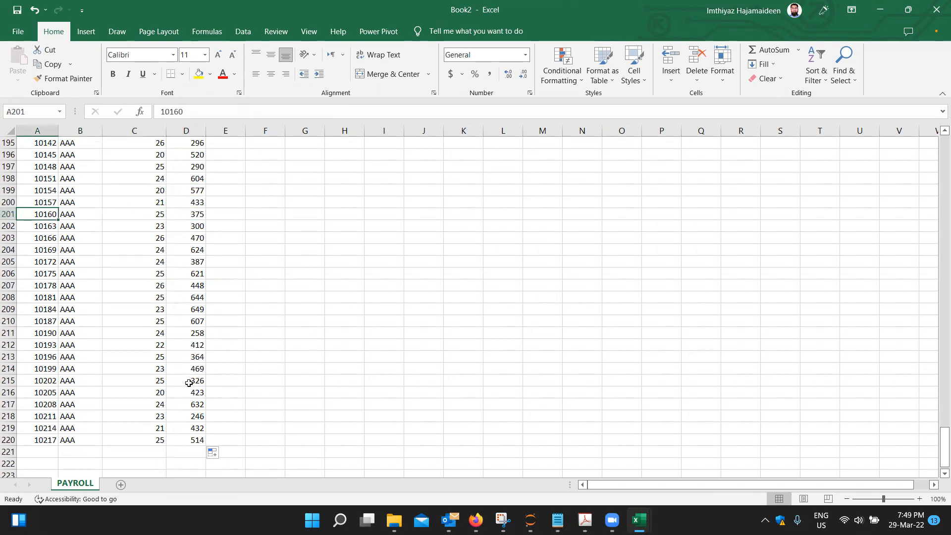
{"action": "key", "text": "ctrl+c"}
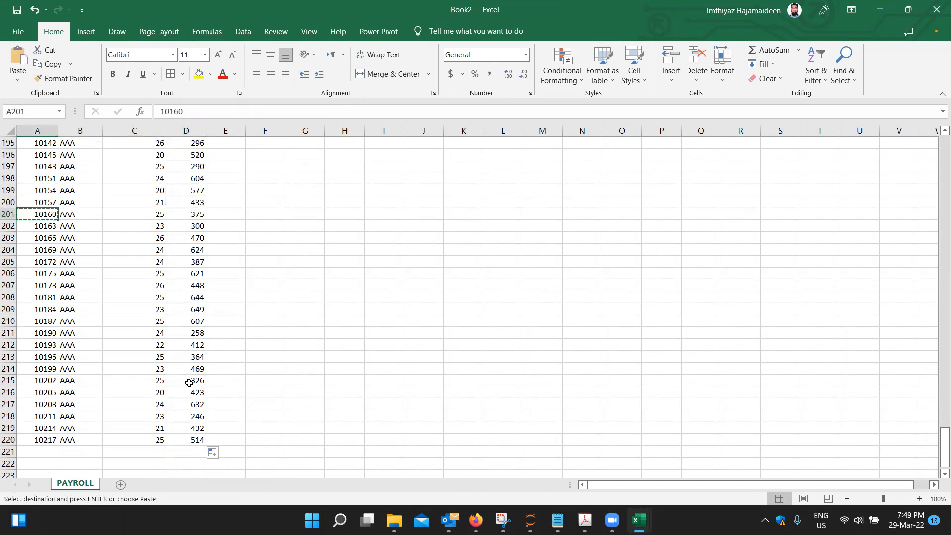
{"action": "key", "text": "Right"}
{"action": "key", "text": "Right"}
{"action": "key", "text": "Right"}
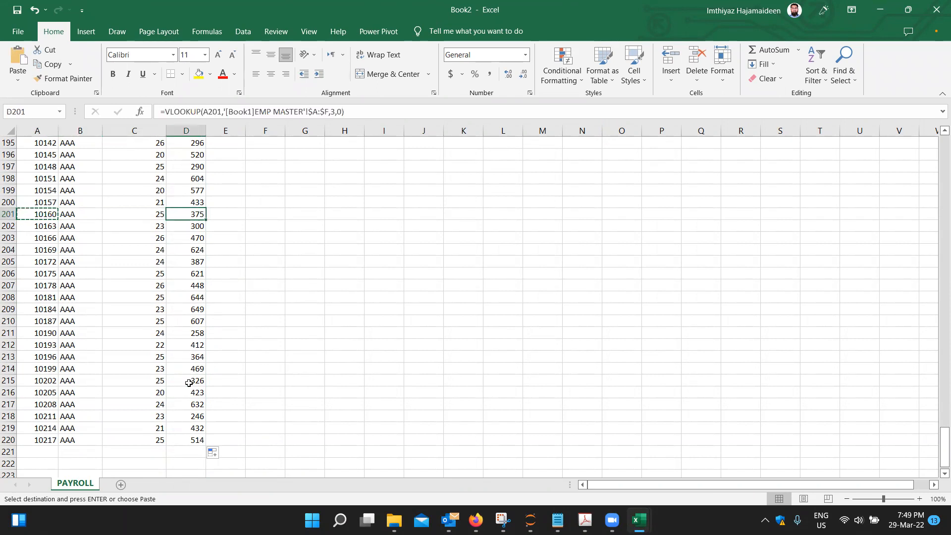
Find the copied code in the Emp.Code column of EMP MASTER in Book1 and check that employee's basic salary
{"action": "key", "text": "ctrl+Tab"}
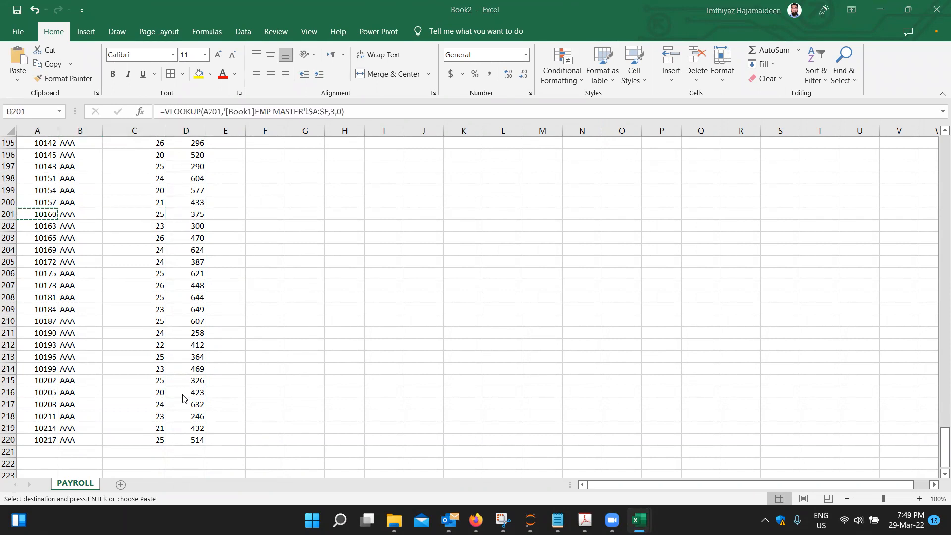
{"action": "left_click", "coordinate": [45, 131]}
{"action": "key", "text": "ctrl+f"}
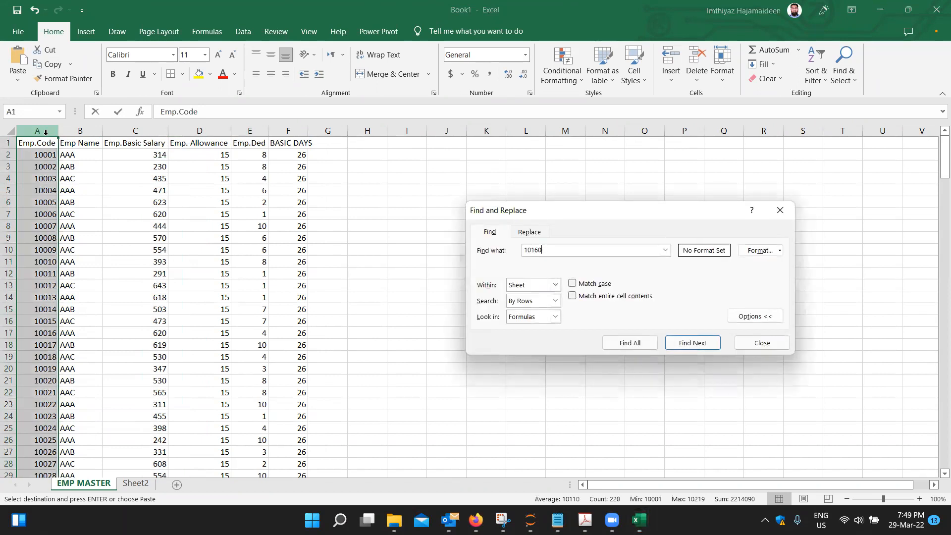
{"action": "key", "text": "Return"}
{"action": "key", "text": "Escape"}
{"action": "key", "text": "Right"}
{"action": "key", "text": "Right"}
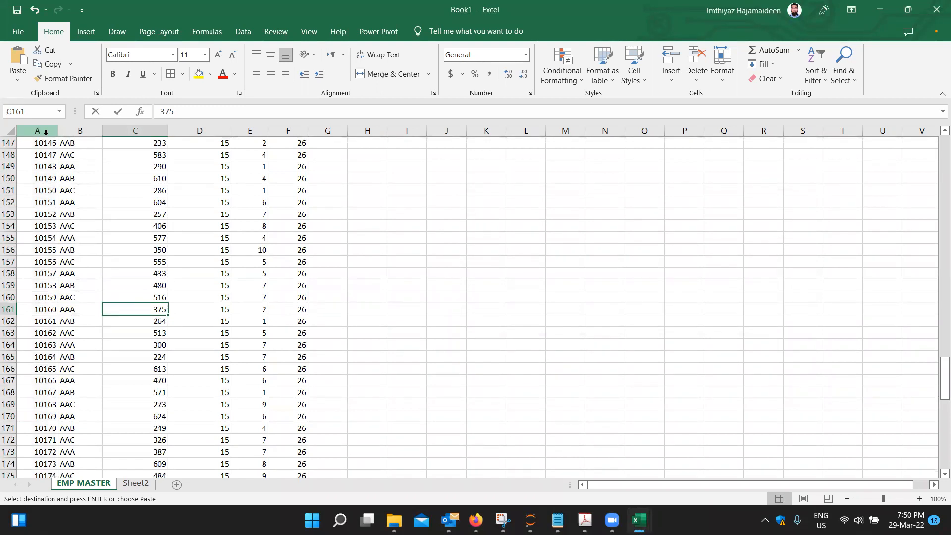
Check the employee code around row 201 of PAYROLL in Book2, and go back to the first employee rows of EMP MASTER in Book1
{"action": "key", "text": "Return"}
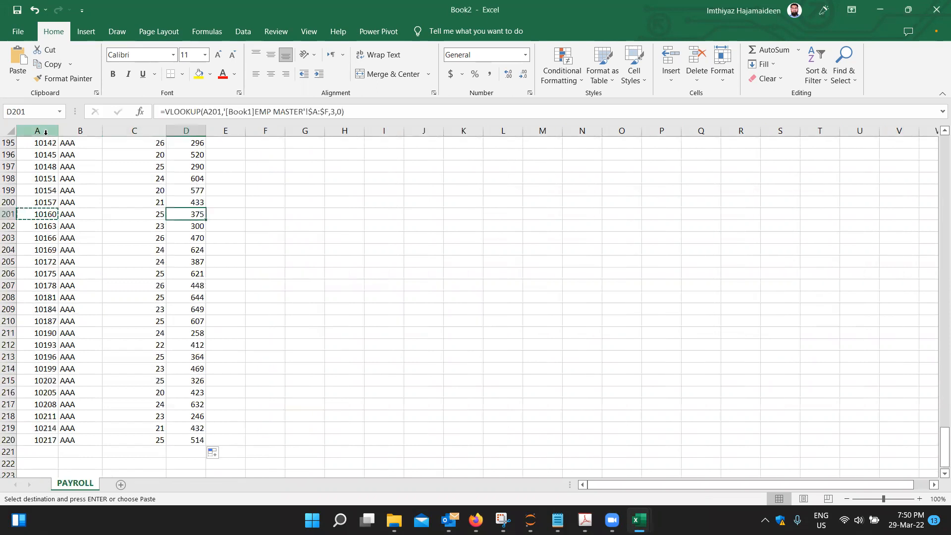
{"action": "key", "text": "Left"}
{"action": "key", "text": "Left"}
{"action": "key", "text": "Left"}
{"action": "key", "text": "Up"}
{"action": "key", "text": "Down"}
{"action": "key", "text": "Down"}
{"action": "key", "text": "alt+Tab"}
{"action": "key", "text": "Up"}
{"action": "key", "text": "Down"}
{"action": "key", "text": "Down"}
{"action": "key", "text": "ctrl+Up"}
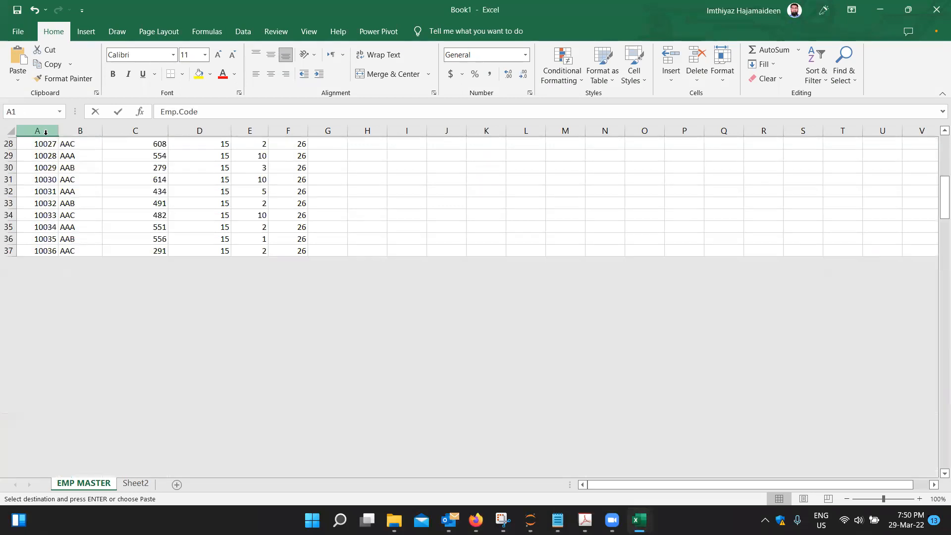
{"action": "key", "text": "Down"}
{"action": "key", "text": "Down"}
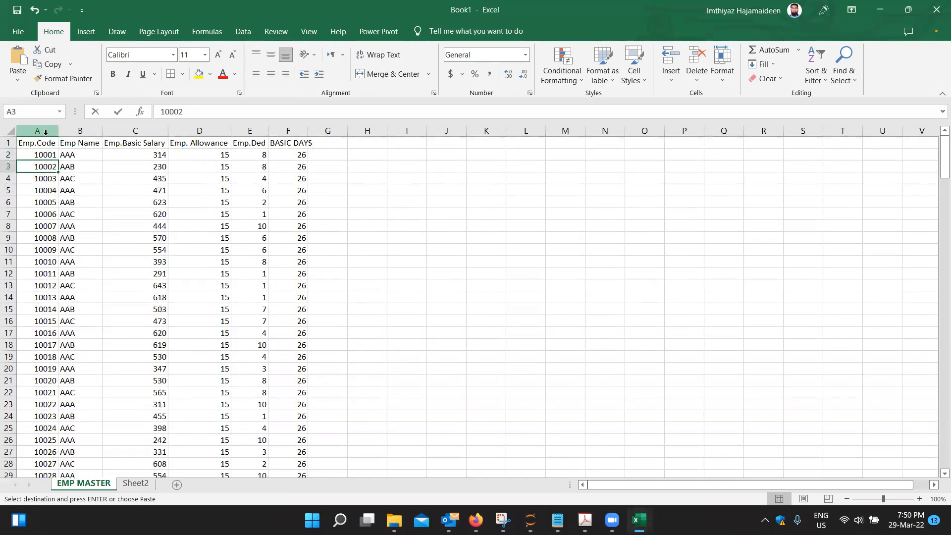
Return to the start of PAYROLL in Book2 and review the first employee's code and basic salary formula in row 2
{"action": "key", "text": "alt+Tab"}
{"action": "key", "text": "ctrl+Up"}
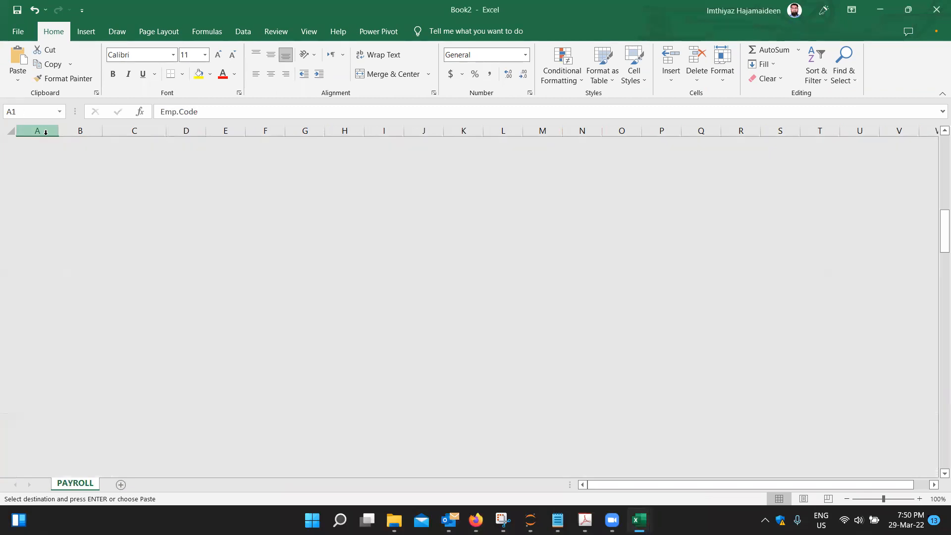
{"action": "key", "text": "Escape"}
{"action": "key", "text": "Right"}
{"action": "key", "text": "Right"}
{"action": "key", "text": "Right"}
{"action": "key", "text": "Down"}
{"action": "key", "text": "Down"}
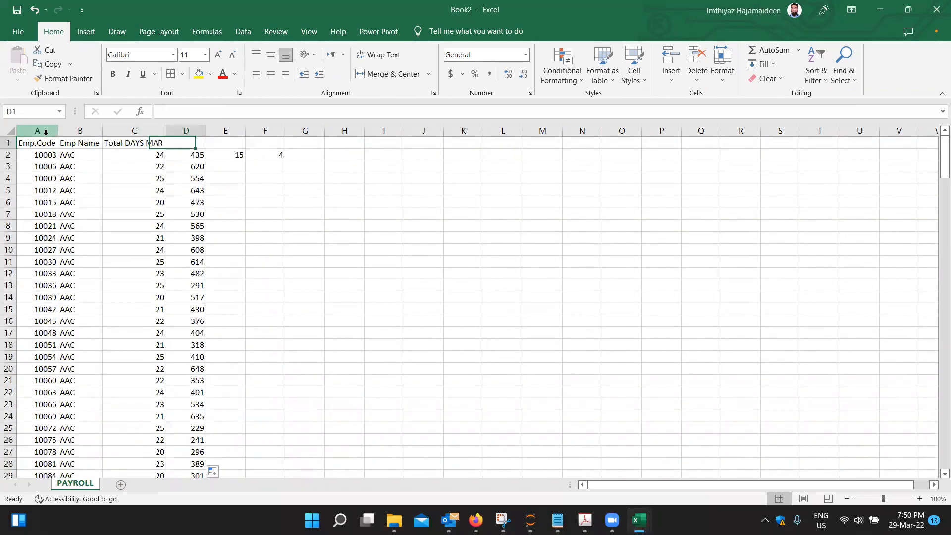
{"action": "key", "text": "Down"}
{"action": "key", "text": "Up"}
{"action": "key", "text": "Up"}
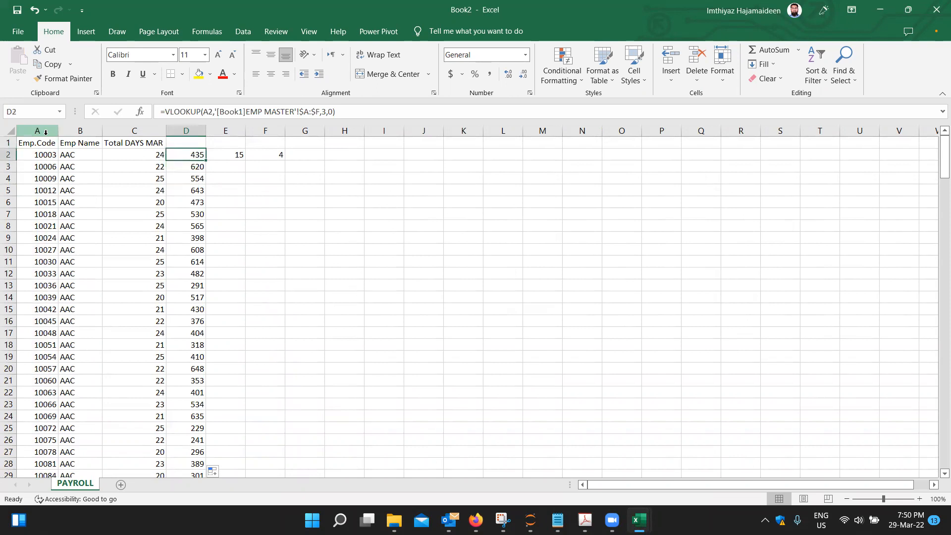
{"action": "key", "text": "Left"}
{"action": "key", "text": "Left"}
{"action": "key", "text": "Left"}
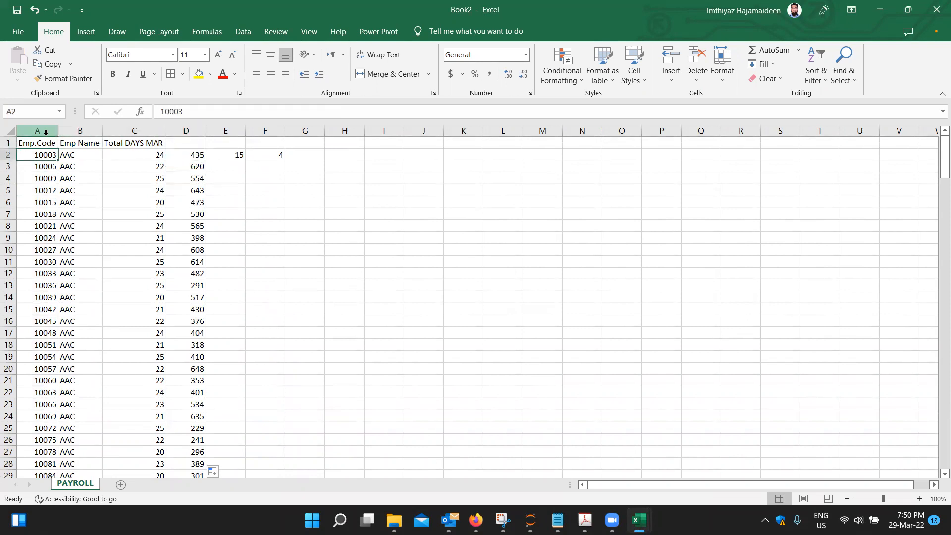
Enter the header Basic Salary in D1 and fit column D's width to its content
{"action": "key", "text": "Right"}
{"action": "key", "text": "Right"}
{"action": "key", "text": "Right"}
{"action": "key", "text": "Up"}
{"action": "type", "text": "Basic Salary"}
{"action": "key", "text": "Return"}
{"action": "key", "text": "Up"}
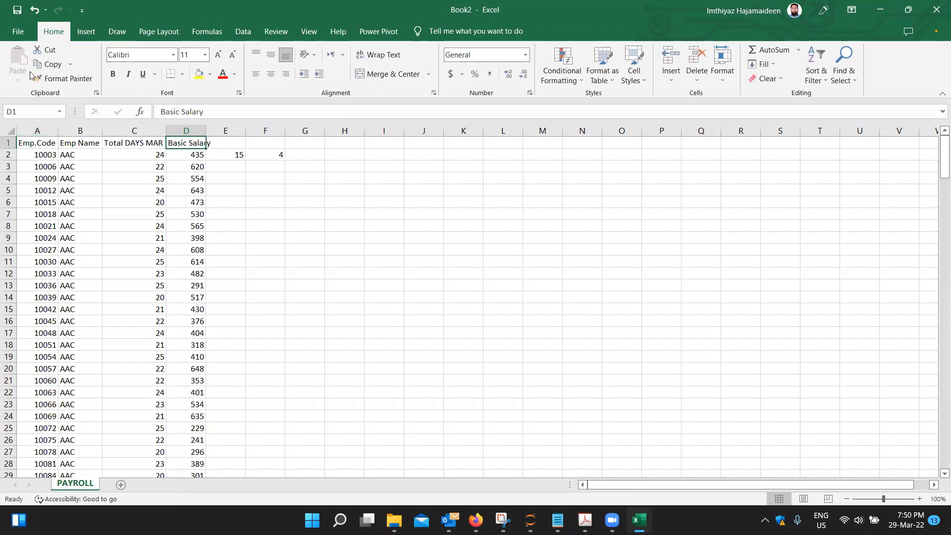
{"action": "double_click", "coordinate": [206, 131]}
{"action": "double_click", "coordinate": [207, 131]}
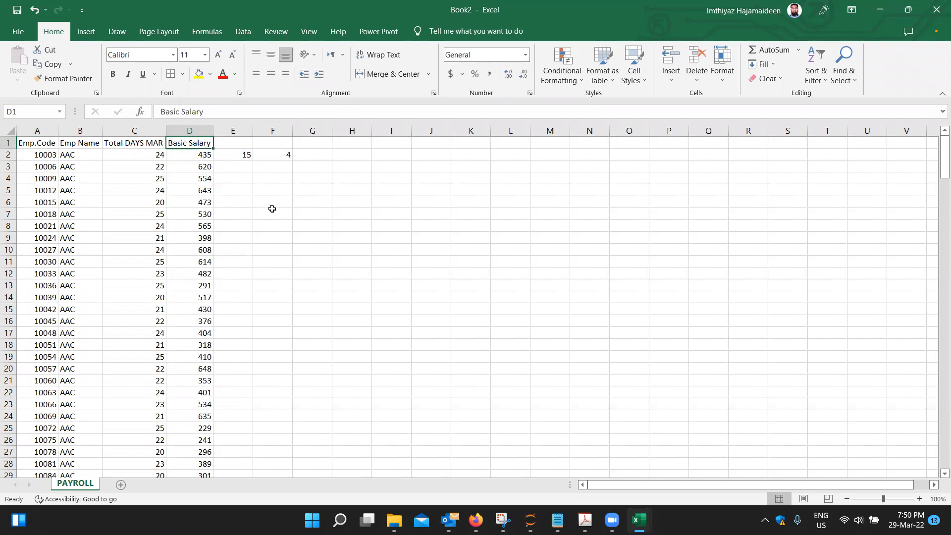
Enter the header Allowance in E1
{"action": "key", "text": "Right"}
{"action": "key", "text": "Left"}
{"action": "key", "text": "Right"}
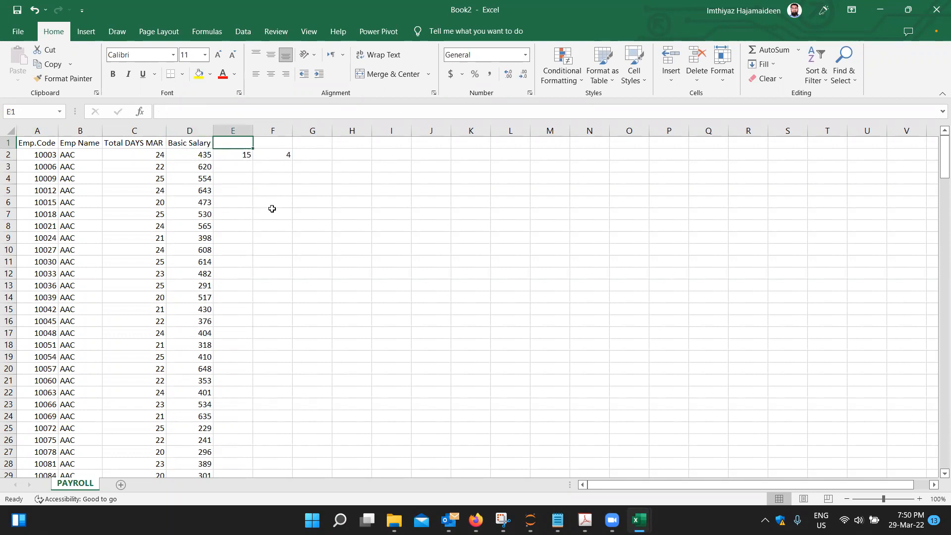
{"action": "type", "text": "Allowance"}
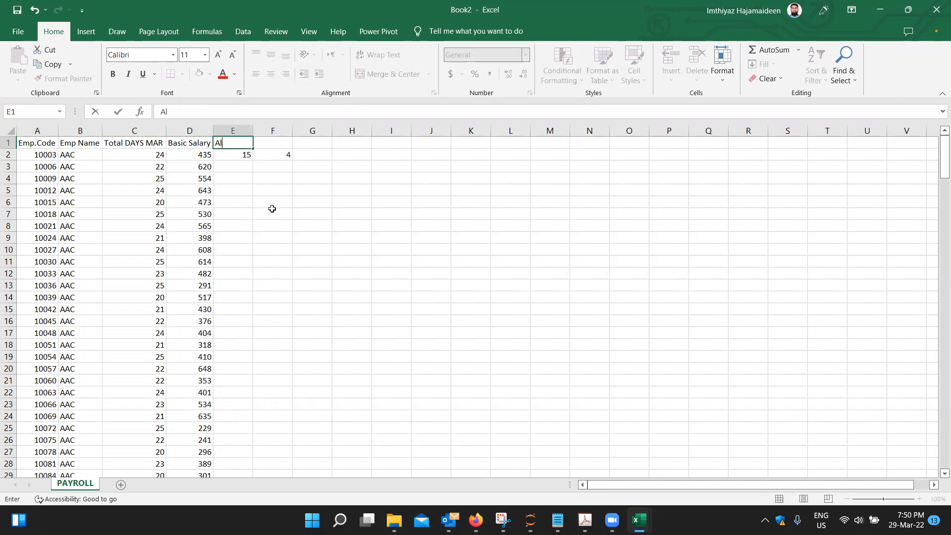
{"action": "key", "text": "Return"}
{"action": "key", "text": "Up"}
{"action": "key", "text": "Down"}
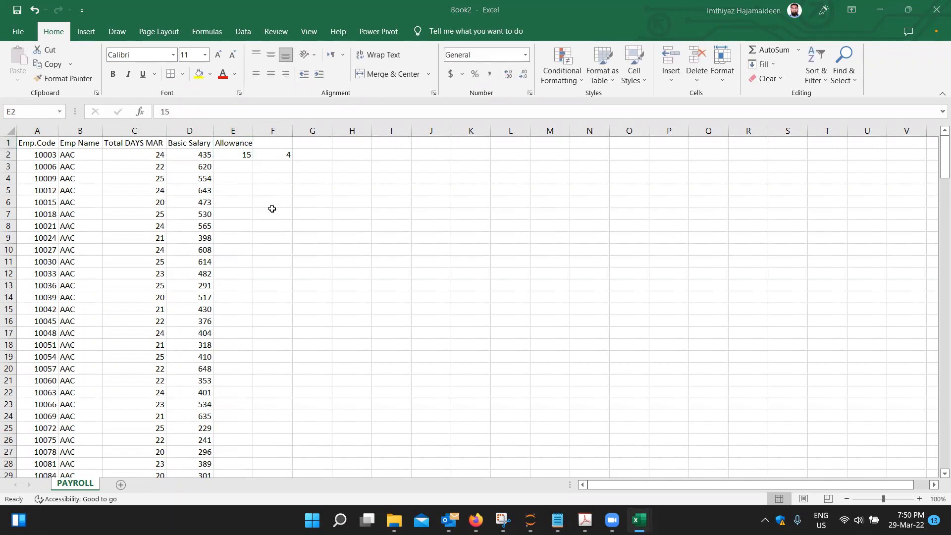
Examine the Emp. Allowance column of EMP MASTER in Book1 down to its last row and return to D2
{"action": "key", "text": "alt+Tab"}
{"action": "key", "text": "Right"}
{"action": "key", "text": "Right"}
{"action": "key", "text": "Up"}
{"action": "key", "text": "Up"}
{"action": "key", "text": "Right"}
{"action": "key", "text": "Down"}
{"action": "key", "text": "Down"}
{"action": "key", "text": "Down"}
{"action": "key", "text": "End"}
{"action": "key", "text": "Down"}
{"action": "key", "text": "Down"}
{"action": "key", "text": "Down"}
{"action": "key", "text": "Up"}
{"action": "key", "text": "Up"}
{"action": "key", "text": "Up"}
{"action": "key", "text": "Up"}
{"action": "key", "text": "Up"}
{"action": "key", "text": "Up"}
{"action": "key", "text": "Up"}
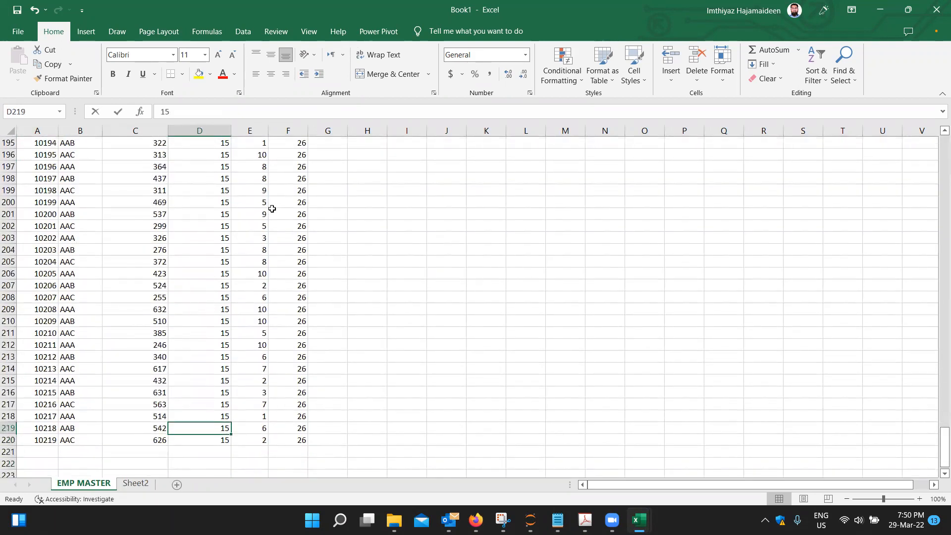
{"action": "key", "text": "Up"}
{"action": "key", "text": "Up"}
{"action": "key", "text": "Up"}
{"action": "key", "text": "Up"}
{"action": "key", "text": "Up"}
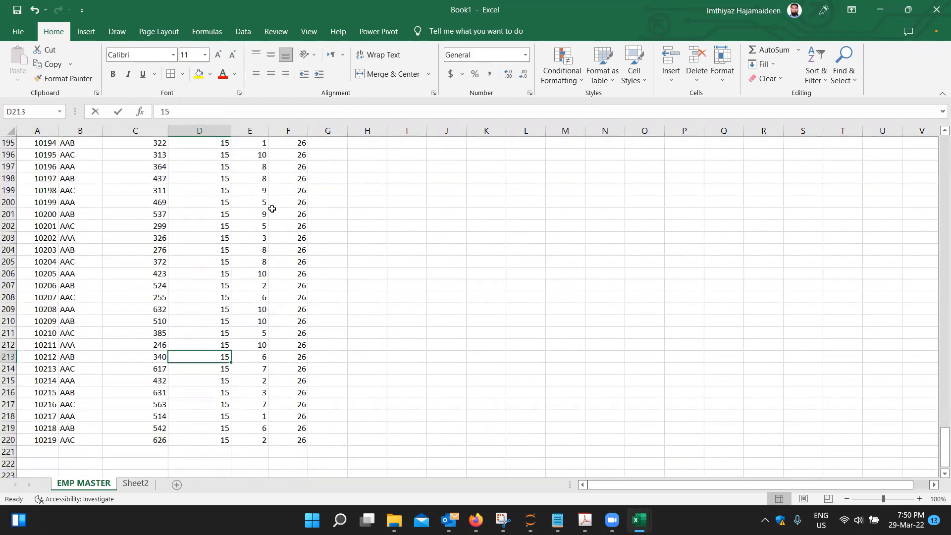
{"action": "key", "text": "End"}
{"action": "key", "text": "Up"}
{"action": "key", "text": "Down"}
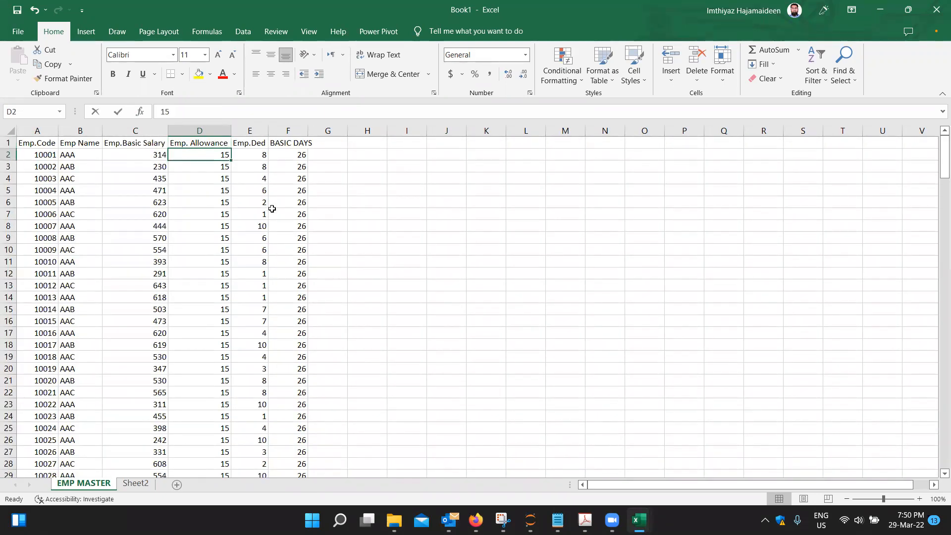
Fill the allowance of 15 from E2 down column E of PAYROLL in Book2 for all employees
{"action": "key", "text": "ctrl+Tab"}
{"action": "key", "text": "Up"}
{"action": "key", "text": "Down"}
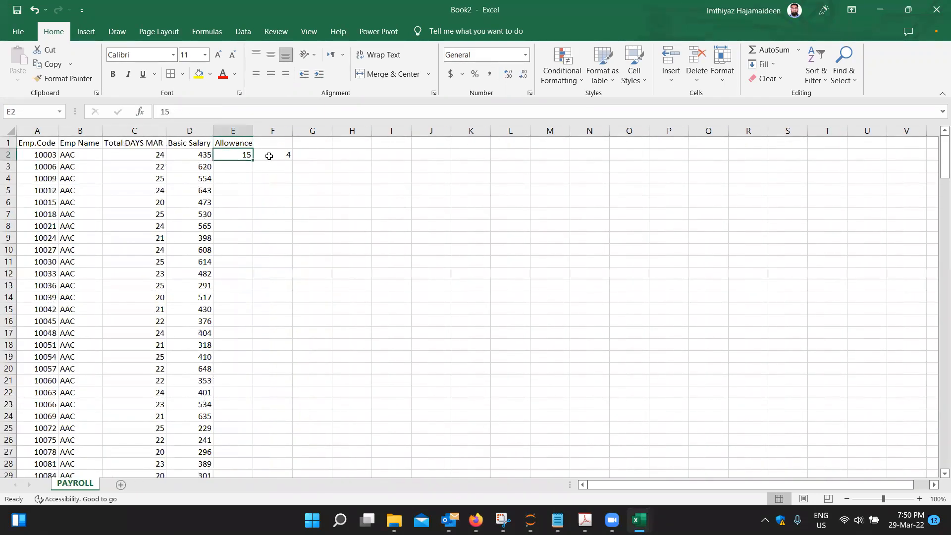
{"action": "double_click", "coordinate": [252, 160]}
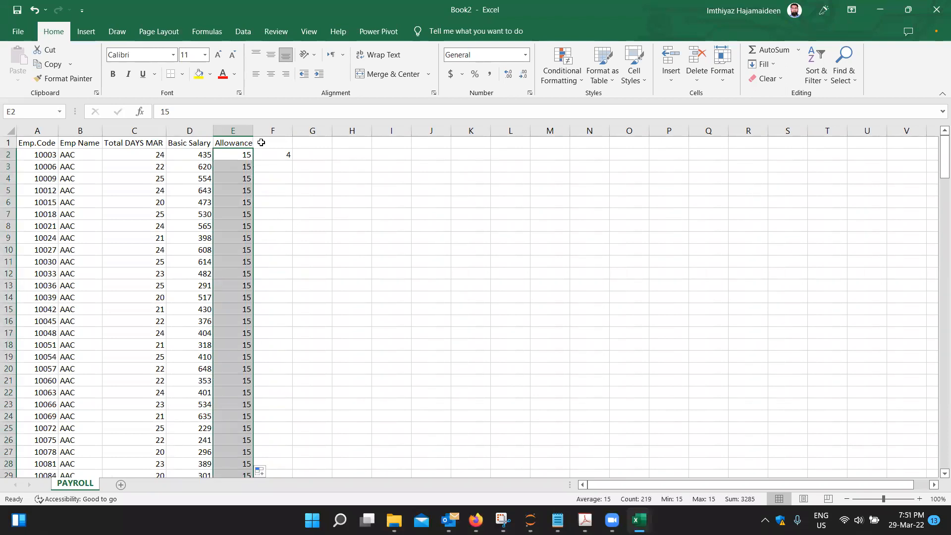
Enter the header Ded in F1
{"action": "left_click", "coordinate": [263, 143]}
{"action": "type", "text": "Ded"}
{"action": "key", "text": "Return"}
Examine the first Emp.Ded values of EMP MASTER in Book1 and return to PAYROLL in Book2
{"action": "key", "text": "ctrl+Tab"}
{"action": "key", "text": "Right"}
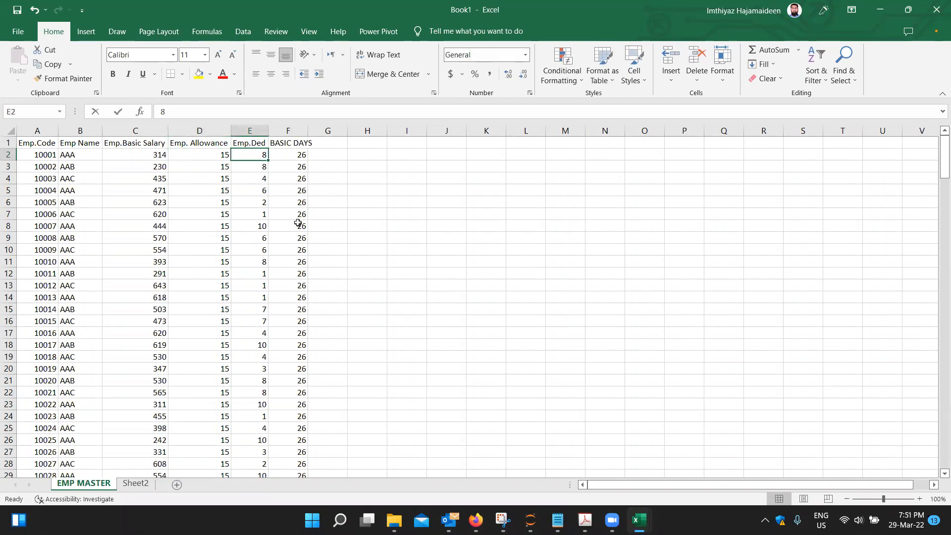
{"action": "key", "text": "Down"}
{"action": "key", "text": "Down"}
{"action": "key", "text": "Down"}
{"action": "key", "text": "Down"}
{"action": "key", "text": "Down"}
{"action": "key", "text": "Down"}
{"action": "key", "text": "Down"}
{"action": "key", "text": "Down"}
{"action": "key", "text": "Up"}
{"action": "key", "text": "Up"}
{"action": "key", "text": "Up"}
{"action": "key", "text": "Up"}
{"action": "key", "text": "Up"}
{"action": "key", "text": "Up"}
{"action": "key", "text": "Up"}
{"action": "key", "text": "Up"}
{"action": "key", "text": "Up"}
{"action": "key", "text": "ctrl+Tab"}
{"action": "type", "text": "4"}
{"action": "key", "text": "ctrl+Return"}
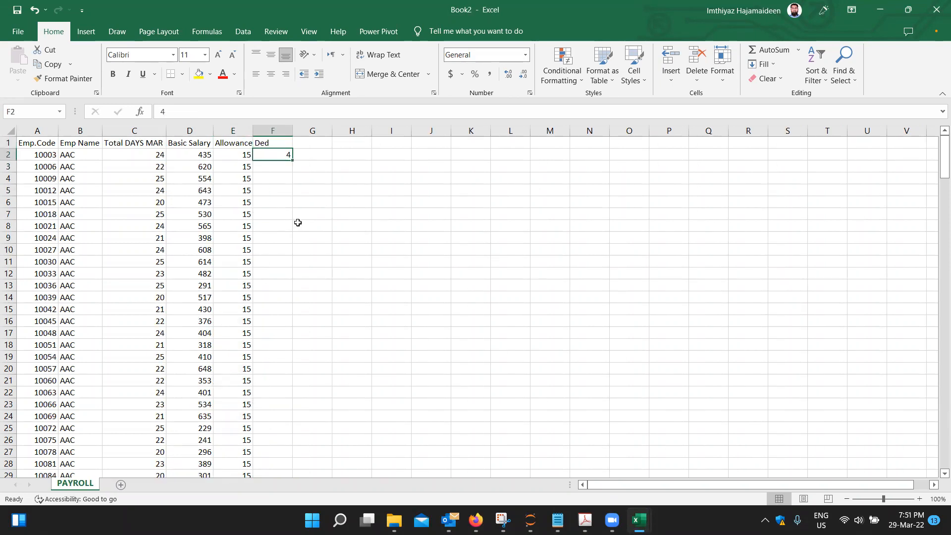
{"action": "type", "text": "="}
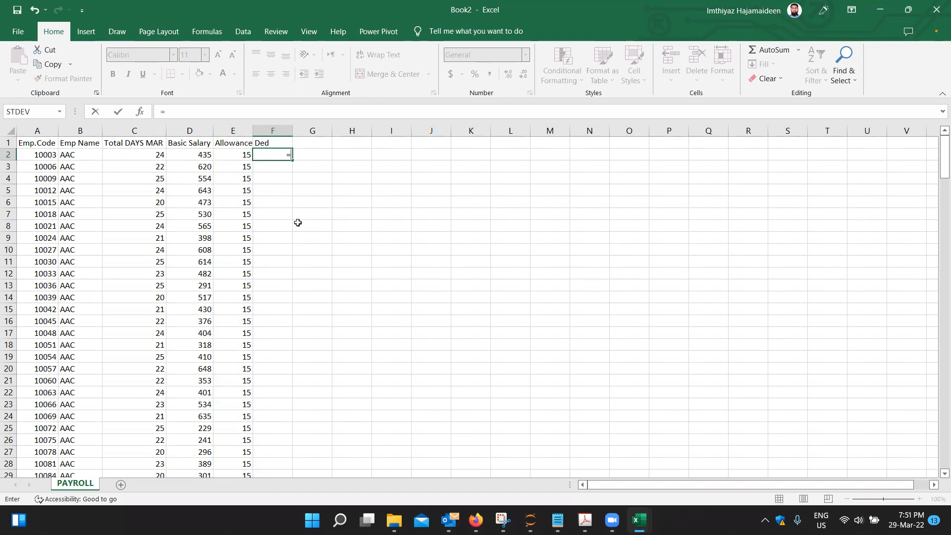
{"action": "type", "text": "vl"}
{"action": "key", "text": "Tab"}
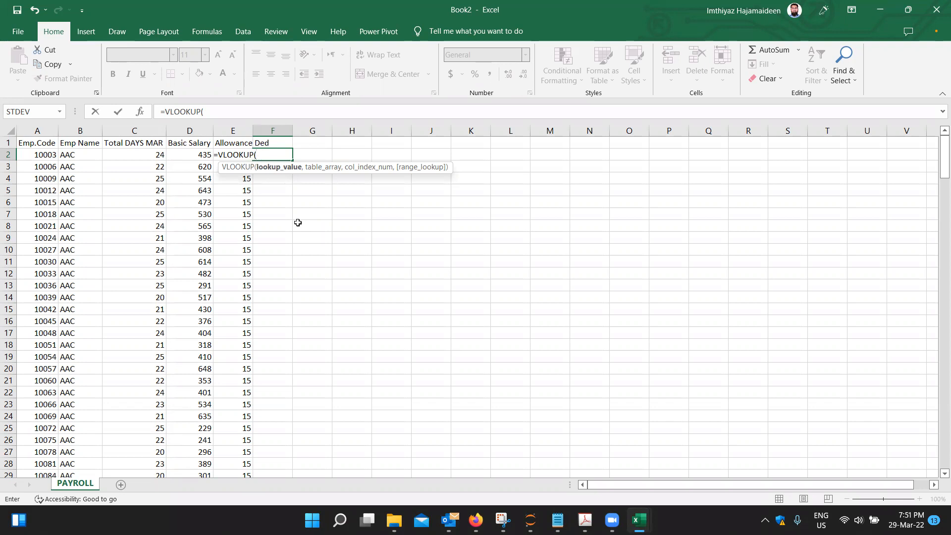
{"action": "key", "text": "Left"}
{"action": "key", "text": "Left"}
{"action": "key", "text": "Left"}
{"action": "key", "text": "Left"}
{"action": "key", "text": "Left"}
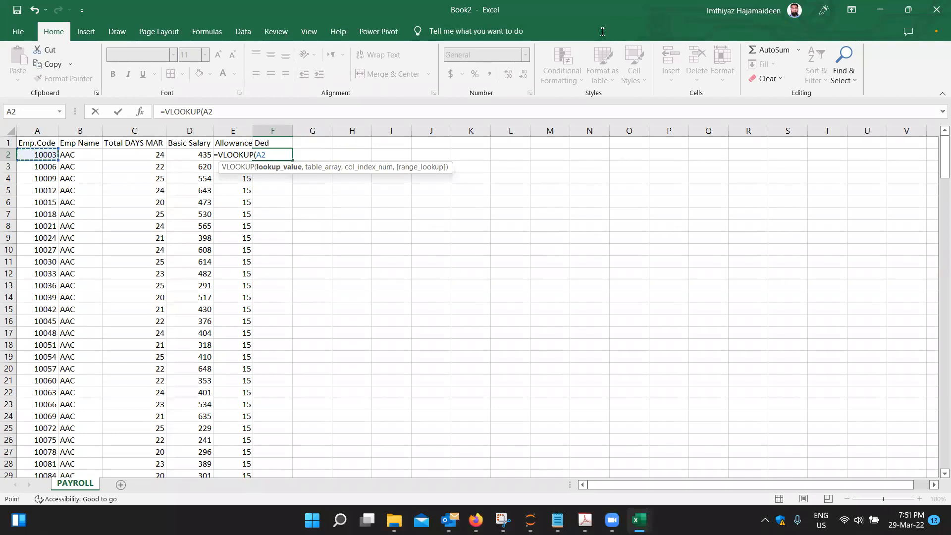
{"action": "key", "text": "alt+Tab"}
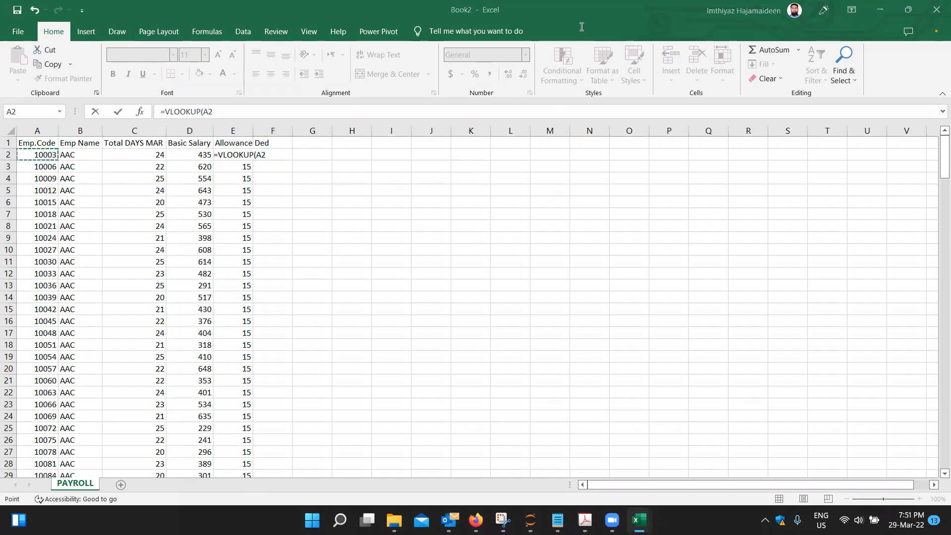
{"action": "left_click", "coordinate": [582, 27]}
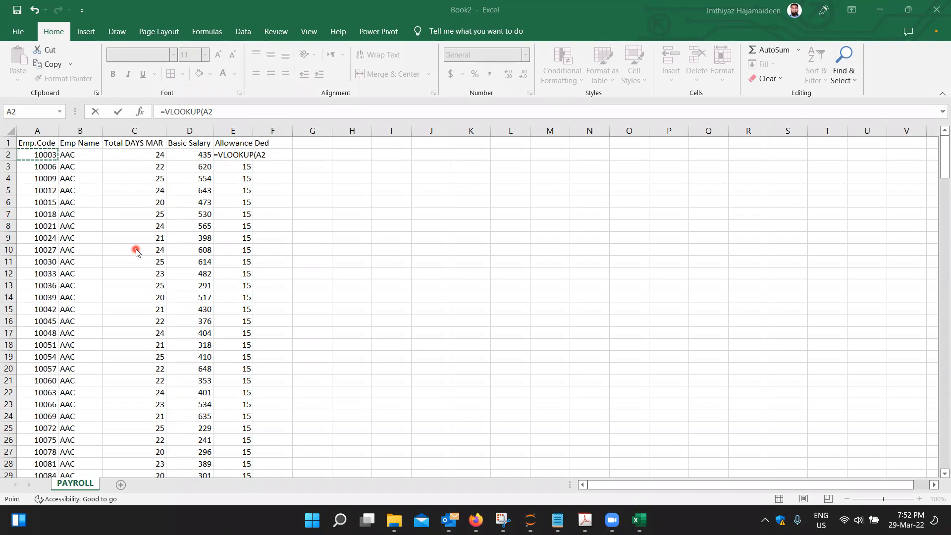
{"action": "left_click", "coordinate": [273, 109]}
{"action": "left_click", "coordinate": [272, 111]}
{"action": "type", "text": ","}
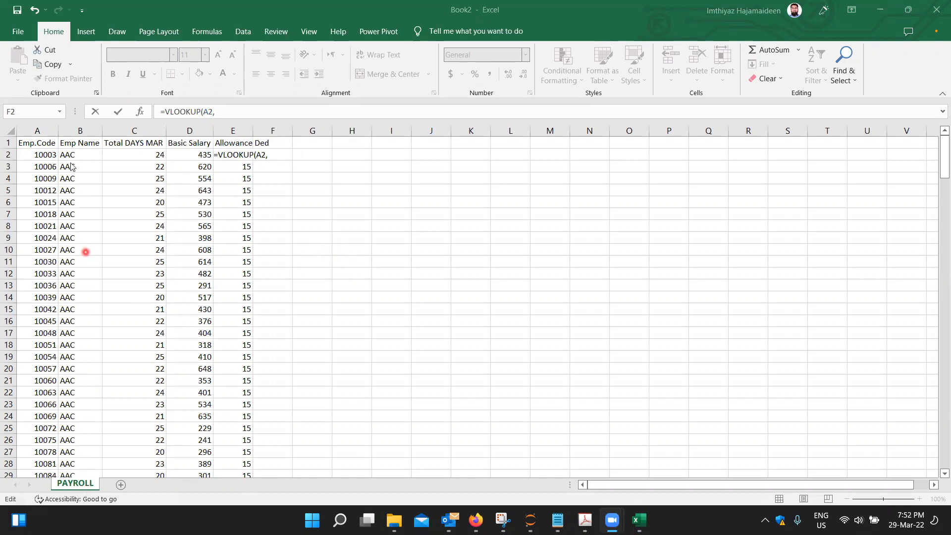
{"action": "left_click", "coordinate": [41, 129]}
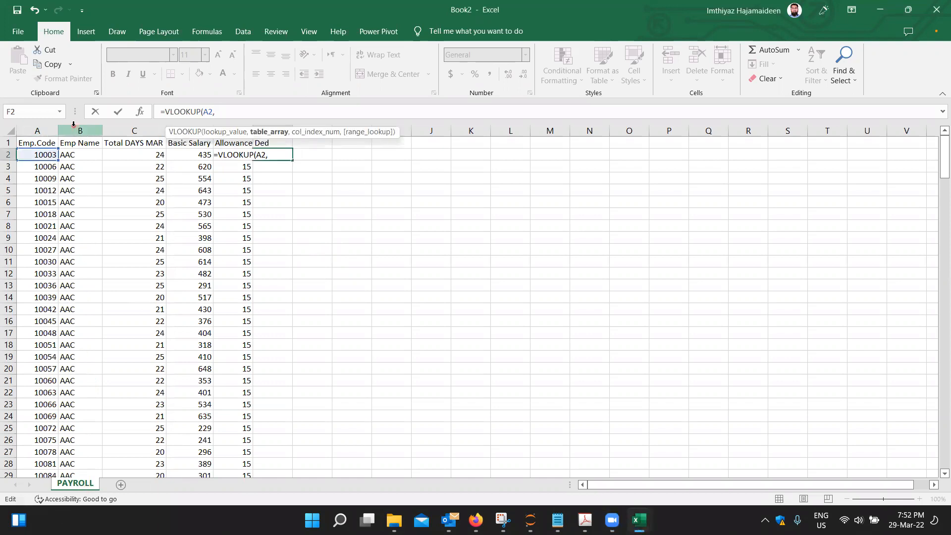
{"action": "left_click_drag", "start_coordinate": [51, 128], "coordinate": [249, 135]}
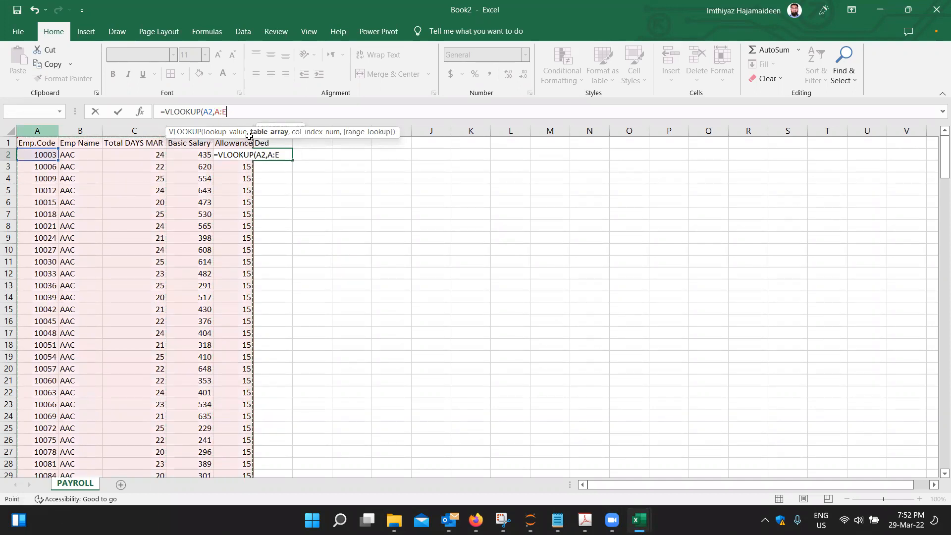
{"action": "left_click_drag", "start_coordinate": [249, 136], "coordinate": [282, 139]}
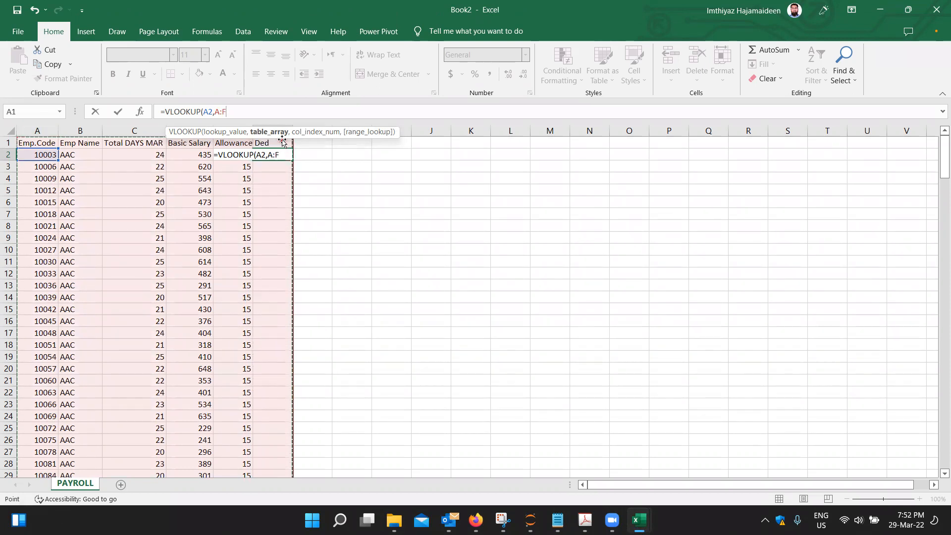
{"action": "key", "text": "Escape"}
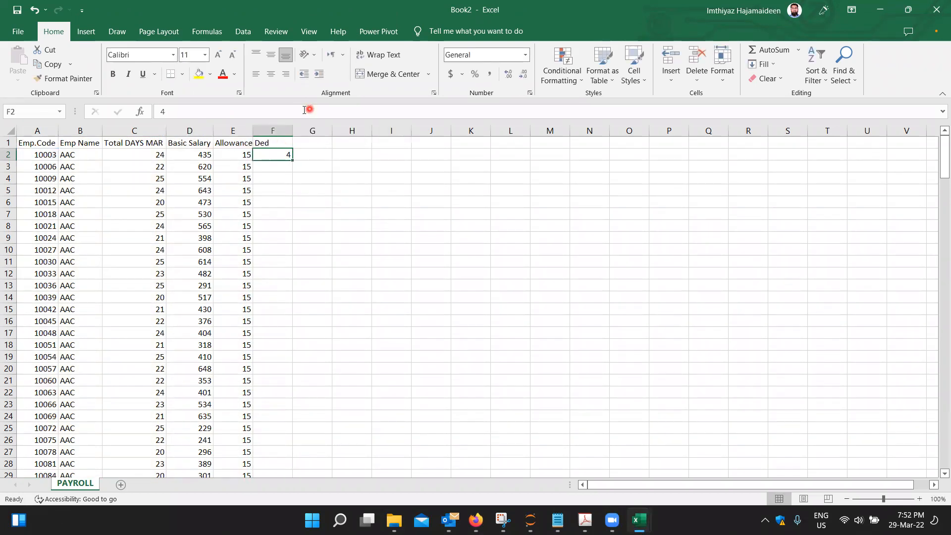
Begin a VLOOKUP formula in F2 with the employee code in A2 as the lookup value
{"action": "key", "text": "Up"}
{"action": "key", "text": "Down"}
{"action": "type", "text": "=vl"}
{"action": "key", "text": "Tab"}
{"action": "key", "text": "ctrl+Left"}
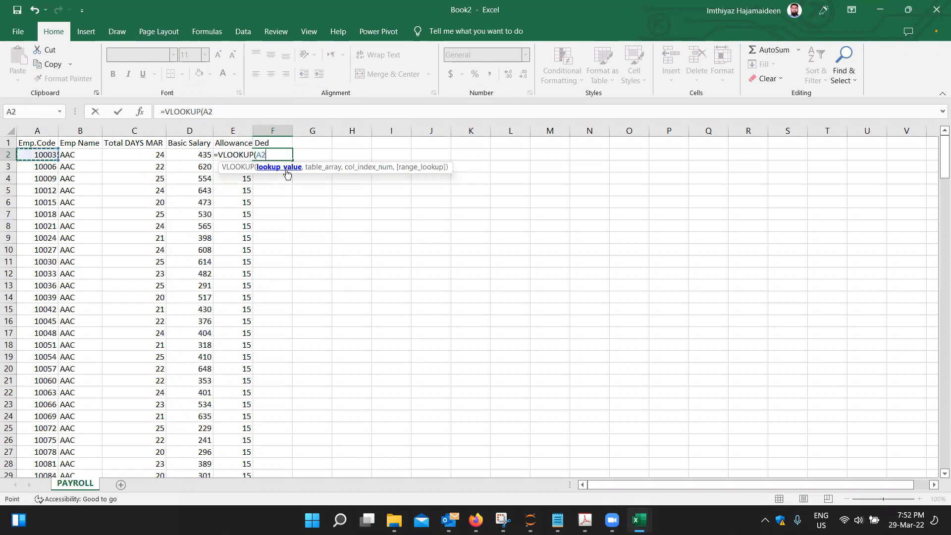
{"action": "type", "text": ","}
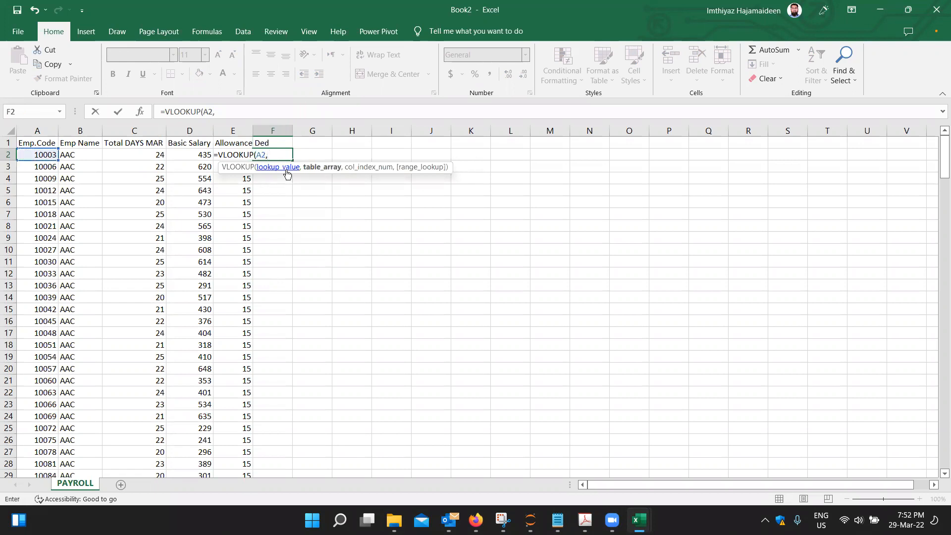
Switch to Book1 and set columns A through F of EMP MASTER as the table array of the F2 lookup
{"action": "left_click", "coordinate": [286, 170]}
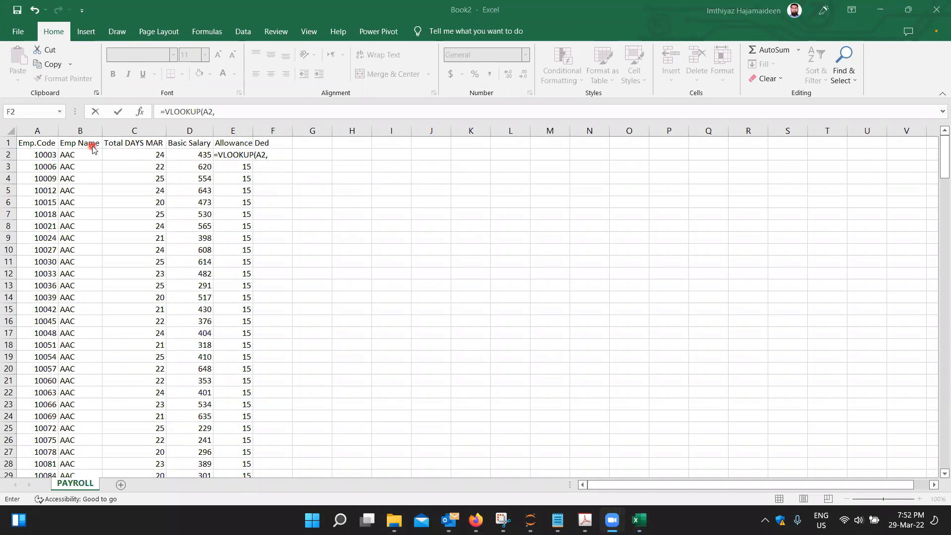
{"action": "key", "text": "Escape"}
{"action": "key", "text": "alt+Tab"}
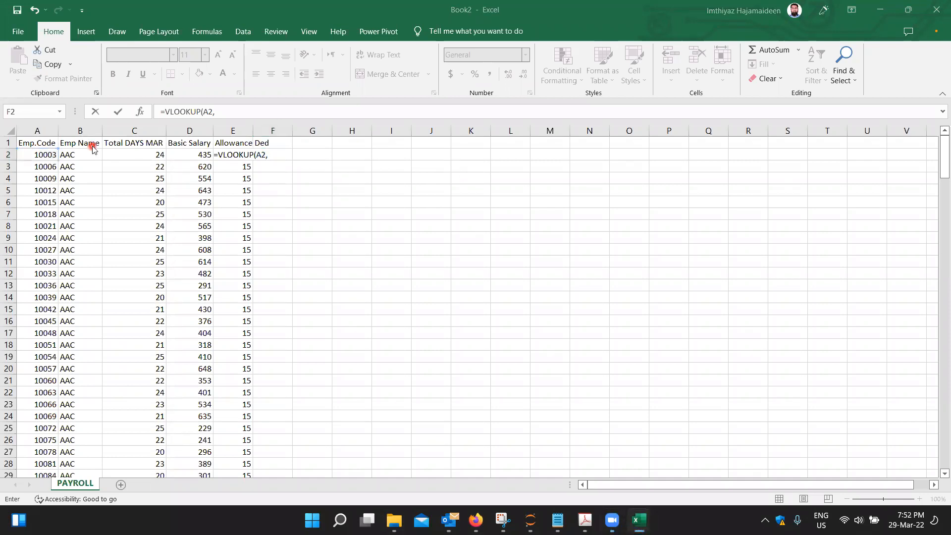
{"action": "key", "text": "alt+Tab"}
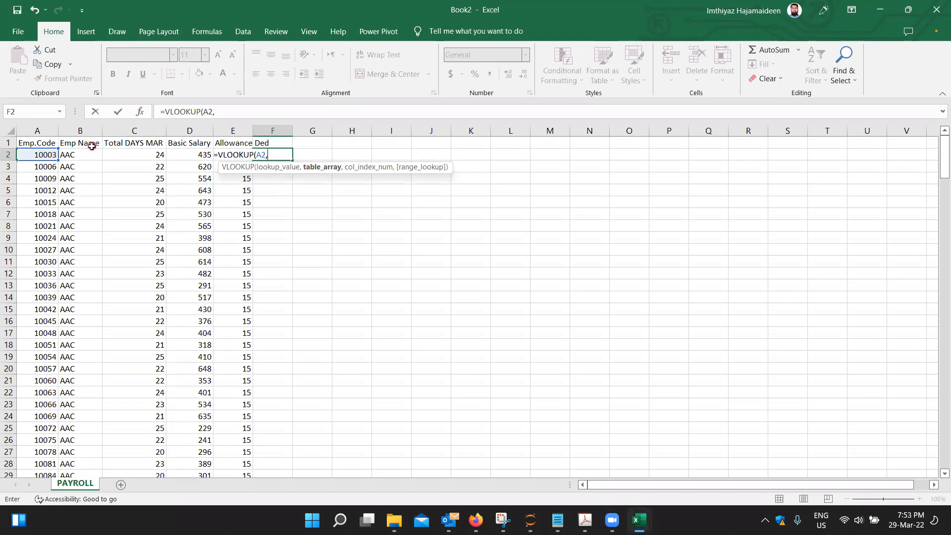
{"action": "key", "text": "alt+Tab"}
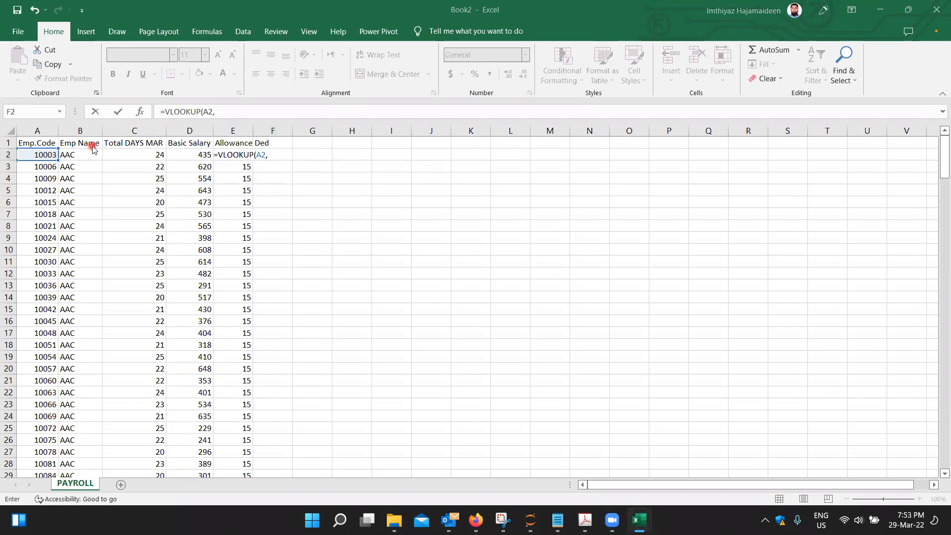
{"action": "key", "text": "alt+Tab"}
{"action": "key", "text": "alt+Tab"}
{"action": "key", "text": "alt+Tab"}
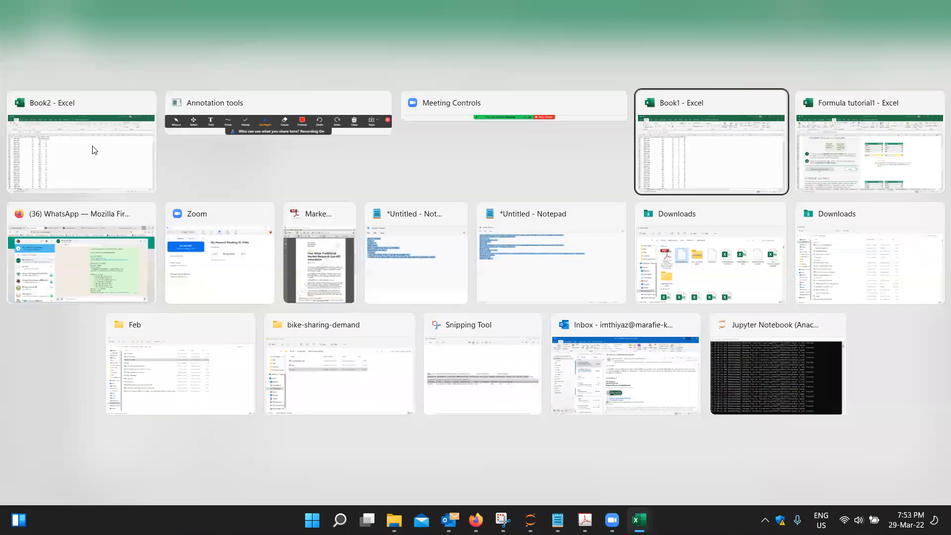
{"action": "left_click_drag", "start_coordinate": [49, 133], "coordinate": [293, 152]}
Complete the VLOOKUP formula for F2 with column index 5 and range lookup 0 for an exact match
{"action": "type", "text": ","}
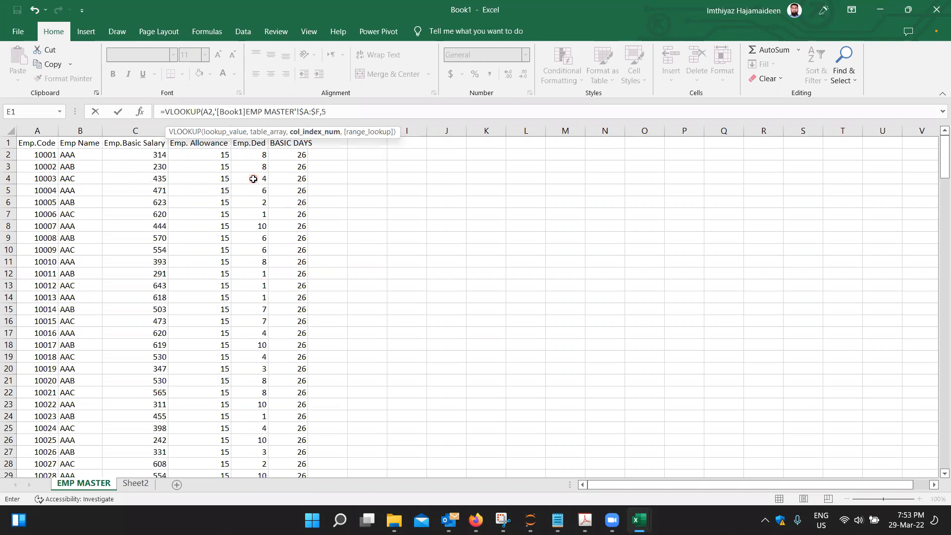
{"action": "type", "text": ","}
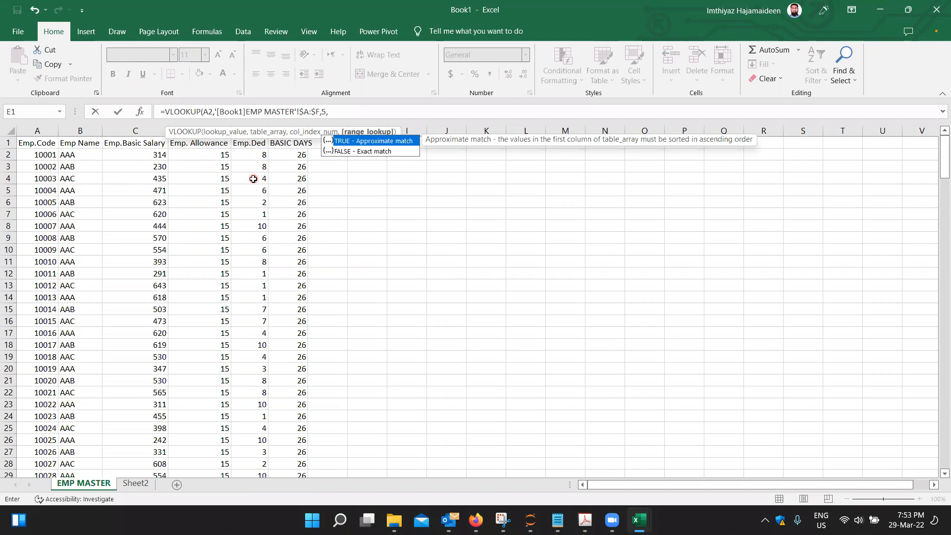
{"action": "type", "text": "0"}
{"action": "key", "text": "Return"}
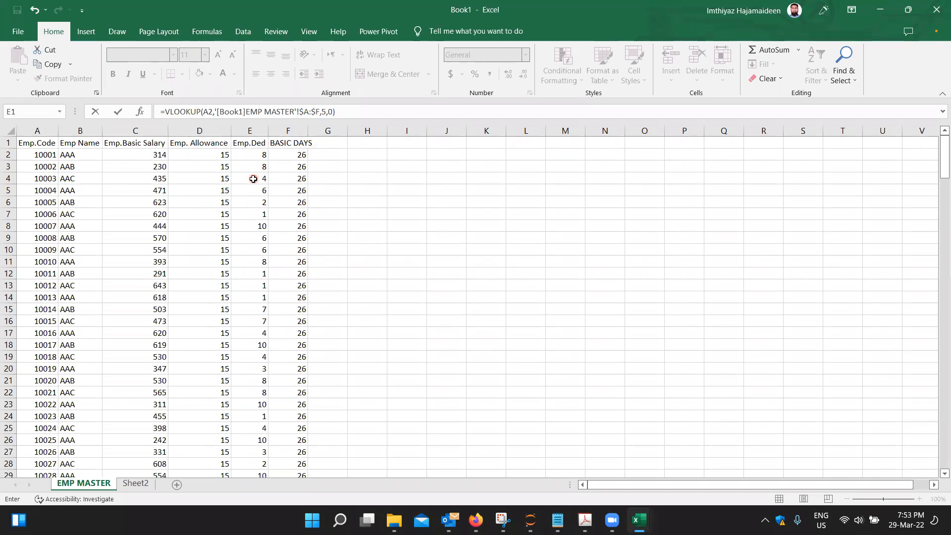
{"action": "key", "text": "Return"}
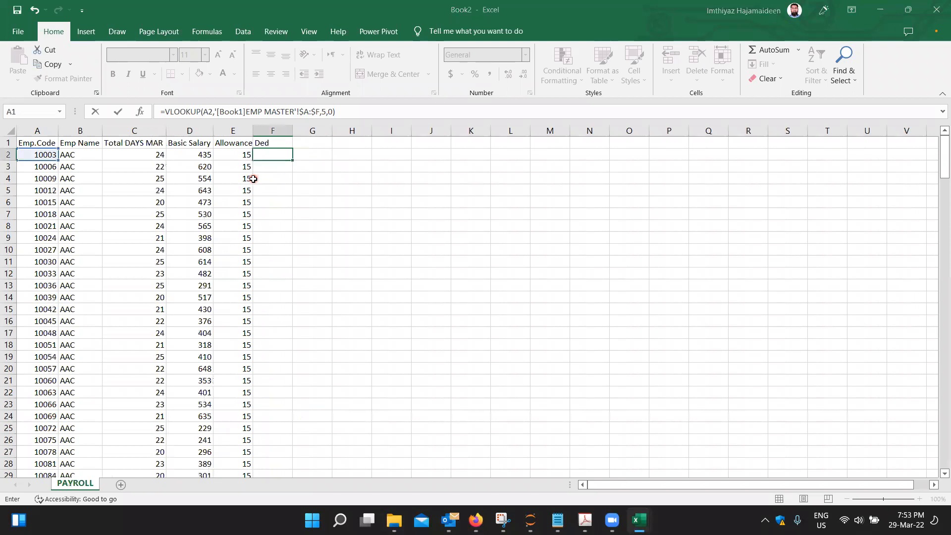
Fill the deduction formula from F2 down column F of PAYROLL for all employees and check the formulas in several rows
{"action": "key", "text": "Up"}
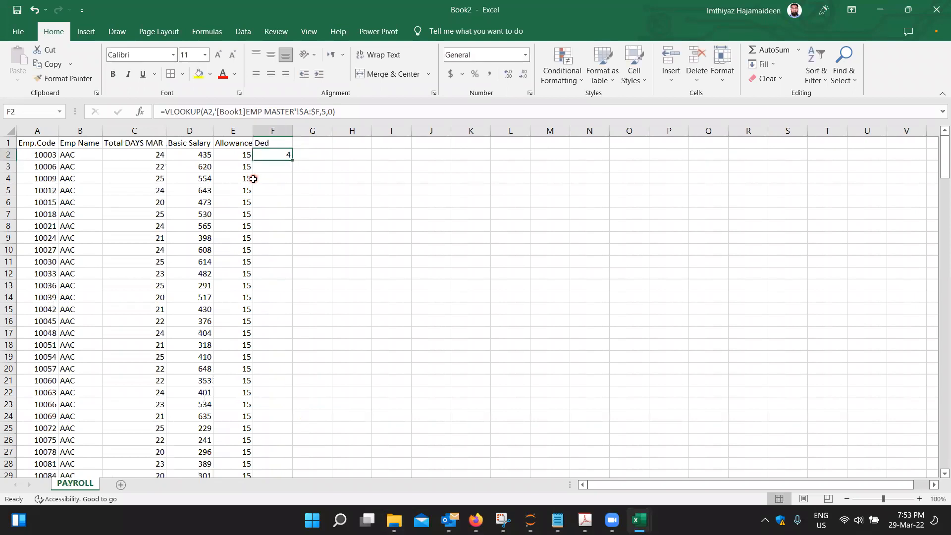
{"action": "double_click", "coordinate": [294, 161]}
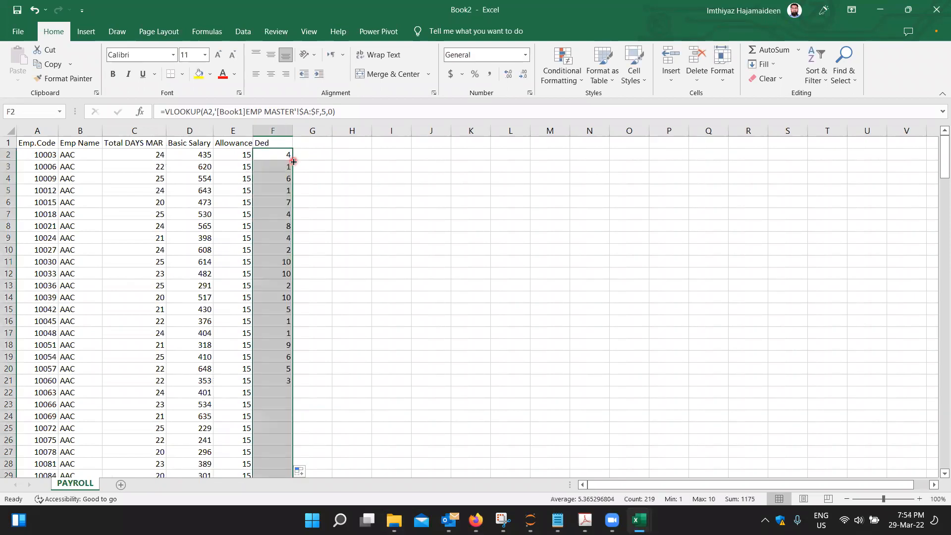
{"action": "left_click", "coordinate": [269, 212]}
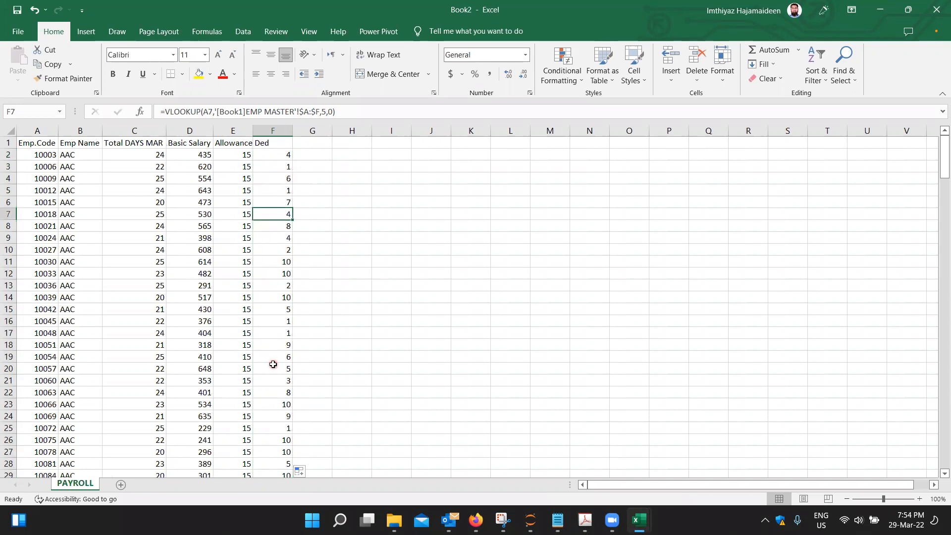
{"action": "left_click", "coordinate": [279, 308]}
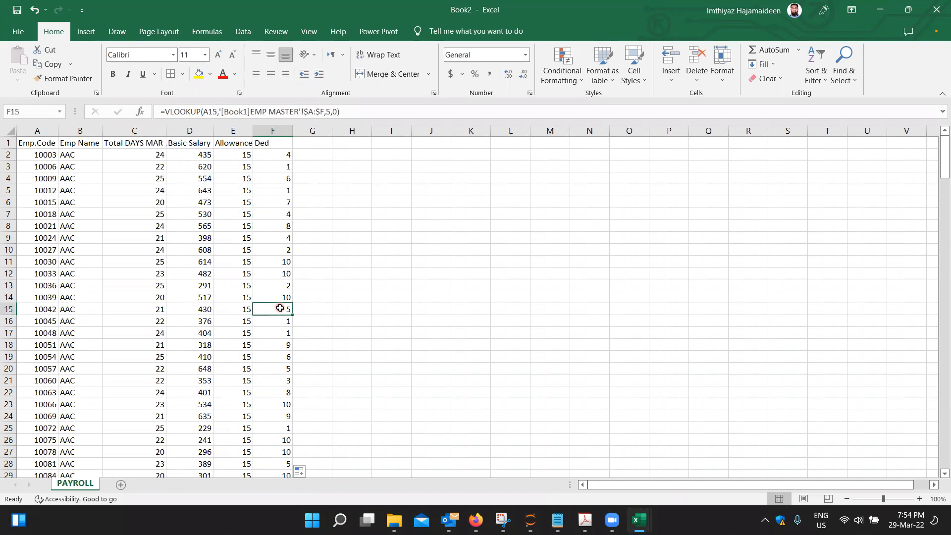
{"action": "left_click", "coordinate": [272, 368]}
{"action": "scroll", "coordinate": [276, 427], "scroll_direction": "down", "scroll_amount": 5}
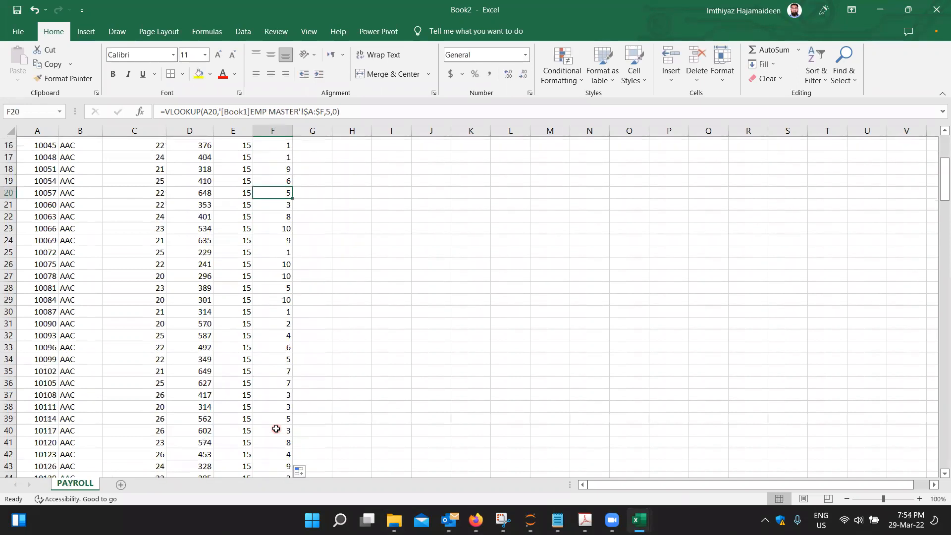
{"action": "left_click", "coordinate": [290, 335]}
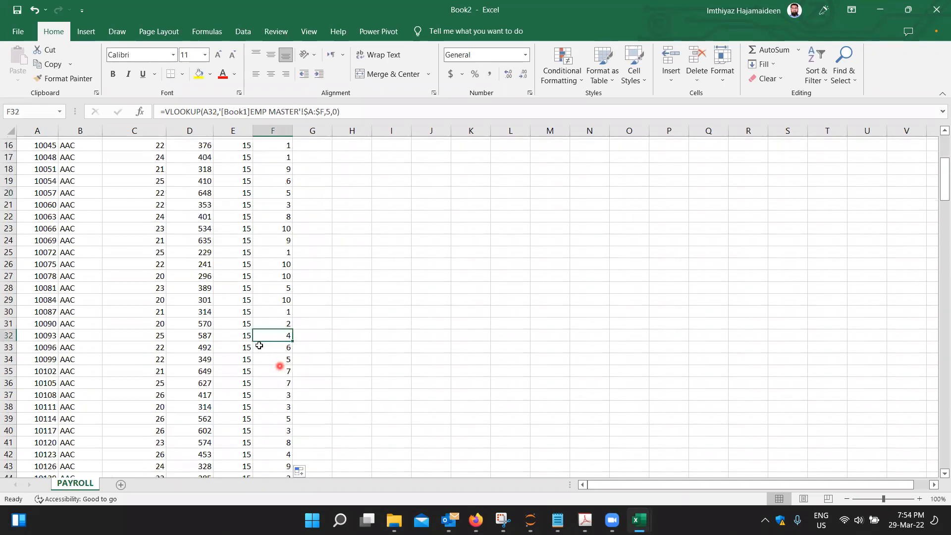
Copy the employee code from cell A32 of PAYROLL and find it in the Emp.Code column of EMP MASTER in Book1
{"action": "left_click", "coordinate": [47, 334]}
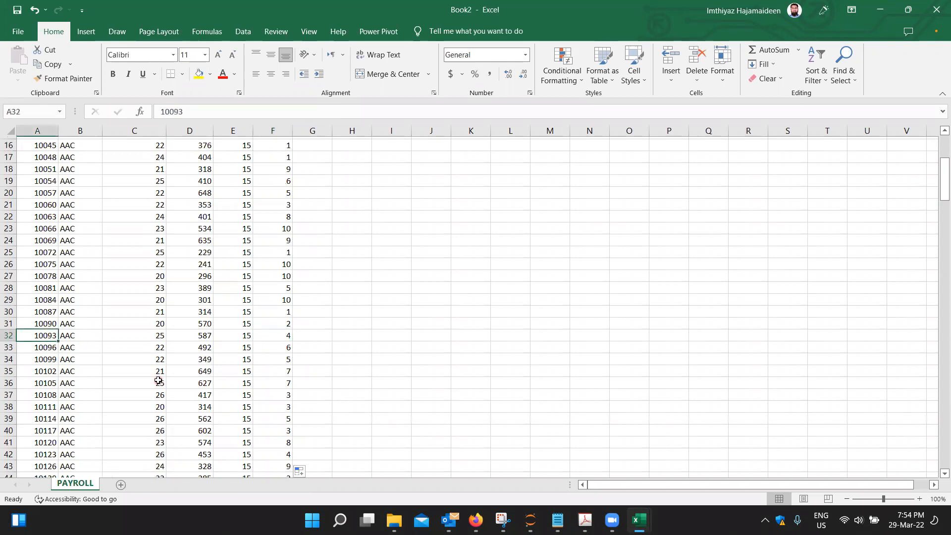
{"action": "key", "text": "ctrl+c"}
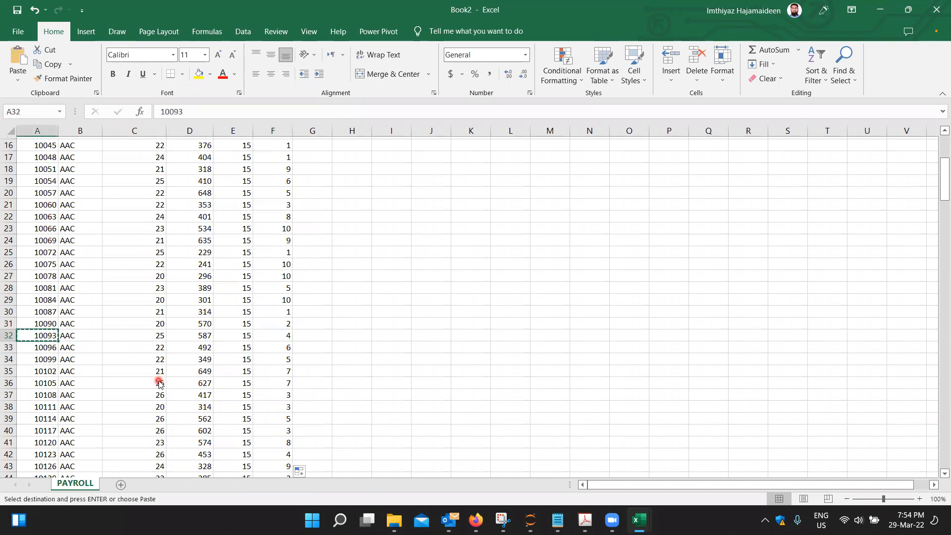
{"action": "key", "text": "ctrl+Tab"}
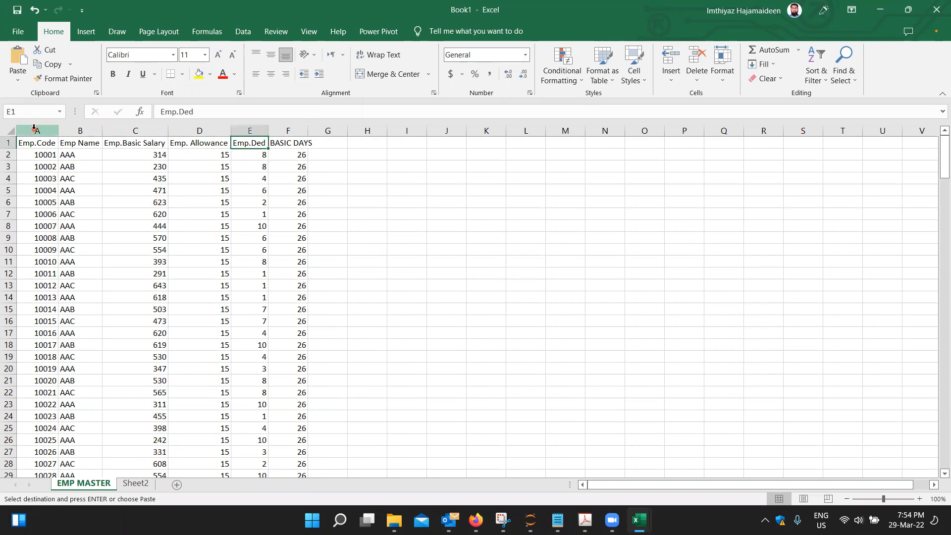
{"action": "left_click", "coordinate": [34, 127]}
{"action": "key", "text": "ctrl+f"}
{"action": "key", "text": "Return"}
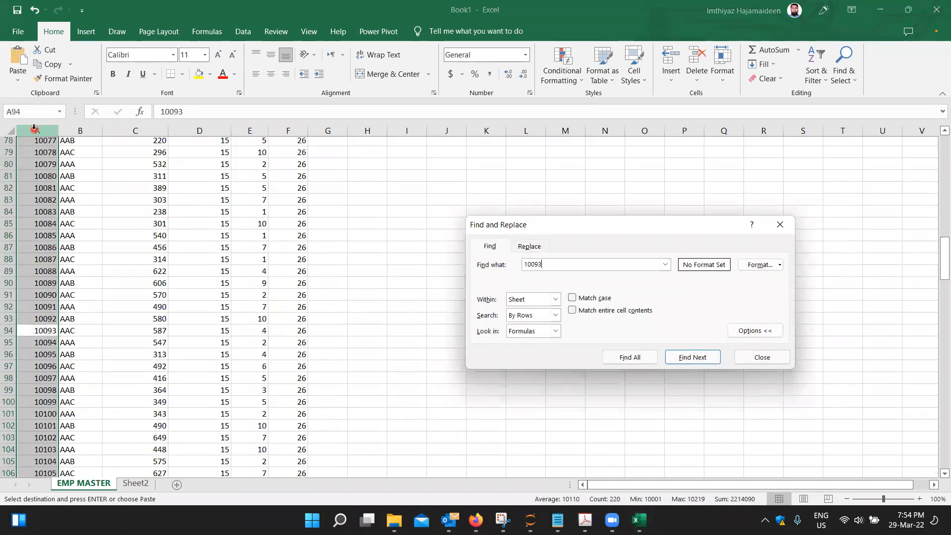
Compare that employee's Emp.Ded value in EMP MASTER with the Ded lookup result in cell F32 of PAYROLL
{"action": "key", "text": "Escape"}
{"action": "key", "text": "Right"}
{"action": "key", "text": "Right"}
{"action": "key", "text": "Right"}
{"action": "key", "text": "Right"}
{"action": "key", "text": "Right"}
{"action": "key", "text": "Left"}
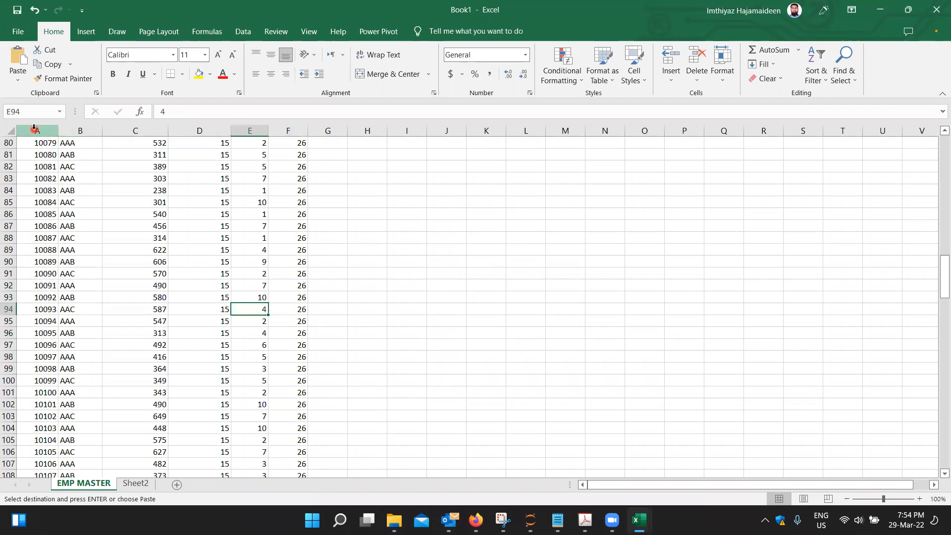
{"action": "key", "text": "alt+Tab"}
{"action": "key", "text": "Right"}
{"action": "key", "text": "Right"}
{"action": "key", "text": "Right"}
{"action": "key", "text": "Right"}
{"action": "key", "text": "Right"}
{"action": "key", "text": "Escape"}
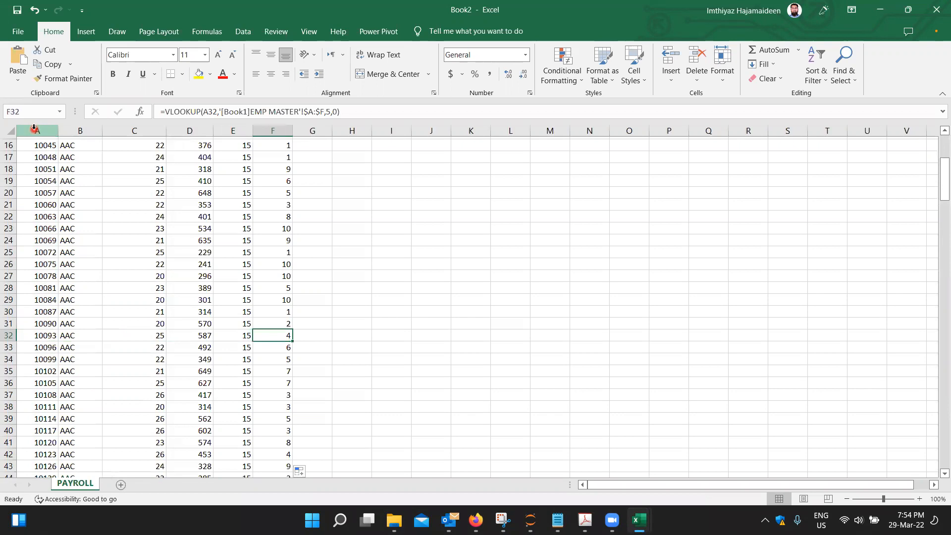
Examine the Ded column of PAYROLL from its header down to the lookup formula in F3
{"action": "key", "text": "ctrl+Home"}
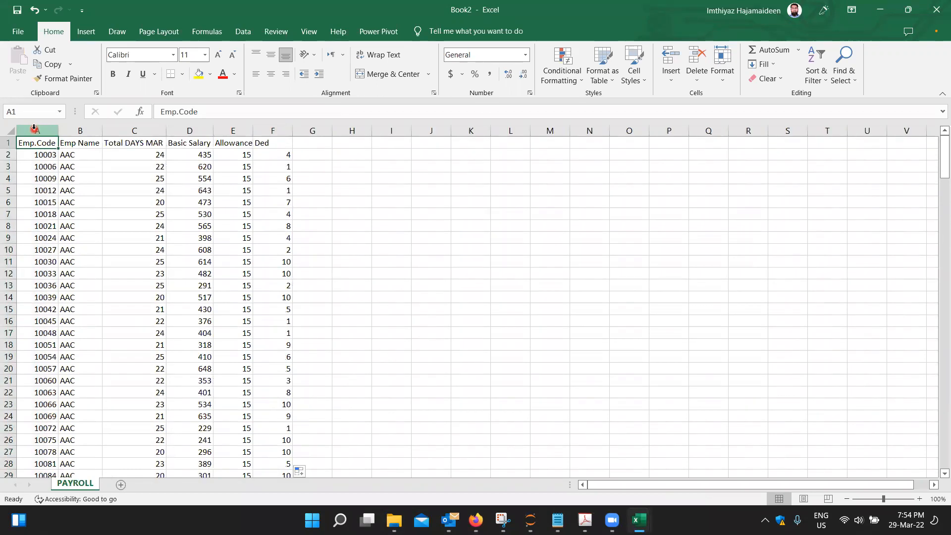
{"action": "key", "text": "Right"}
{"action": "key", "text": "Right"}
{"action": "key", "text": "Right"}
{"action": "key", "text": "Right"}
{"action": "key", "text": "Right"}
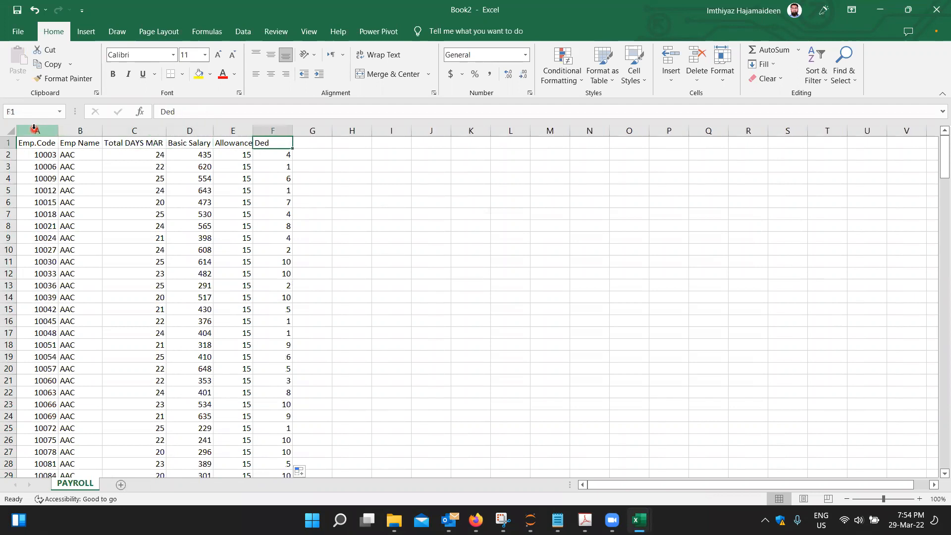
{"action": "key", "text": "Down"}
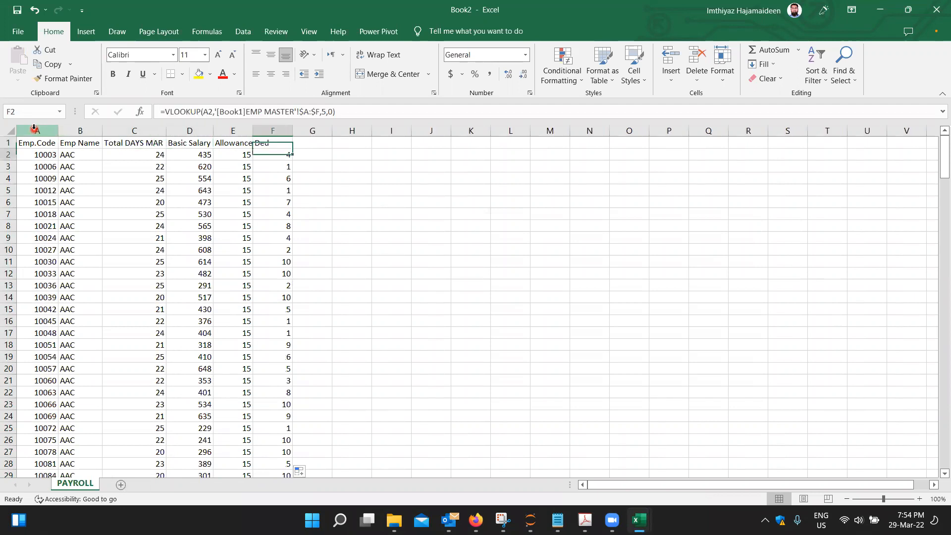
{"action": "key", "text": "Up"}
{"action": "key", "text": "Down"}
{"action": "key", "text": "Down"}
{"action": "key", "text": "Left"}
{"action": "key", "text": "Right"}
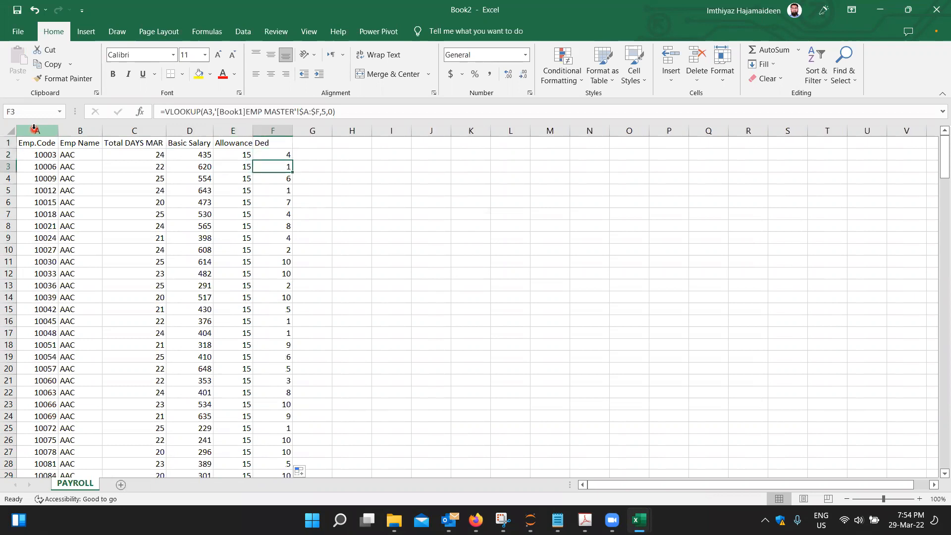
Examine the employee code, total days and Basic Salary formula in row 3 of PAYROLL
{"action": "key", "text": "Left"}
{"action": "key", "text": "Left"}
{"action": "key", "text": "Left"}
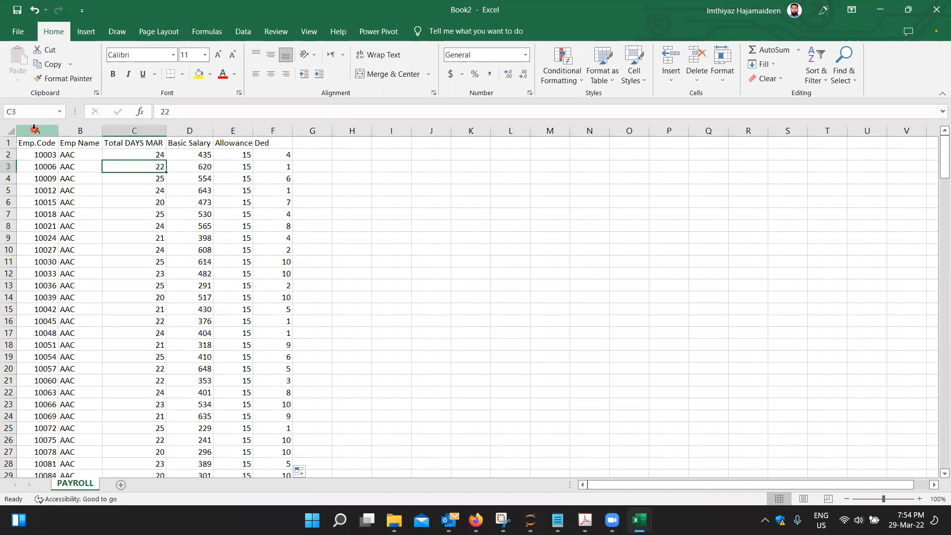
{"action": "key", "text": "Left"}
{"action": "key", "text": "Left"}
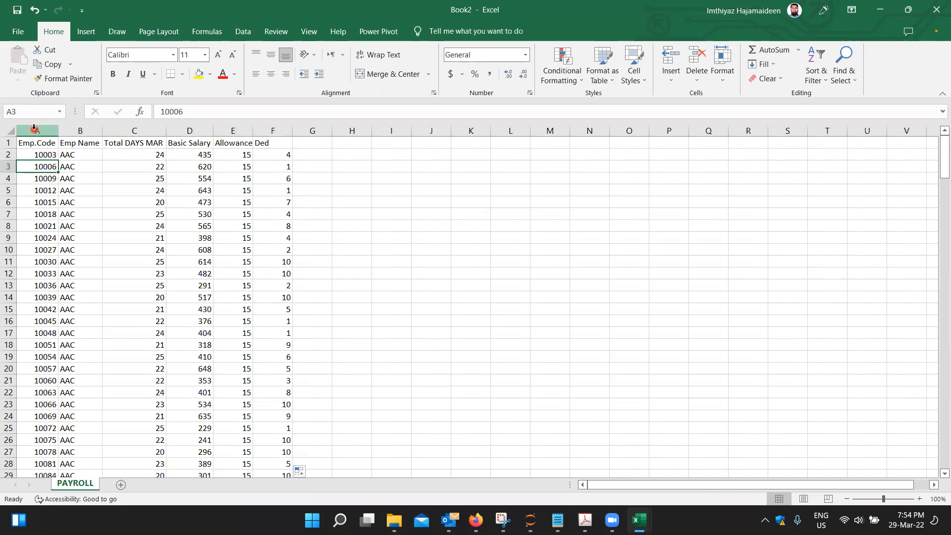
{"action": "key", "text": "Right"}
{"action": "key", "text": "Right"}
{"action": "key", "text": "Right"}
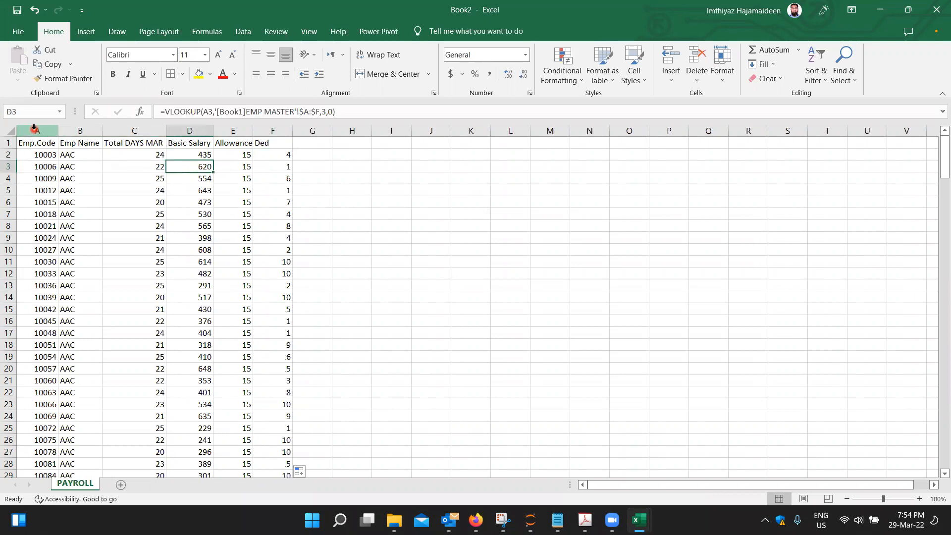
{"action": "key", "text": "Left"}
{"action": "key", "text": "Left"}
{"action": "key", "text": "Right"}
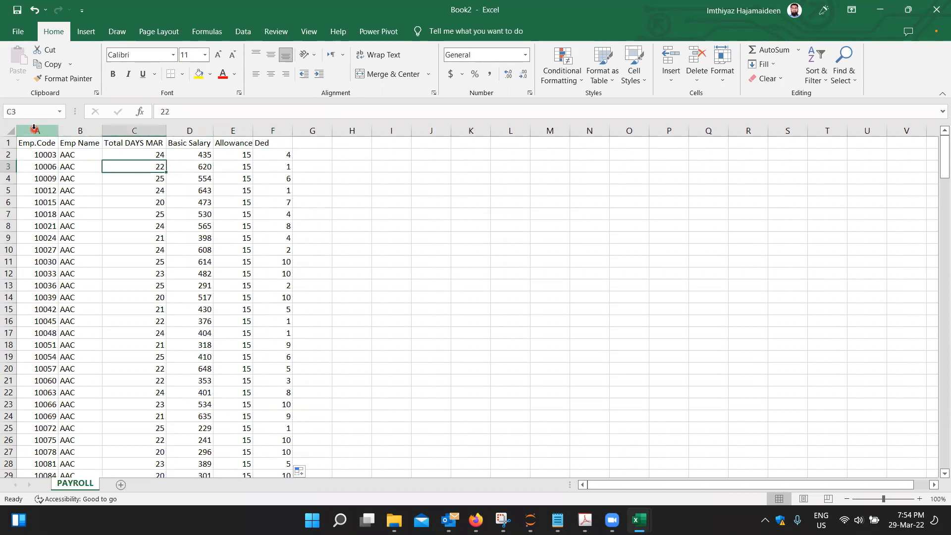
{"action": "key", "text": "Left"}
{"action": "key", "text": "Left"}
Return EMP MASTER in Book1 to its first cell and recheck the Basic Salary formula in cell D3 of PAYROLL
{"action": "key", "text": "ctrl+Tab"}
{"action": "key", "text": "Left"}
{"action": "key", "text": "Left"}
{"action": "key", "text": "Left"}
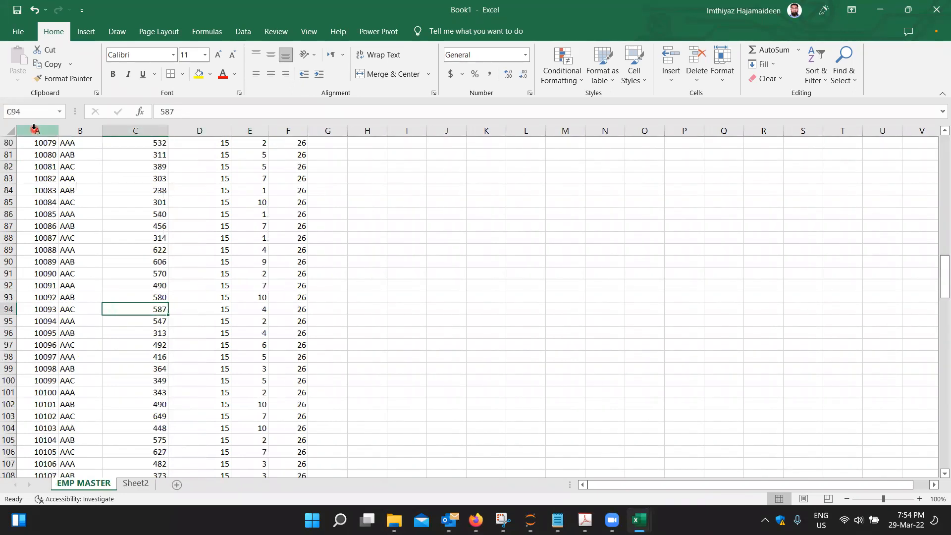
{"action": "key", "text": "ctrl+Home"}
{"action": "key", "text": "ctrl+Tab"}
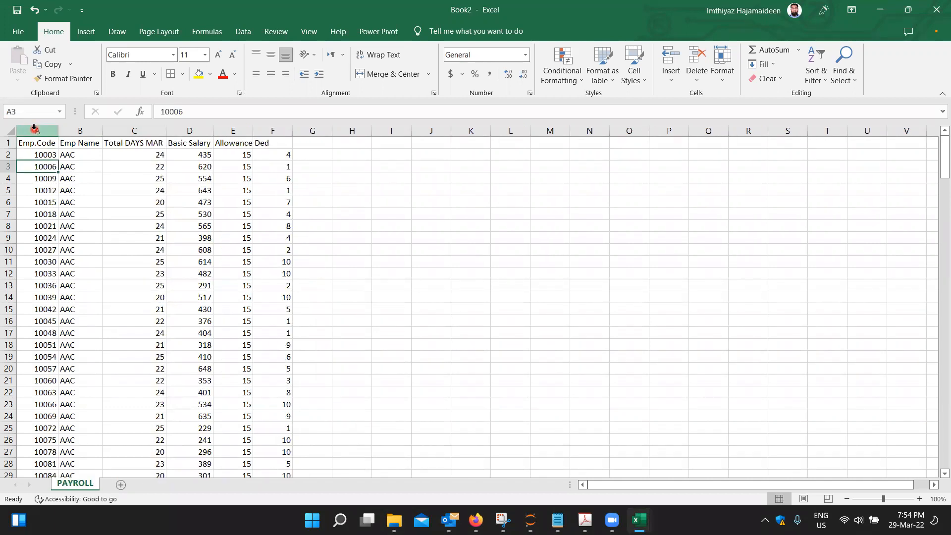
{"action": "key", "text": "Right"}
{"action": "key", "text": "Right"}
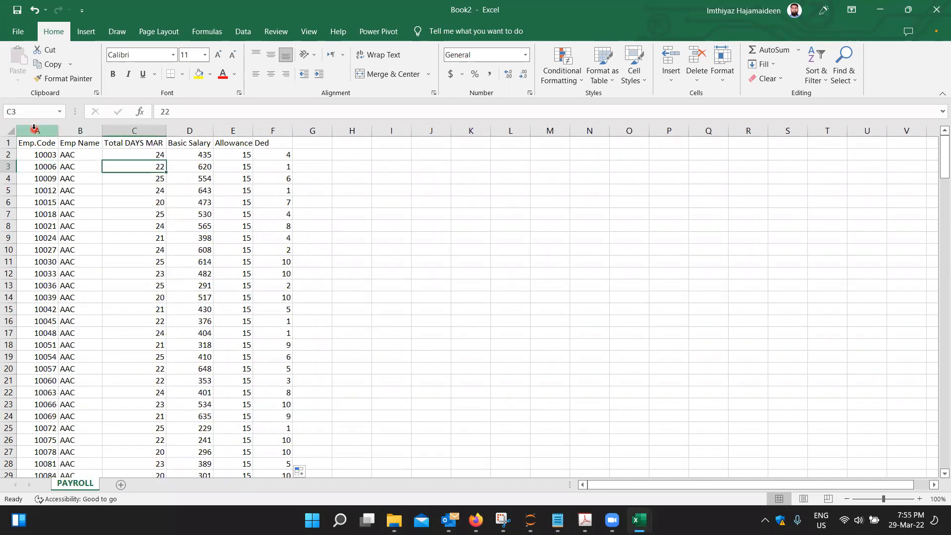
{"action": "key", "text": "Right"}
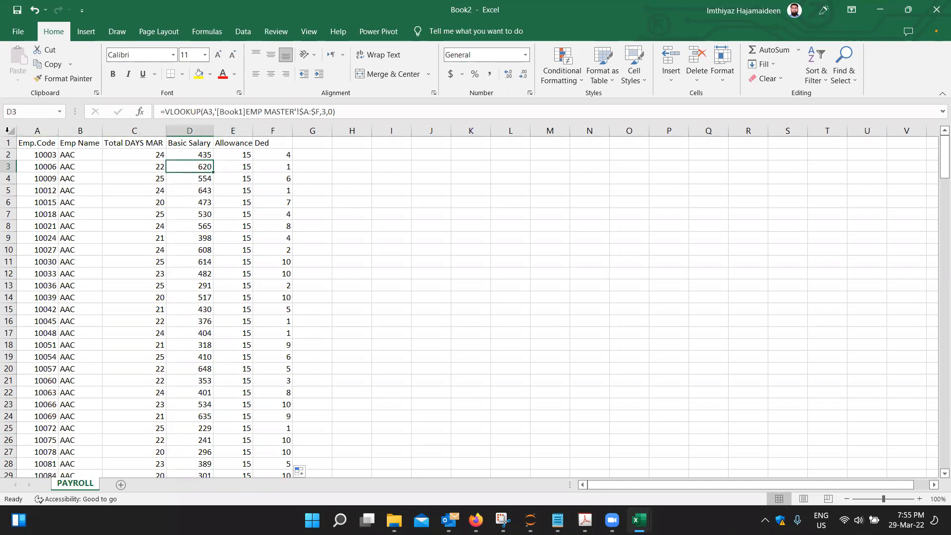
Compare the Basic Salary, Allowance and Ded columns of PAYROLL with the matching source columns in EMP MASTER
{"action": "left_click", "coordinate": [187, 130]}
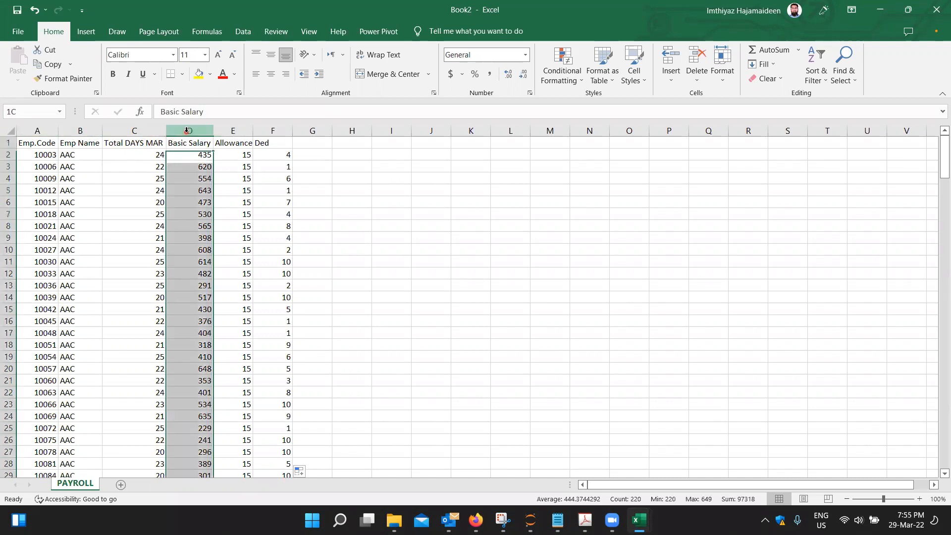
{"action": "left_click", "coordinate": [227, 126]}
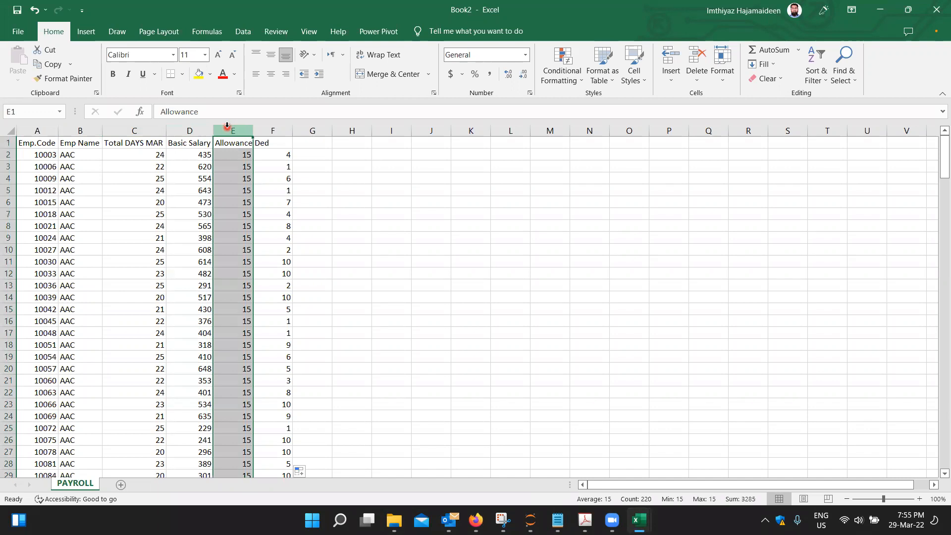
{"action": "left_click", "coordinate": [271, 126]}
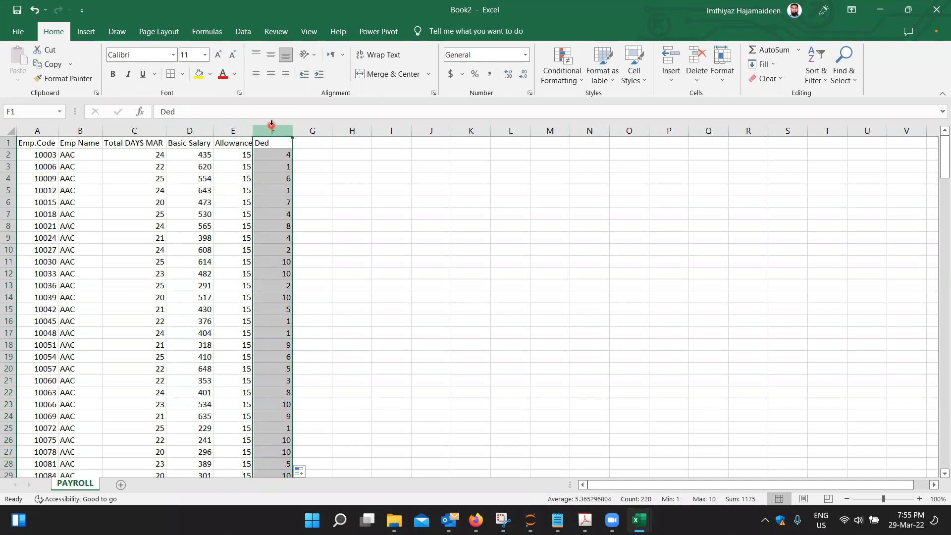
{"action": "key", "text": "alt+Tab"}
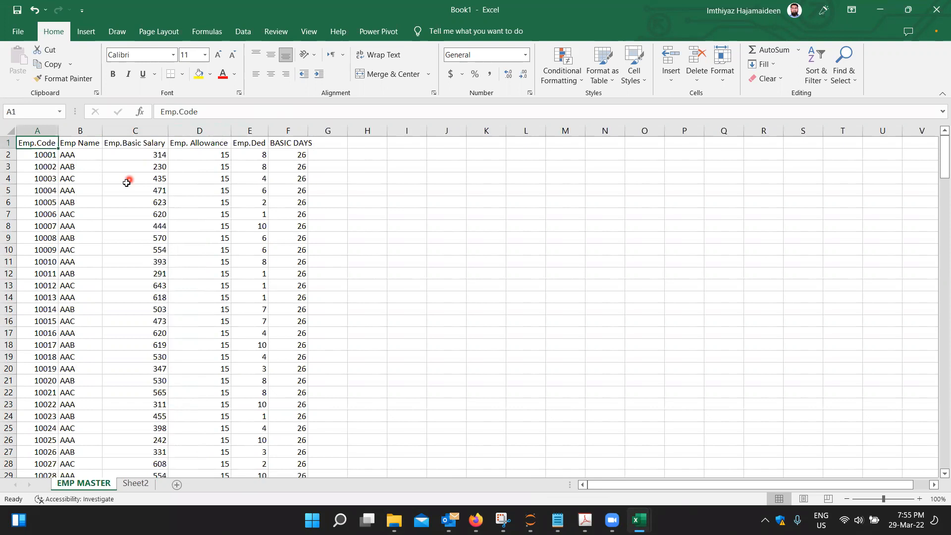
{"action": "left_click", "coordinate": [170, 155]}
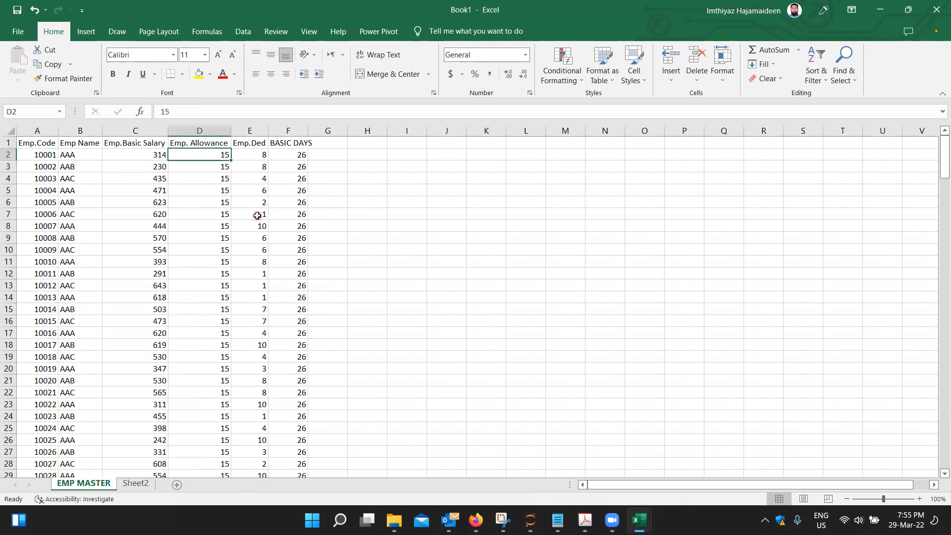
{"action": "key", "text": "Right"}
{"action": "key", "text": "Right"}
{"action": "key", "text": "Right"}
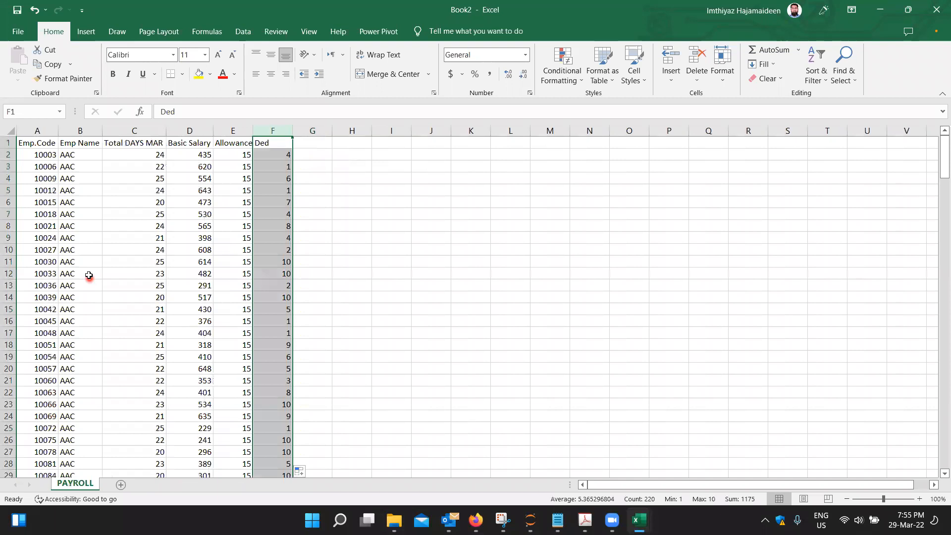
Check the Total DAYS MAR column in PAYROLL against the columns available in EMP MASTER
{"action": "left_click", "coordinate": [152, 132]}
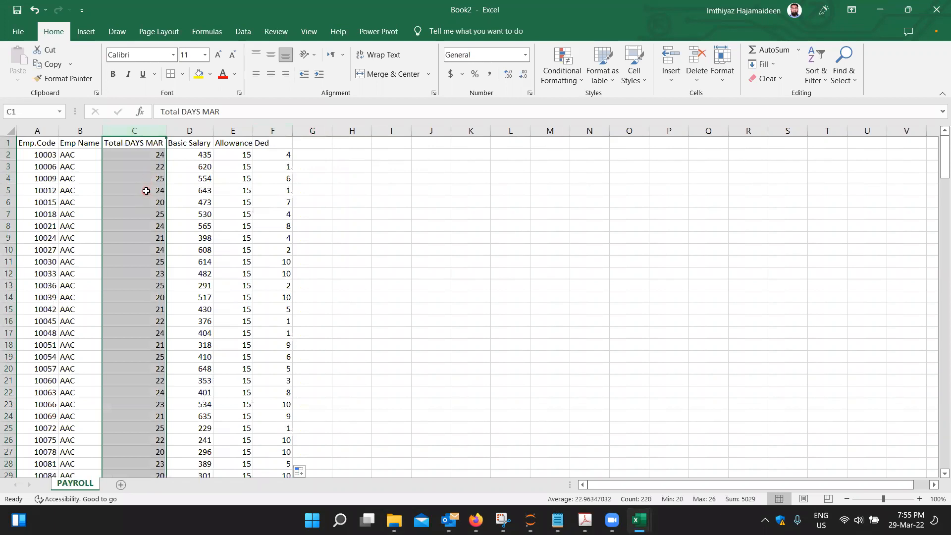
{"action": "key", "text": "alt+Tab"}
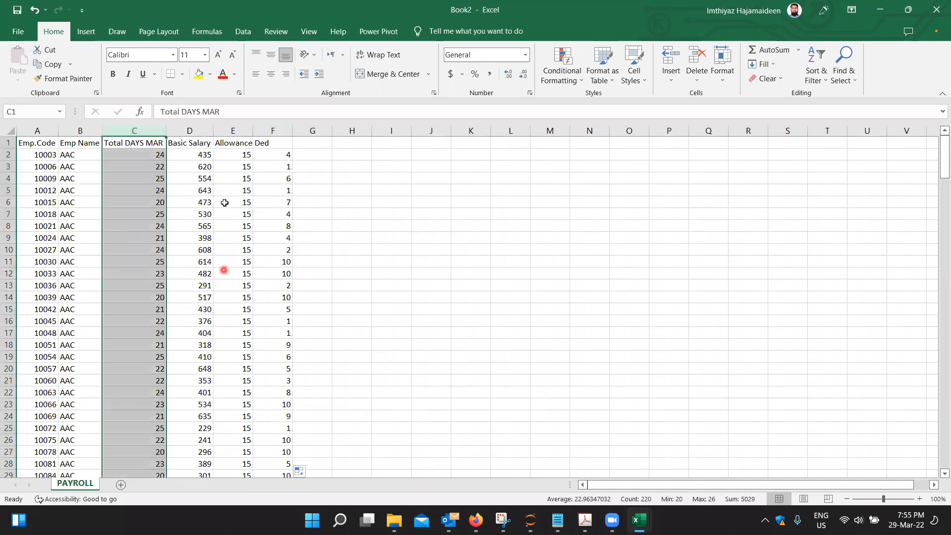
{"action": "left_click", "coordinate": [202, 143]}
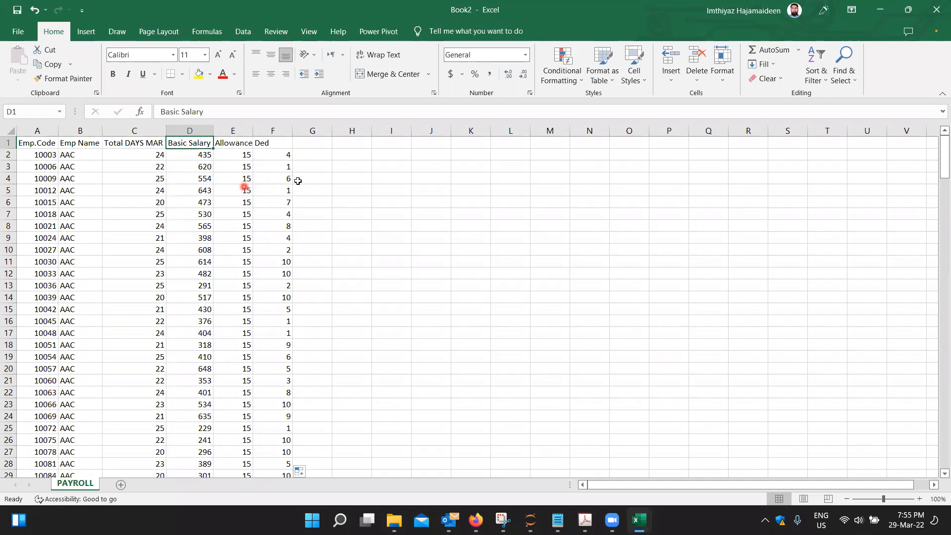
{"action": "key", "text": "alt+Tab"}
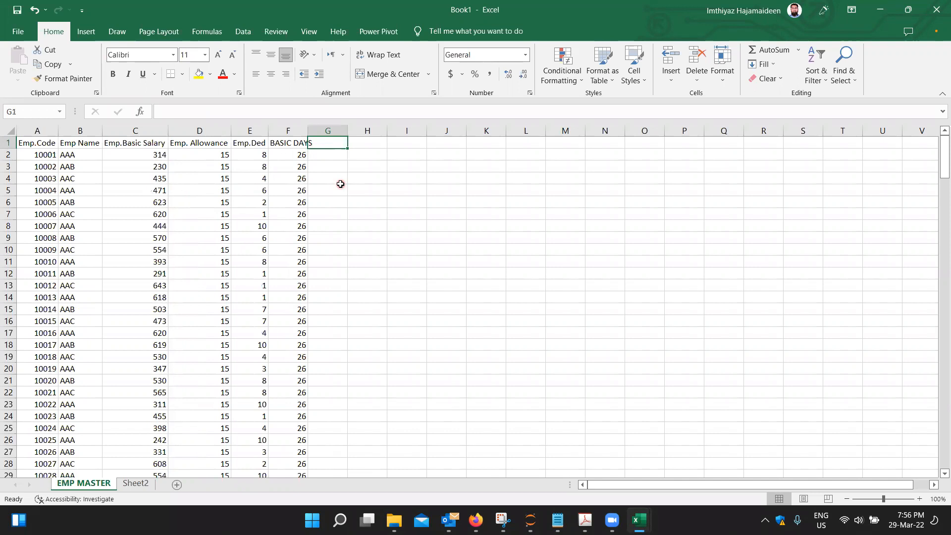
{"action": "key", "text": "alt+Tab"}
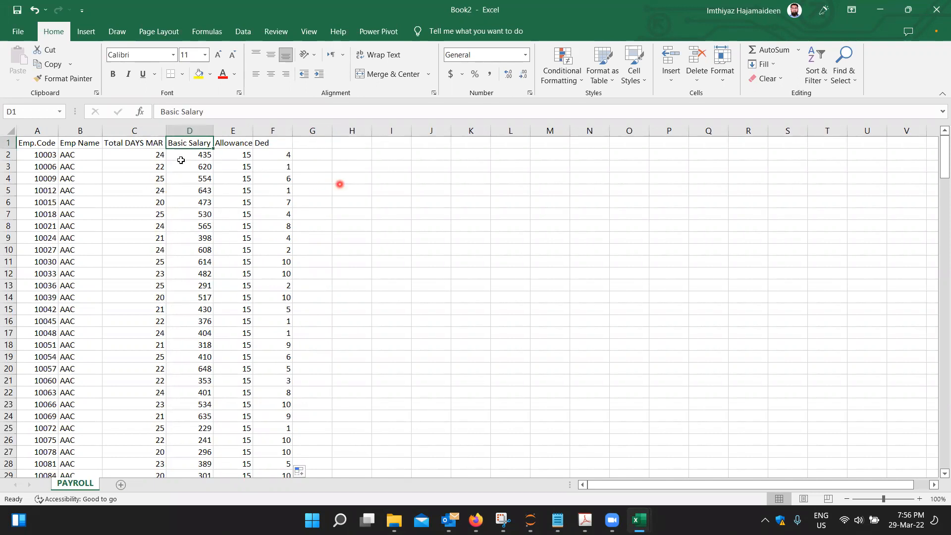
{"action": "left_click", "coordinate": [140, 131]}
Add the header "TOTAL DAYS WORKED IN MARCH" in cell G1 of EMP MASTER and fit the column width to it
{"action": "key", "text": "alt+Tab"}
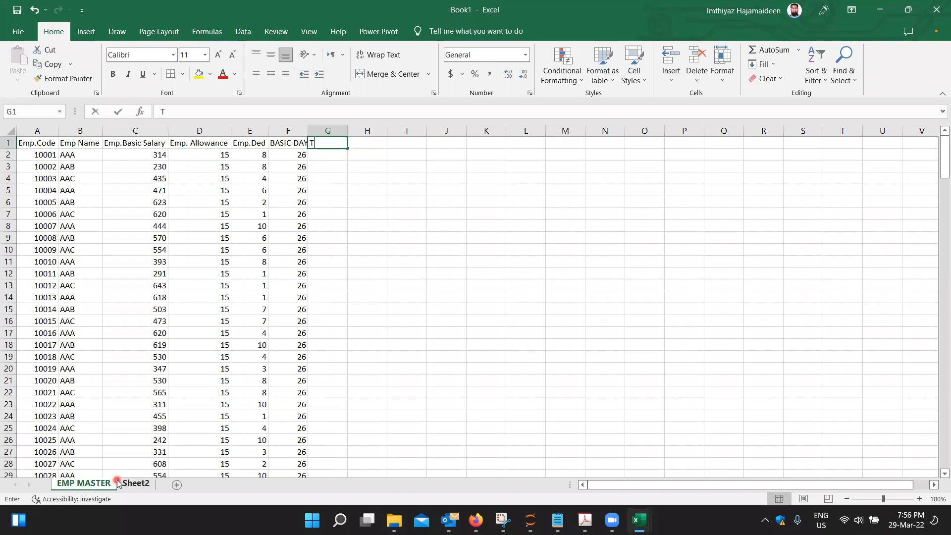
{"action": "type", "text": "TOTAL DAY"}
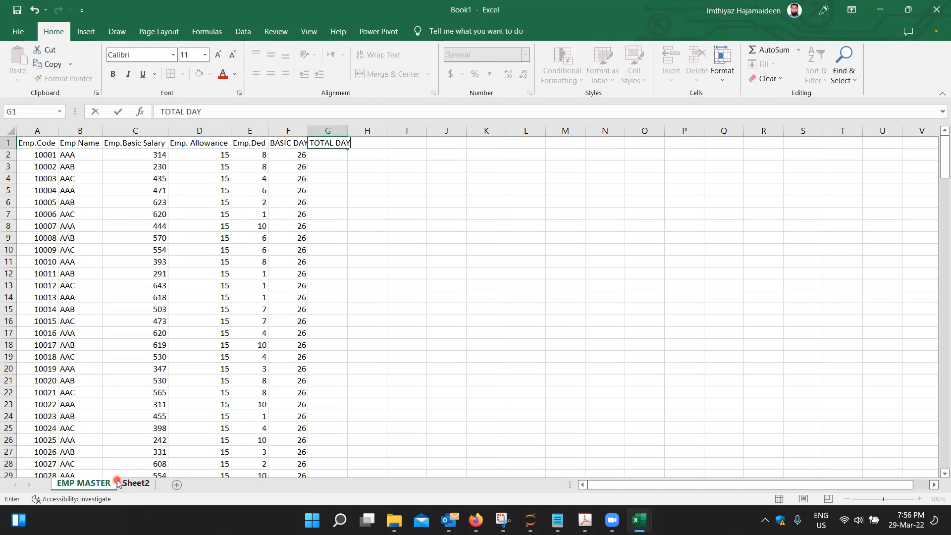
{"action": "type", "text": "S WORKED ON"}
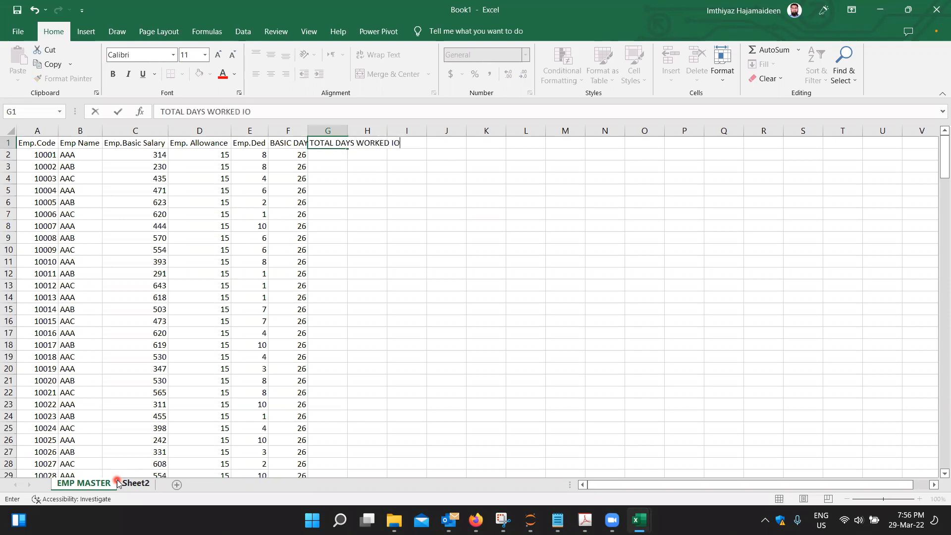
{"action": "key", "text": "BackSpace"}
{"action": "key", "text": "BackSpace"}
{"action": "type", "text": "IN MARCH"}
{"action": "key", "text": "ctrl+Return"}
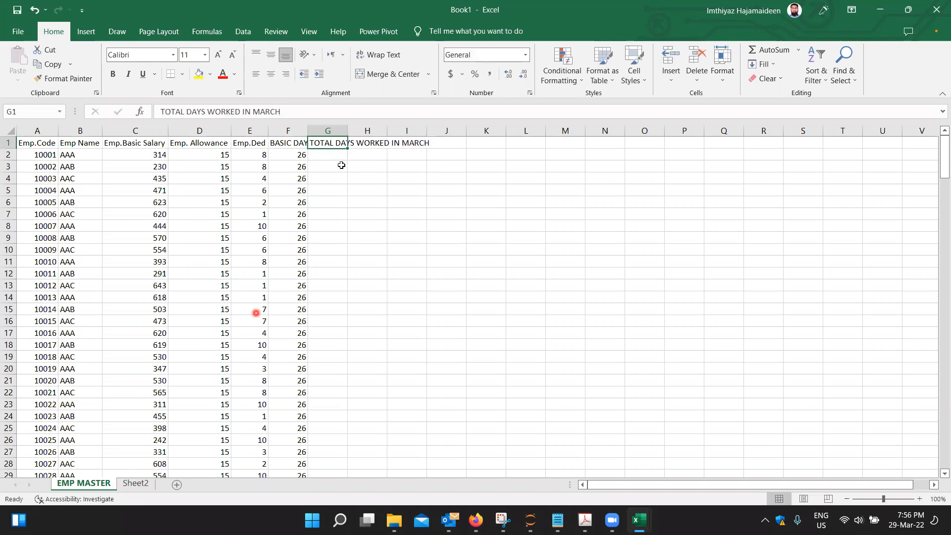
{"action": "double_click", "coordinate": [347, 130]}
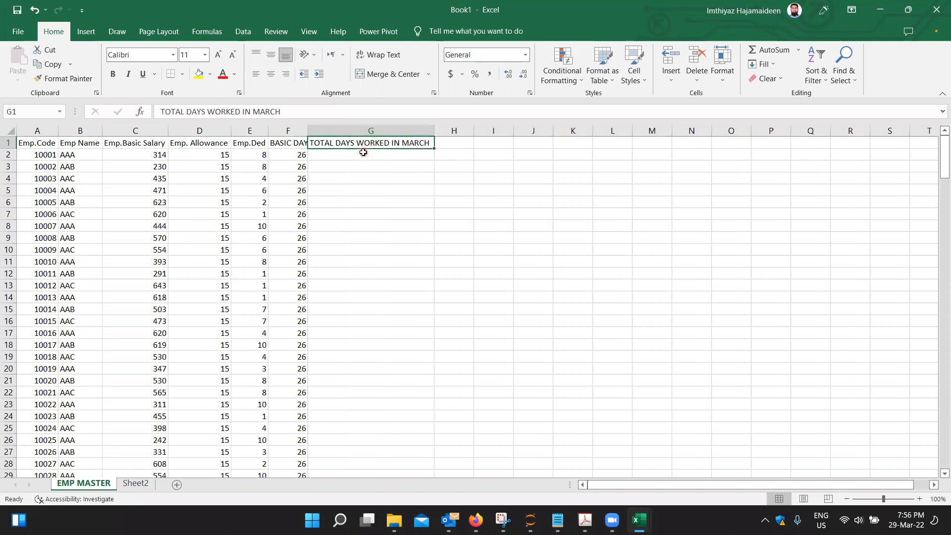
{"action": "left_click", "coordinate": [363, 150]}
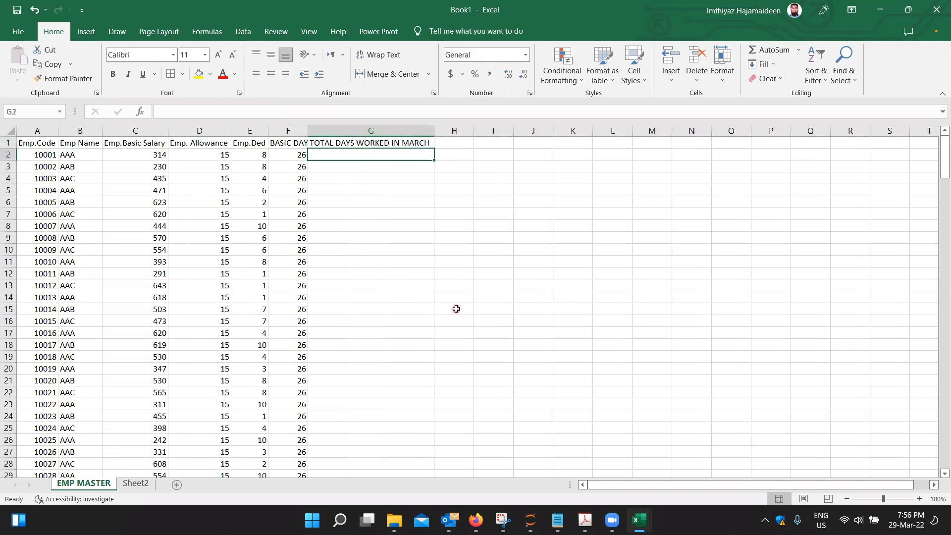
Enter =VLOOKUP(A2,[Book2]PAYROLL!$A:$F,3,0) in cell G2 of EMP MASTER to fetch the March days worked
{"action": "type", "text": "="}
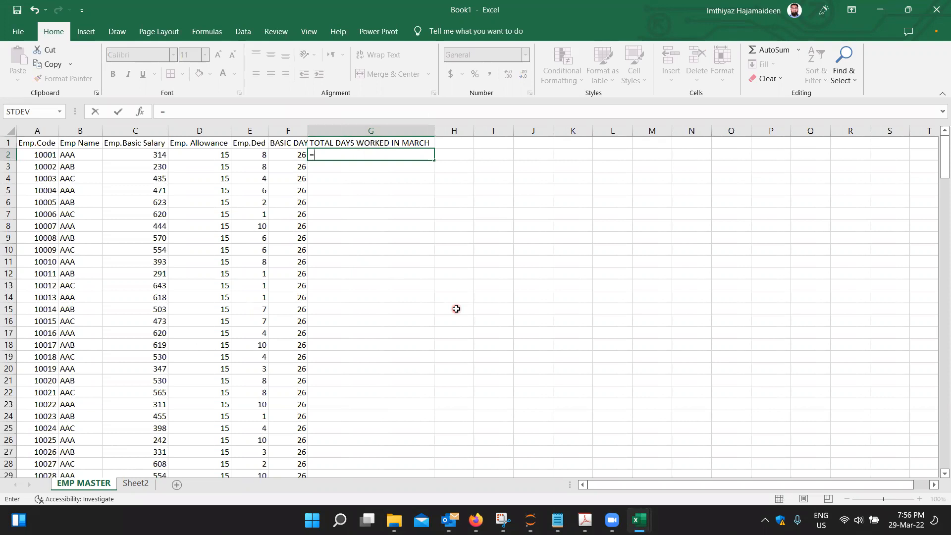
{"action": "type", "text": "VLOOKUP("}
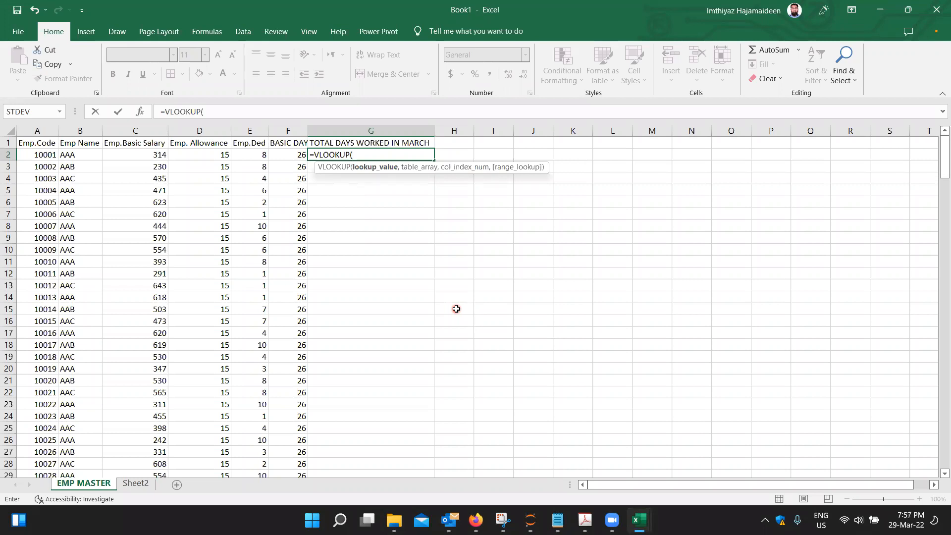
{"action": "key", "text": "Home"}
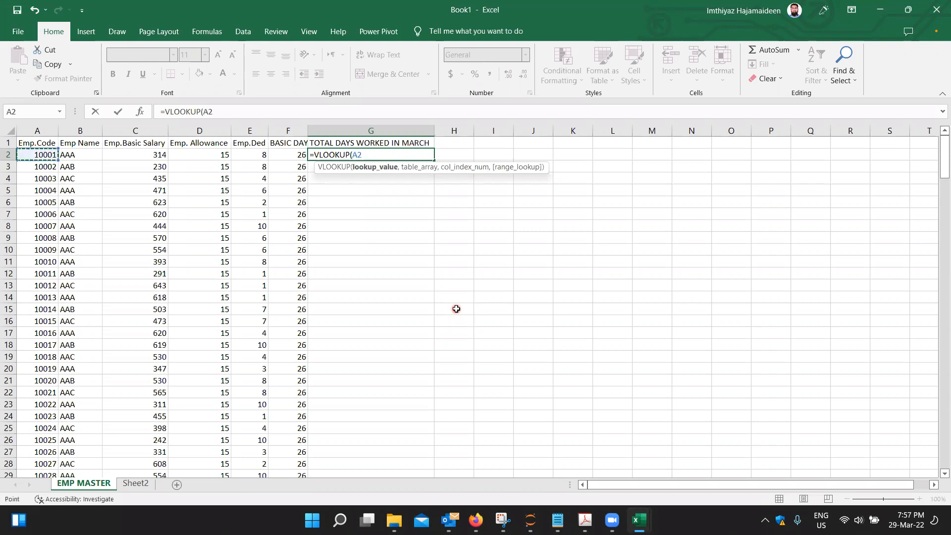
{"action": "type", "text": ","}
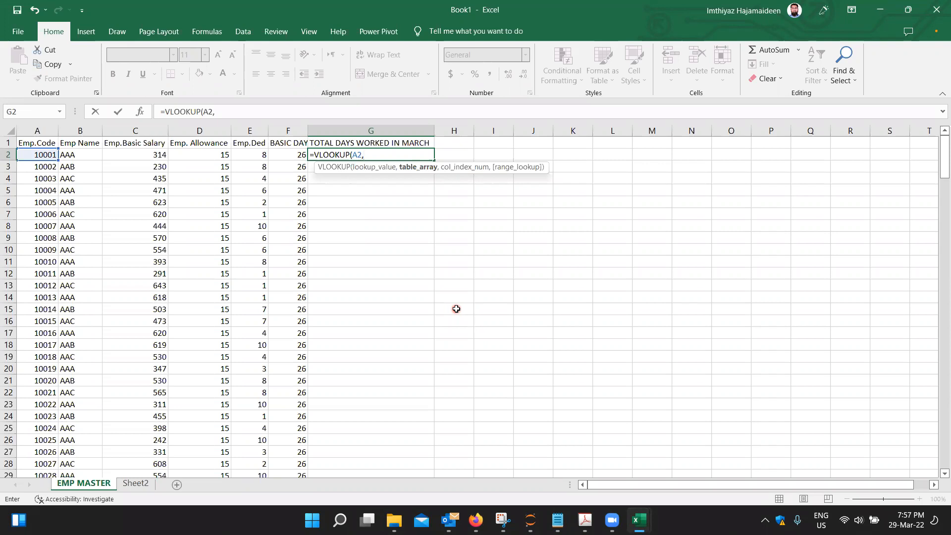
{"action": "key", "text": "ctrl+Tab"}
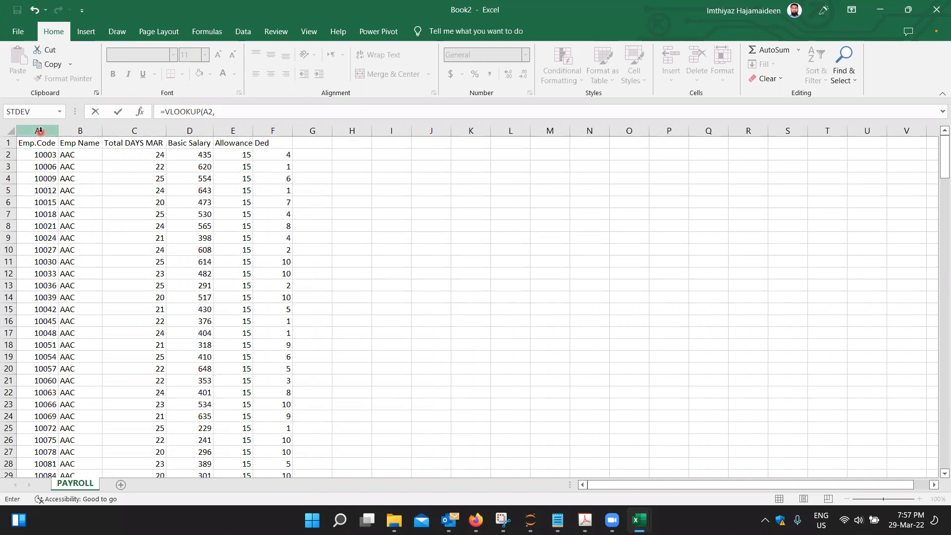
{"action": "left_click_drag", "start_coordinate": [39, 130], "coordinate": [259, 143]}
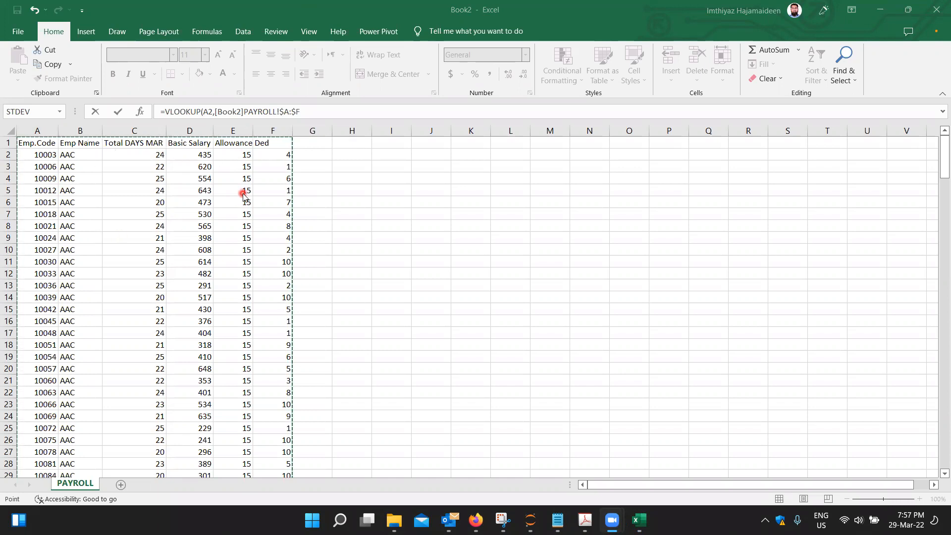
{"action": "left_click", "coordinate": [324, 111]}
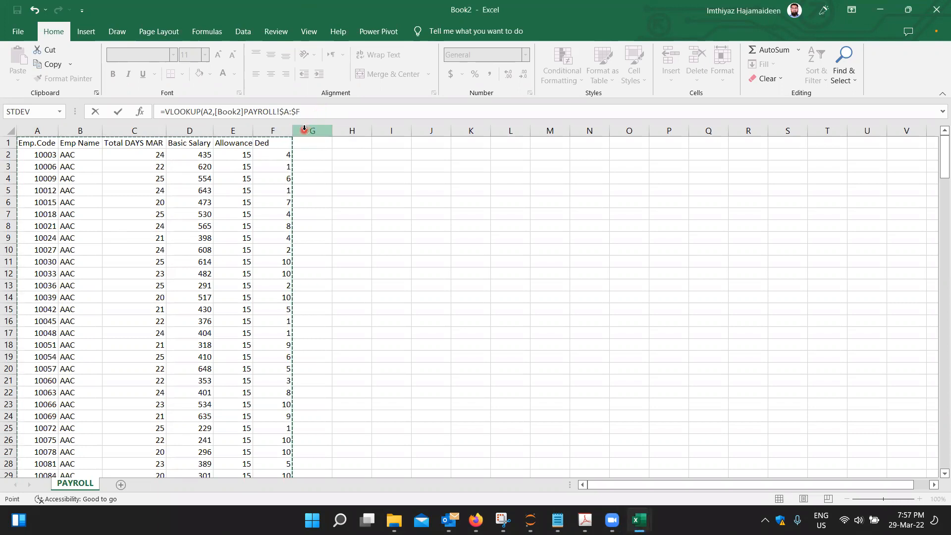
{"action": "type", "text": ",3,0"}
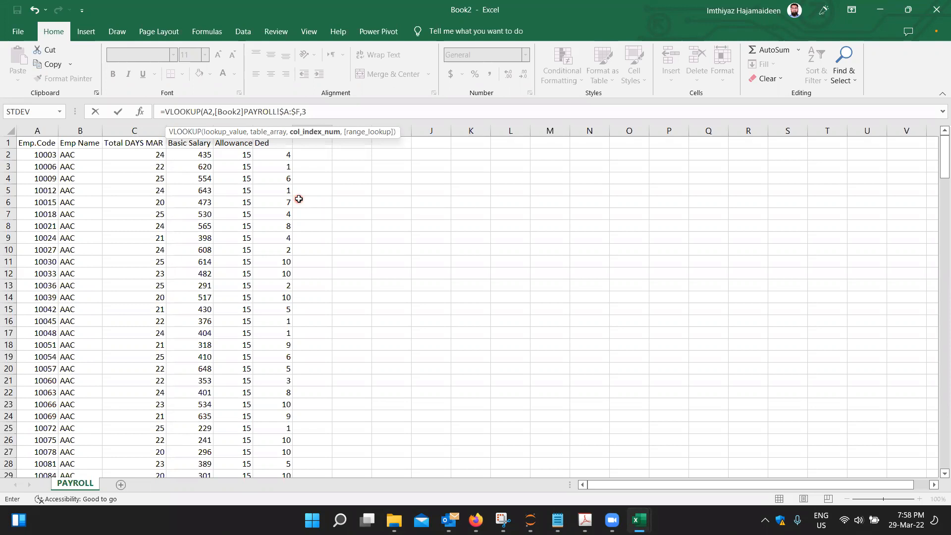
{"action": "type", "text": ","}
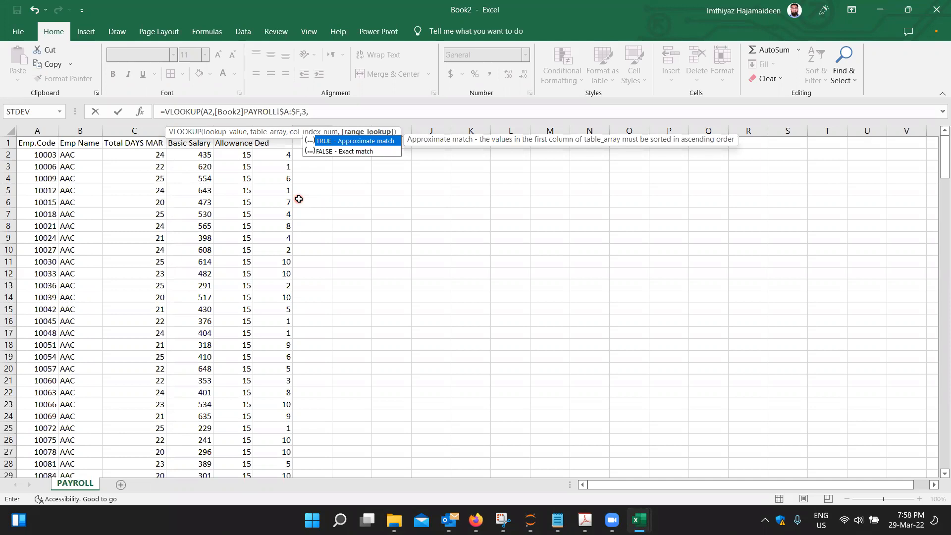
{"action": "type", "text": "0)"}
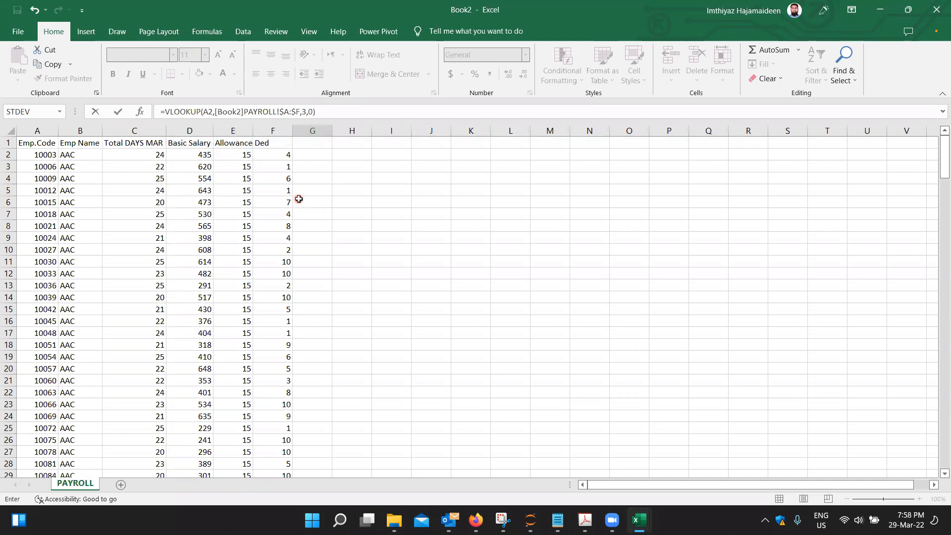
{"action": "key", "text": "Return"}
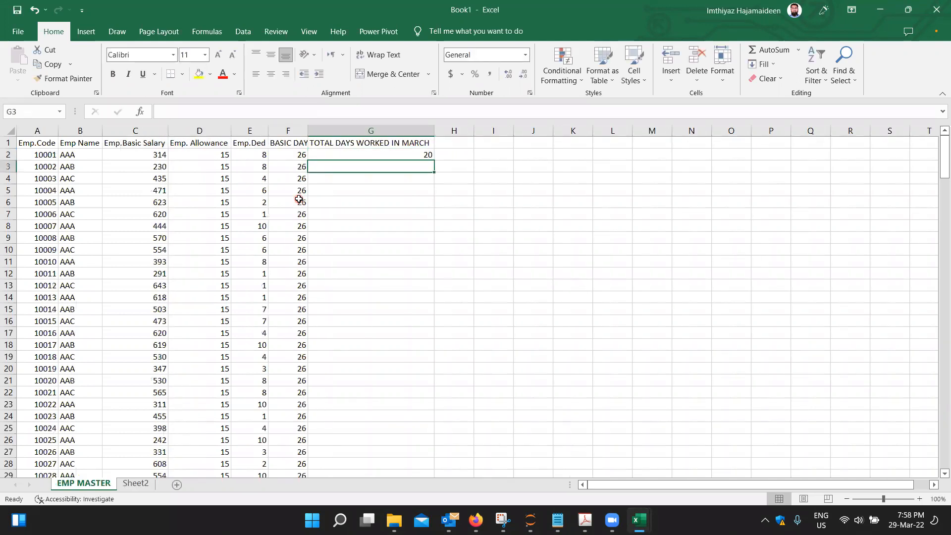
Fill the G2 lookup formula down to the last employee row and check the entries at the column's end
{"action": "key", "text": "Up"}
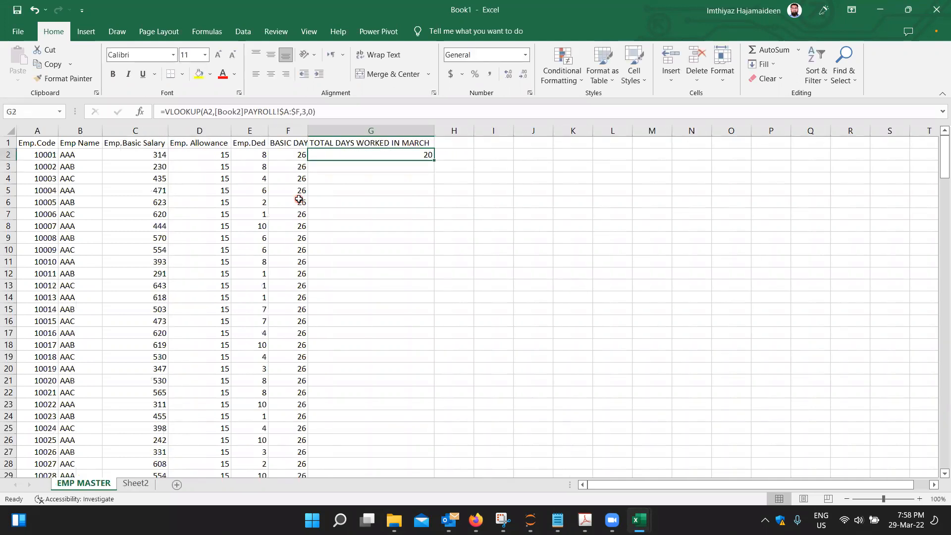
{"action": "double_click", "coordinate": [435, 161]}
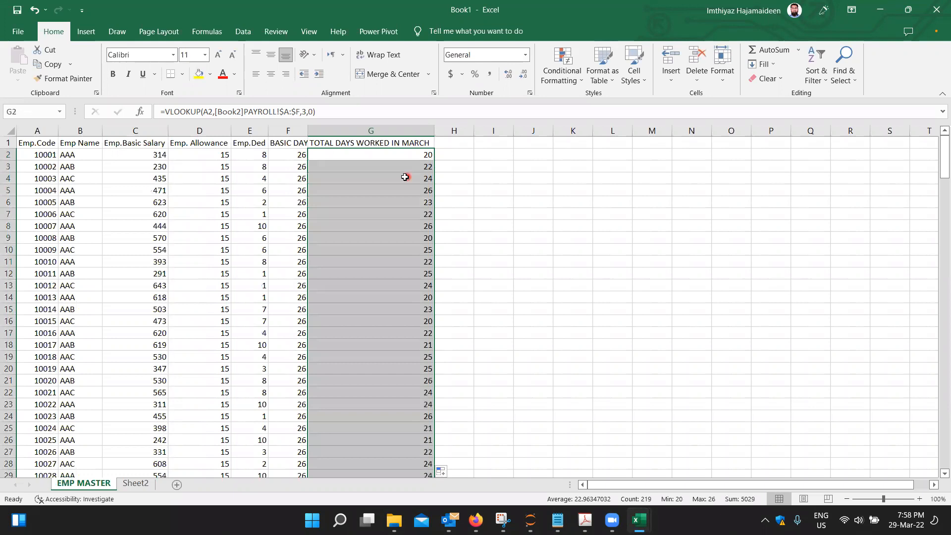
{"action": "left_click", "coordinate": [405, 178]}
{"action": "key", "text": "ctrl+Down"}
{"action": "key", "text": "Down"}
{"action": "key", "text": "Up"}
{"action": "key", "text": "Up"}
{"action": "key", "text": "Up"}
{"action": "key", "text": "Up"}
{"action": "key", "text": "Up"}
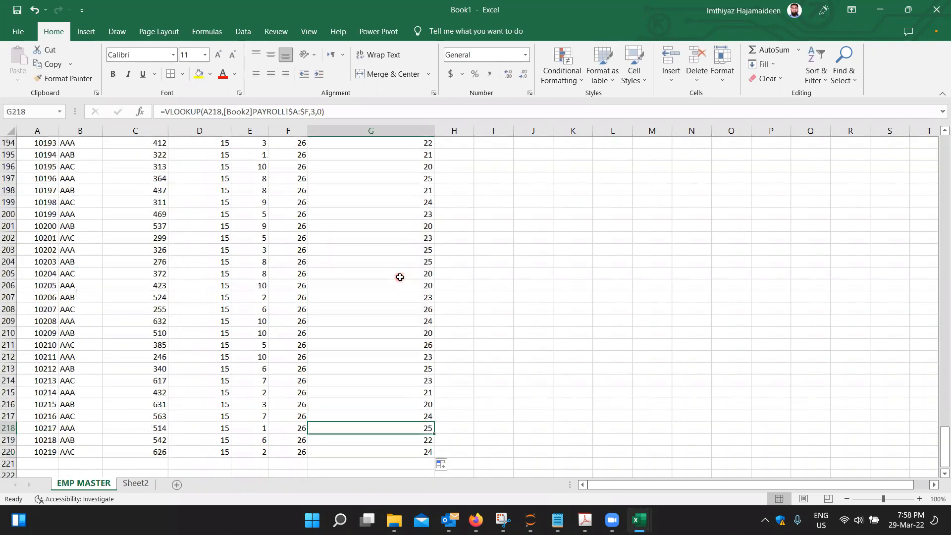
{"action": "key", "text": "End"}
{"action": "key", "text": "Up"}
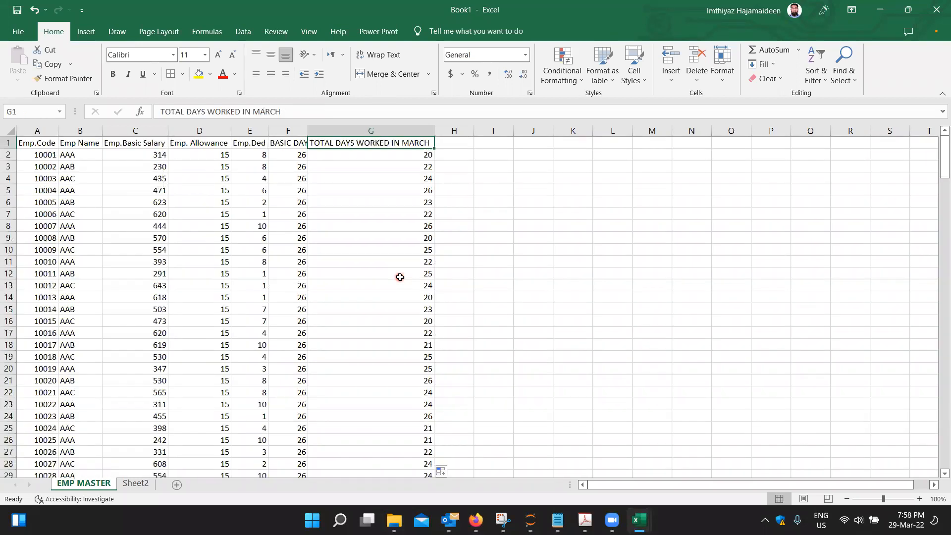
Calculate the salary for days worked in cell H2 with the formula =C2/F2*G2
{"action": "key", "text": "Down"}
{"action": "key", "text": "Right"}
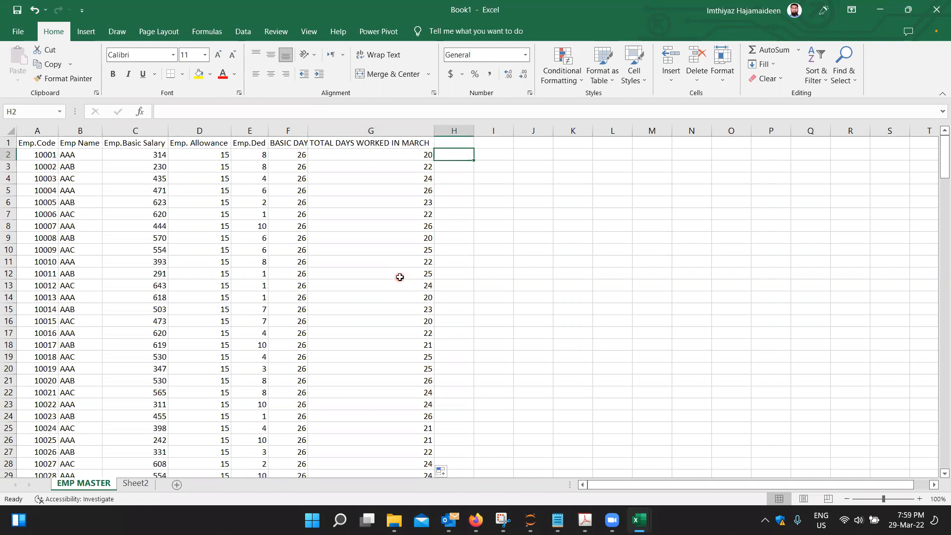
{"action": "type", "text": "="}
{"action": "key", "text": "Left"}
{"action": "key", "text": "Left"}
{"action": "key", "text": "Left"}
{"action": "key", "text": "Left"}
{"action": "key", "text": "Left"}
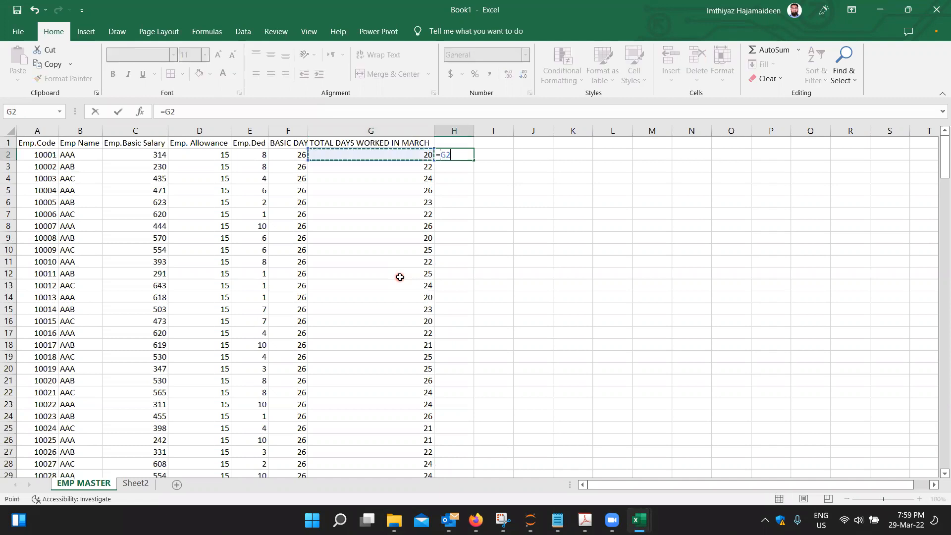
{"action": "type", "text": "/"}
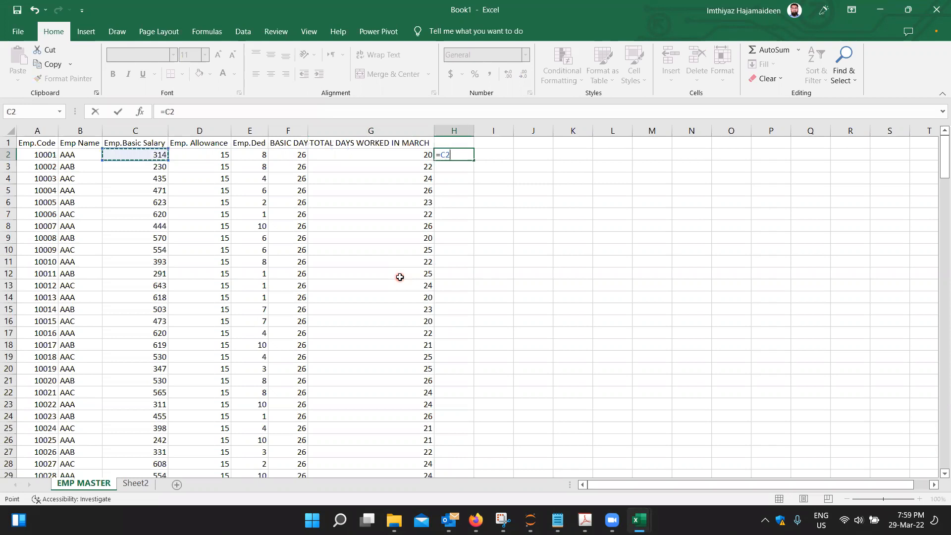
{"action": "key", "text": "Left"}
{"action": "key", "text": "Left"}
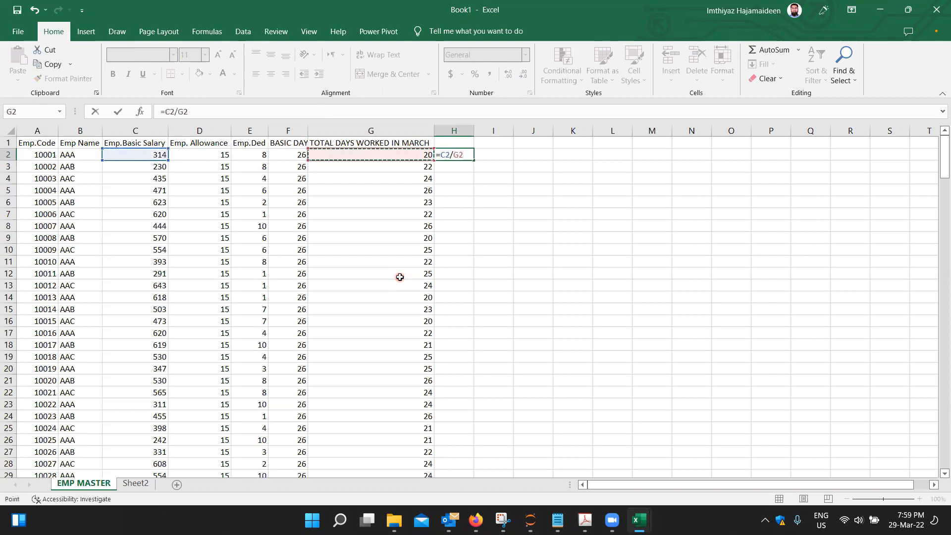
{"action": "type", "text": "*"}
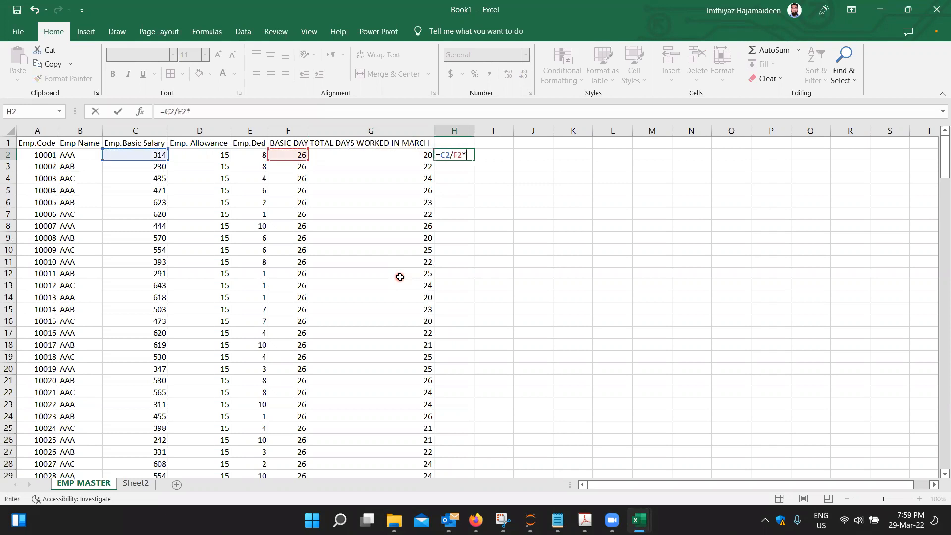
{"action": "key", "text": "Left"}
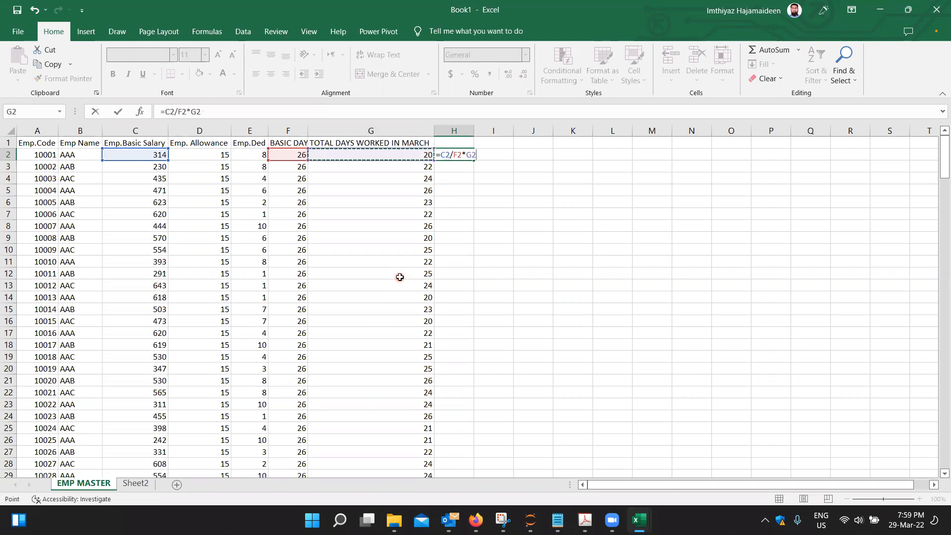
{"action": "key", "text": "Return"}
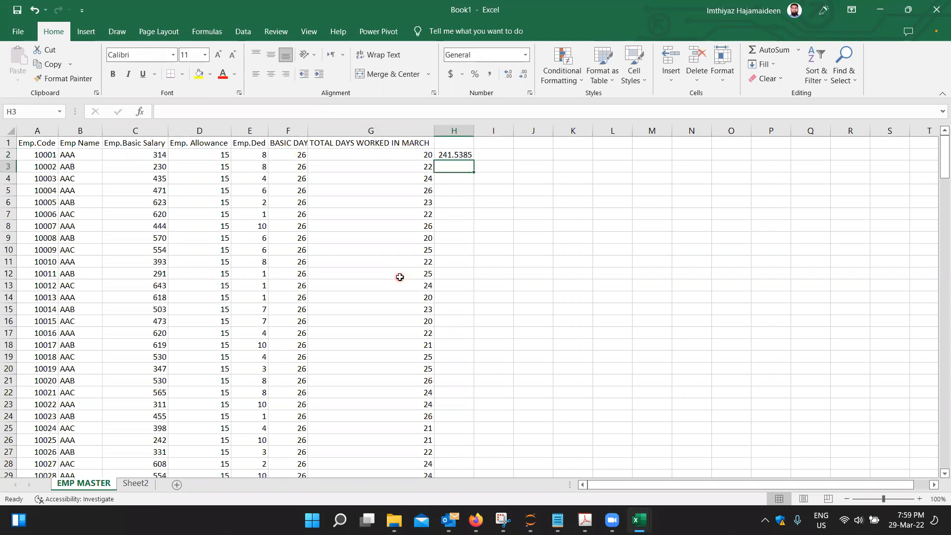
Extend the H2 formula to =C2/F2*G2+D2-E2 so it adds the allowance and subtracts the deduction
{"action": "key", "text": "Up"}
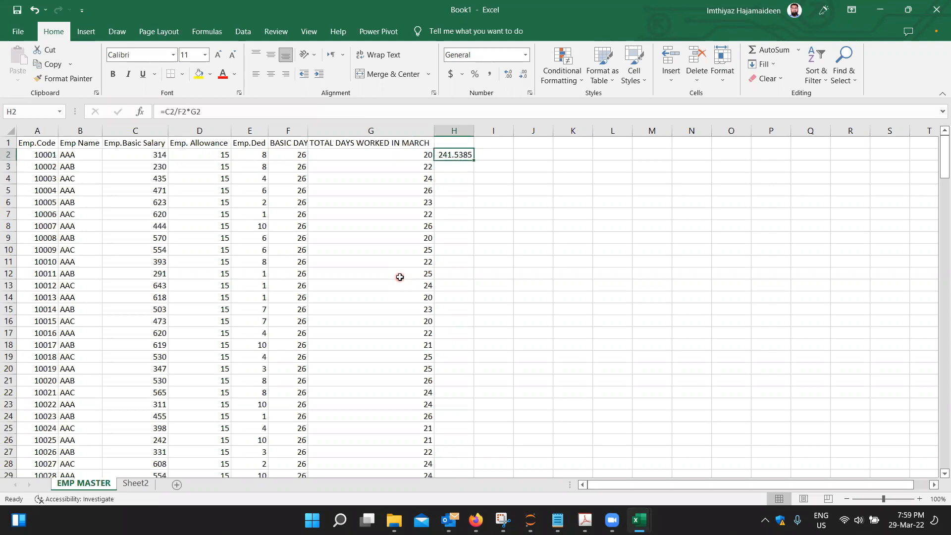
{"action": "left_click", "coordinate": [378, 116]}
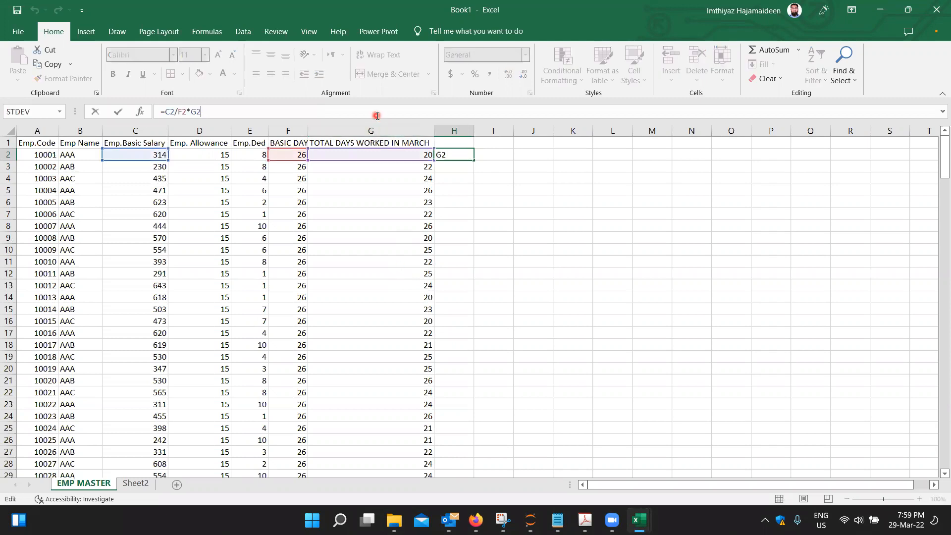
{"action": "type", "text": "+"}
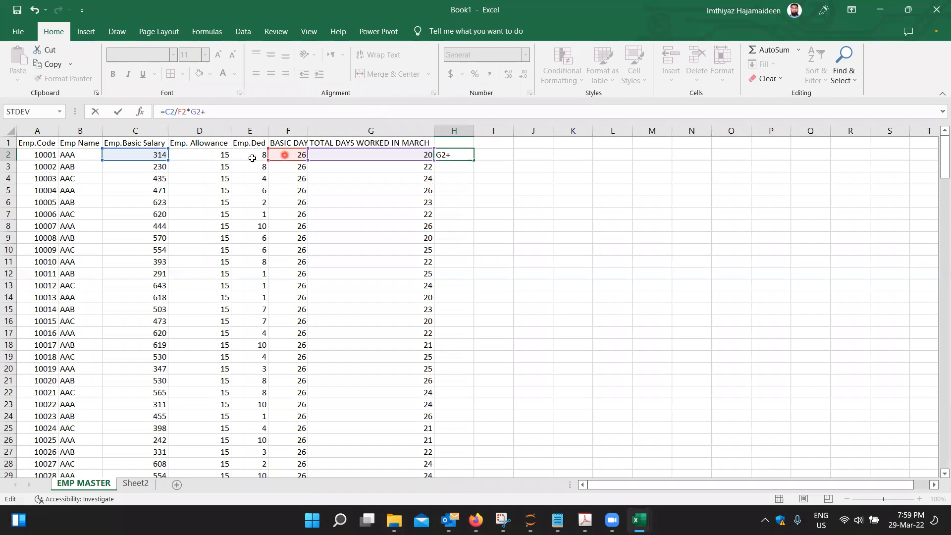
{"action": "left_click", "coordinate": [217, 154]}
{"action": "type", "text": "-"}
{"action": "left_click", "coordinate": [250, 154]}
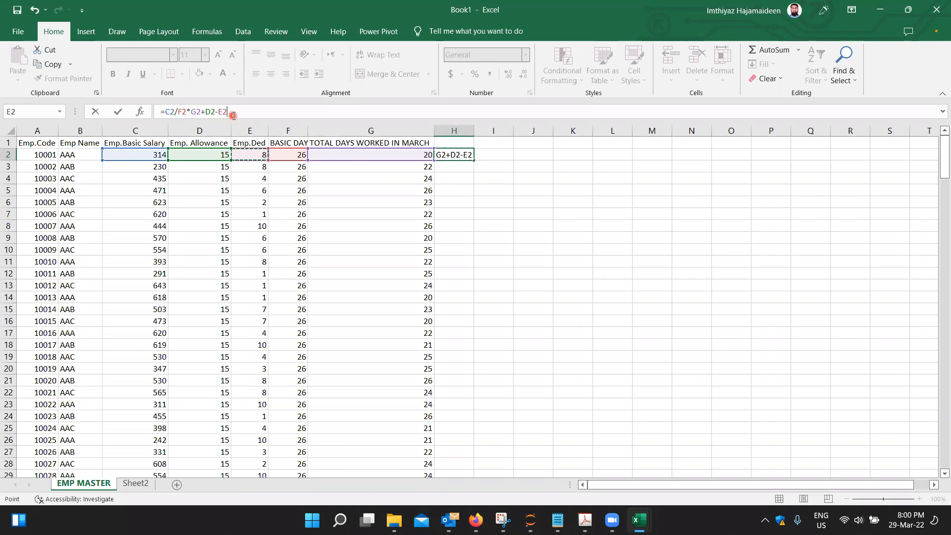
{"action": "key", "text": "Return"}
{"action": "key", "text": "Up"}
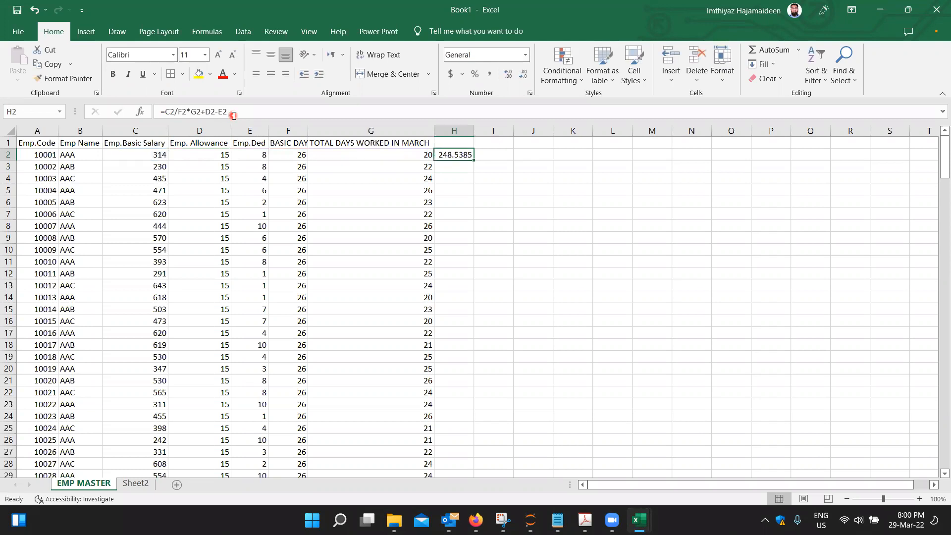
Calculate the one-day salary in cell J2 with the formula =C2/F2
{"action": "key", "text": "Right"}
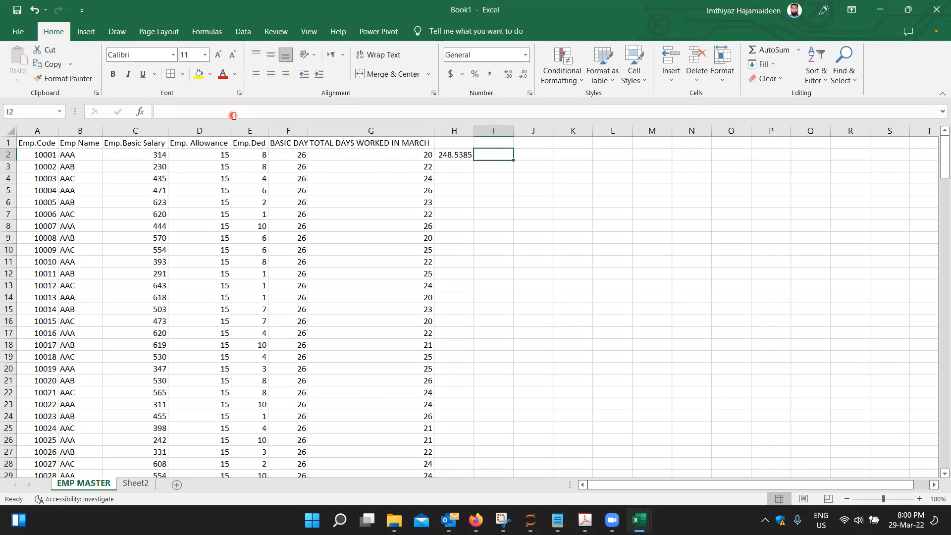
{"action": "key", "text": "Right"}
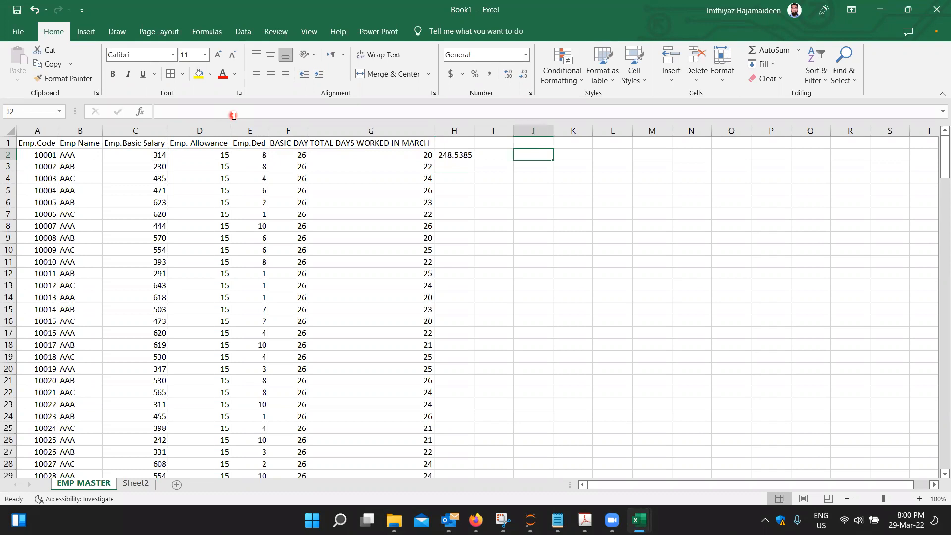
{"action": "type", "text": "="}
{"action": "key", "text": "Left"}
{"action": "key", "text": "Left"}
{"action": "key", "text": "Left"}
{"action": "key", "text": "Left"}
{"action": "key", "text": "Left"}
{"action": "key", "text": "Left"}
{"action": "key", "text": "Left"}
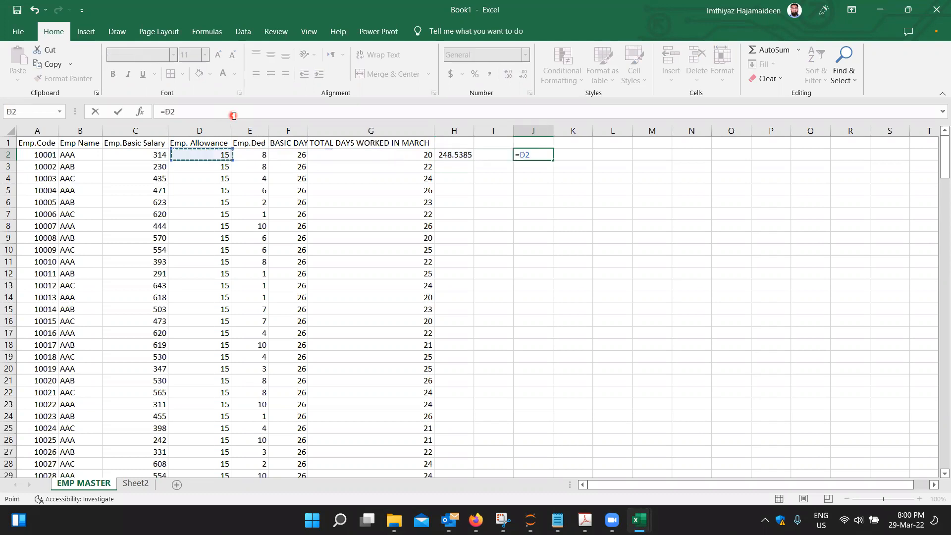
{"action": "type", "text": "/"}
{"action": "key", "text": "Left"}
{"action": "key", "text": "Left"}
{"action": "key", "text": "Left"}
{"action": "key", "text": "Left"}
{"action": "key", "text": "Left"}
{"action": "key", "text": "Right"}
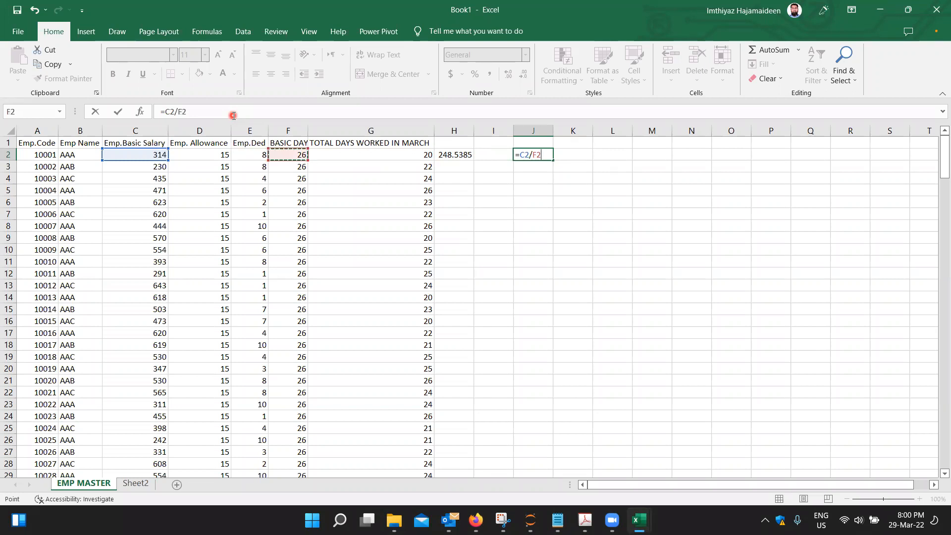
{"action": "key", "text": "Return"}
Add the header "ONE DAY" in cell J1 above the daily salary
{"action": "key", "text": "Up"}
{"action": "key", "text": "Up"}
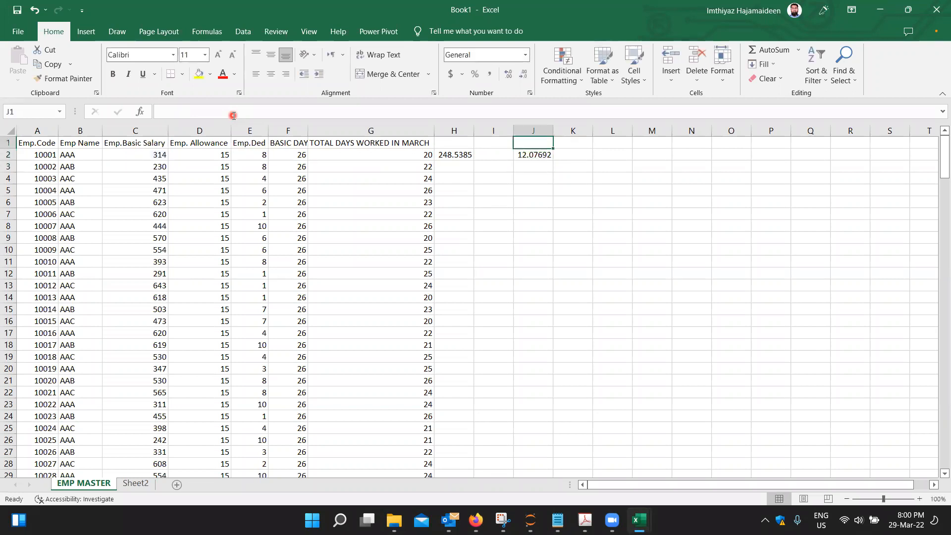
{"action": "type", "text": "ONE DAY"}
{"action": "key", "text": "Tab"}
Multiply the one-day salary by the March days worked in cell K2 with the formula =J2*G2
{"action": "key", "text": "Down"}
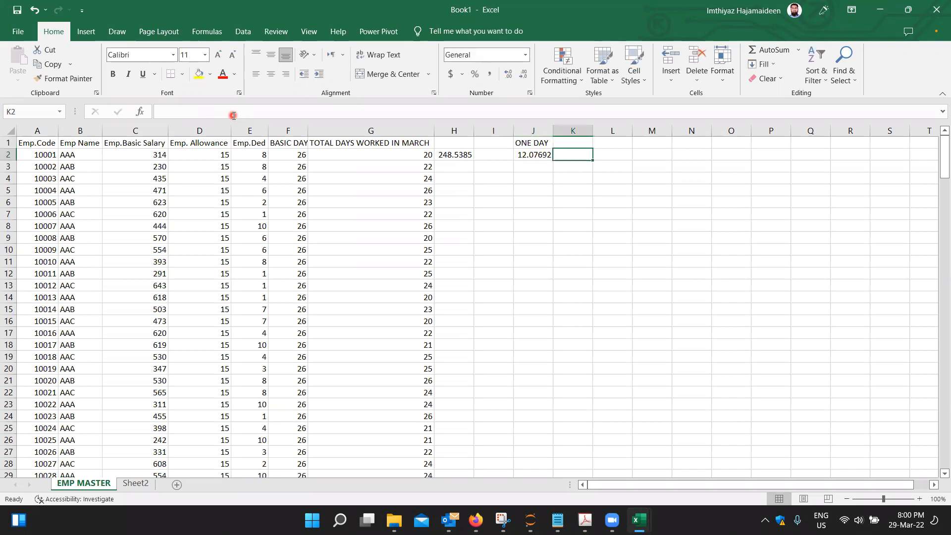
{"action": "type", "text": "=J2*"}
{"action": "key", "text": "Left"}
{"action": "key", "text": "Left"}
{"action": "key", "text": "Left"}
{"action": "key", "text": "Left"}
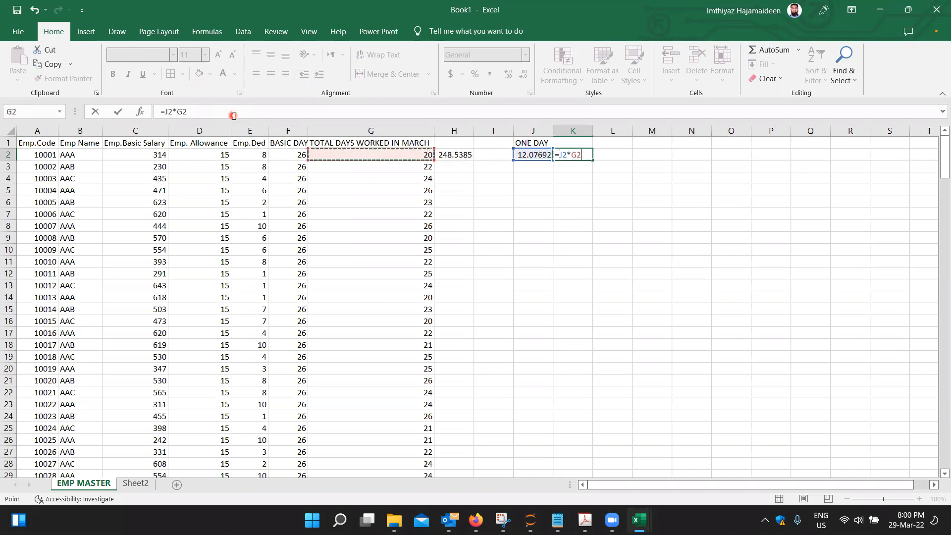
{"action": "key", "text": "Return"}
{"action": "key", "text": "Up"}
{"action": "key", "text": "Up"}
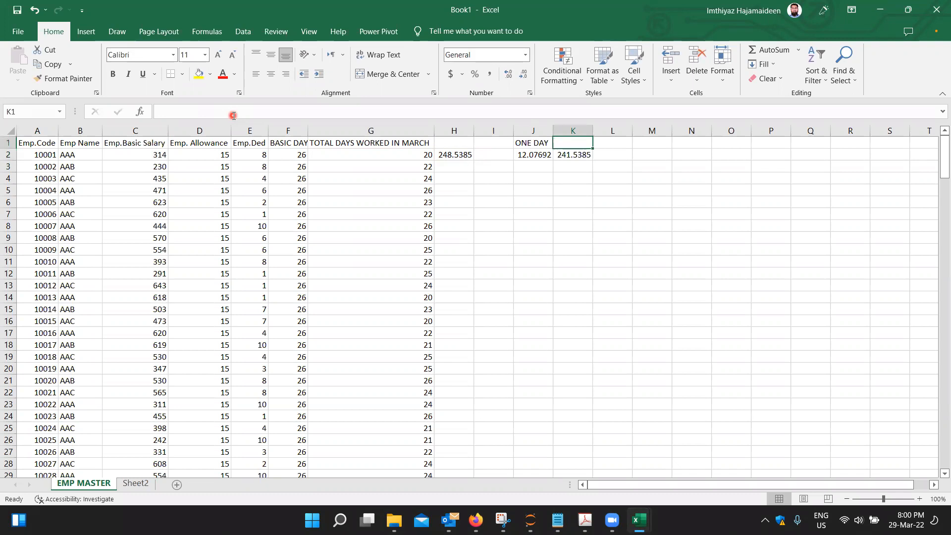
Add the header "GROSS SAL" in cell K1 above the gross salary calculation
{"action": "type", "text": "GROSS SAL"}
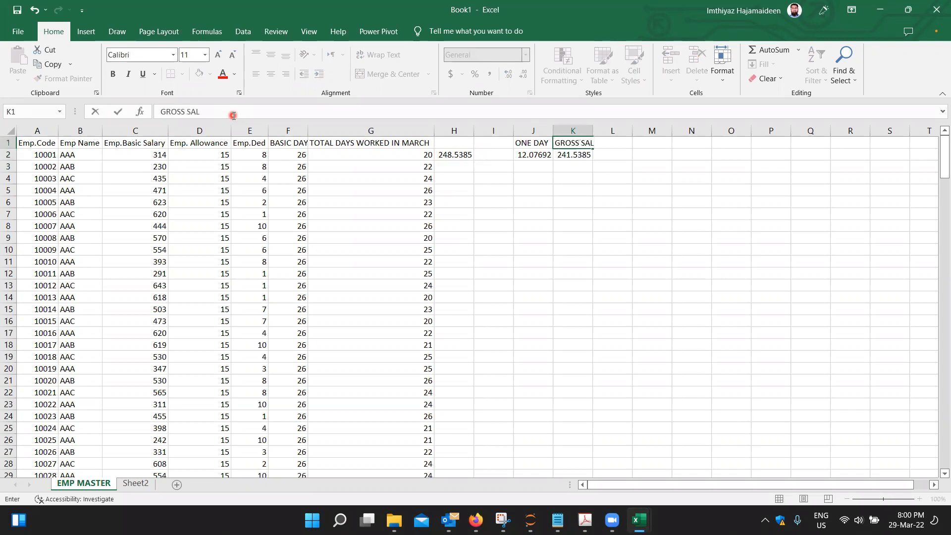
{"action": "key", "text": "Tab"}
{"action": "key", "text": "Down"}
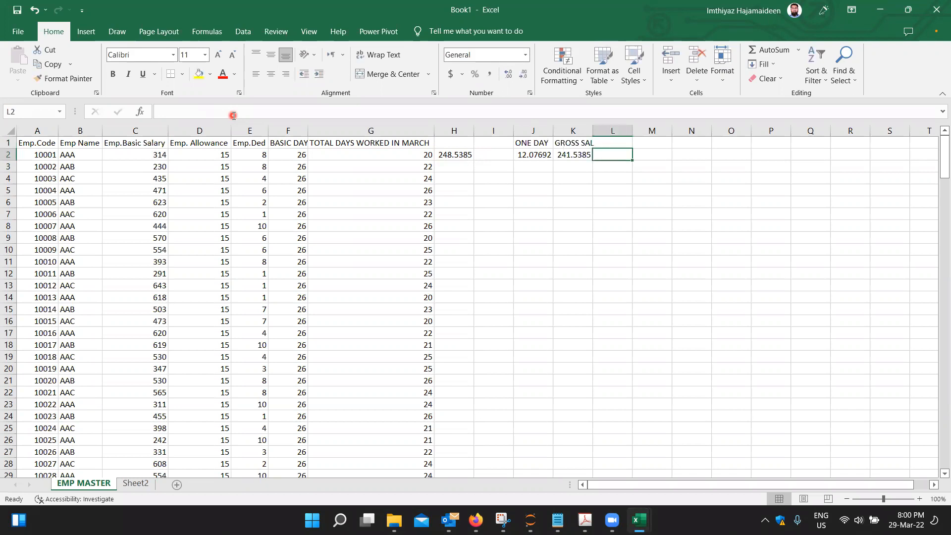
Add the employee allowance to the gross salary in cell L2 with the formula =K2+D2
{"action": "type", "text": "="}
{"action": "key", "text": "Left"}
{"action": "type", "text": "+"}
{"action": "key", "text": "Left"}
{"action": "key", "text": "Left"}
{"action": "key", "text": "Left"}
{"action": "key", "text": "Left"}
{"action": "key", "text": "Left"}
{"action": "key", "text": "Left"}
{"action": "key", "text": "Left"}
{"action": "key", "text": "Left"}
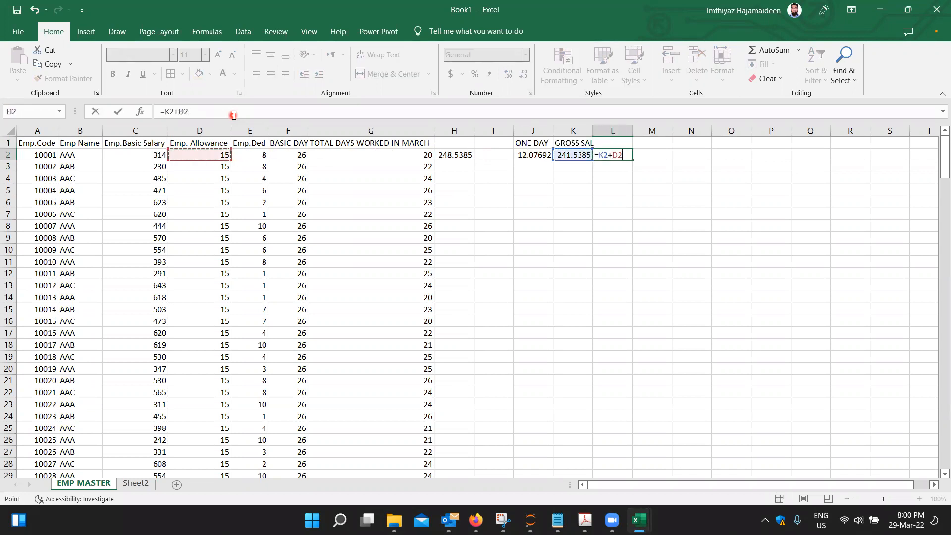
{"action": "key", "text": "Return"}
Enter the header "ALLOWA +" in cell L1 and "DED -" in cell M1
{"action": "key", "text": "Up"}
{"action": "key", "text": "Up"}
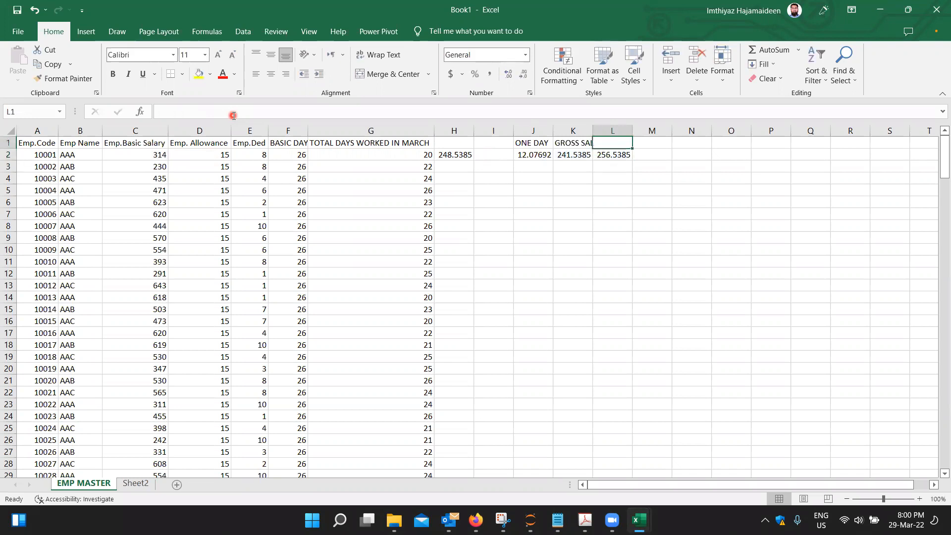
{"action": "type", "text": "ALLOWA +"}
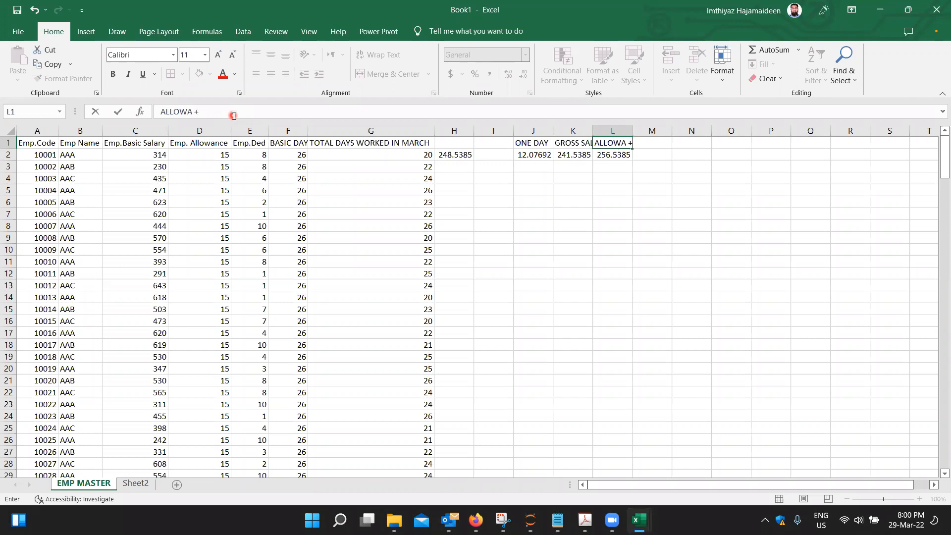
{"action": "key", "text": "Tab"}
{"action": "type", "text": "DED "}
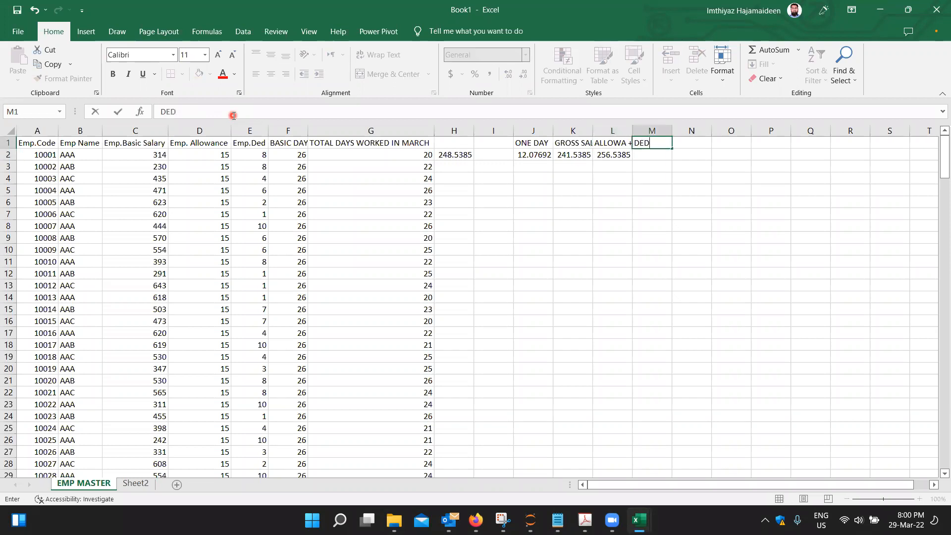
{"action": "type", "text": "-"}
{"action": "key", "text": "Return"}
Subtract the employee deduction from the allowance-inclusive salary in cell M2 with the formula =L2-E2
{"action": "type", "text": "="}
{"action": "key", "text": "Left"}
{"action": "type", "text": "-"}
{"action": "key", "text": "Left"}
{"action": "key", "text": "Left"}
{"action": "key", "text": "Left"}
{"action": "key", "text": "Left"}
{"action": "key", "text": "Left"}
{"action": "key", "text": "Left"}
{"action": "key", "text": "Left"}
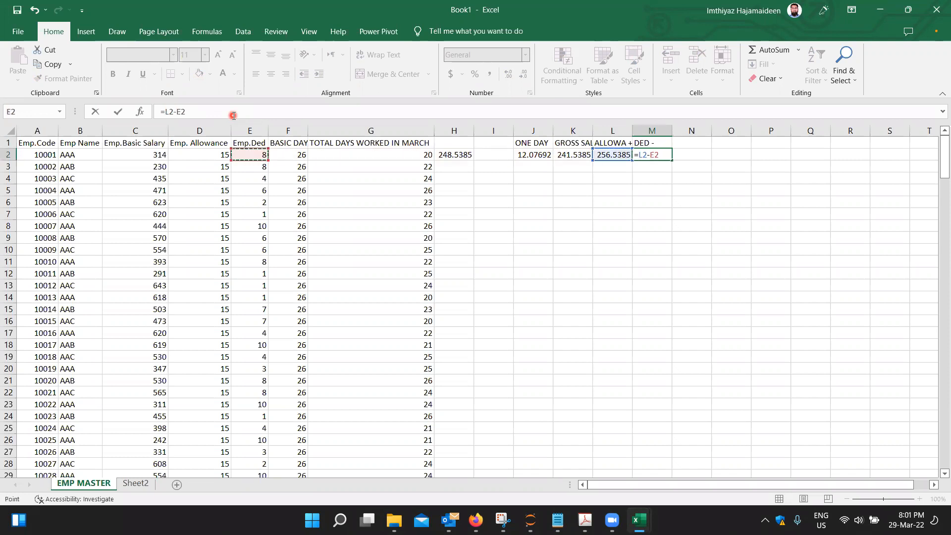
{"action": "key", "text": "Return"}
{"action": "key", "text": "Up"}
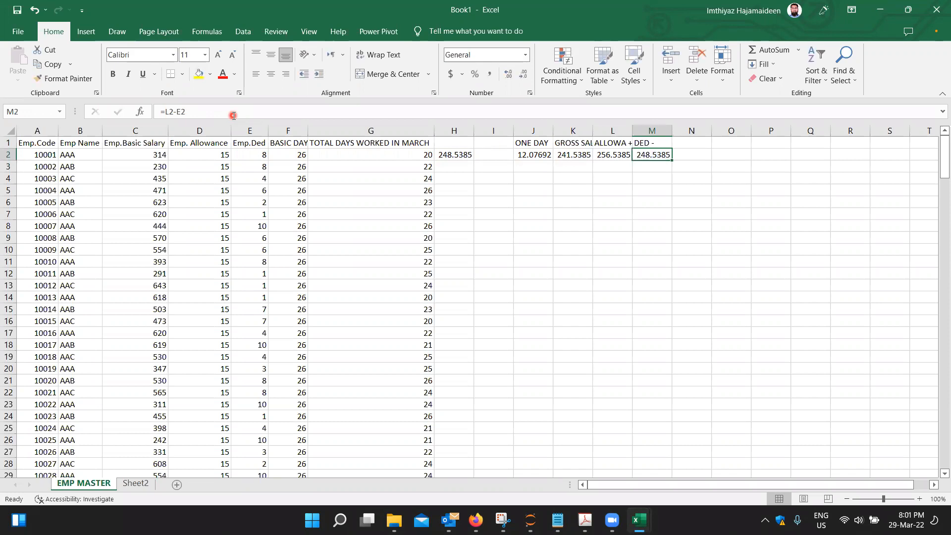
Enter the header "SALARY" in cell H1 above the calculated March salary
{"action": "key", "text": "Left"}
{"action": "key", "text": "Left"}
{"action": "key", "text": "Left"}
{"action": "key", "text": "Left"}
{"action": "key", "text": "Left"}
{"action": "key", "text": "Up"}
{"action": "key", "text": "F2"}
{"action": "type", "text": "FINAL SLA"}
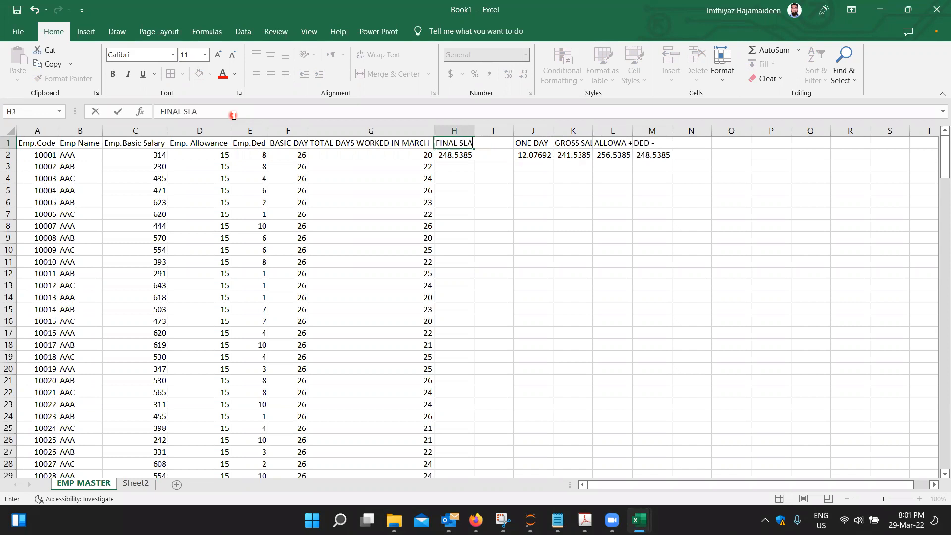
{"action": "key", "text": "BackSpace"}
{"action": "key", "text": "BackSpace"}
{"action": "type", "text": "A:ARY"}
{"action": "key", "text": "Return"}
{"action": "key", "text": "Up"}
{"action": "type", "text": "SALARY"}
{"action": "key", "text": "Return"}
Fill the salary formula from H2 down column H for all employees
{"action": "key", "text": "Up"}
{"action": "key", "text": "Down"}
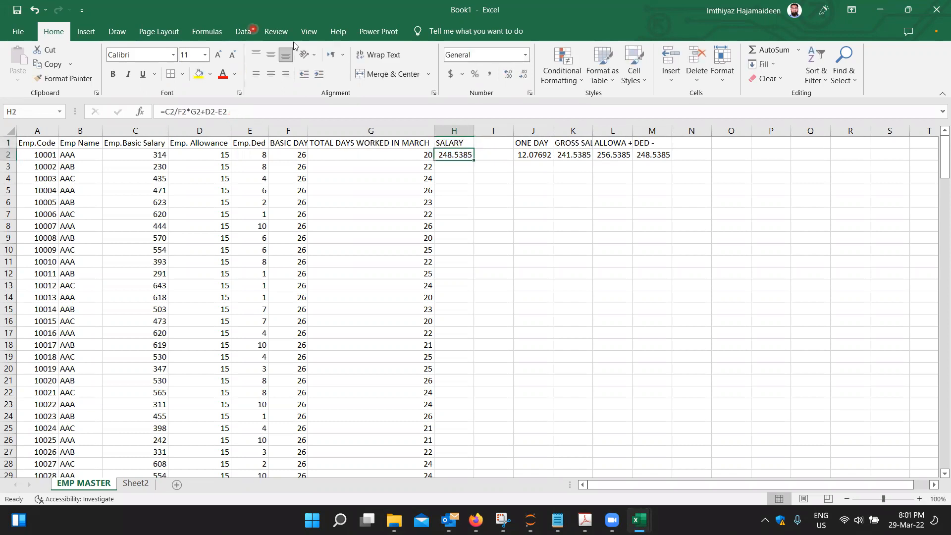
{"action": "double_click", "coordinate": [474, 162]}
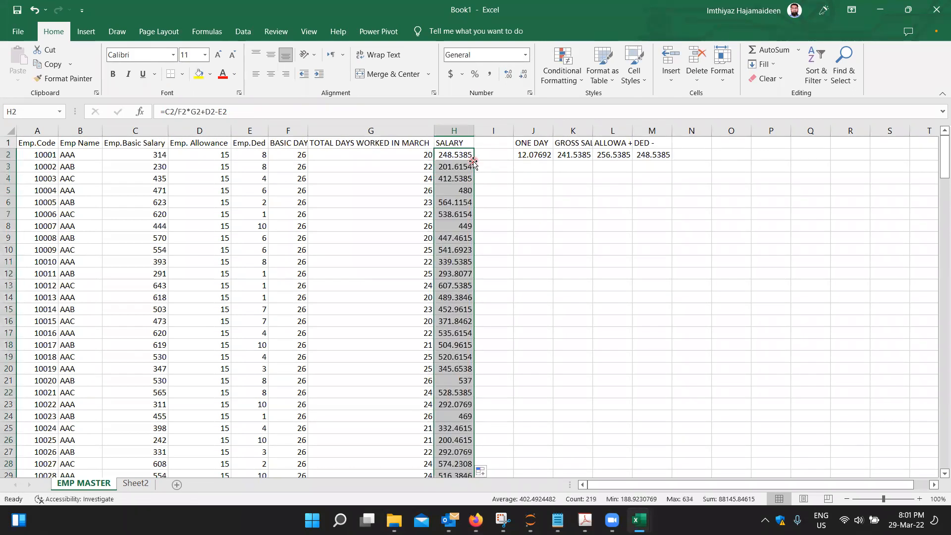
Format the entire SALARY column H with the Number format
{"action": "left_click", "coordinate": [460, 129]}
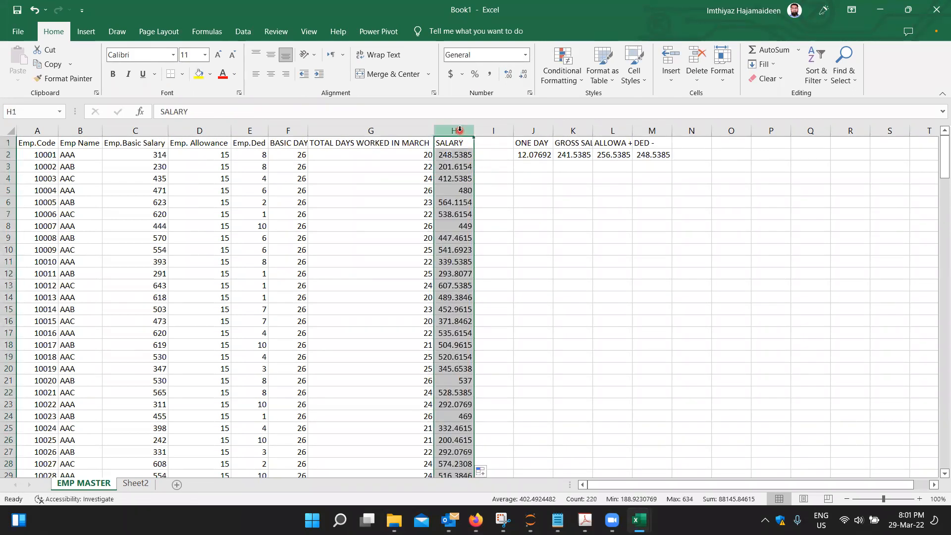
{"action": "left_click", "coordinate": [478, 53]}
{"action": "type", "text": "Number"}
{"action": "key", "text": "Return"}
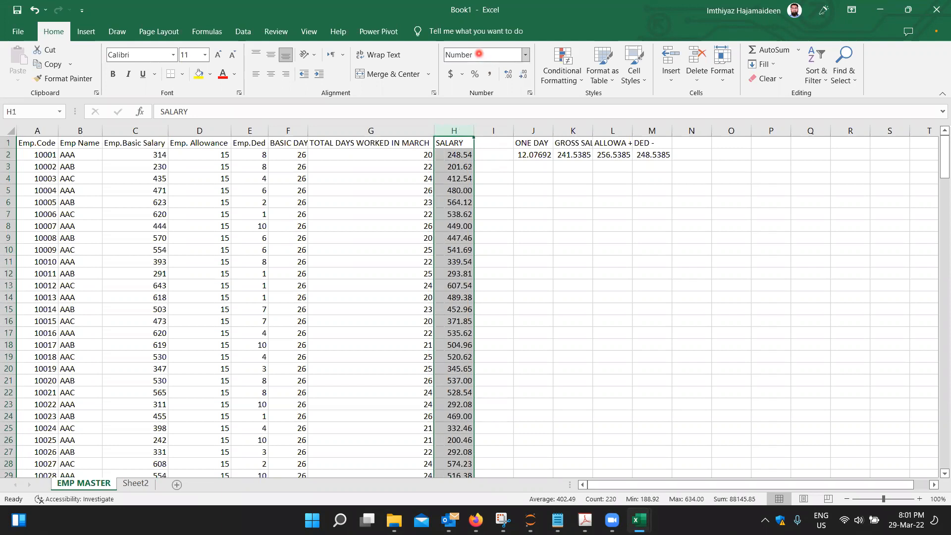
{"action": "left_click", "coordinate": [485, 166]}
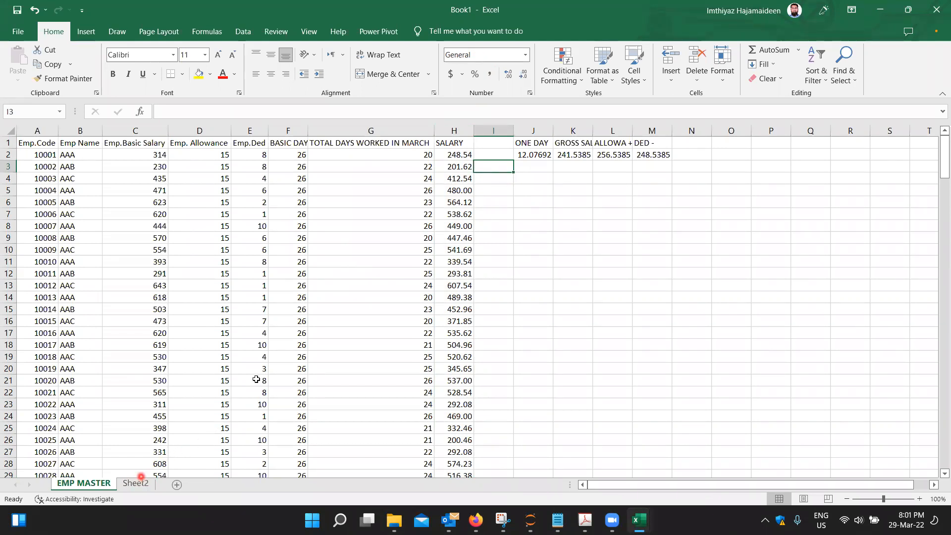
{"action": "left_click", "coordinate": [456, 177]}
{"action": "key", "text": "Up"}
{"action": "key", "text": "Up"}
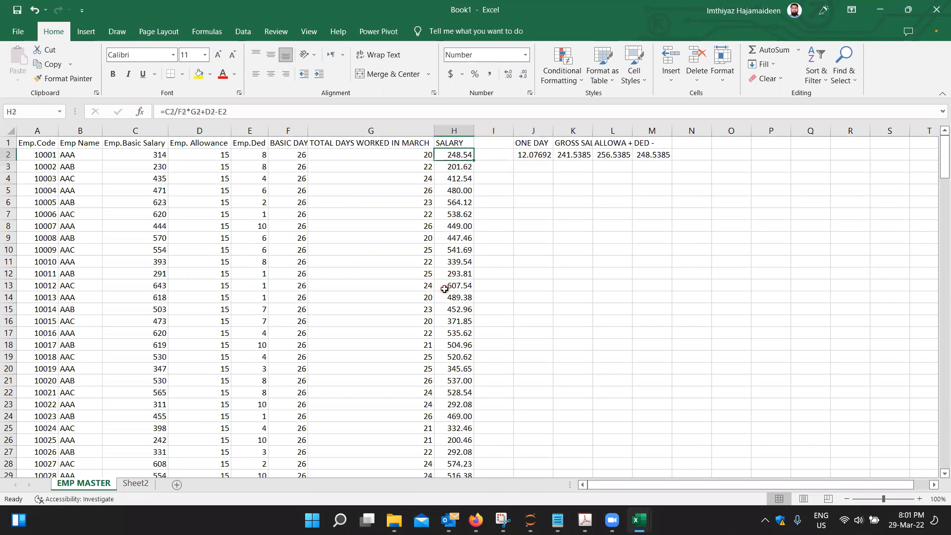
{"action": "key", "text": "Down"}
{"action": "key", "text": "Down"}
{"action": "key", "text": "Up"}
{"action": "key", "text": "Up"}
Switch to the Book2 workbook and delete rows 116 to 142 from the PAYROLL sheet
{"action": "key", "text": "alt+Tab"}
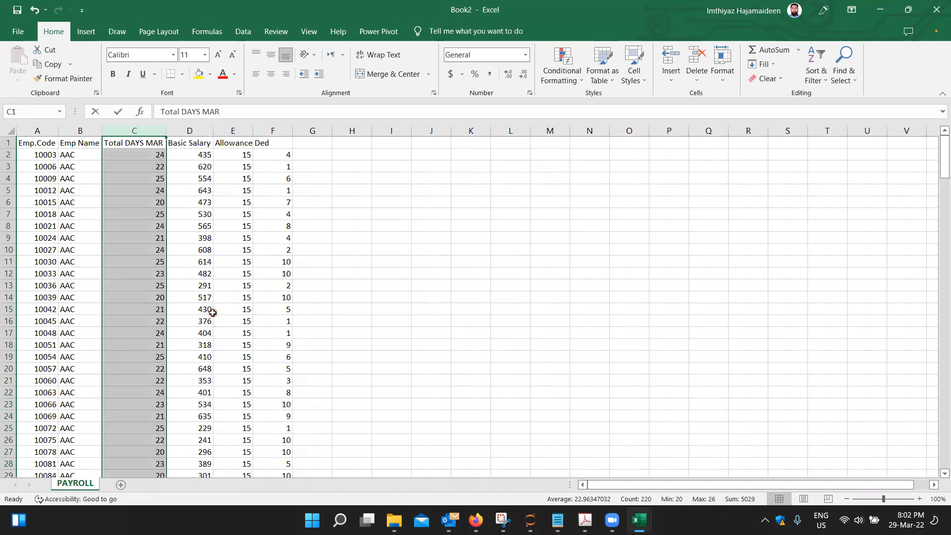
{"action": "key", "text": "Down"}
{"action": "key", "text": "Down"}
{"action": "key", "text": "Down"}
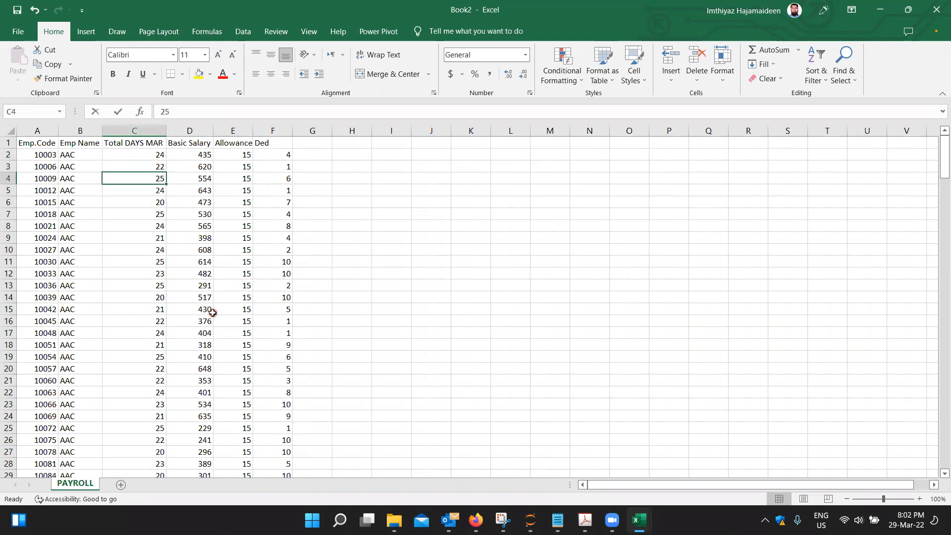
{"action": "key", "text": "Page_Down"}
{"action": "key", "text": "Page_Down"}
{"action": "key", "text": "Page_Down"}
{"action": "key", "text": "Page_Down"}
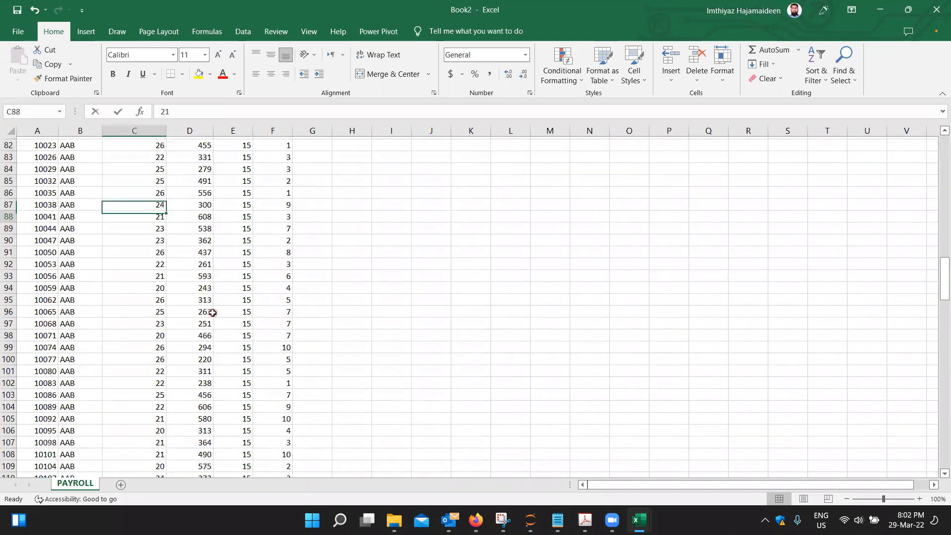
{"action": "key", "text": "shift+Down"}
{"action": "key", "text": "shift+Down"}
{"action": "key", "text": "shift+Down"}
{"action": "key", "text": "shift+Down"}
{"action": "key", "text": "shift+Down"}
{"action": "key", "text": "shift+Down"}
{"action": "key", "text": "shift+Down"}
{"action": "key", "text": "shift+Down"}
{"action": "key", "text": "shift+Down"}
{"action": "key", "text": "shift+Down"}
{"action": "key", "text": "shift+Down"}
{"action": "key", "text": "shift+Down"}
{"action": "key", "text": "shift+Down"}
{"action": "key", "text": "shift+Down"}
{"action": "key", "text": "shift+Down"}
{"action": "key", "text": "shift+Down"}
{"action": "key", "text": "shift+Down"}
{"action": "key", "text": "shift+Down"}
{"action": "key", "text": "shift+Down"}
{"action": "key", "text": "shift+Down"}
{"action": "key", "text": "shift+Down"}
{"action": "key", "text": "shift+Down"}
{"action": "key", "text": "shift+Down"}
{"action": "key", "text": "shift+Down"}
{"action": "key", "text": "shift+Down"}
{"action": "key", "text": "shift+Down"}
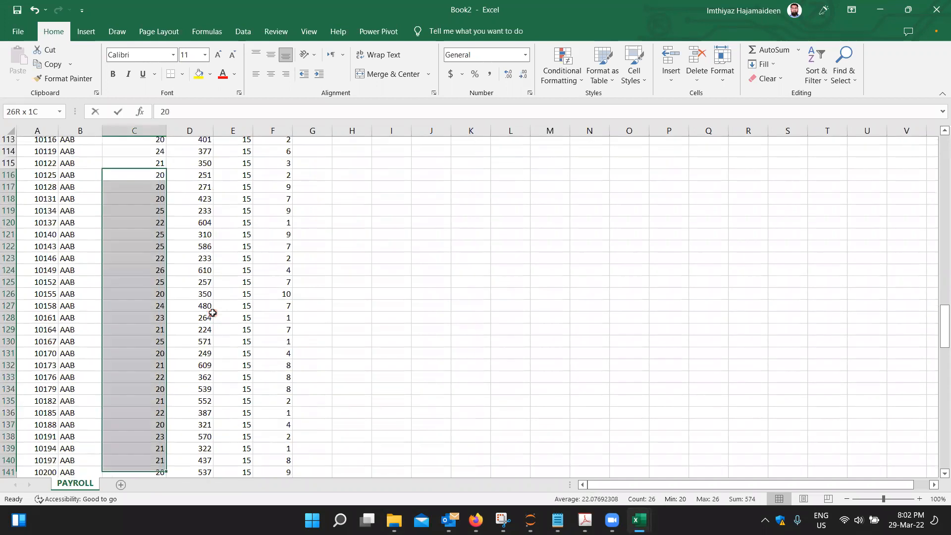
{"action": "key", "text": "shift+space"}
{"action": "key", "text": "ctrl+minus"}
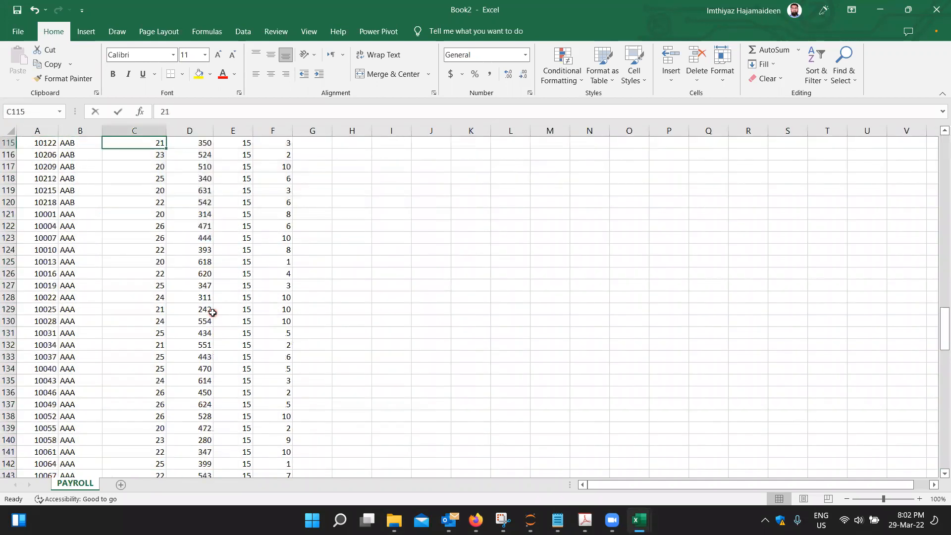
Select all remaining employee codes in column A of the PAYROLL sheet, from A2 down, to check their count
{"action": "key", "text": "ctrl+Left"}
{"action": "key", "text": "ctrl+Up"}
{"action": "key", "text": "Down"}
{"action": "key", "text": "ctrl+shift+Down"}
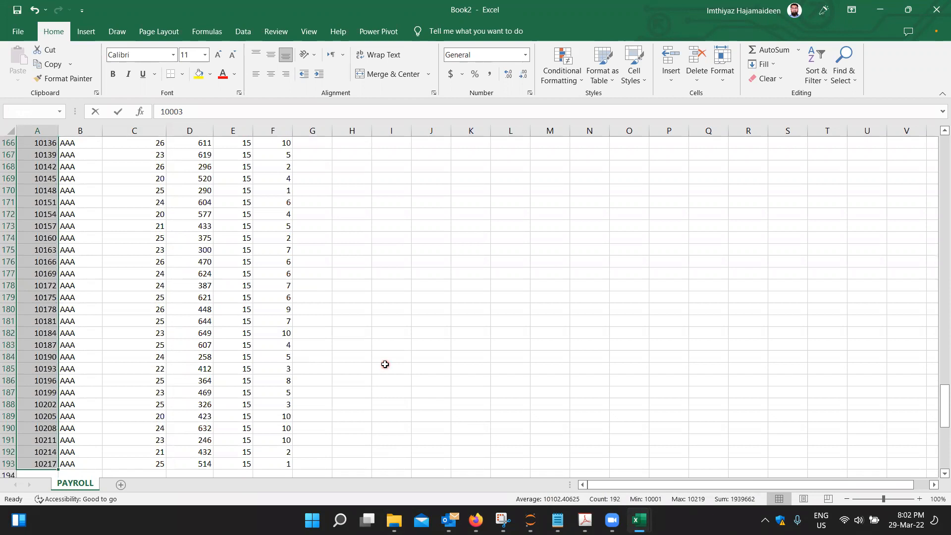
Return to Book1, turn on filtering for the EMP MASTER table, and filter the SALARY column to show only #N/A
{"action": "key", "text": "alt+Tab"}
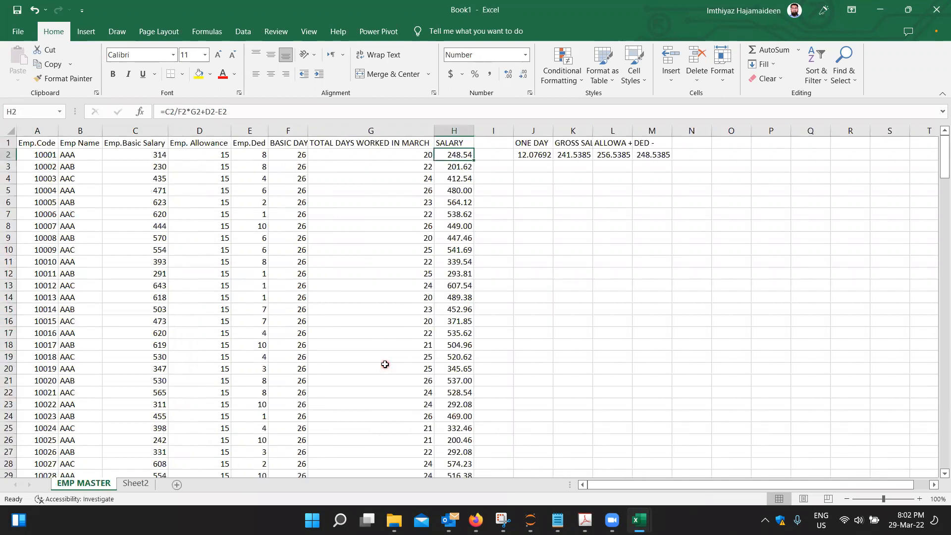
{"action": "key", "text": "Up"}
{"action": "key", "text": "ctrl+shift+l"}
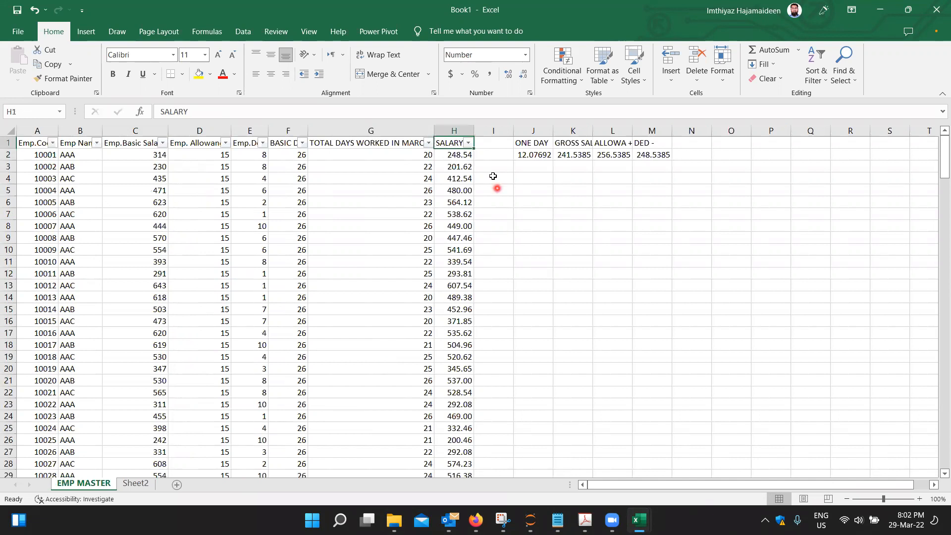
{"action": "left_click", "coordinate": [469, 143]}
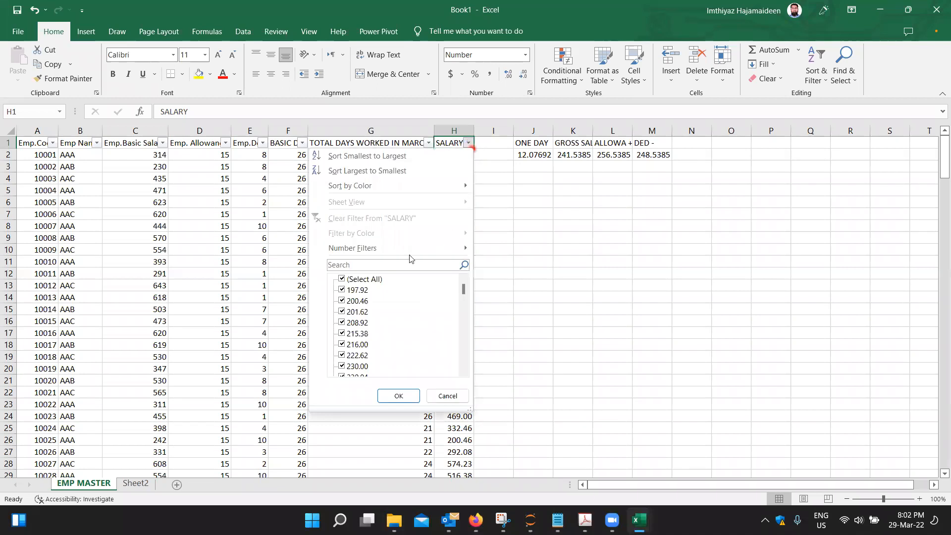
{"action": "left_click", "coordinate": [415, 283]}
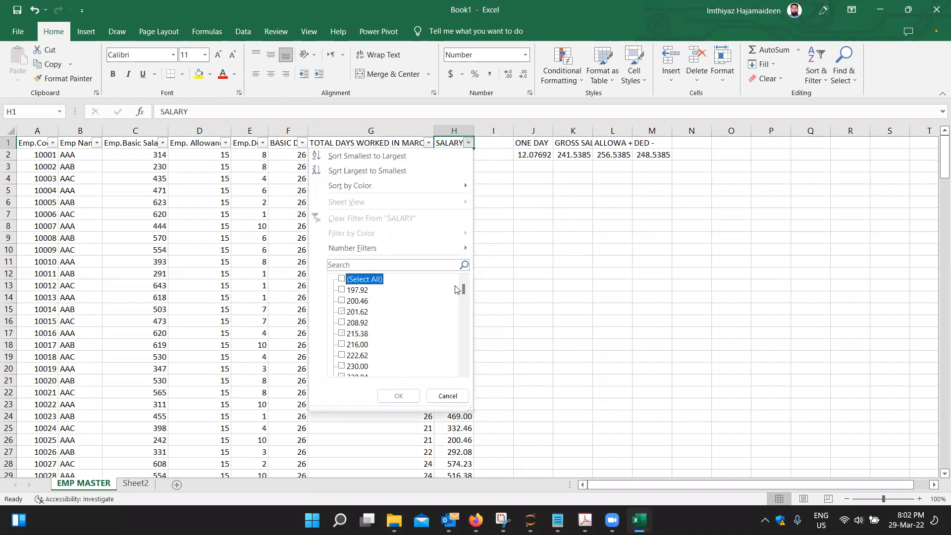
{"action": "left_click_drag", "start_coordinate": [464, 292], "coordinate": [465, 376]}
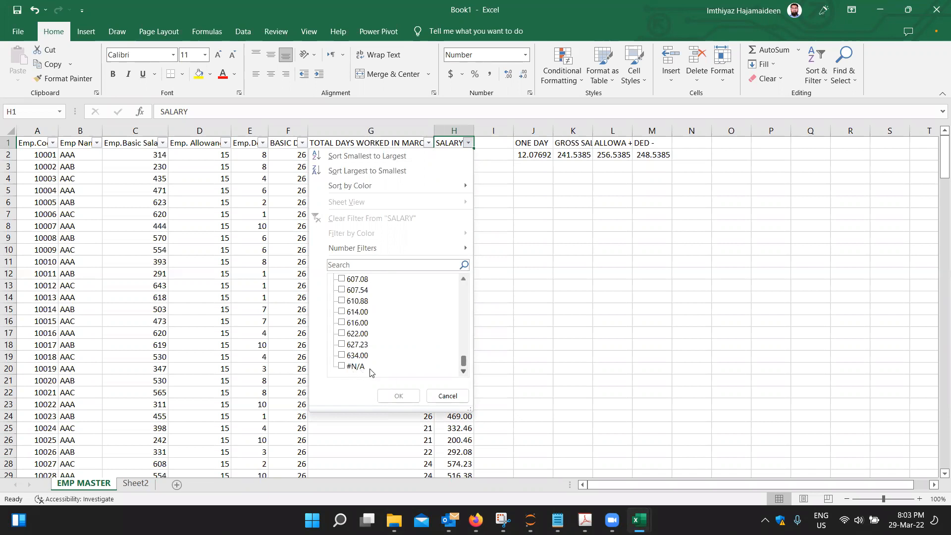
{"action": "left_click", "coordinate": [341, 367]}
{"action": "left_click", "coordinate": [399, 396]}
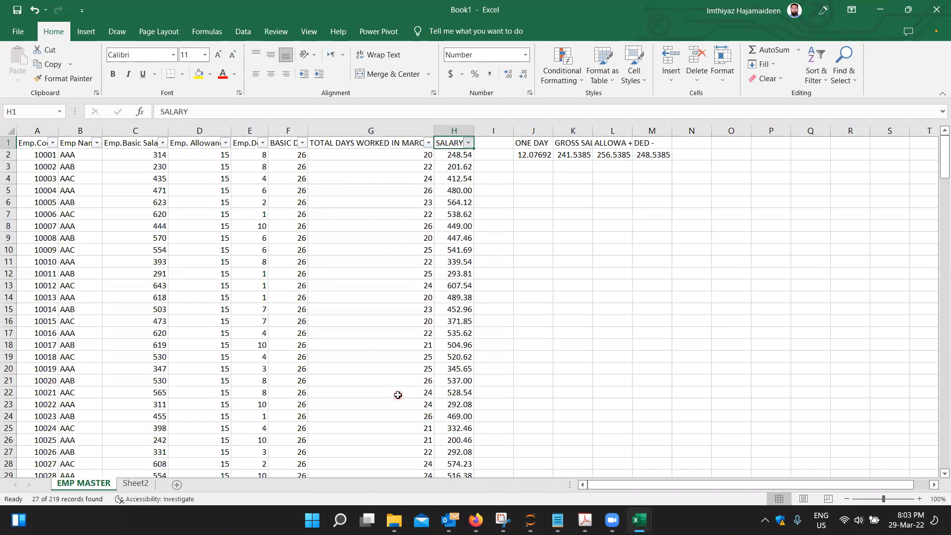
Examine the days-worked lookup cells and the salary cells of the filtered rows
{"action": "left_click", "coordinate": [394, 159]}
{"action": "key", "text": "End"}
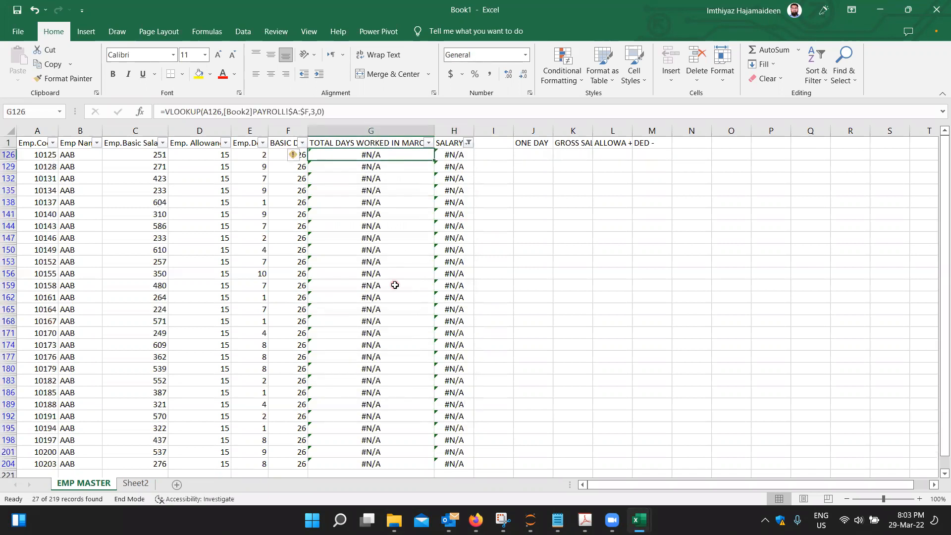
{"action": "key", "text": "shift+Down"}
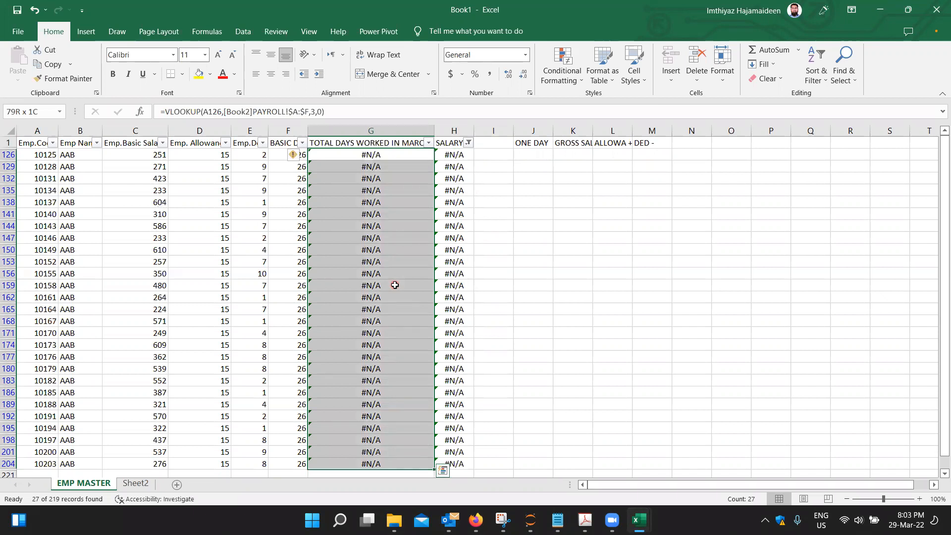
{"action": "key", "text": "Up"}
{"action": "key", "text": "Down"}
{"action": "key", "text": "Down"}
{"action": "key", "text": "Right"}
{"action": "key", "text": "Up"}
{"action": "key", "text": "Up"}
{"action": "key", "text": "Down"}
{"action": "key", "text": "Down"}
{"action": "key", "text": "Left"}
{"action": "key", "text": "Left"}
{"action": "key", "text": "Up"}
{"action": "key", "text": "Right"}
{"action": "key", "text": "Up"}
{"action": "key", "text": "Down"}
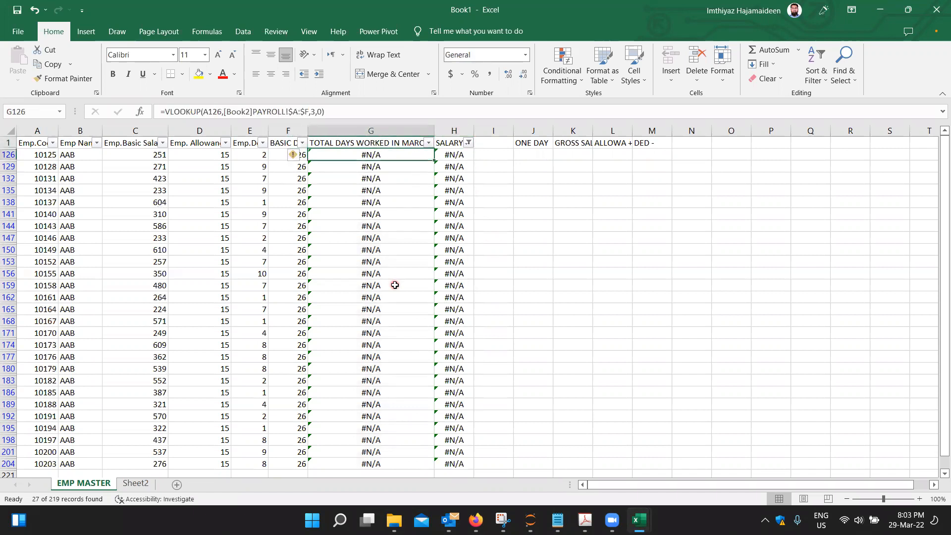
Compare the employee code in A126 with the lookup formulas in the TOTAL DAYS WORKED IN MARCH column
{"action": "key", "text": "Left"}
{"action": "key", "text": "Left"}
{"action": "key", "text": "Left"}
{"action": "key", "text": "Left"}
{"action": "key", "text": "Left"}
{"action": "key", "text": "Left"}
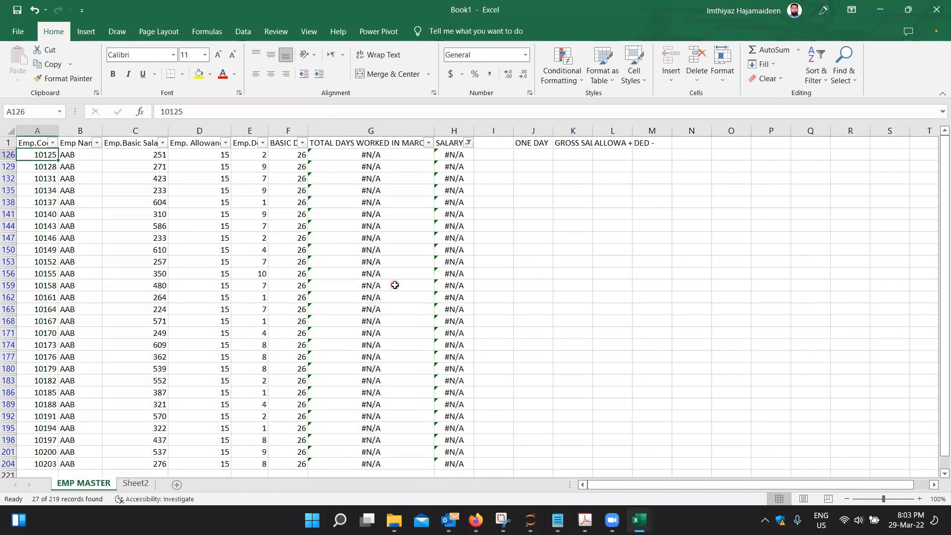
{"action": "key", "text": "Right"}
{"action": "key", "text": "Right"}
{"action": "key", "text": "Right"}
{"action": "key", "text": "Right"}
{"action": "key", "text": "Right"}
{"action": "key", "text": "Right"}
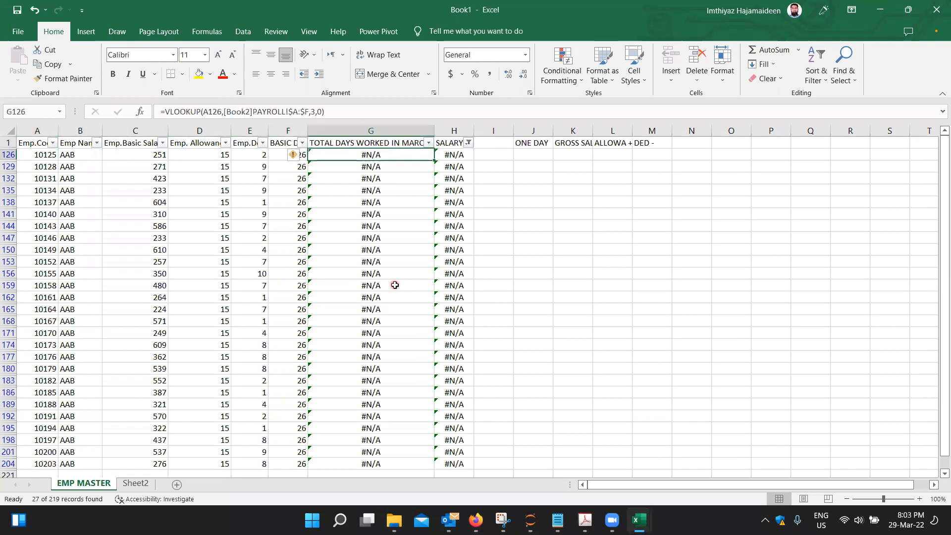
{"action": "key", "text": "Up"}
{"action": "key", "text": "Down"}
{"action": "key", "text": "Down"}
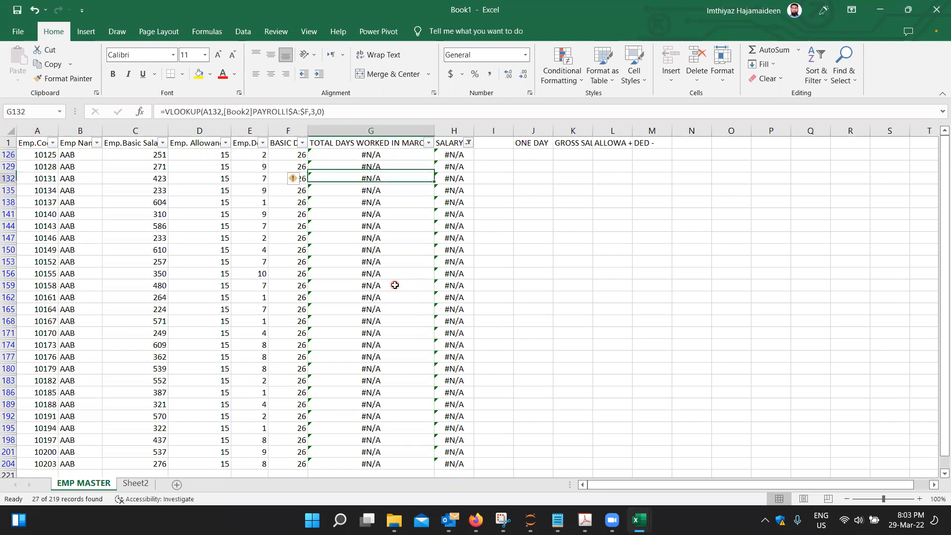
{"action": "key", "text": "Up"}
{"action": "key", "text": "Up"}
{"action": "key", "text": "Down"}
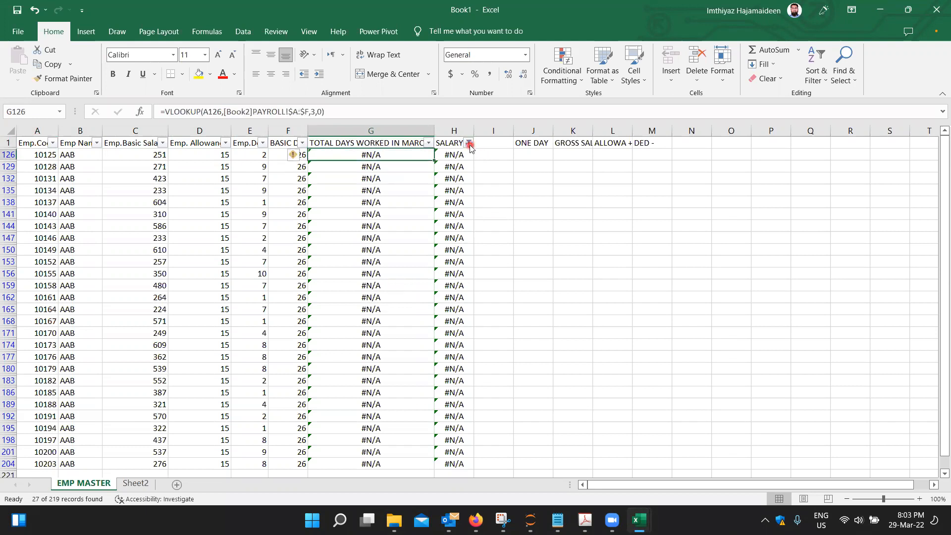
Restore all values in the SALARY column filter so every EMP MASTER row shows again
{"action": "left_click", "coordinate": [468, 142]}
{"action": "left_click", "coordinate": [376, 278]}
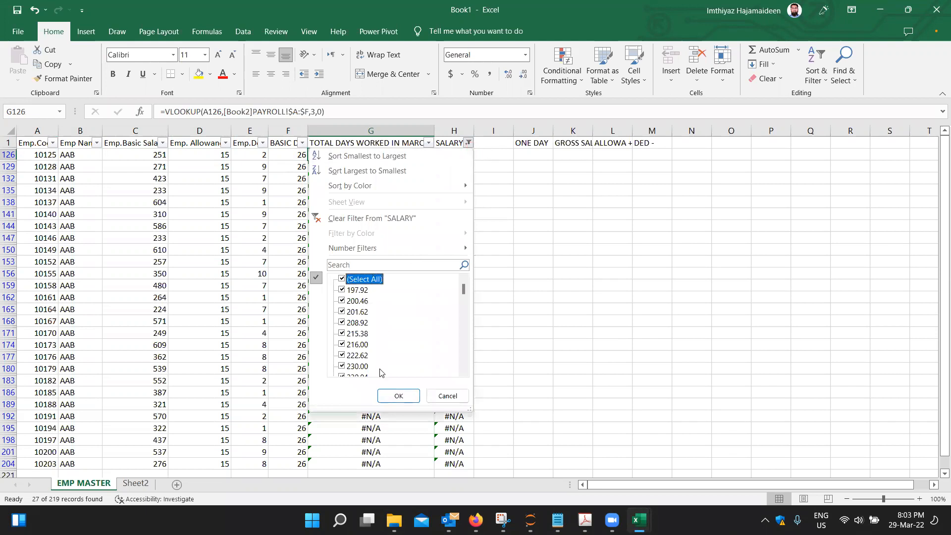
{"action": "left_click", "coordinate": [396, 395]}
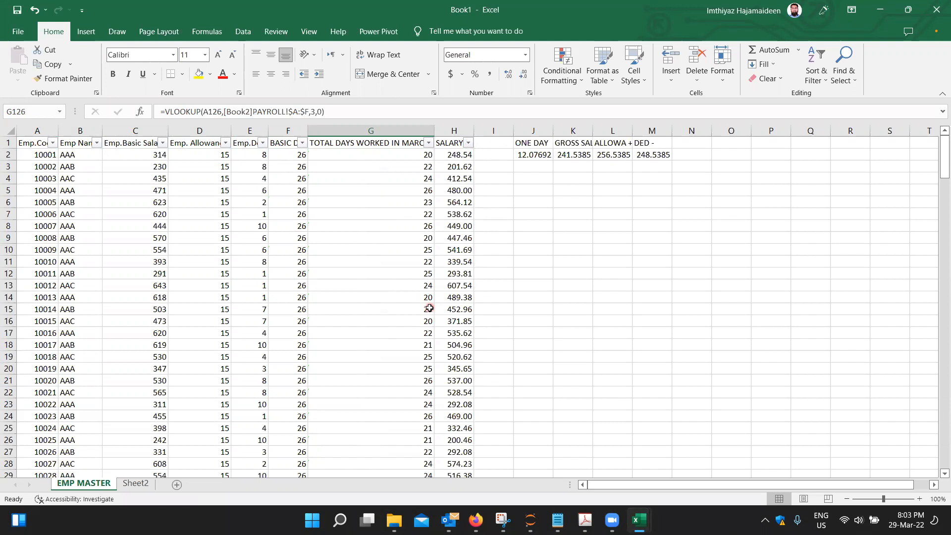
Copy the VLOOKUP expression from the formula in G2 and delete it, keeping only the equals sign
{"action": "left_click", "coordinate": [398, 153]}
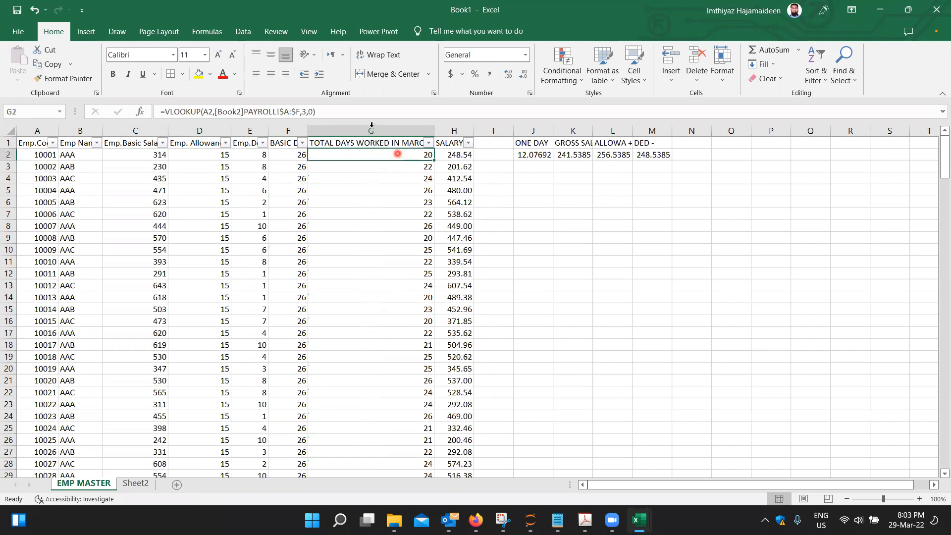
{"action": "key", "text": "F2"}
{"action": "key", "text": "Home"}
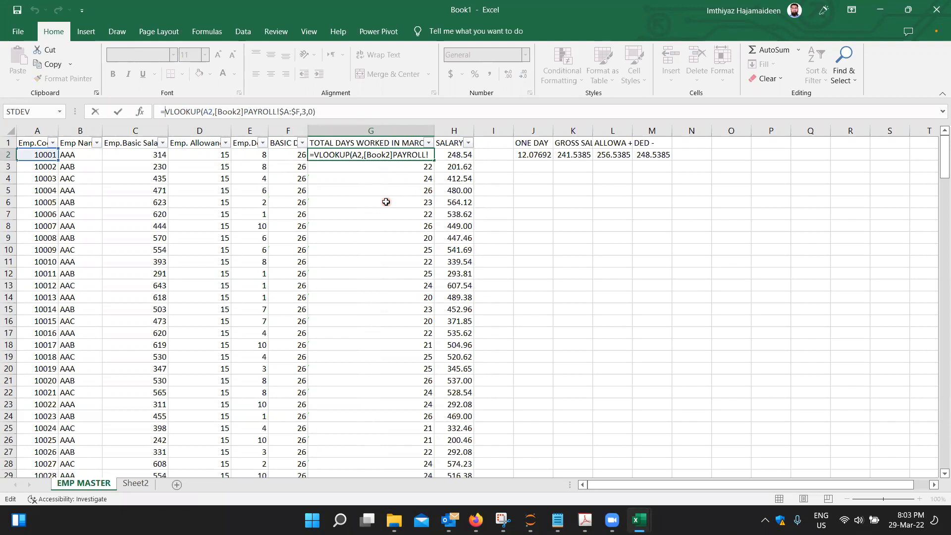
{"action": "key", "text": "shift+End"}
{"action": "key", "text": "ctrl+c"}
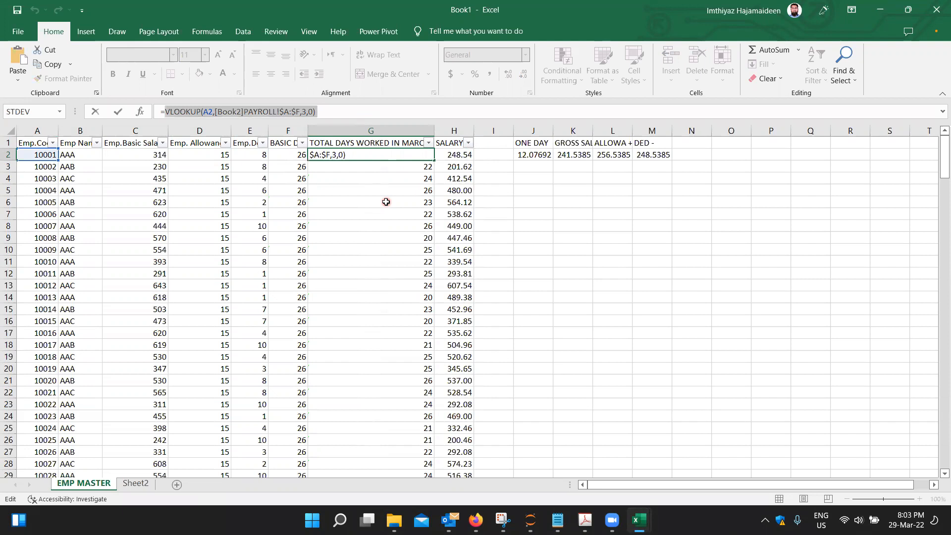
{"action": "key", "text": "BackSpace"}
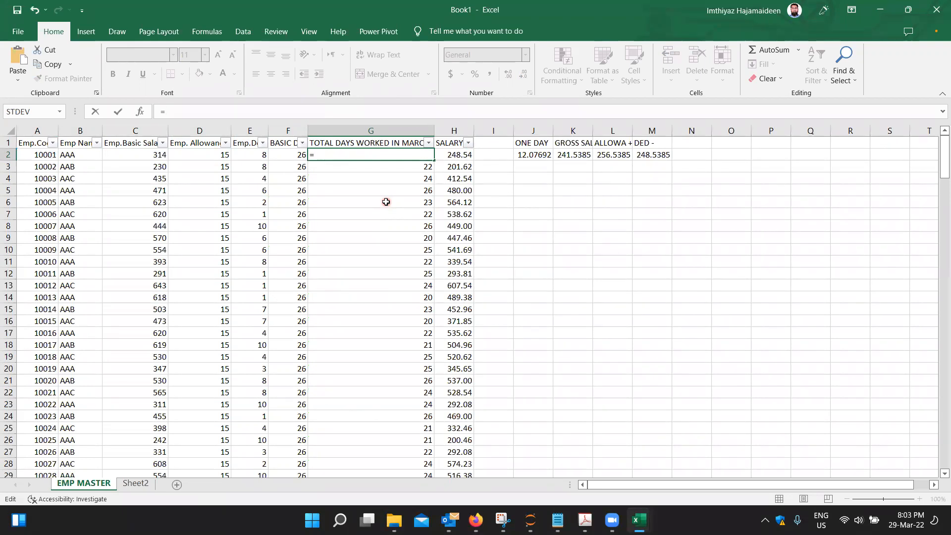
Complete G2 as =IFERROR(VLOOKUP(A2,[Book2]PAYROLL!$A:$F,3,0),0), reusing the copied lookup
{"action": "type", "text": "if"}
{"action": "key", "text": "Down"}
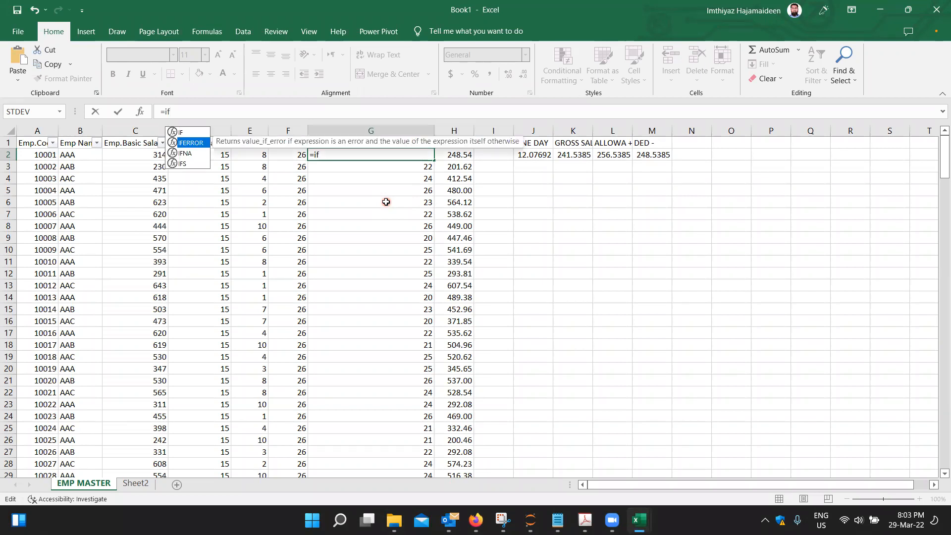
{"action": "key", "text": "Tab"}
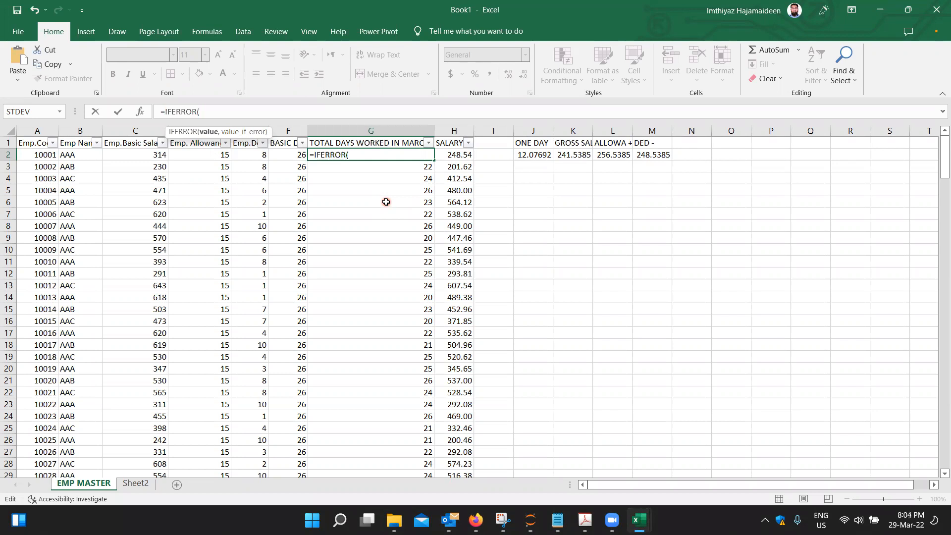
{"action": "type", "text": "0"}
{"action": "type", "text": ","}
{"action": "key", "text": "BackSpace"}
{"action": "key", "text": "BackSpace"}
{"action": "key", "text": "ctrl+v"}
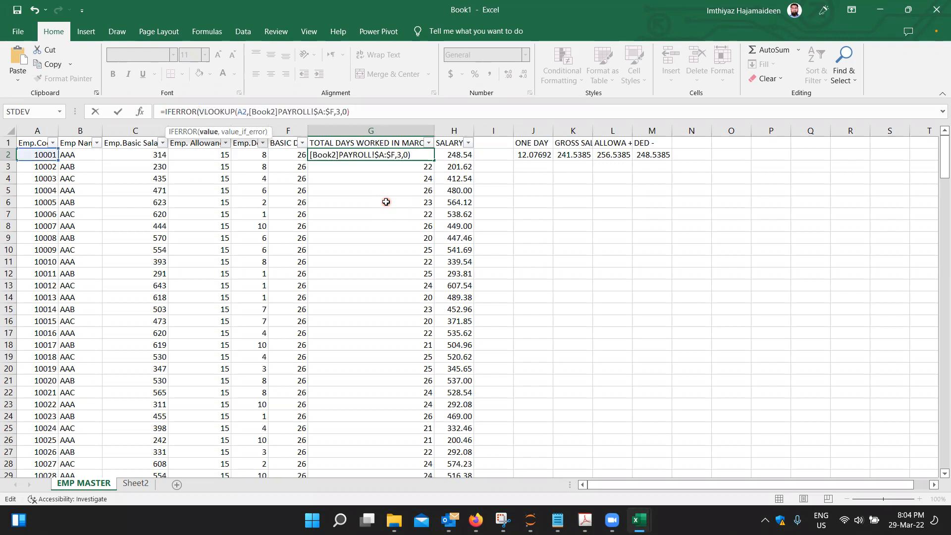
{"action": "type", "text": ",0)"}
{"action": "key", "text": "Return"}
Fill the IFERROR formula from G2 down the whole TOTAL DAYS WORKED IN MARCH column
{"action": "key", "text": "Up"}
{"action": "key", "text": "Up"}
{"action": "key", "text": "Down"}
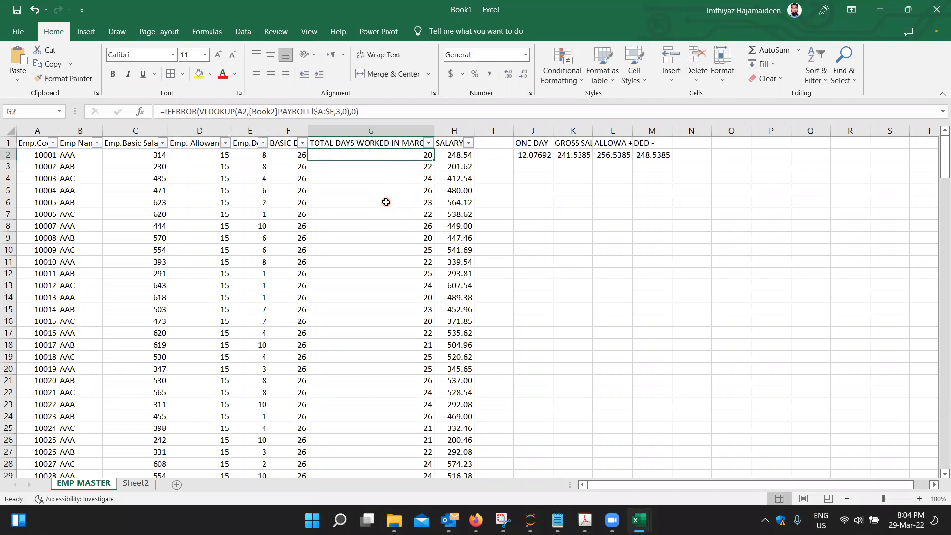
{"action": "double_click", "coordinate": [435, 161]}
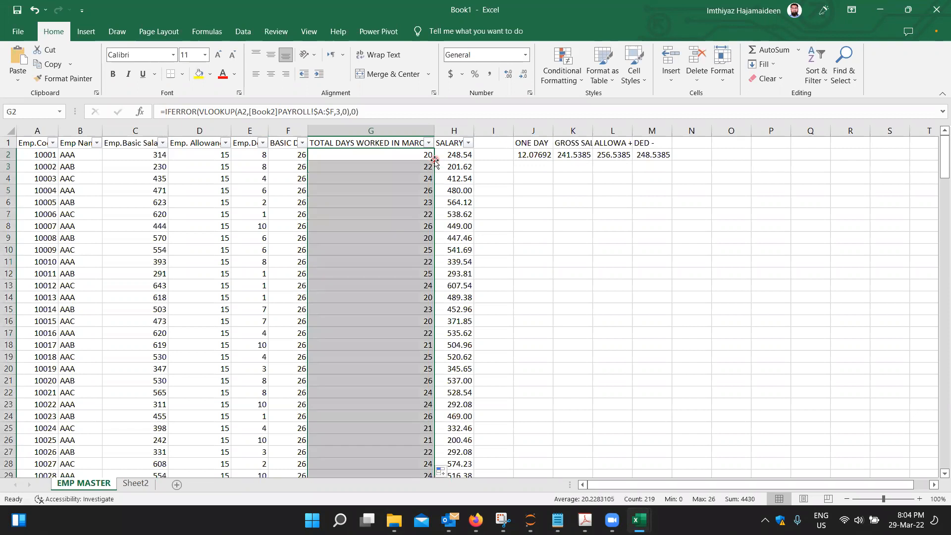
{"action": "left_click", "coordinate": [433, 163]}
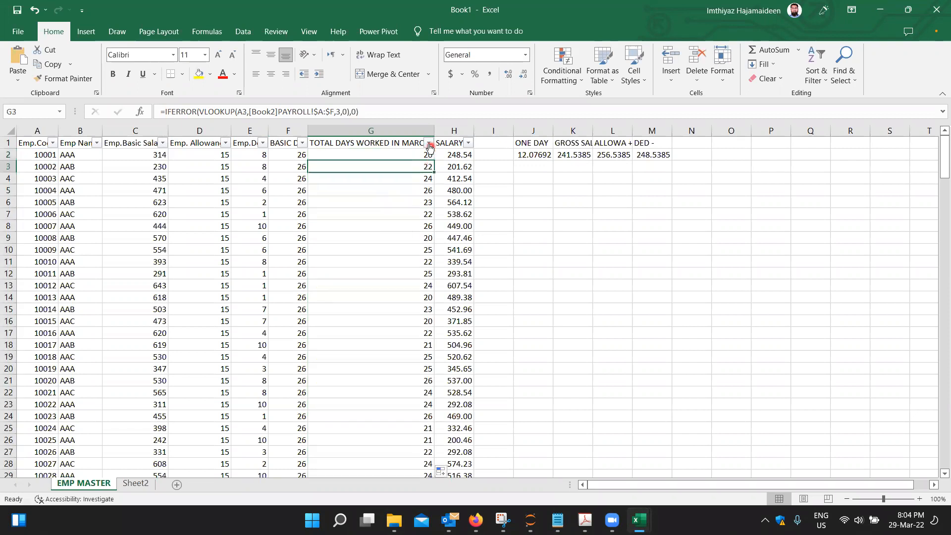
Filter the TOTAL DAYS WORKED IN MARCH column to show only 0
{"action": "left_click", "coordinate": [429, 143]}
{"action": "left_click", "coordinate": [325, 280]}
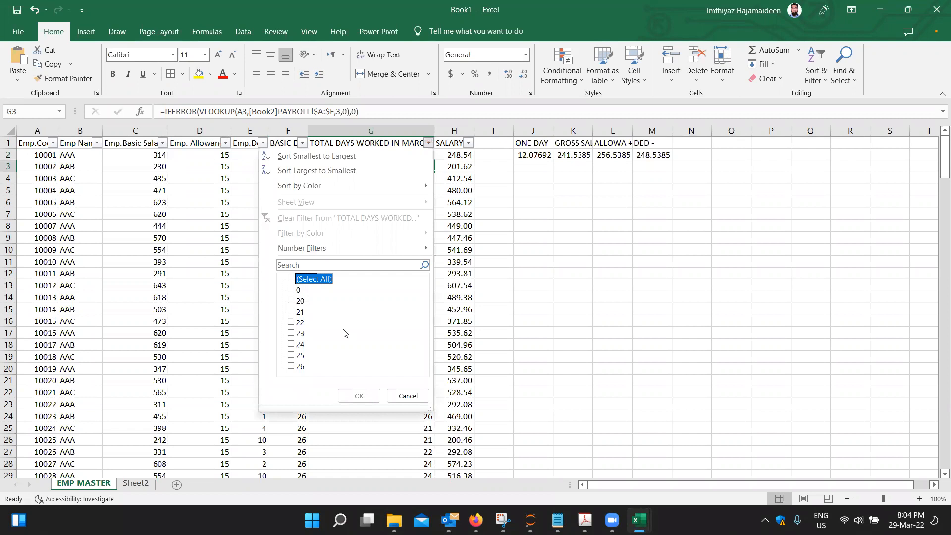
{"action": "left_click", "coordinate": [297, 290]}
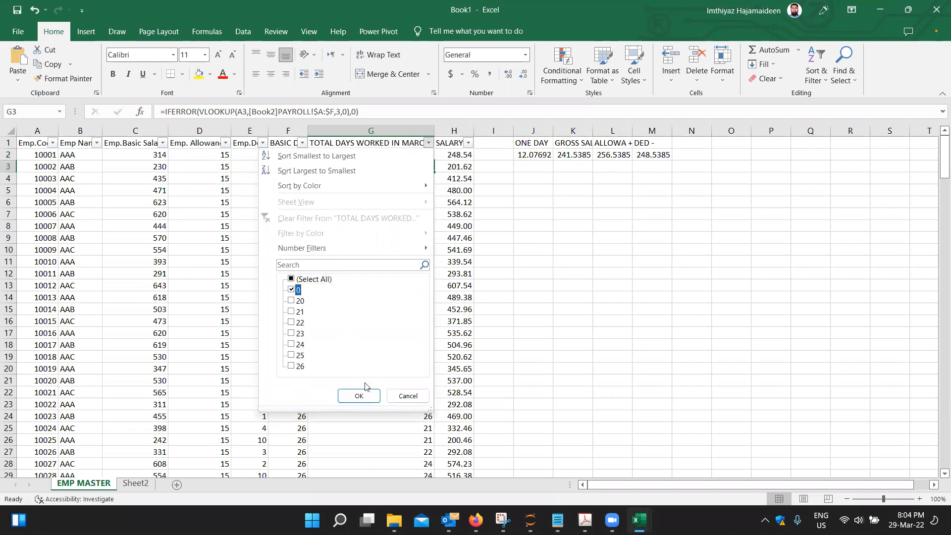
{"action": "left_click", "coordinate": [358, 395]}
Select the filtered days-worked cells from G126 down to check their count, and compare G126 with the salary formula in H126
{"action": "key", "text": "ctrl+Up"}
{"action": "key", "text": "Down"}
{"action": "key", "text": "End"}
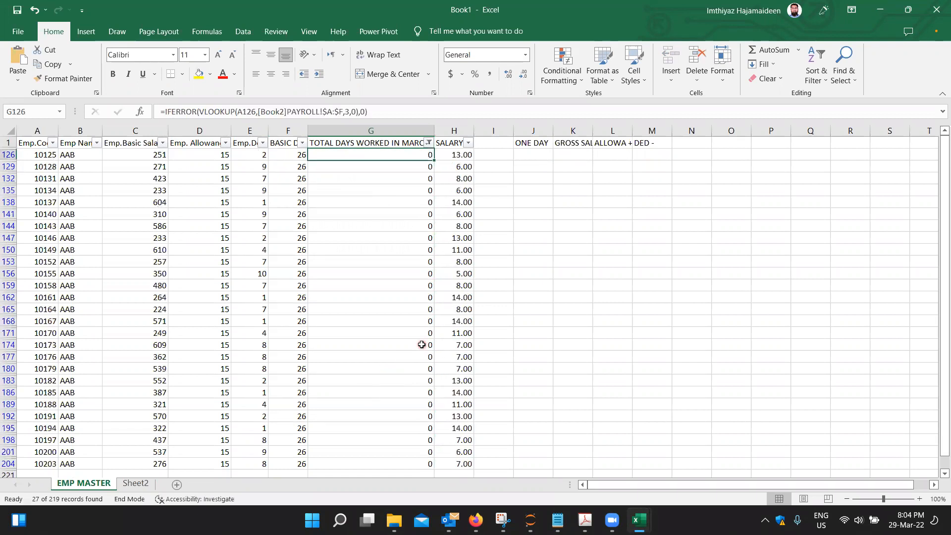
{"action": "key", "text": "shift+Down"}
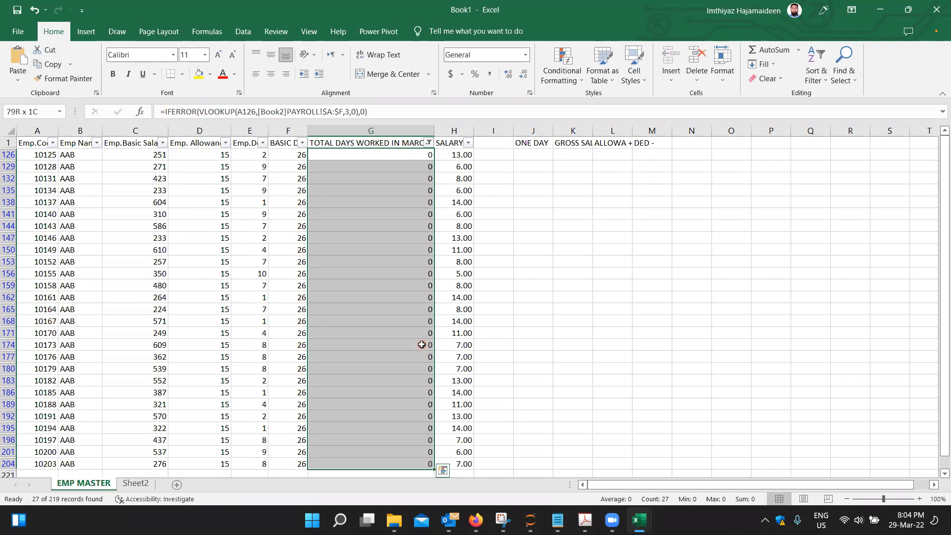
{"action": "key", "text": "Right"}
{"action": "key", "text": "Up"}
{"action": "key", "text": "Down"}
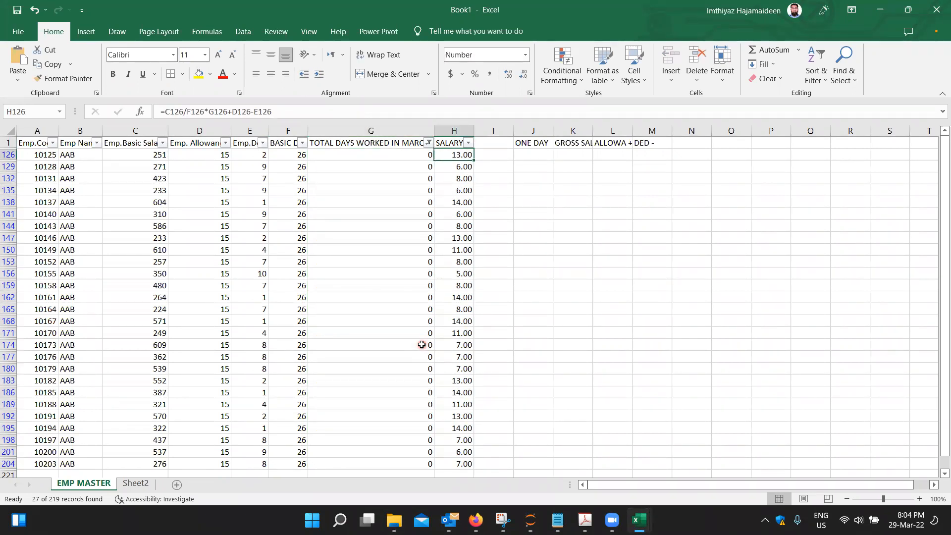
{"action": "key", "text": "Left"}
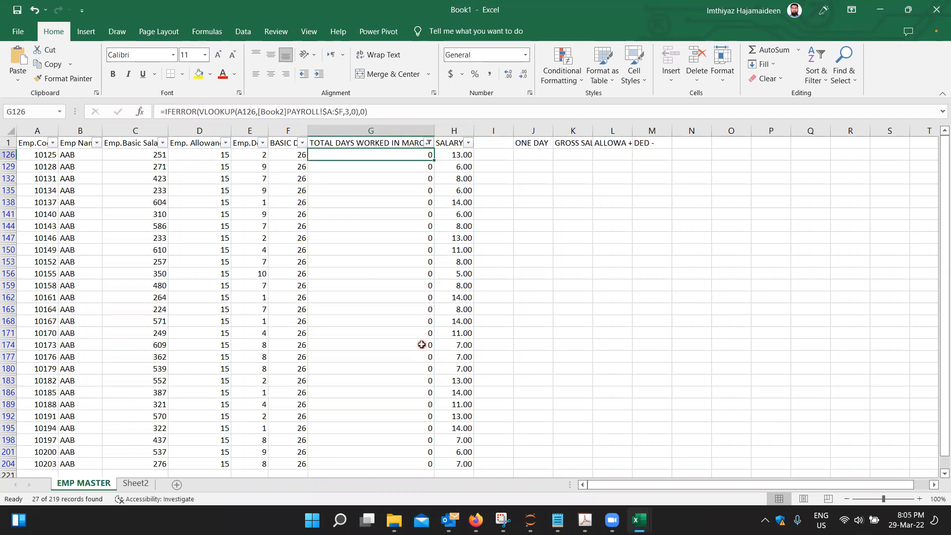
{"action": "key", "text": "Right"}
{"action": "key", "text": "Up"}
{"action": "key", "text": "Down"}
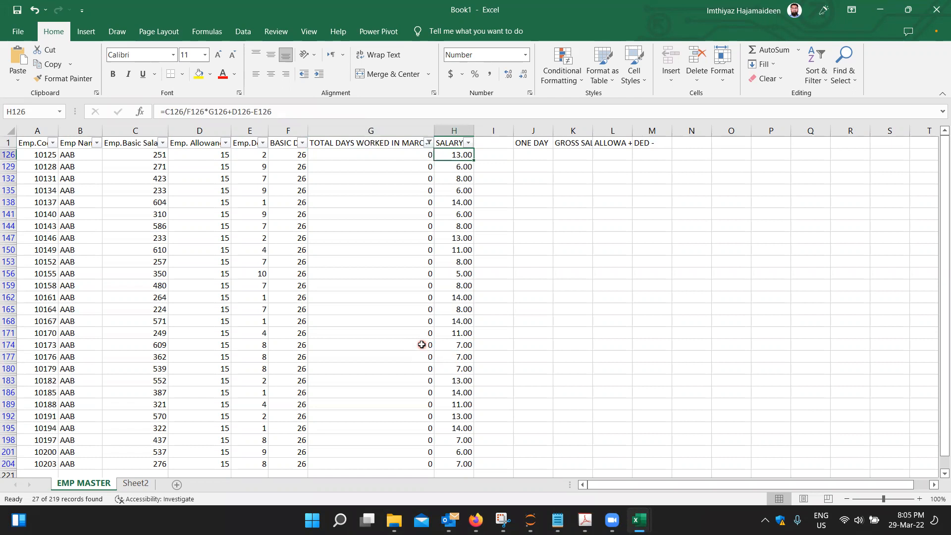
Look through the salary cells of the filtered rows from H126 down to H147 and return to H126
{"action": "key", "text": "Down"}
{"action": "key", "text": "Down"}
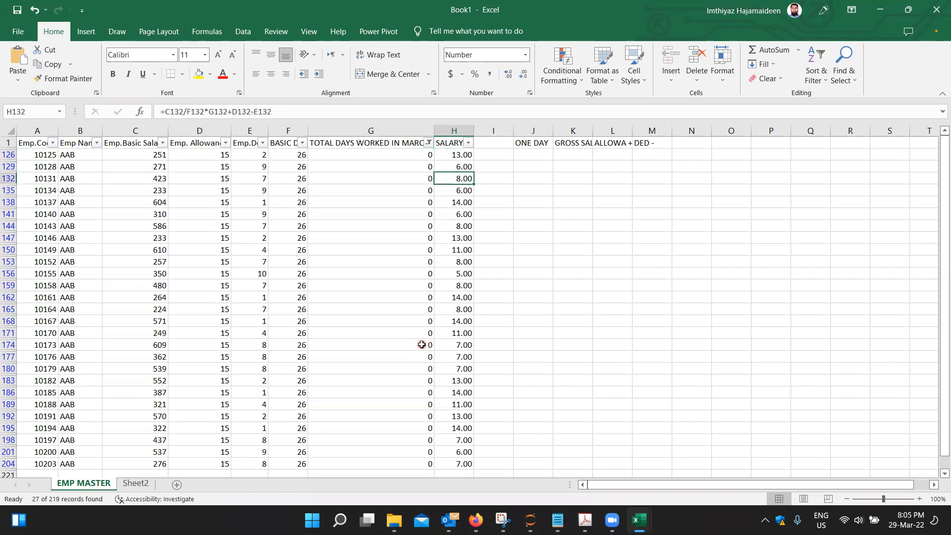
{"action": "key", "text": "Down"}
{"action": "key", "text": "Down"}
{"action": "key", "text": "Down"}
{"action": "key", "text": "Down"}
{"action": "key", "text": "Down"}
{"action": "key", "text": "Down"}
{"action": "key", "text": "Down"}
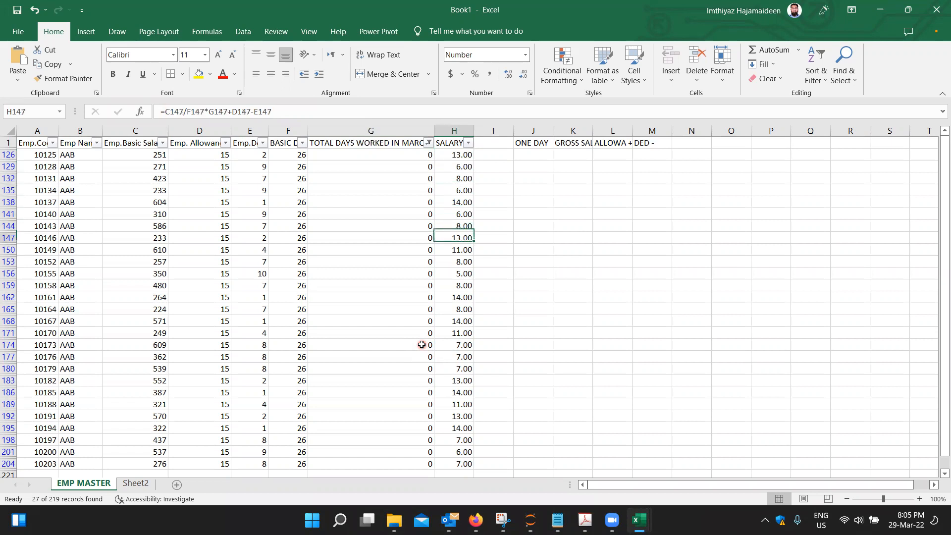
{"action": "key", "text": "Up"}
{"action": "key", "text": "Up"}
{"action": "key", "text": "Up"}
{"action": "key", "text": "Up"}
{"action": "key", "text": "Up"}
{"action": "key", "text": "Up"}
{"action": "key", "text": "Up"}
{"action": "key", "text": "Up"}
{"action": "key", "text": "Up"}
{"action": "key", "text": "Up"}
{"action": "key", "text": "Down"}
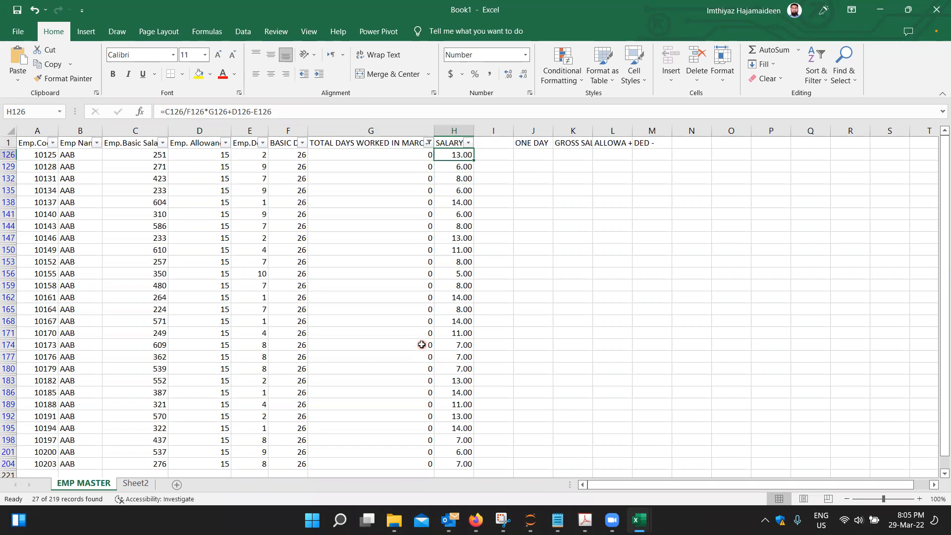
Examine row 126's basic days and days-worked cells that feed its salary formula
{"action": "key", "text": "Left"}
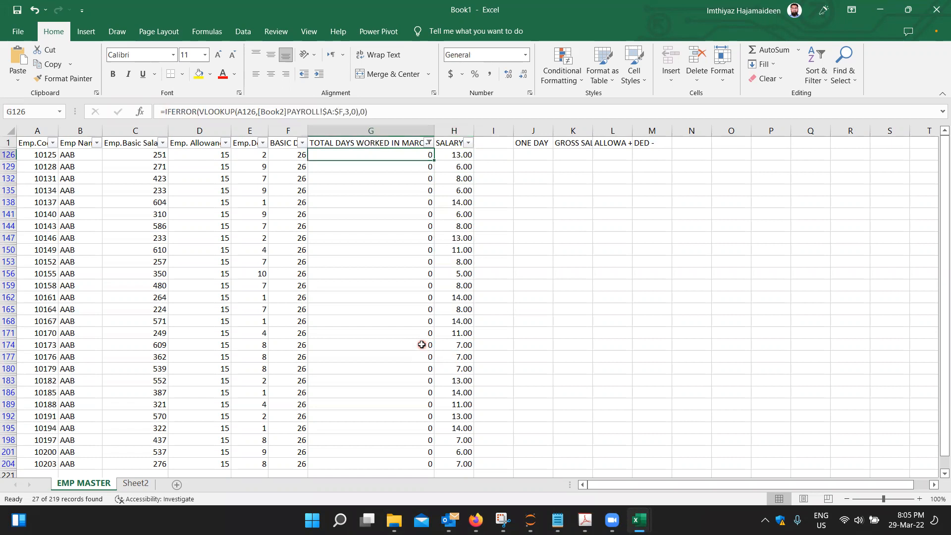
{"action": "key", "text": "Up"}
{"action": "key", "text": "Down"}
{"action": "key", "text": "Left"}
{"action": "key", "text": "Left"}
{"action": "key", "text": "Left"}
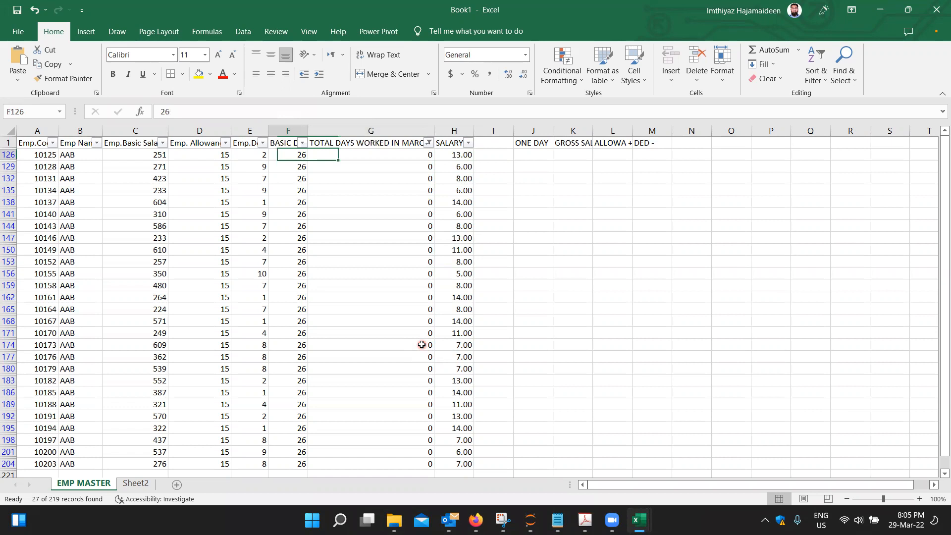
{"action": "key", "text": "Right"}
{"action": "key", "text": "Left"}
{"action": "key", "text": "Right"}
{"action": "key", "text": "Right"}
{"action": "key", "text": "Right"}
{"action": "key", "text": "Right"}
{"action": "key", "text": "Right"}
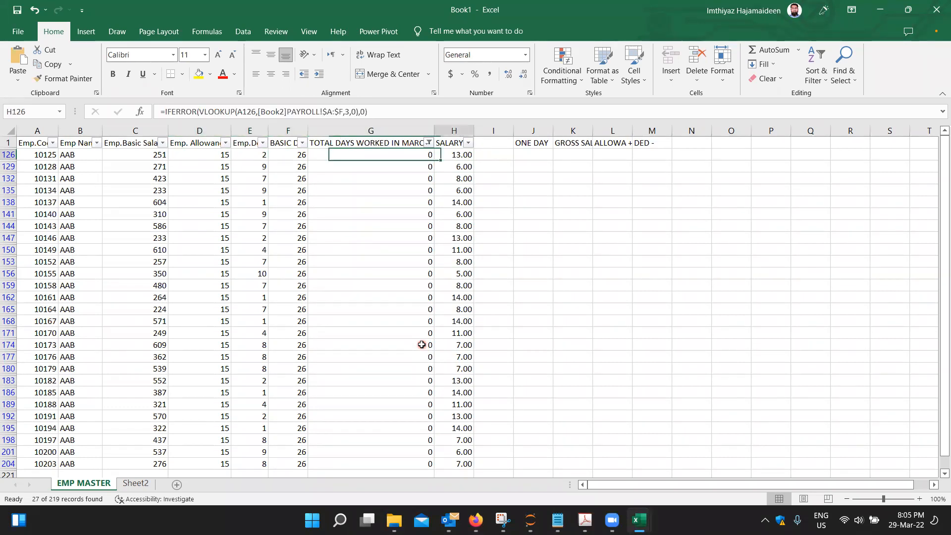
Examine the cells in row 129 that feed the salary formula in H129
{"action": "key", "text": "Left"}
{"action": "key", "text": "Down"}
{"action": "key", "text": "Left"}
{"action": "key", "text": "Left"}
{"action": "key", "text": "Left"}
{"action": "key", "text": "Right"}
{"action": "key", "text": "Right"}
{"action": "key", "text": "Right"}
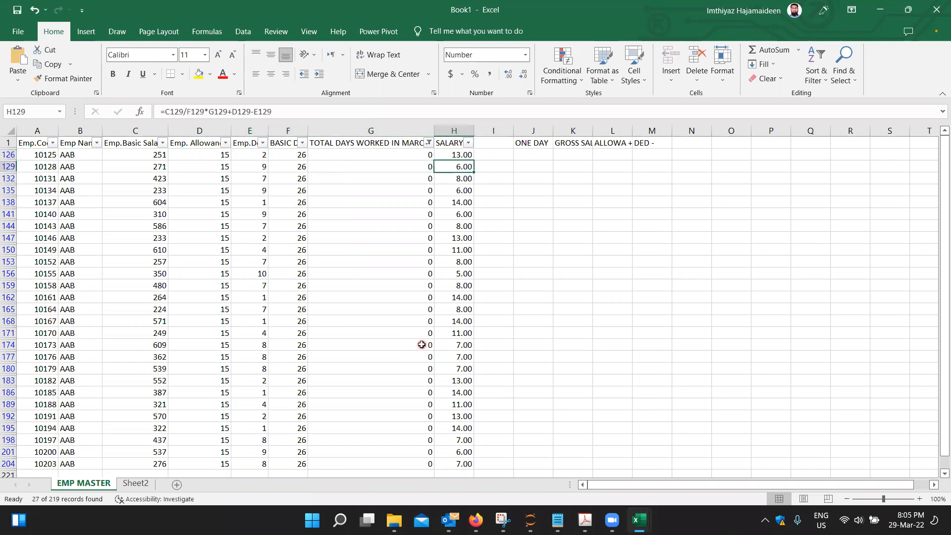
{"action": "key", "text": "Left"}
{"action": "key", "text": "Left"}
{"action": "key", "text": "Right"}
{"action": "key", "text": "Right"}
Recheck the salary cells of the zero-day rows, finishing with the days-worked cell G126 and the salary formula in H126
{"action": "key", "text": "Up"}
{"action": "key", "text": "Up"}
{"action": "key", "text": "Down"}
{"action": "key", "text": "Down"}
{"action": "key", "text": "Down"}
{"action": "key", "text": "Down"}
{"action": "key", "text": "Down"}
{"action": "key", "text": "Down"}
{"action": "key", "text": "Down"}
{"action": "key", "text": "Down"}
{"action": "key", "text": "Down"}
{"action": "key", "text": "Down"}
{"action": "key", "text": "Down"}
{"action": "key", "text": "Up"}
{"action": "key", "text": "Up"}
{"action": "key", "text": "Up"}
{"action": "key", "text": "Up"}
{"action": "key", "text": "Up"}
{"action": "key", "text": "Up"}
{"action": "key", "text": "Up"}
{"action": "key", "text": "Up"}
{"action": "key", "text": "Up"}
{"action": "key", "text": "Up"}
{"action": "key", "text": "Up"}
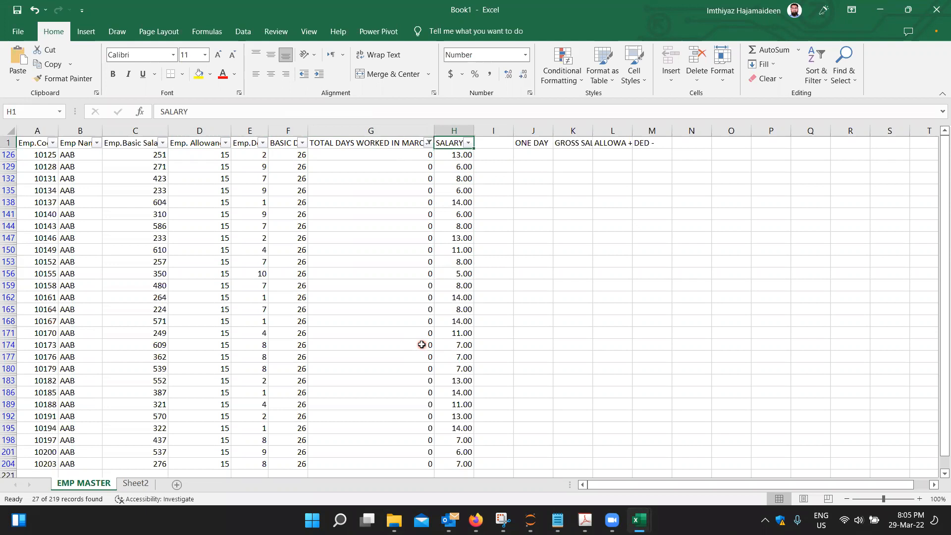
{"action": "key", "text": "Left"}
{"action": "key", "text": "Down"}
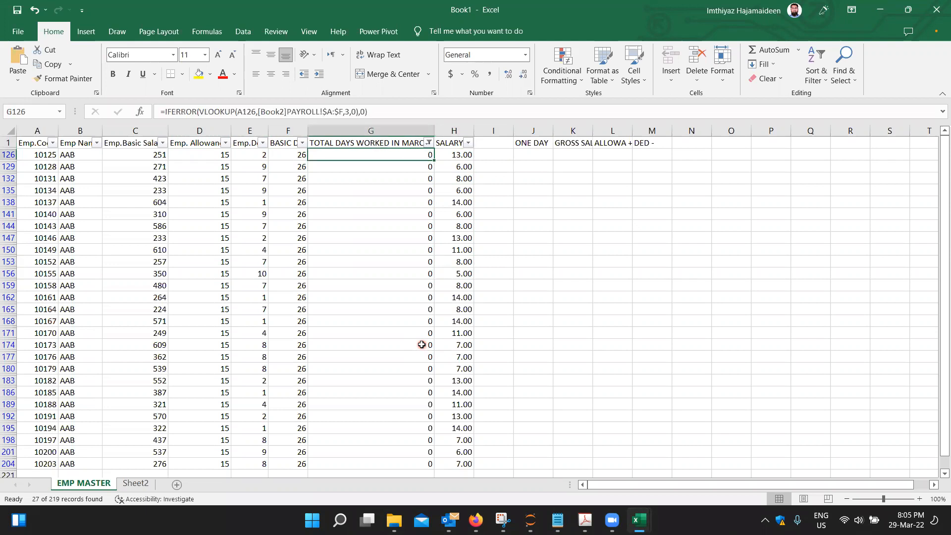
{"action": "key", "text": "Right"}
{"action": "key", "text": "Up"}
{"action": "key", "text": "Down"}
{"action": "key", "text": "Up"}
{"action": "key", "text": "Down"}
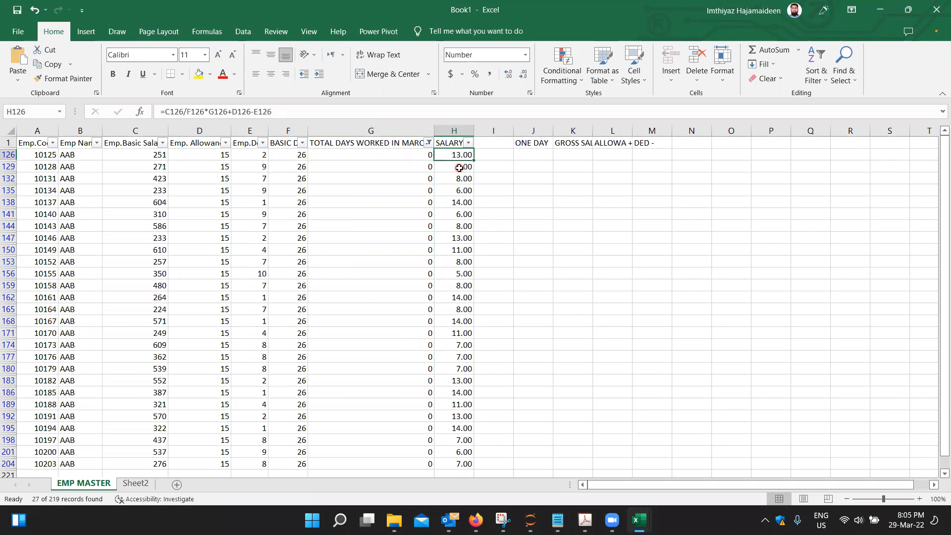
{"action": "left_click", "coordinate": [390, 114]}
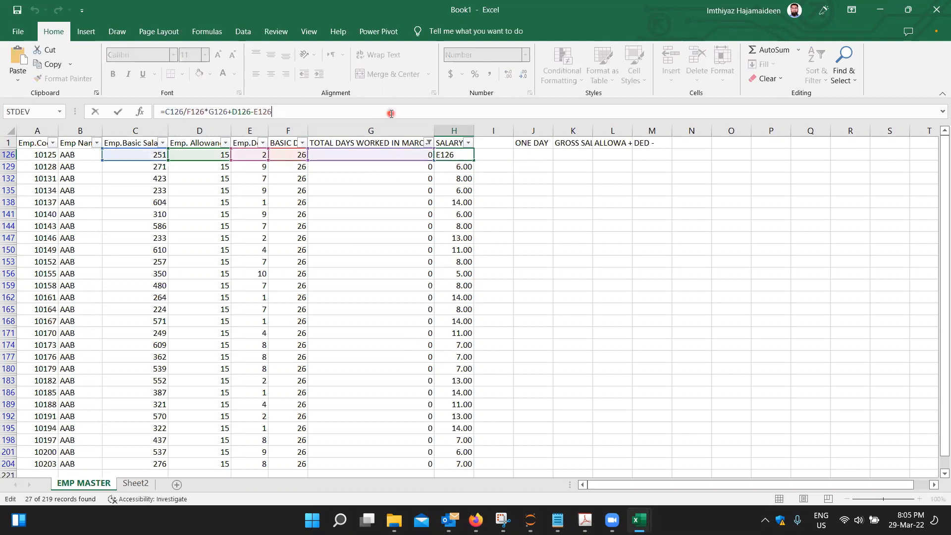
{"action": "key", "text": "Home"}
{"action": "type", "text": "if("}
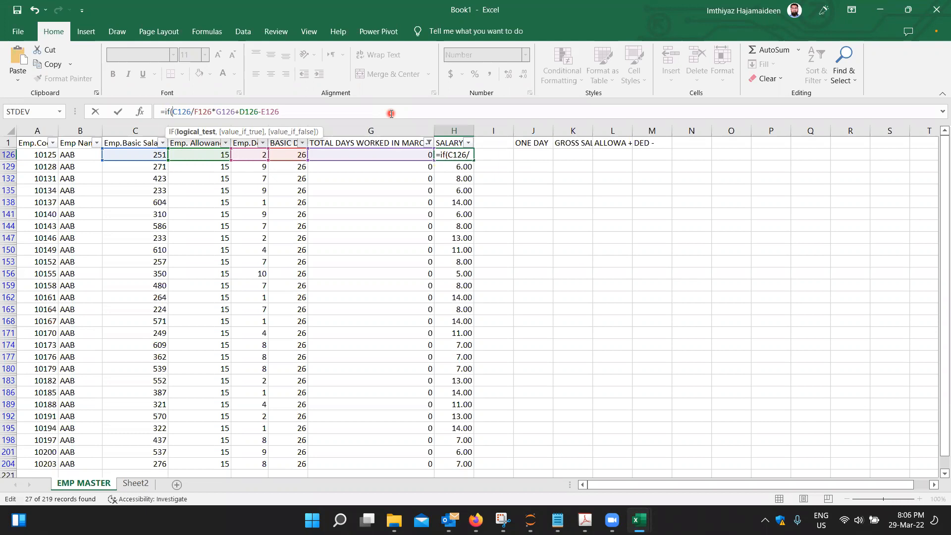
{"action": "key", "text": "Escape"}
{"action": "key", "text": "Up"}
{"action": "key", "text": "Down"}
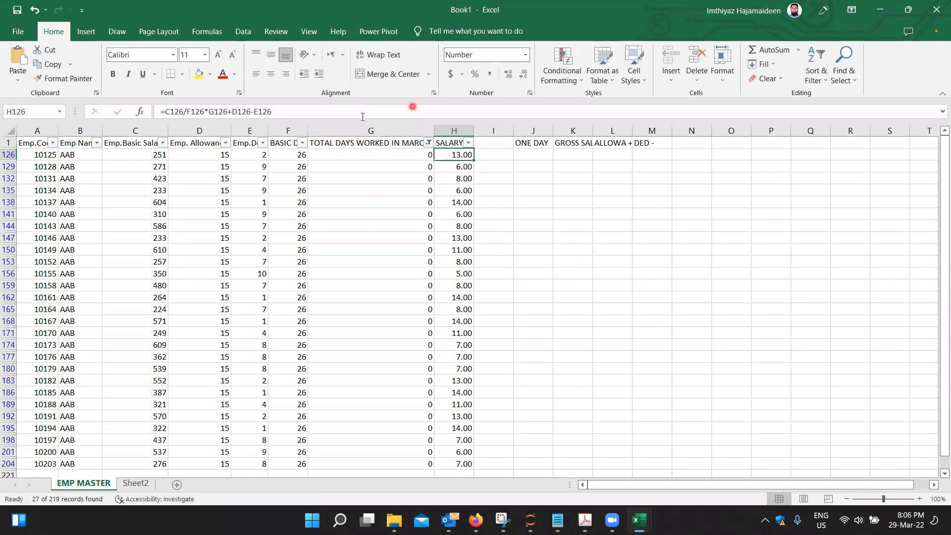
Copy the expression C126/F126*G126+D126-E126 from the salary formula in H126 and delete it, keeping the equals sign
{"action": "left_click", "coordinate": [357, 115]}
{"action": "key", "text": "shift+Home"}
{"action": "key", "text": "shift+Right"}
{"action": "key", "text": "ctrl+c"}
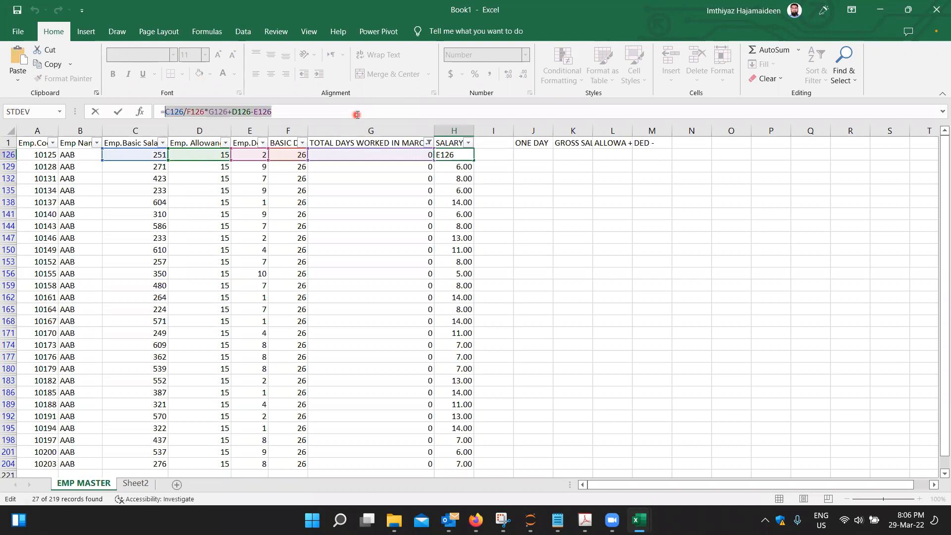
{"action": "key", "text": "BackSpace"}
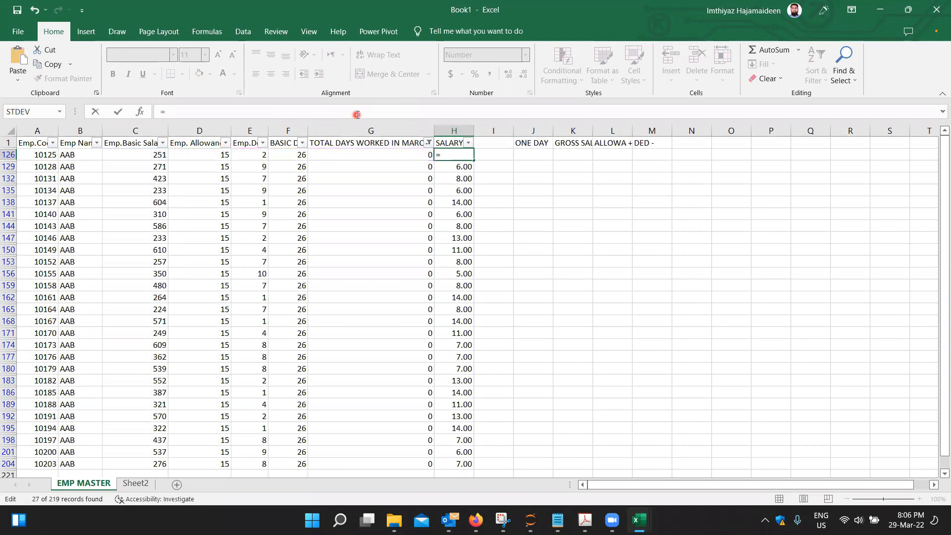
Complete H126 as =IF(G126=0,0,C126/F126*G126+D126-E126), reusing the copied calculation as the value if false
{"action": "type", "text": "if"}
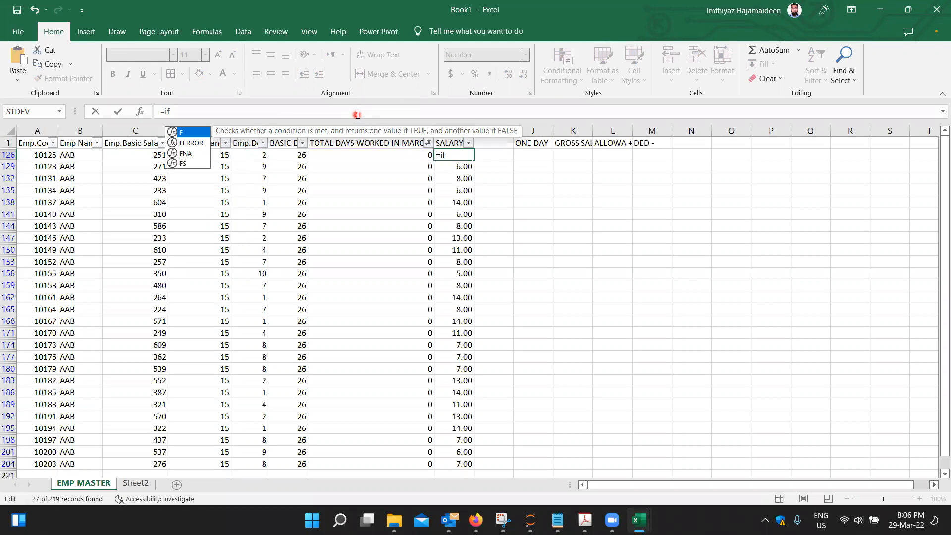
{"action": "type", "text": "("}
{"action": "key", "text": "Left"}
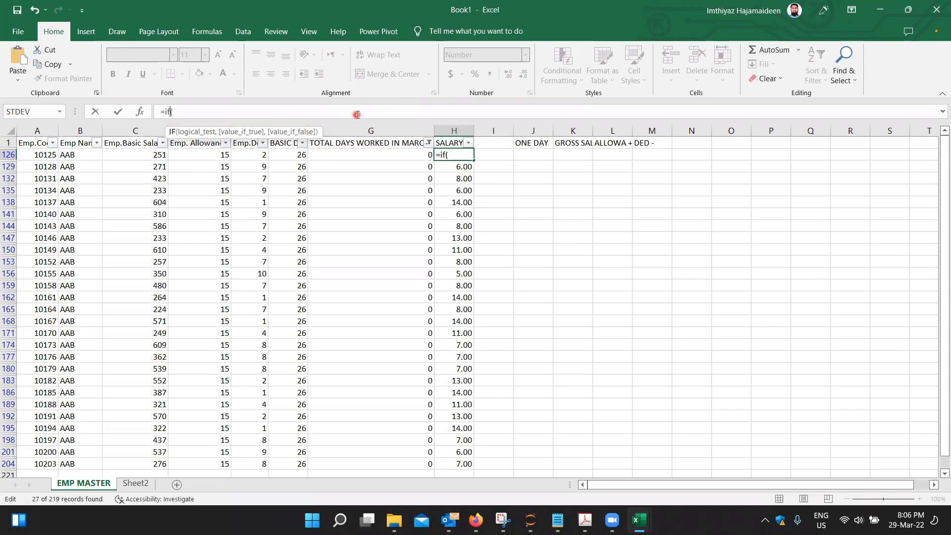
{"action": "key", "text": "Right"}
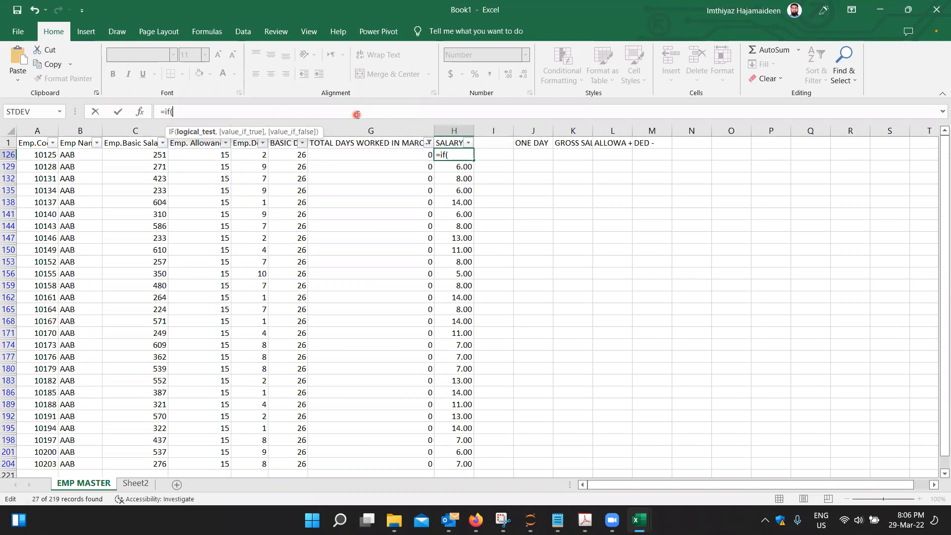
{"action": "left_click", "coordinate": [397, 155]}
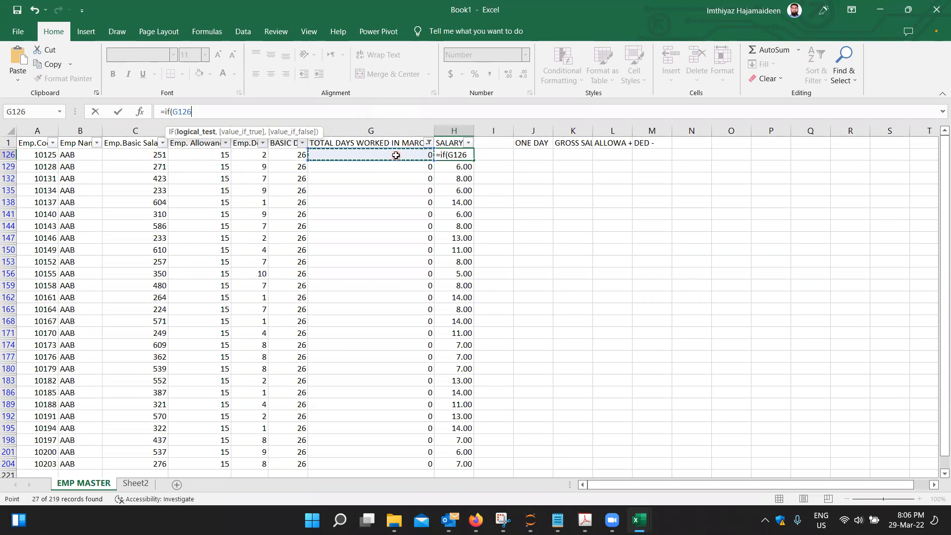
{"action": "type", "text": "="}
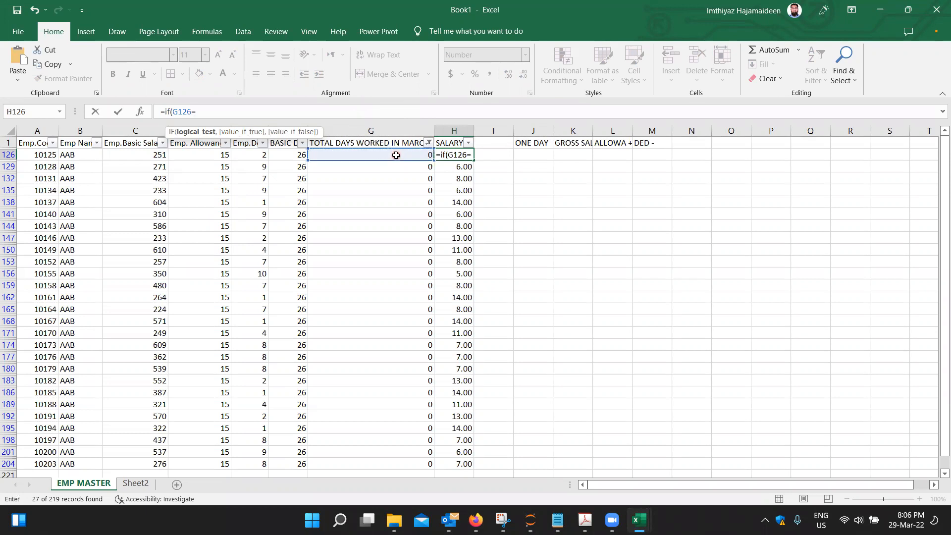
{"action": "type", "text": "0,"}
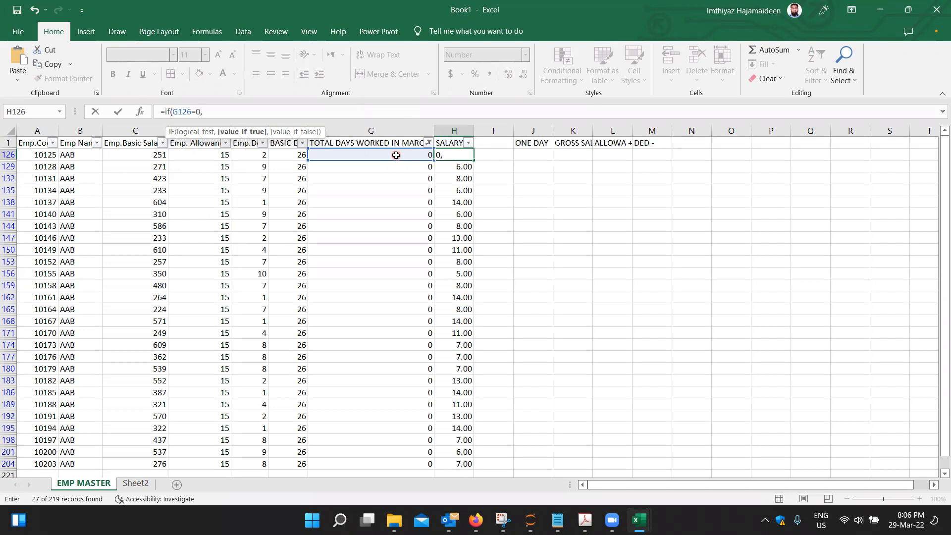
{"action": "type", "text": "0,"}
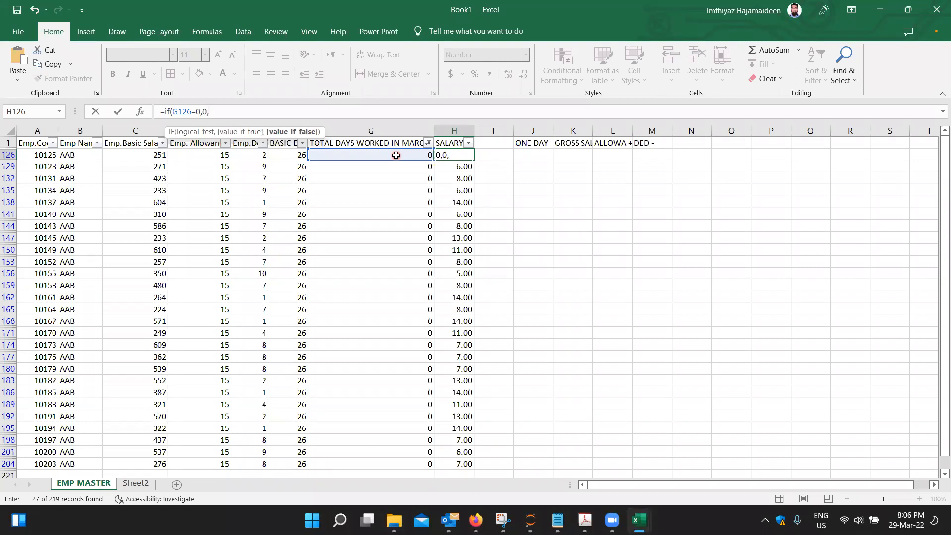
{"action": "key", "text": "ctrl+v"}
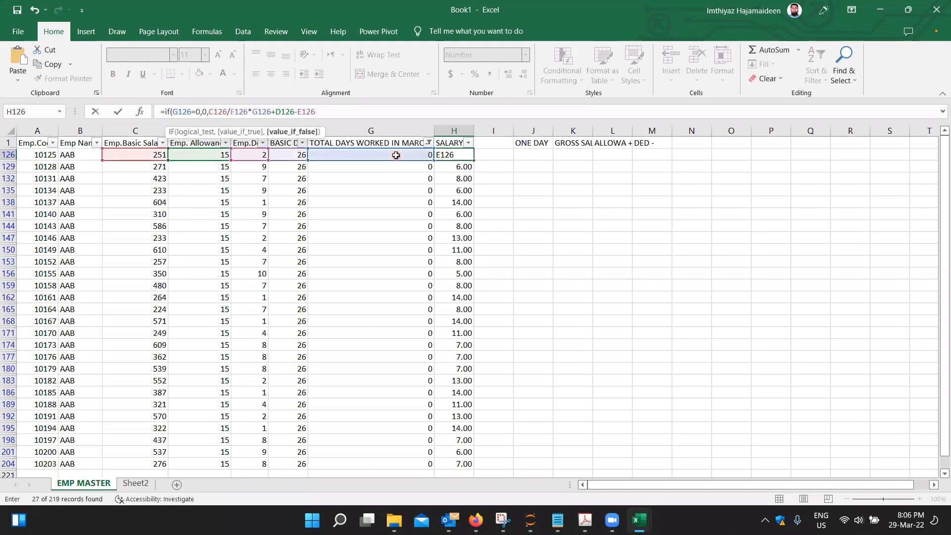
{"action": "type", "text": ")"}
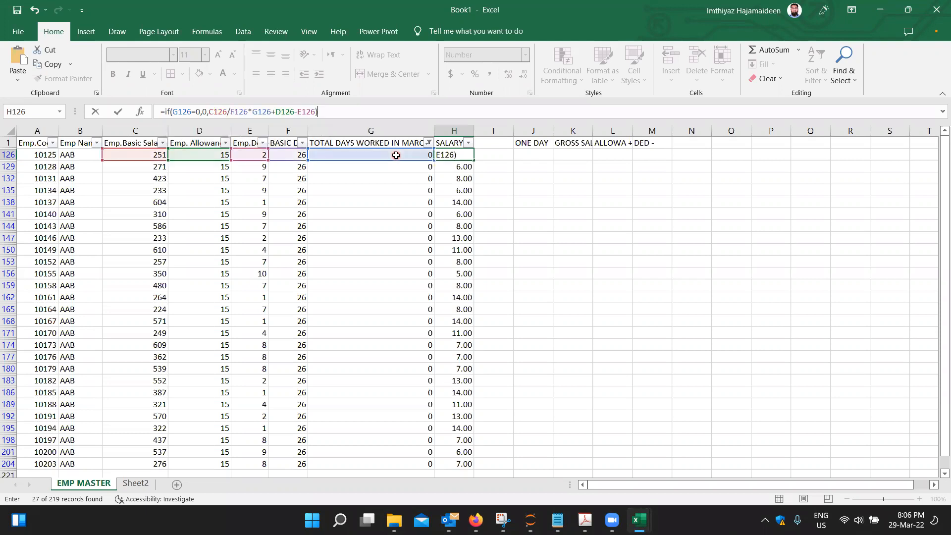
{"action": "key", "text": "Return"}
Copy the IF formula from H126 into the salary cells of the filtered rows down to H204
{"action": "key", "text": "Up"}
{"action": "key", "text": "ctrl+c"}
{"action": "key", "text": "ctrl+shift+Down"}
{"action": "key", "text": "Return"}
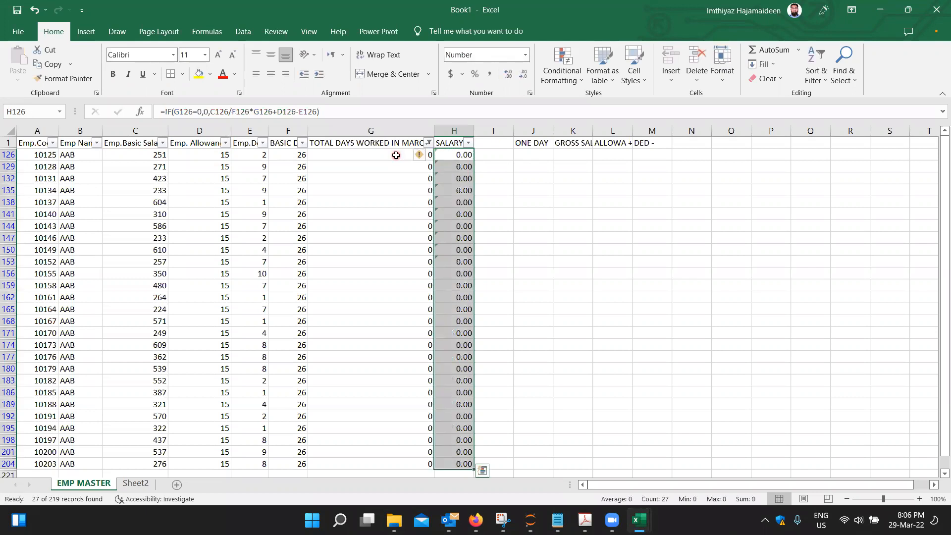
{"action": "key", "text": "Up"}
{"action": "key", "text": "Down"}
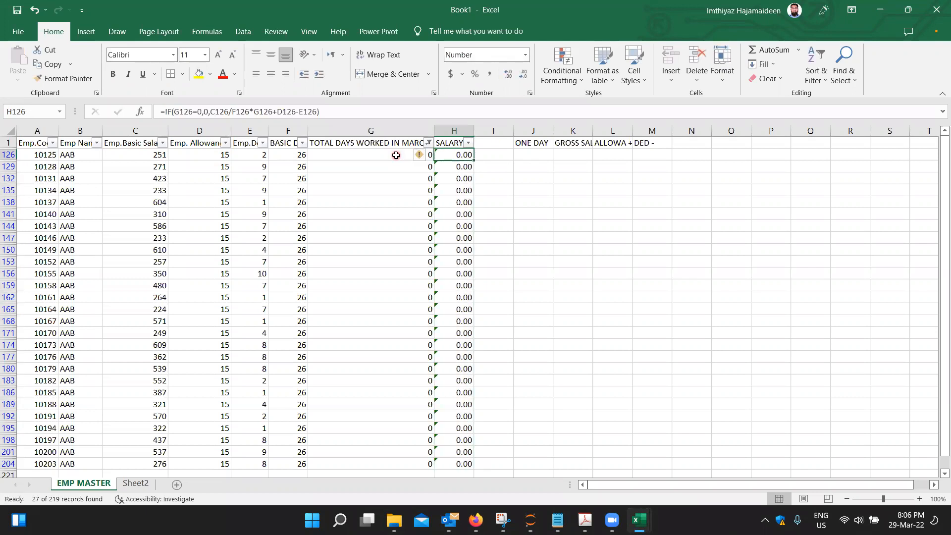
{"action": "key", "text": "Left"}
{"action": "key", "text": "Right"}
{"action": "left_click", "coordinate": [428, 143]}
{"action": "left_click", "coordinate": [312, 279]}
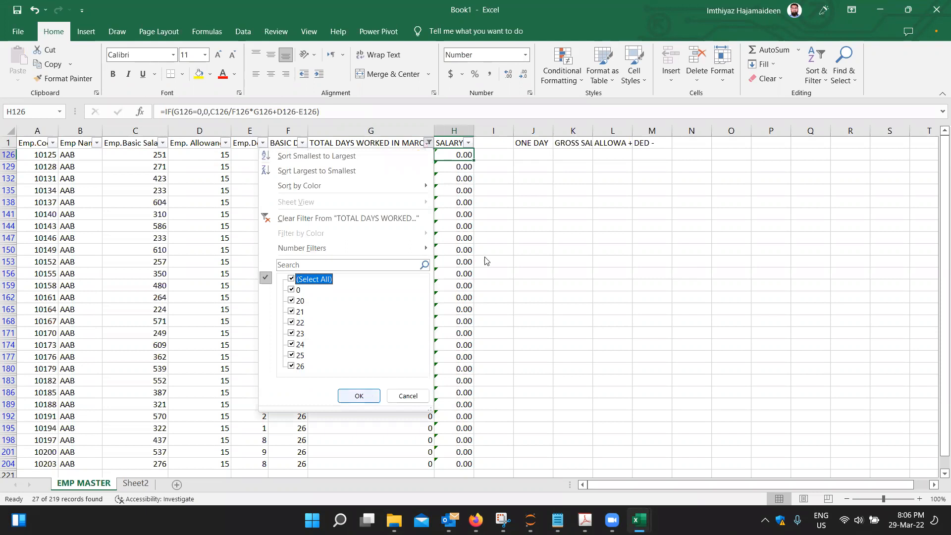
{"action": "left_click", "coordinate": [541, 200]}
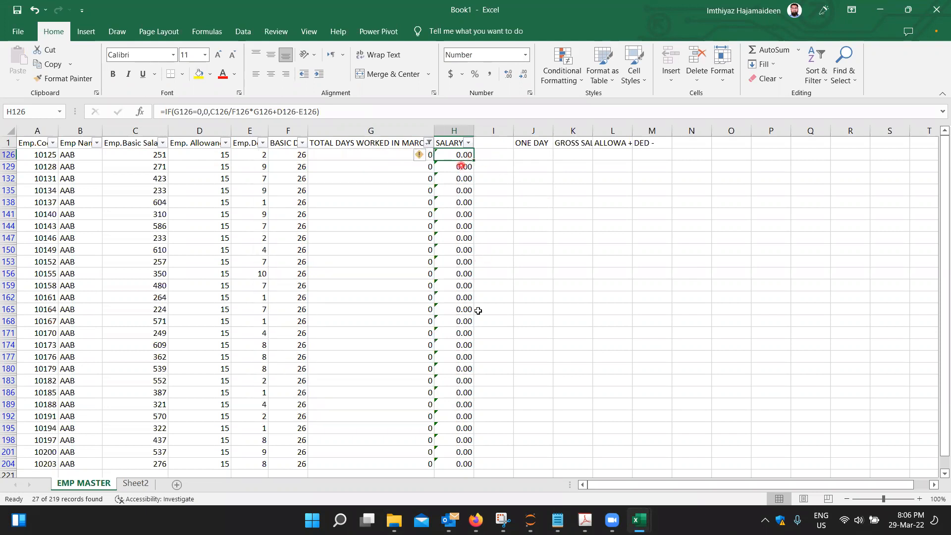
Copy the formula cell H126 and show all values again in the TOTAL DAYS WORKED IN MARCH filter
{"action": "key", "text": "ctrl+c"}
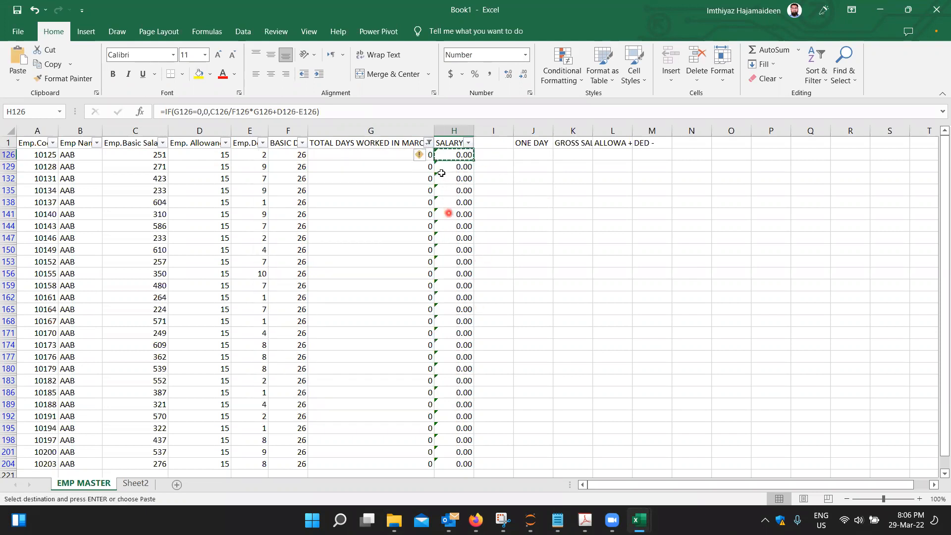
{"action": "left_click", "coordinate": [429, 142]}
{"action": "left_click", "coordinate": [317, 280]}
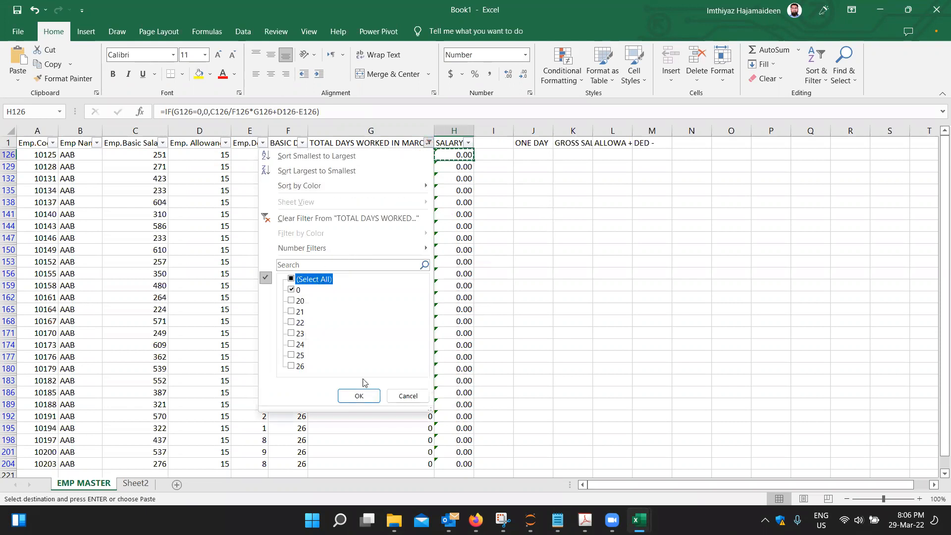
{"action": "left_click", "coordinate": [357, 395]}
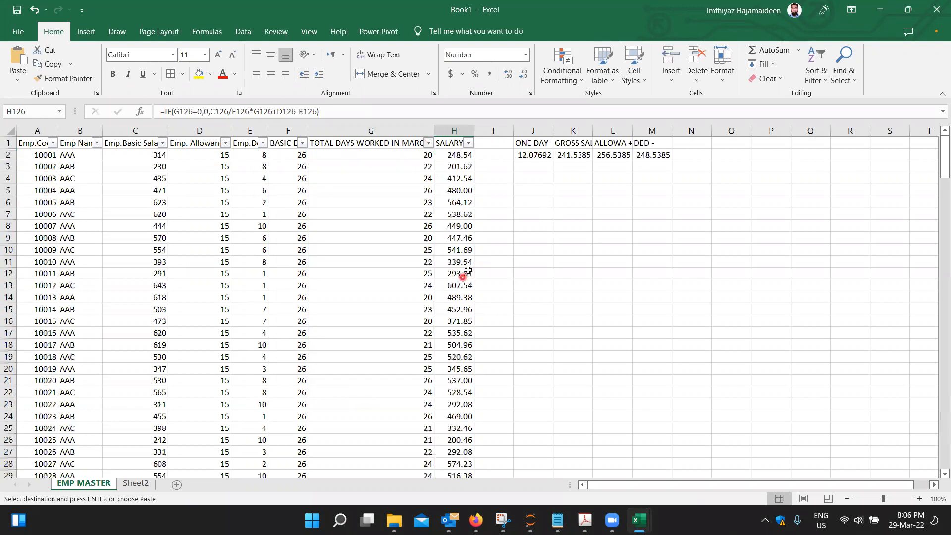
Paste the copied IF formula into H2 and fill it down the whole SALARY column
{"action": "left_click", "coordinate": [467, 265]}
{"action": "key", "text": "ctrl+Up"}
{"action": "key", "text": "Down"}
{"action": "key", "text": "ctrl+v"}
{"action": "key", "text": "Down"}
{"action": "key", "text": "Up"}
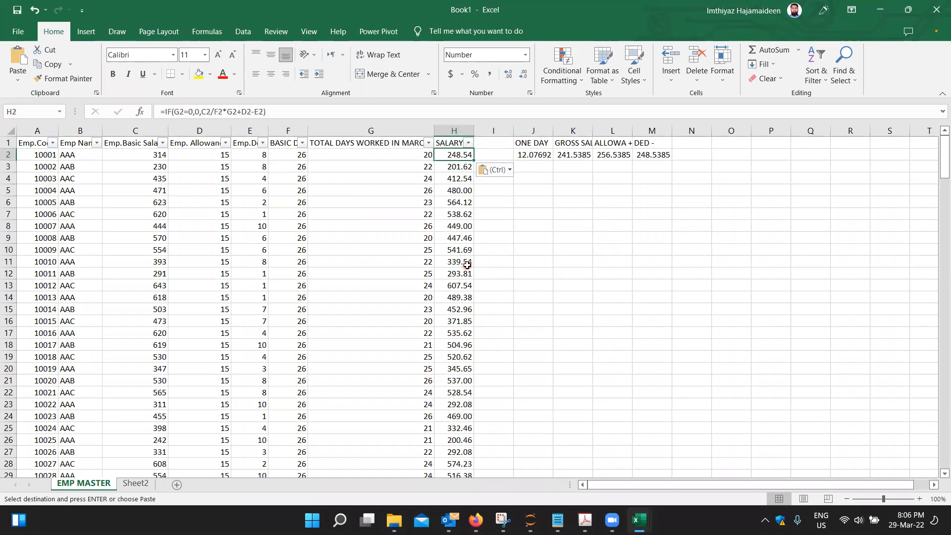
{"action": "double_click", "coordinate": [474, 159]}
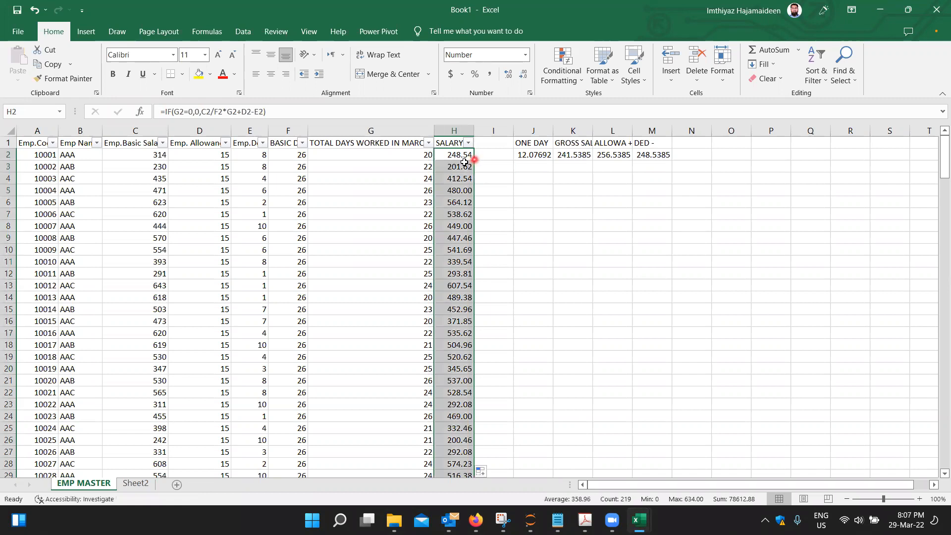
Examine the days-worked and salary formulas in rows 2 and 3, finishing on the IF formula in H2
{"action": "left_click", "coordinate": [458, 163]}
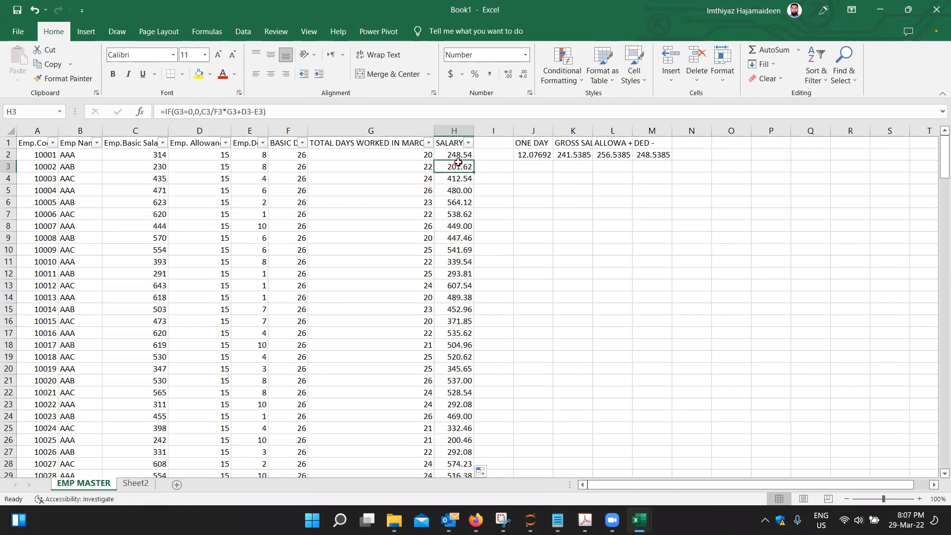
{"action": "left_click", "coordinate": [423, 167]}
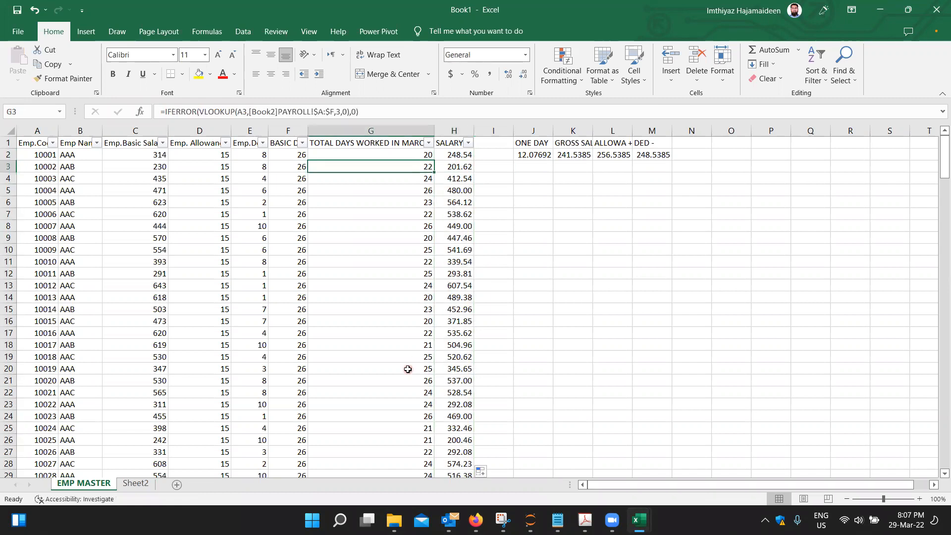
{"action": "key", "text": "Right"}
{"action": "key", "text": "Up"}
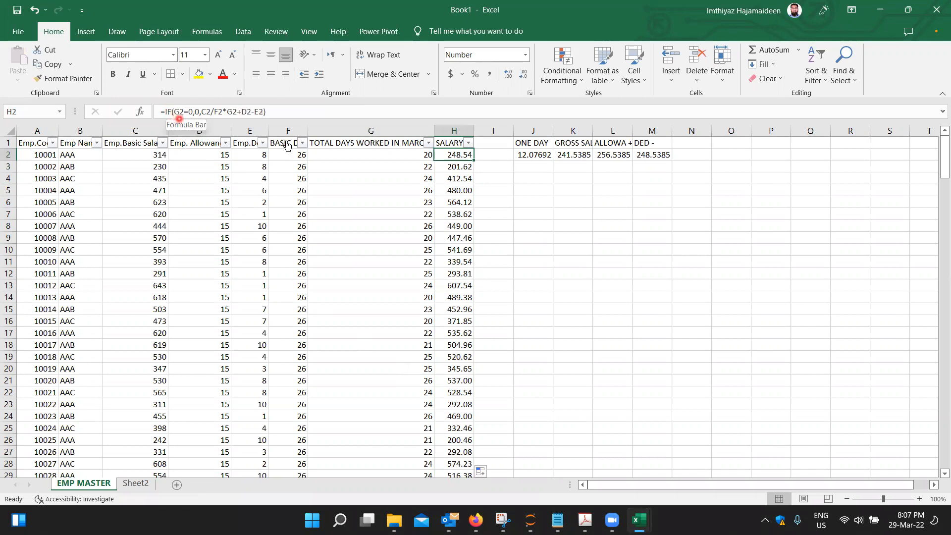
{"action": "left_click", "coordinate": [329, 154]}
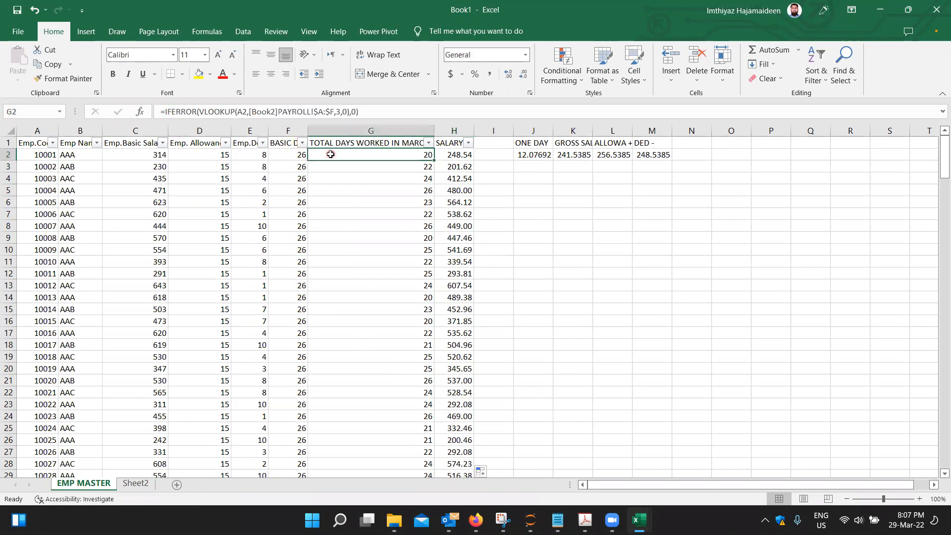
{"action": "left_click", "coordinate": [465, 155]}
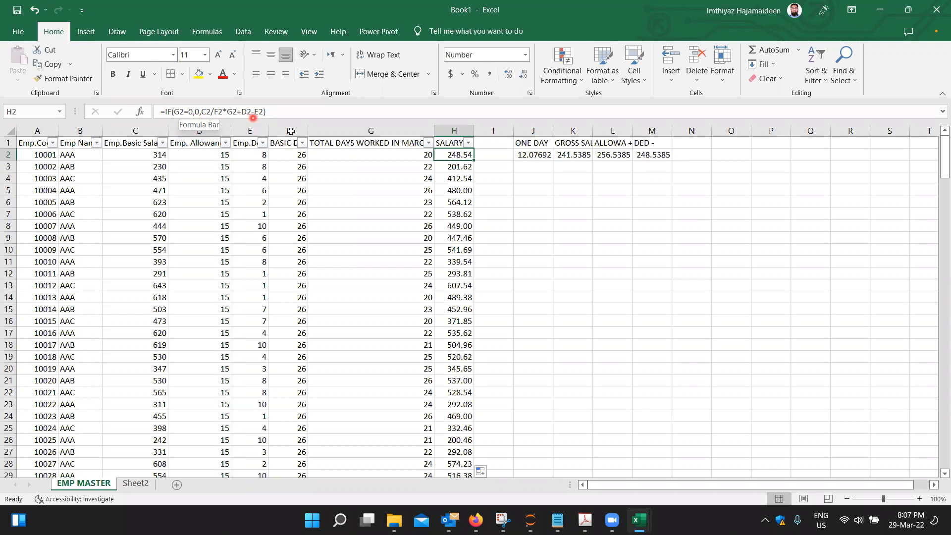
Enter 0 as the days worked in G2 to test the salary formula in H2
{"action": "left_click", "coordinate": [357, 155]}
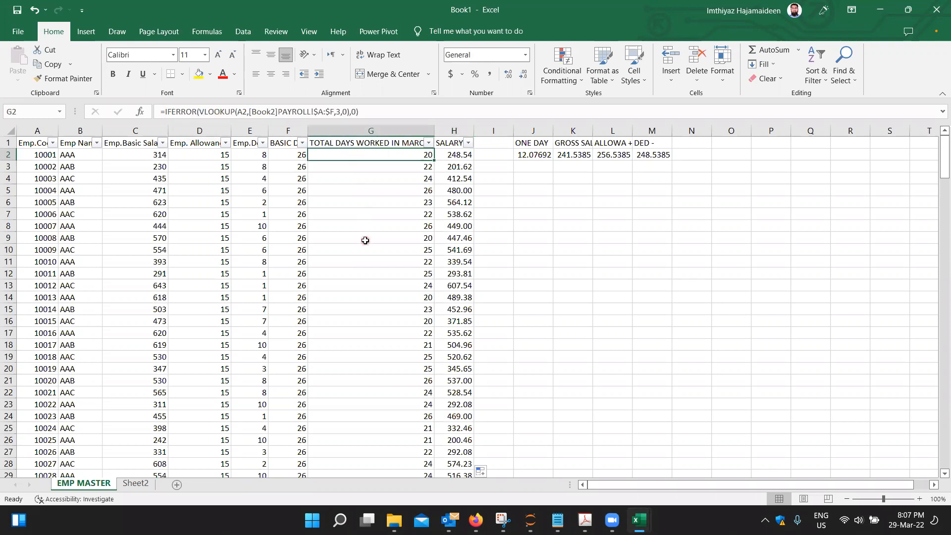
{"action": "type", "text": "0"}
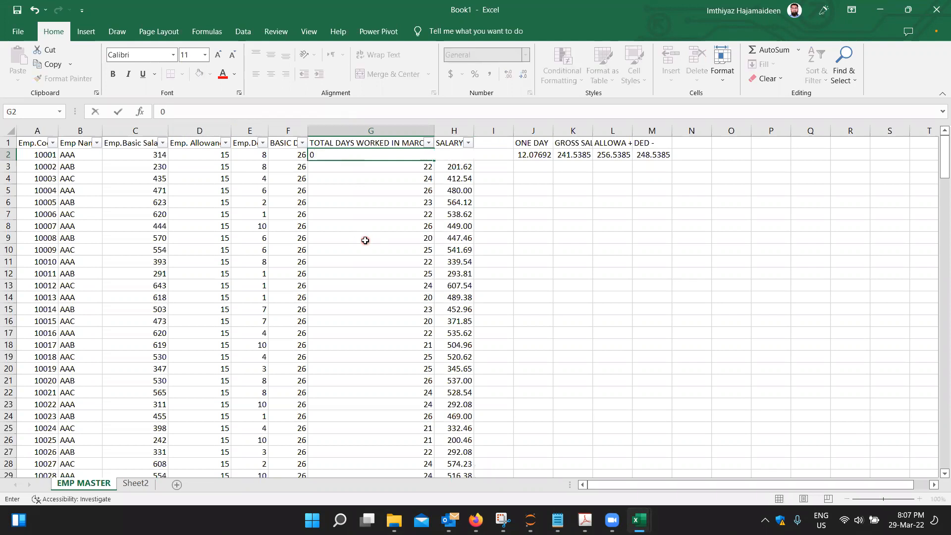
{"action": "key", "text": "Return"}
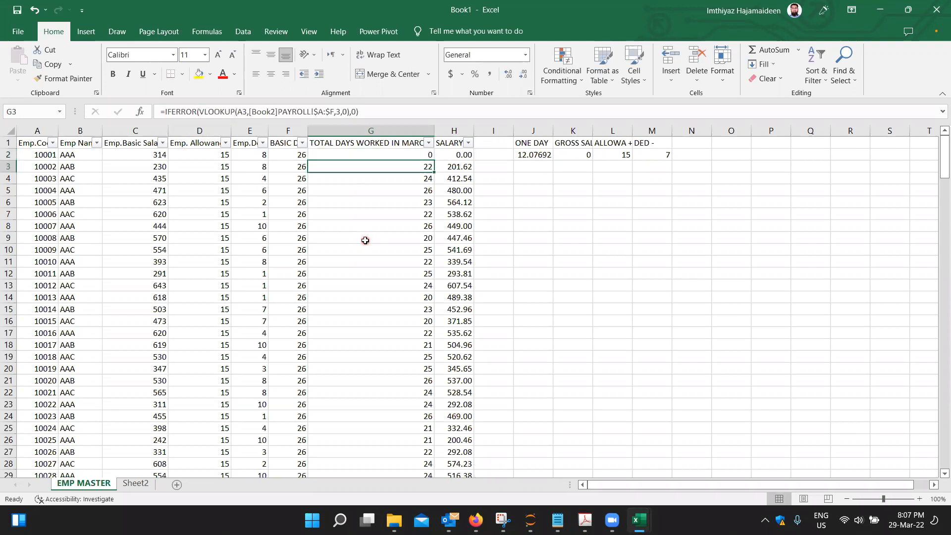
{"action": "key", "text": "Up"}
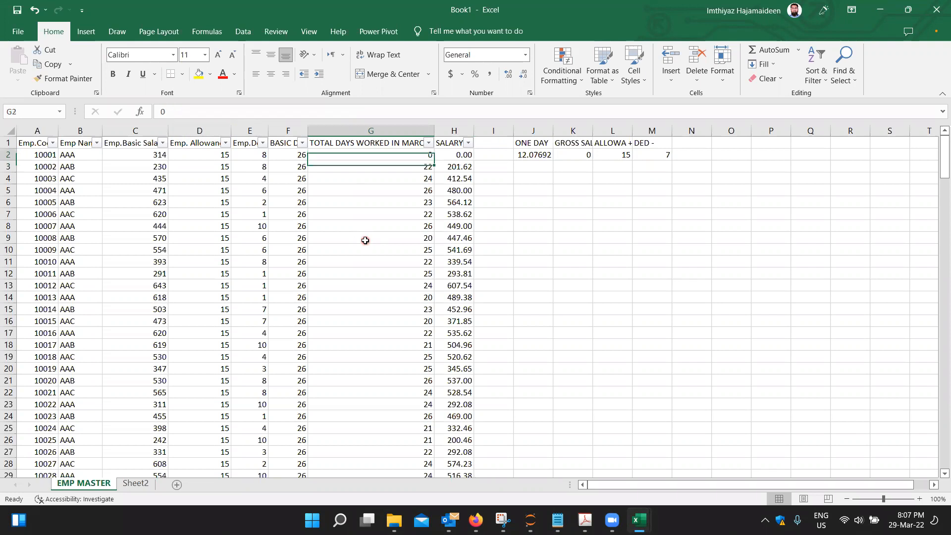
{"action": "key", "text": "Right"}
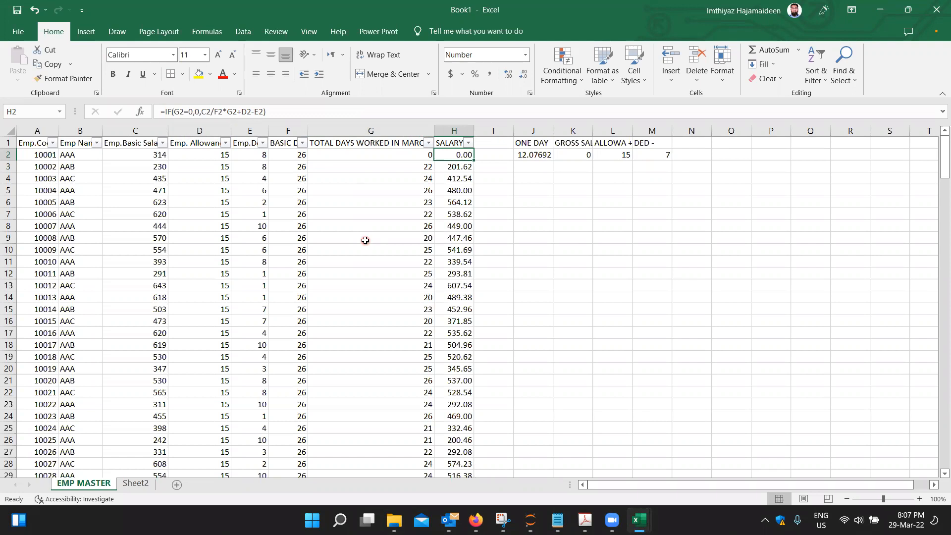
Compare the step-by-step calculation cells up to M2 with the salary in H2
{"action": "key", "text": "Right"}
{"action": "key", "text": "Right"}
{"action": "key", "text": "Right"}
{"action": "key", "text": "Right"}
{"action": "key", "text": "Right"}
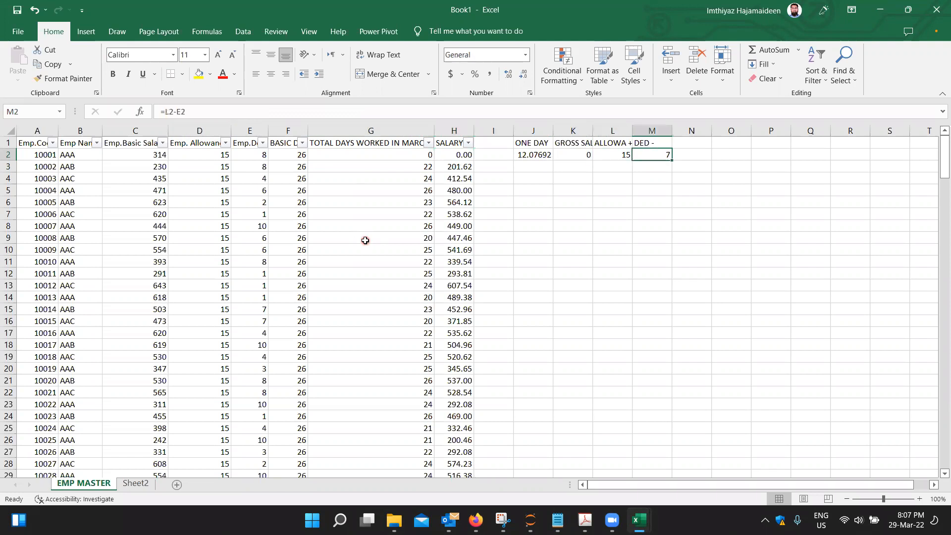
{"action": "key", "text": "Left"}
{"action": "key", "text": "Left"}
{"action": "key", "text": "Left"}
{"action": "key", "text": "Left"}
{"action": "key", "text": "Left"}
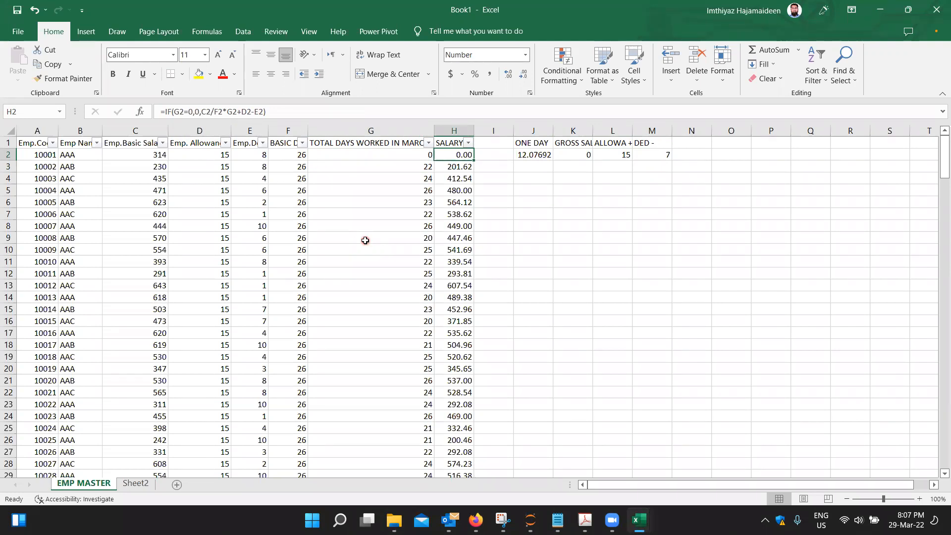
Undo the test entry of 0 in G2 to restore its lookup formula
{"action": "key", "text": "Left"}
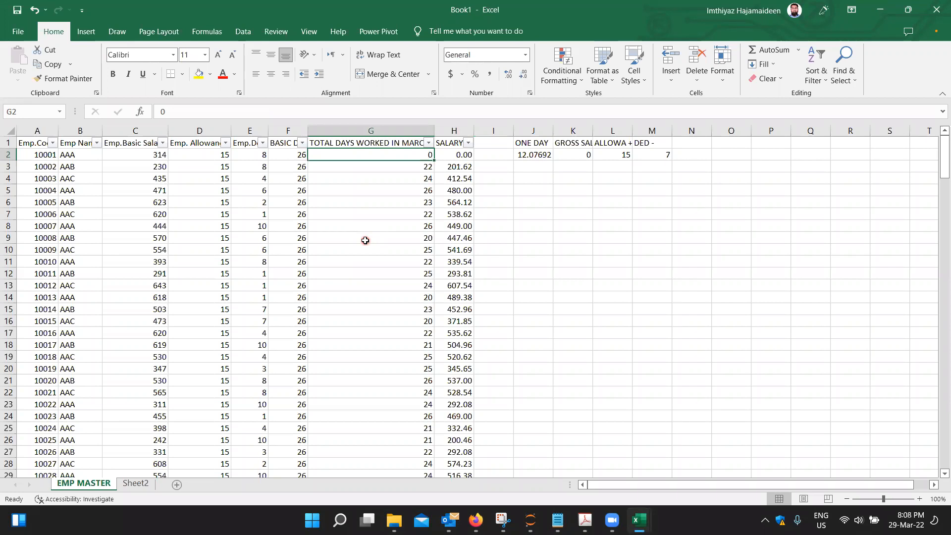
{"action": "key", "text": "ctrl+z"}
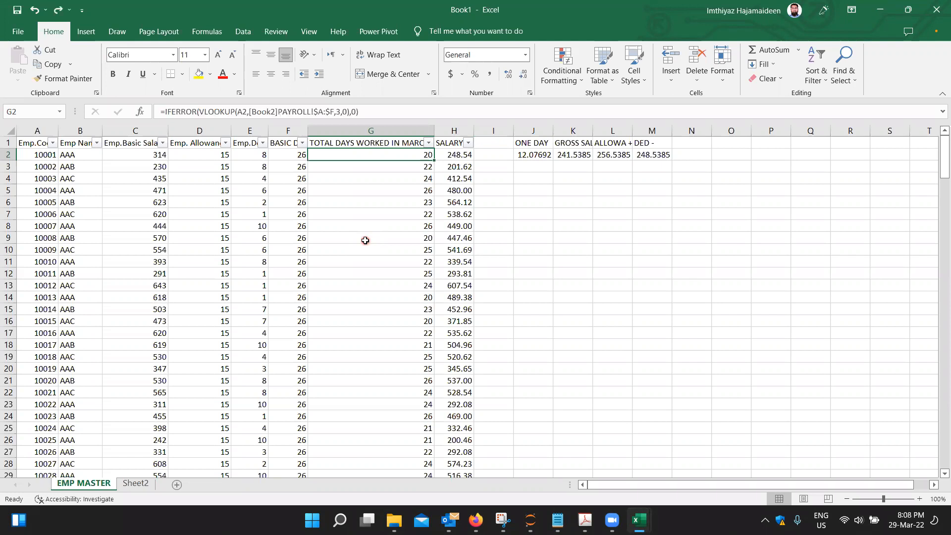
{"action": "key", "text": "Down"}
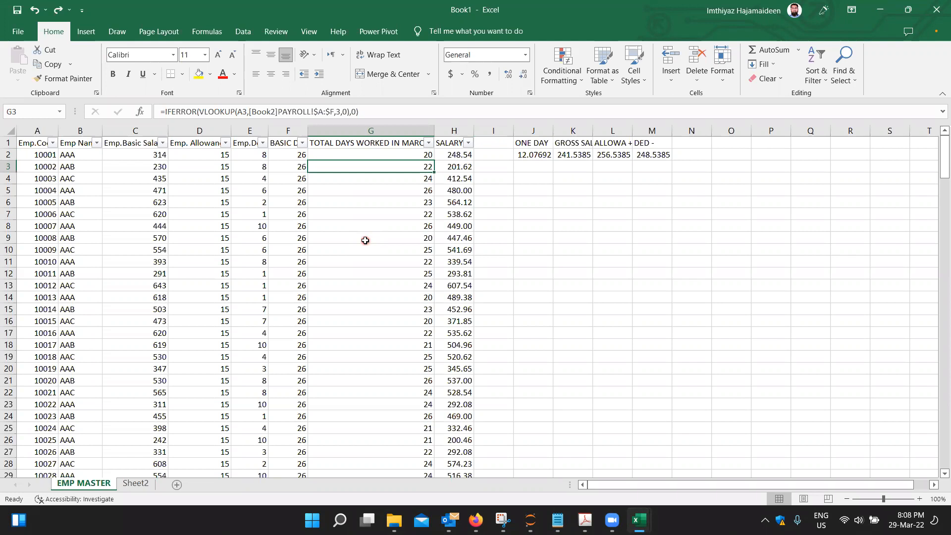
{"action": "key", "text": "Up"}
{"action": "key", "text": "Right"}
{"action": "key", "text": "Left"}
{"action": "key", "text": "Left"}
{"action": "key", "text": "Right"}
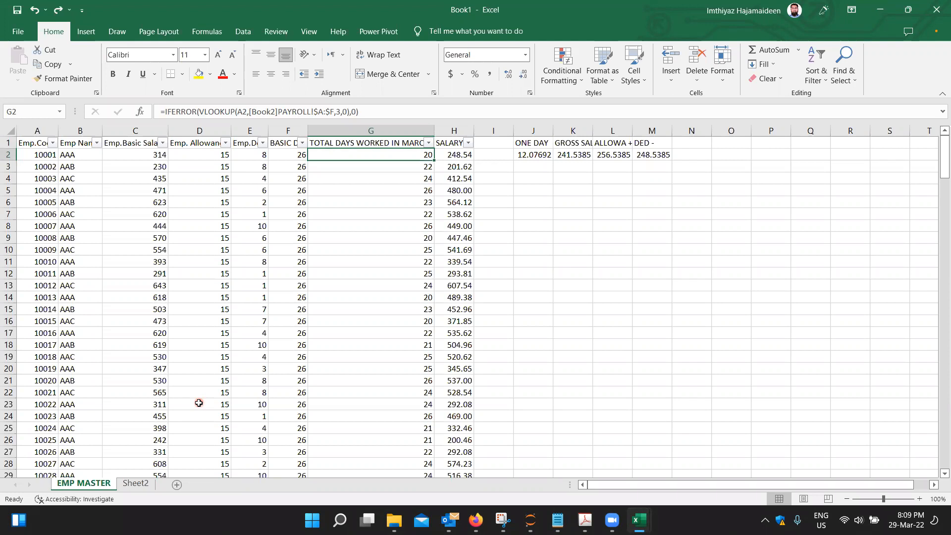
Switch to the Formula tutorial1 workbook at its VLOOKUP sheet
{"action": "key", "text": "alt+Tab"}
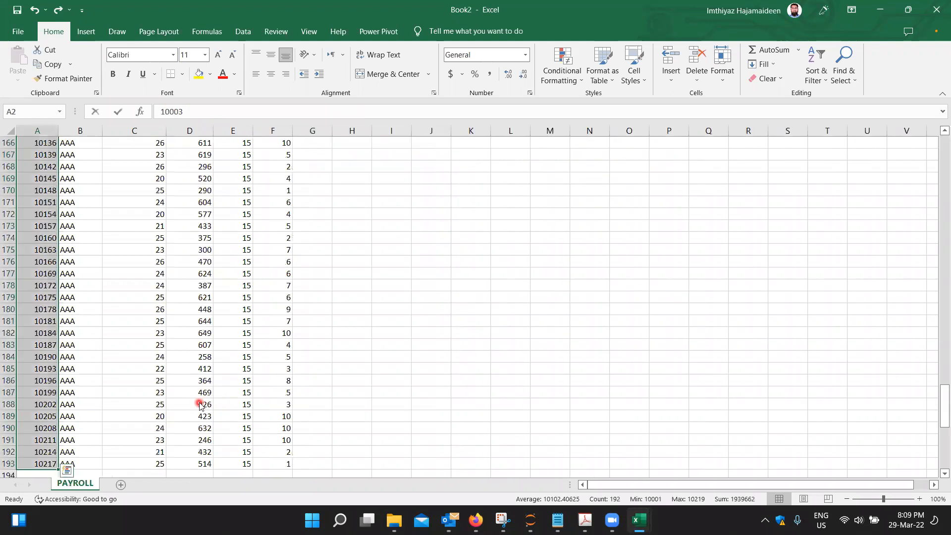
{"action": "key", "text": "alt+Tab"}
{"action": "key", "text": "alt+Tab"}
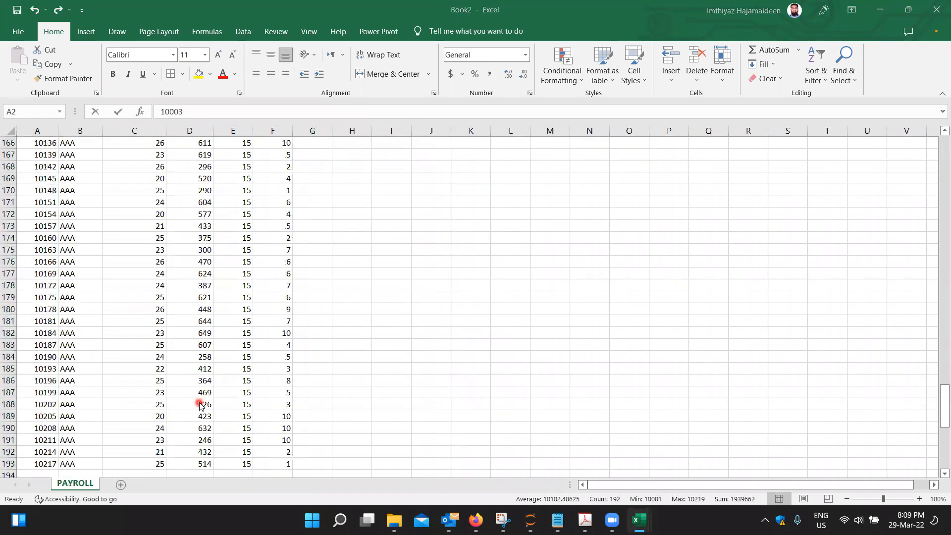
{"action": "key", "text": "alt+Tab"}
{"action": "key", "text": "Tab"}
{"action": "key", "text": "Tab"}
{"action": "key", "text": "Tab"}
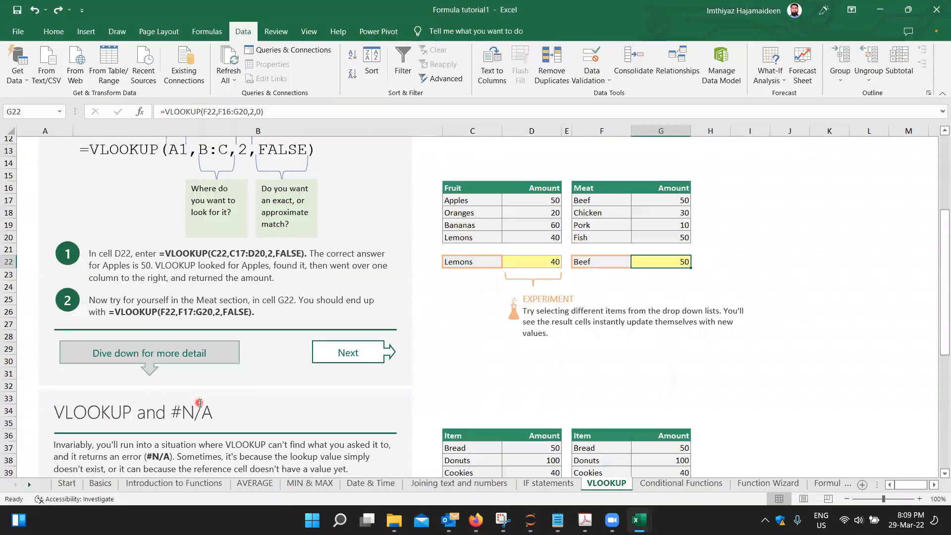
Examine the lookup formula in D43 of the VLOOKUP and #N/A example
{"action": "left_click", "coordinate": [666, 363]}
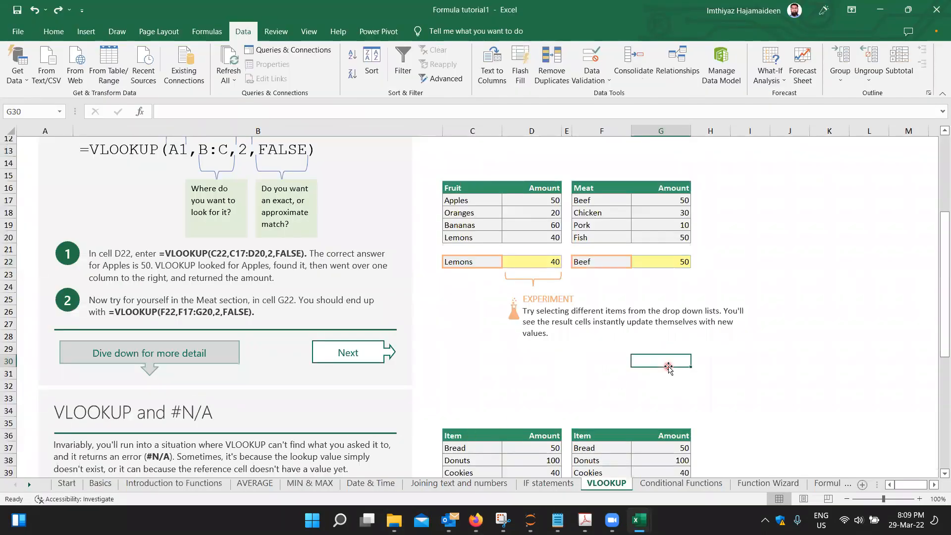
{"action": "scroll", "coordinate": [668, 367], "scroll_direction": "down", "scroll_amount": 3}
{"action": "scroll", "coordinate": [669, 366], "scroll_direction": "down", "scroll_amount": 2}
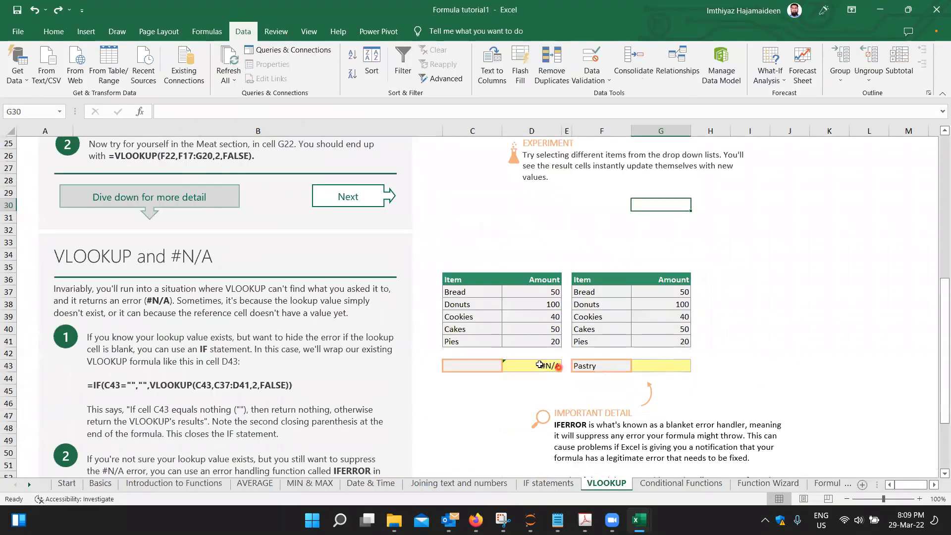
{"action": "left_click", "coordinate": [538, 364]}
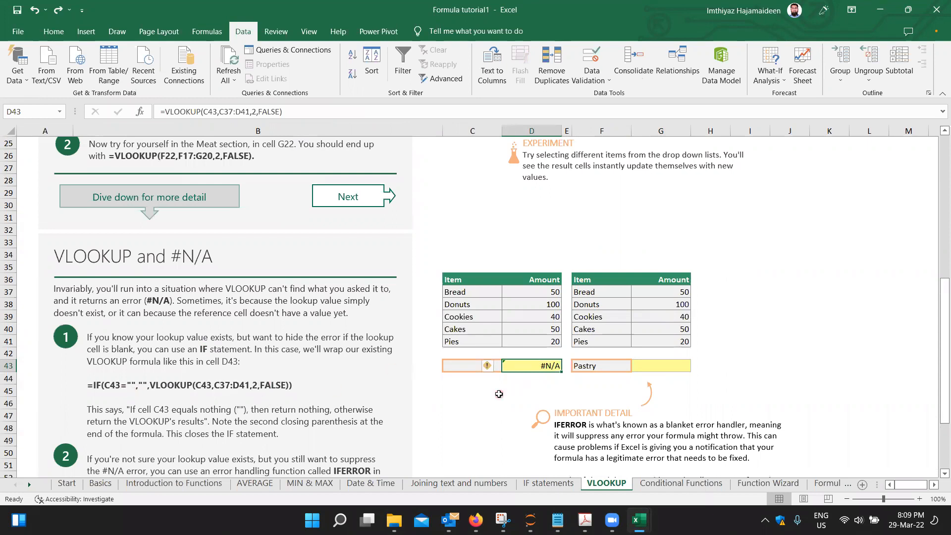
{"action": "scroll", "coordinate": [499, 393], "scroll_direction": "down", "scroll_amount": 1}
{"action": "scroll", "coordinate": [499, 393], "scroll_direction": "down", "scroll_amount": 1}
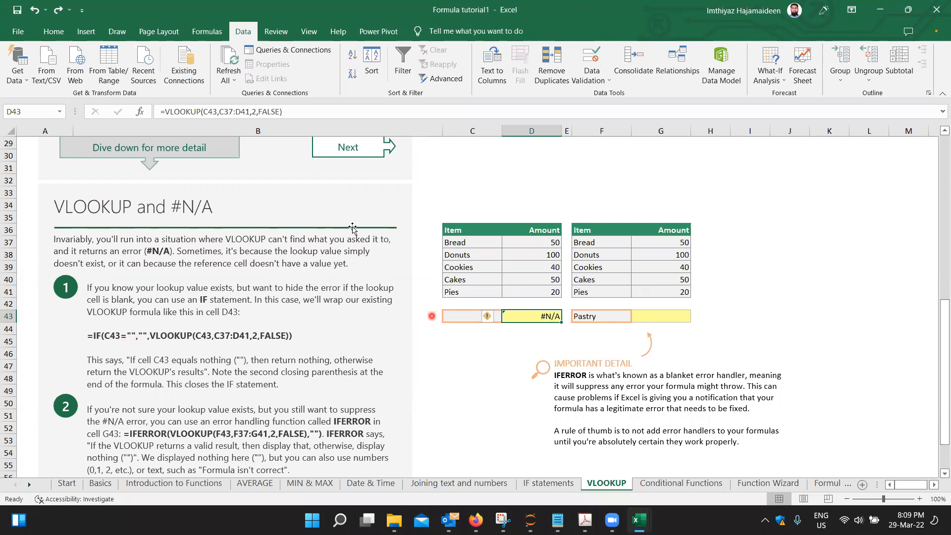
Wrap the lookup in D43 in a blank check: =IF(C43="","",VLOOKUP(C43,C37:D41,2,FALSE))
{"action": "left_click", "coordinate": [328, 111]}
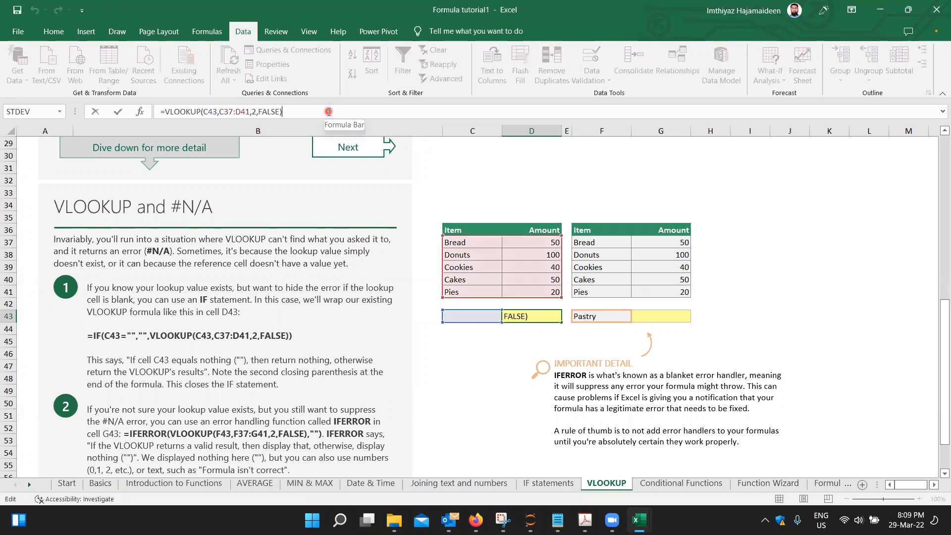
{"action": "key", "text": "Right"}
{"action": "type", "text": "if"}
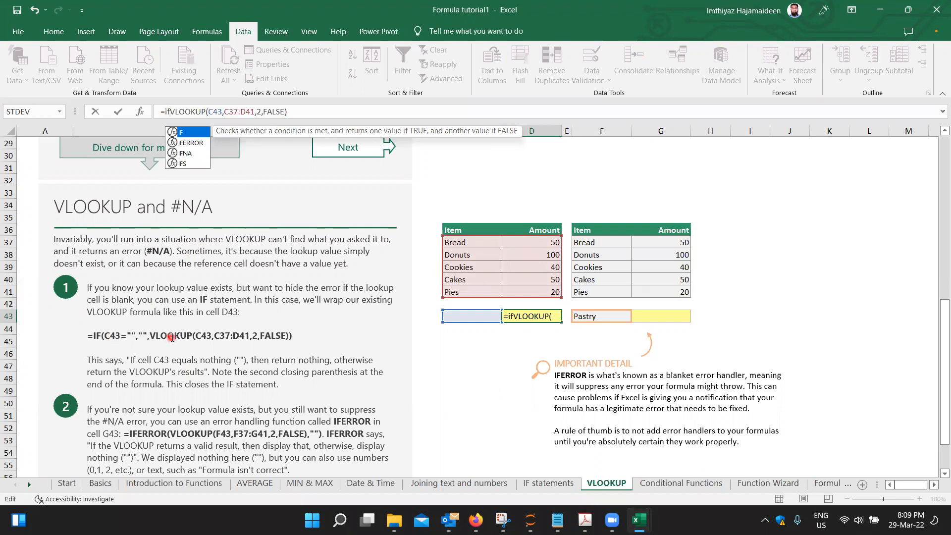
{"action": "type", "text": "("}
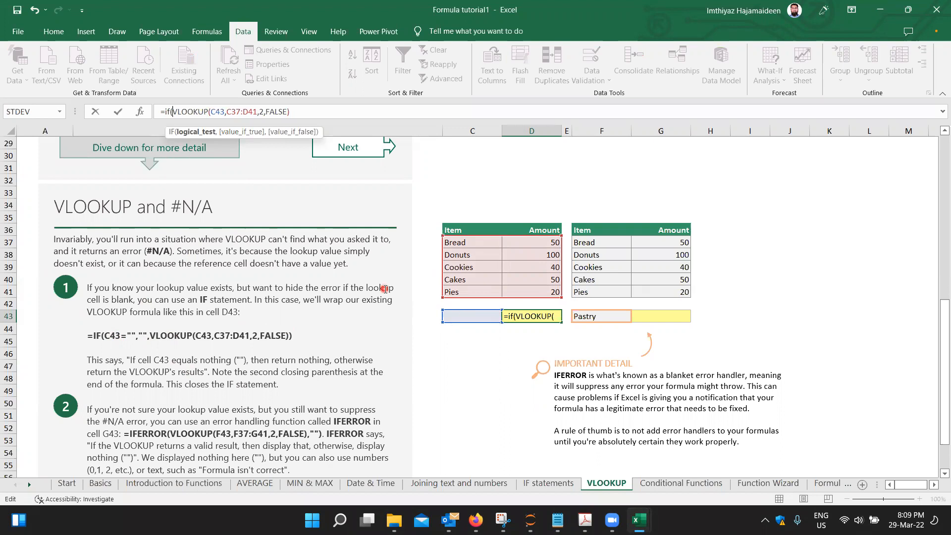
{"action": "left_click", "coordinate": [455, 318]}
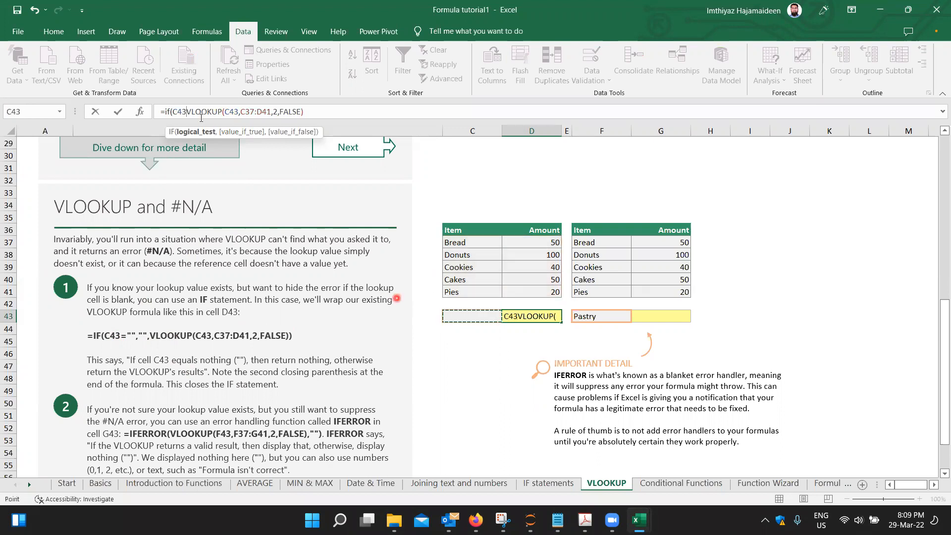
{"action": "type", "text": "="}
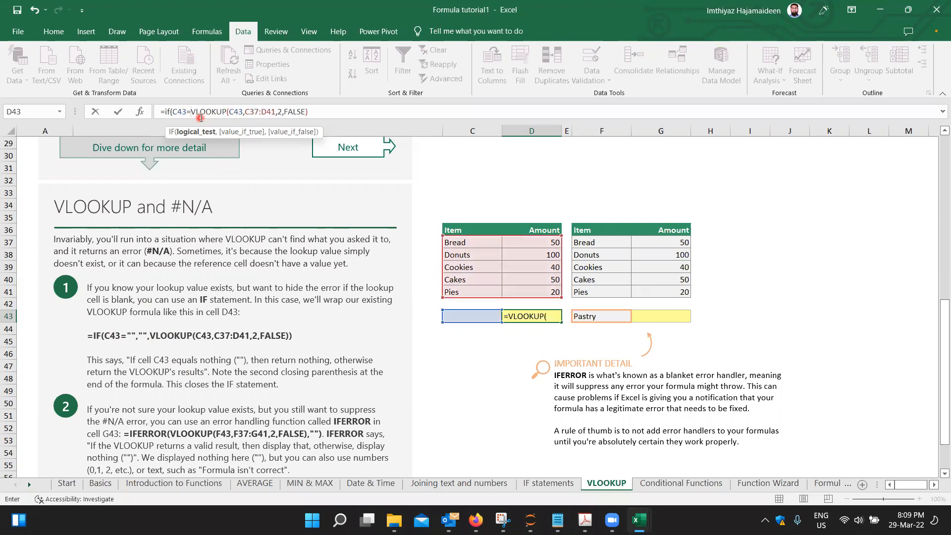
{"action": "type", "text": "\"\""}
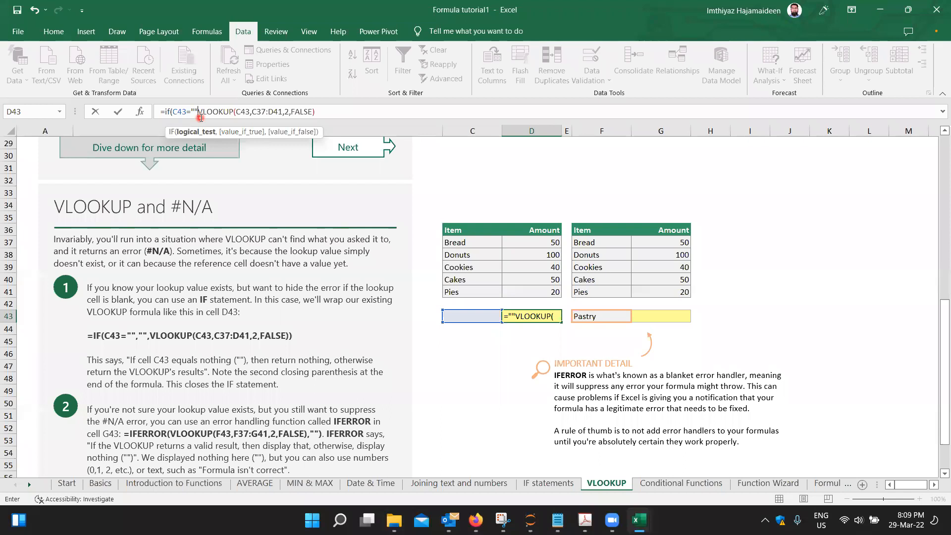
{"action": "type", "text": ","}
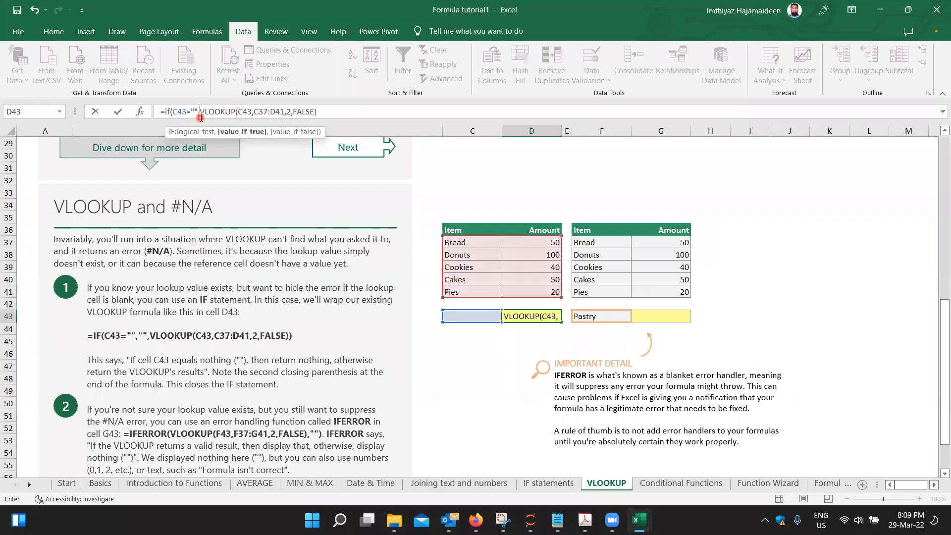
{"action": "type", "text": "\"\""}
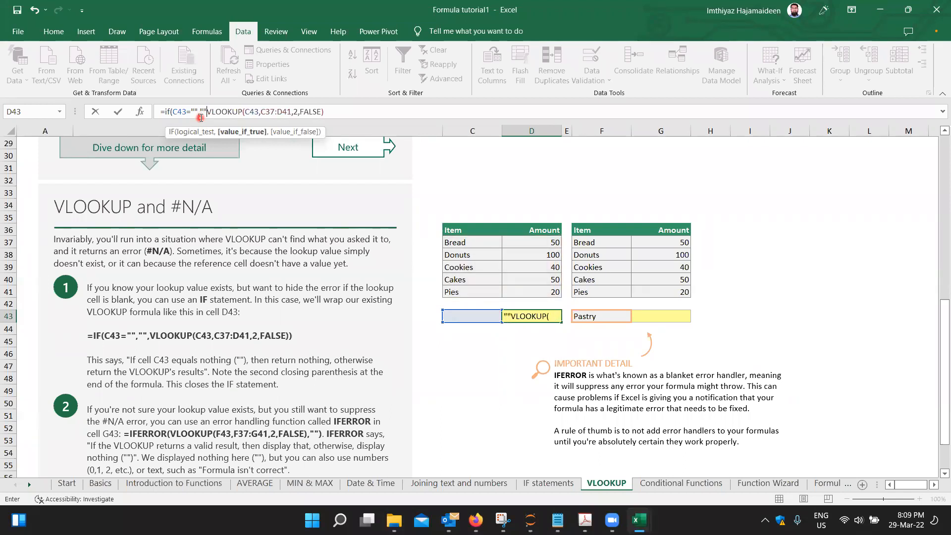
{"action": "type", "text": ","}
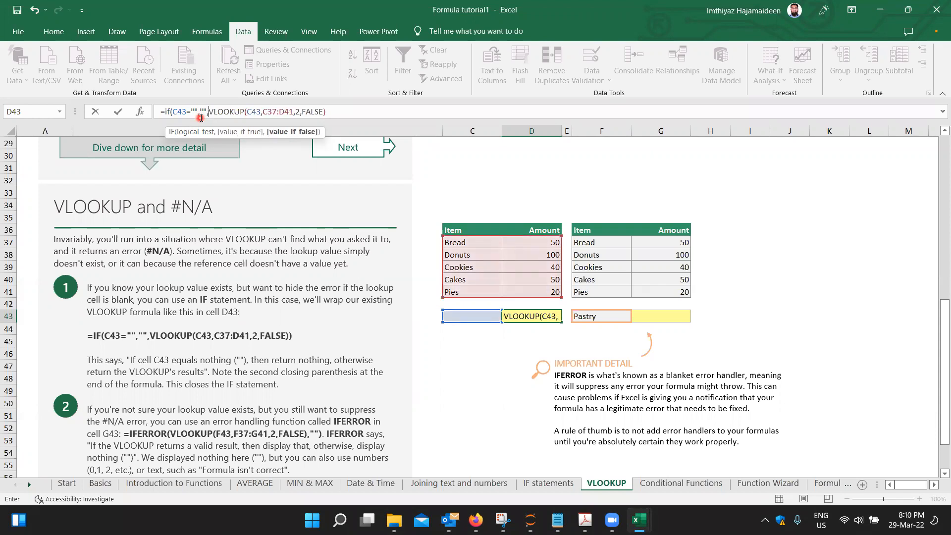
{"action": "key", "text": "Return"}
{"action": "key", "text": "Return"}
Choose Cookies as the lookup item in C43 to test the IF formula in D43
{"action": "key", "text": "Up"}
{"action": "key", "text": "Left"}
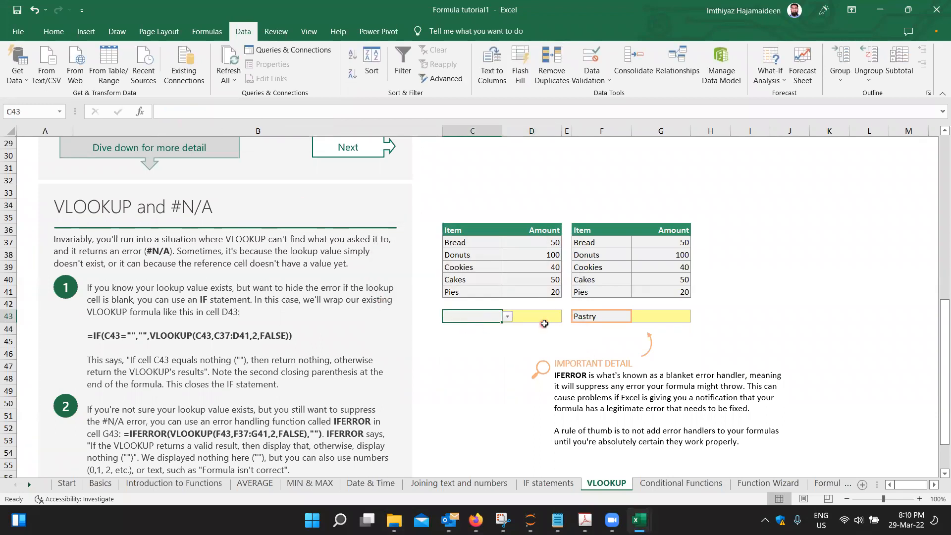
{"action": "left_click", "coordinate": [507, 315]}
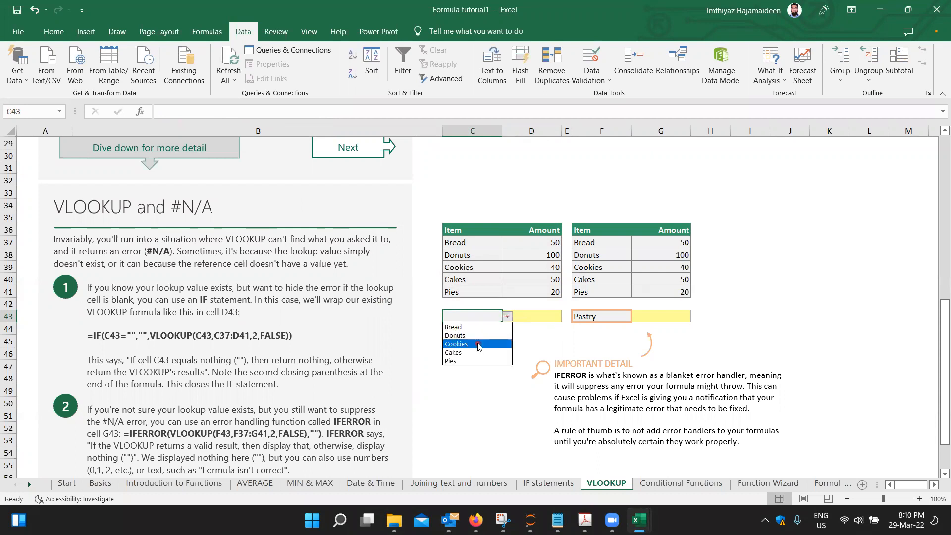
{"action": "left_click", "coordinate": [478, 344]}
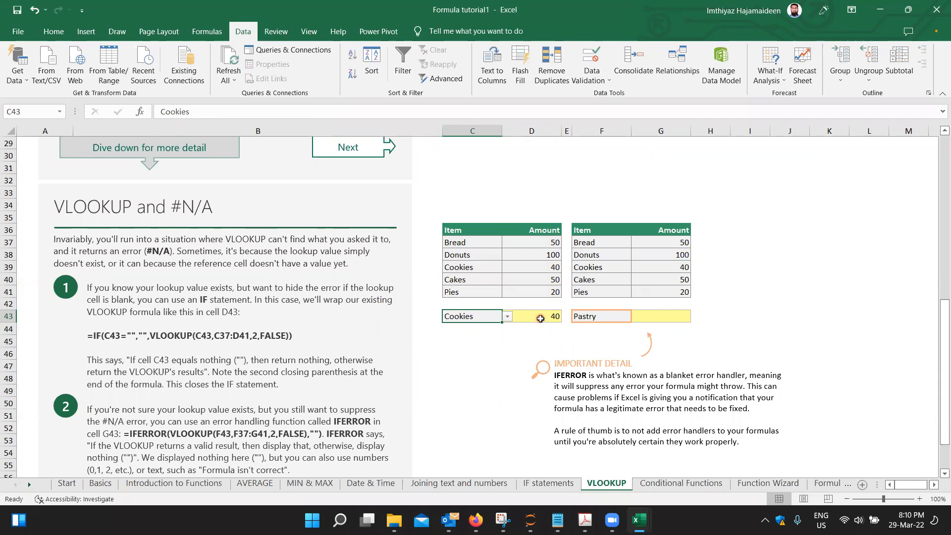
Inspect the IFERROR formula in G43, and choose Cakes as its lookup item in F43
{"action": "left_click", "coordinate": [663, 321]}
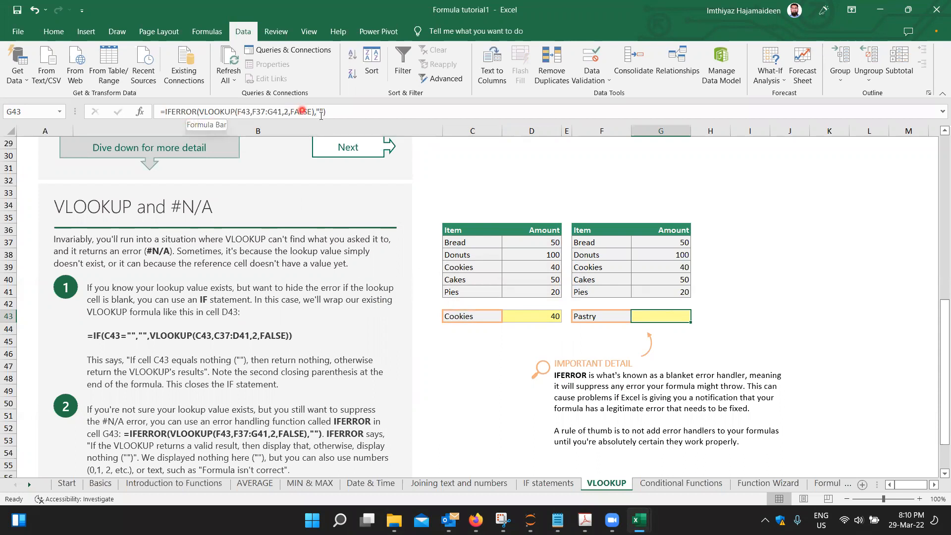
{"action": "left_click", "coordinate": [618, 317]}
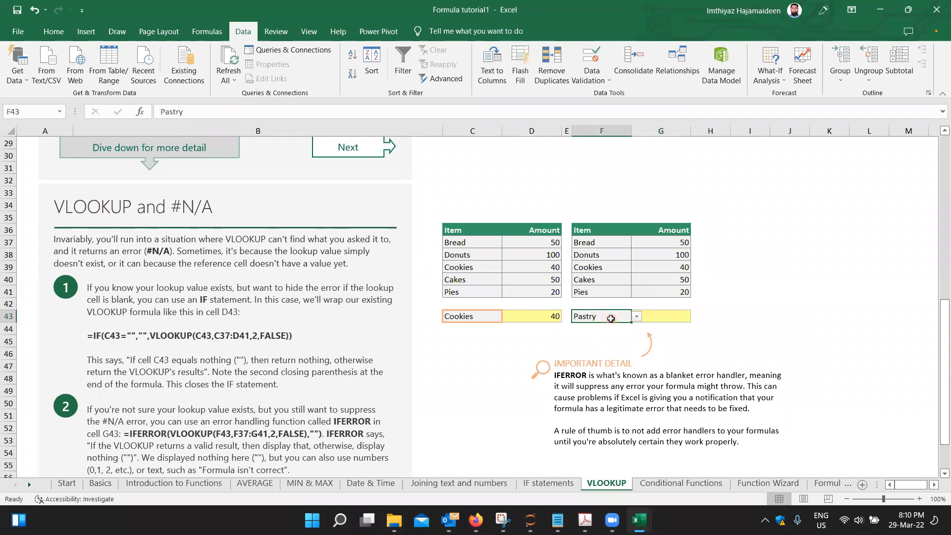
{"action": "left_click", "coordinate": [637, 317]}
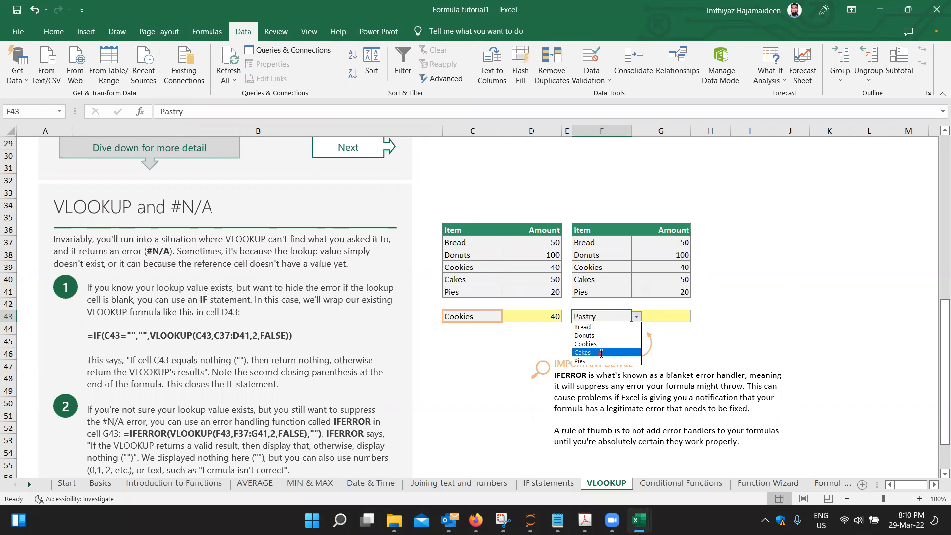
{"action": "left_click", "coordinate": [600, 353]}
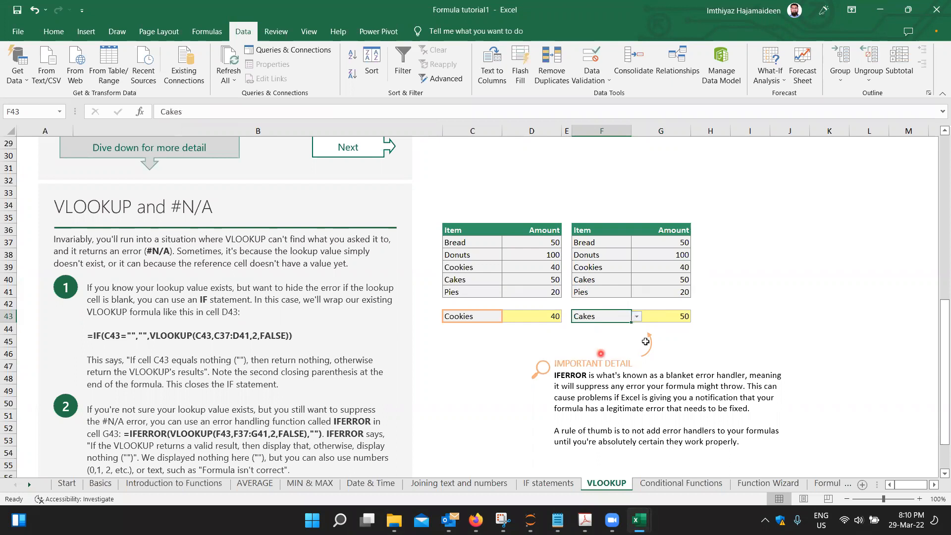
Review the rest of the VLOOKUP and #N/A section, and open the IF statements sheet
{"action": "left_click", "coordinate": [515, 379]}
{"action": "scroll", "coordinate": [480, 418], "scroll_direction": "down", "scroll_amount": 2}
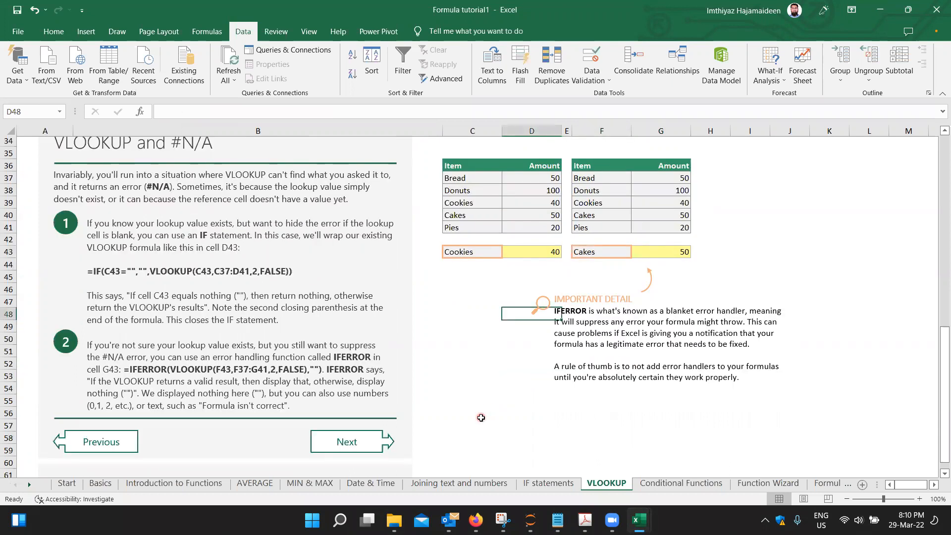
{"action": "scroll", "coordinate": [480, 418], "scroll_direction": "up", "scroll_amount": 1}
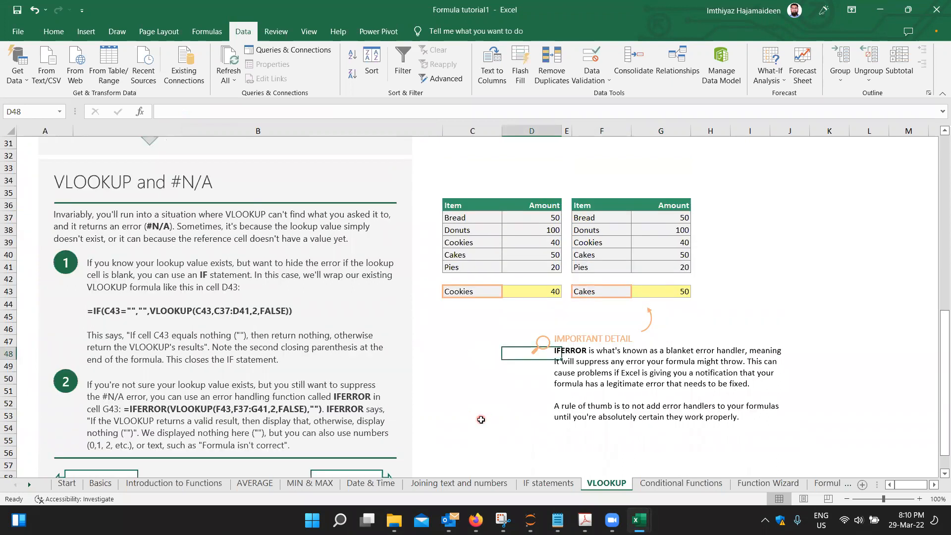
{"action": "scroll", "coordinate": [480, 418], "scroll_direction": "up", "scroll_amount": 1}
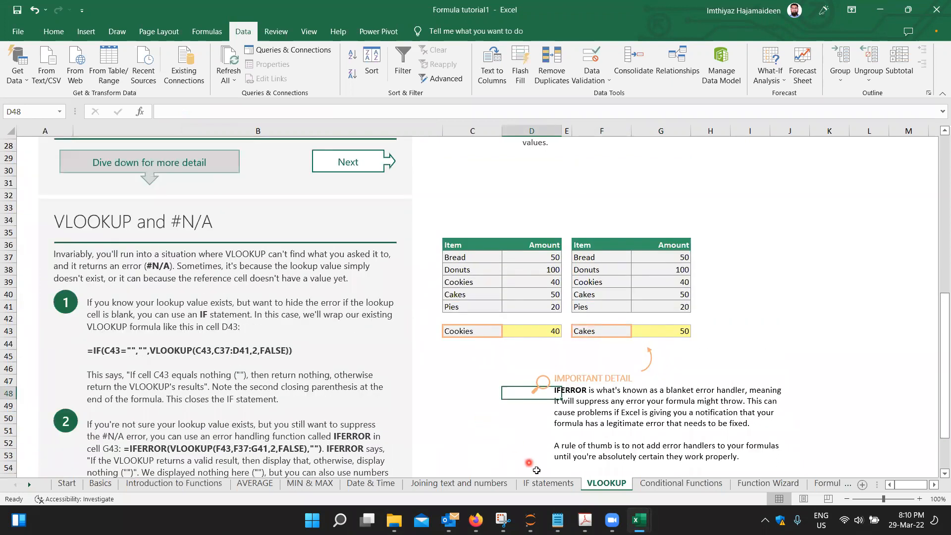
{"action": "left_click", "coordinate": [543, 488]}
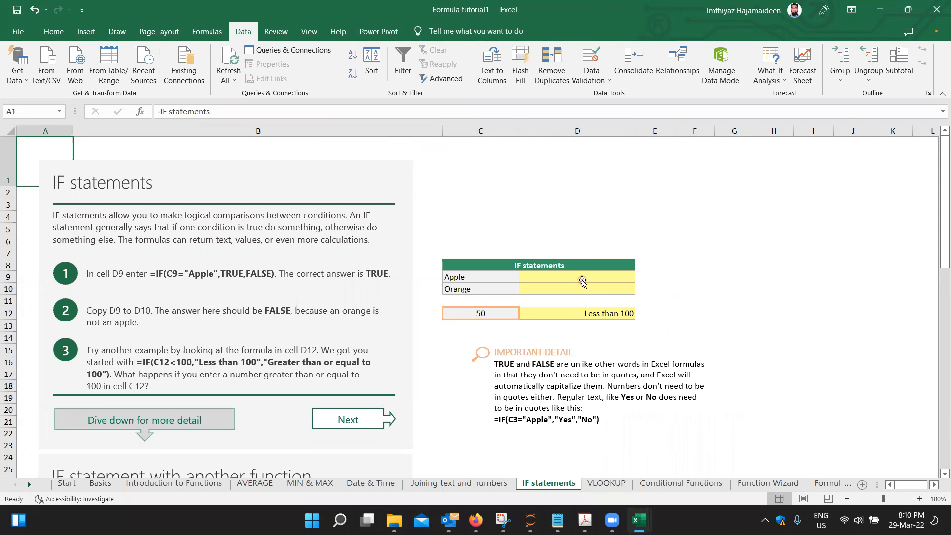
Enter the formula =IF(C9="Apple",TRUE) in cell D9
{"action": "left_click", "coordinate": [583, 282]}
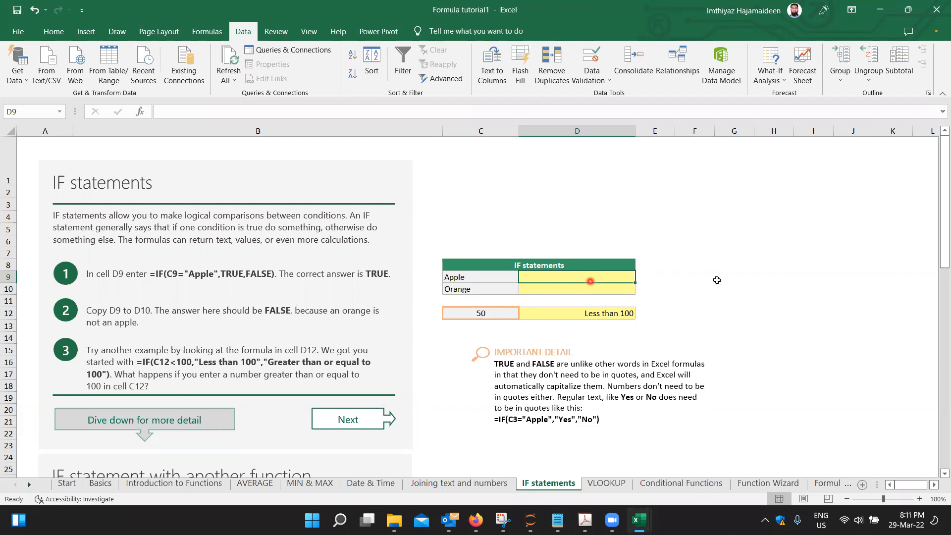
{"action": "type", "text": "="}
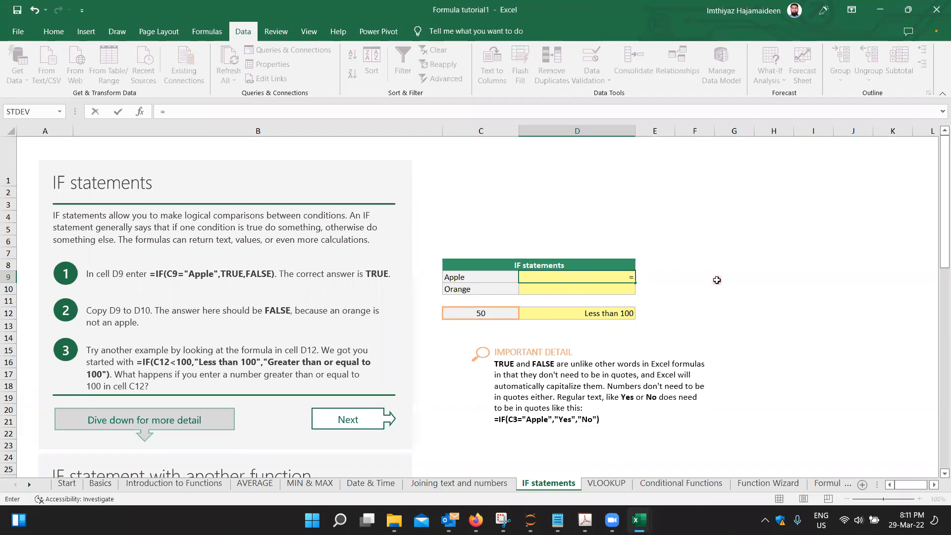
{"action": "type", "text": "if"}
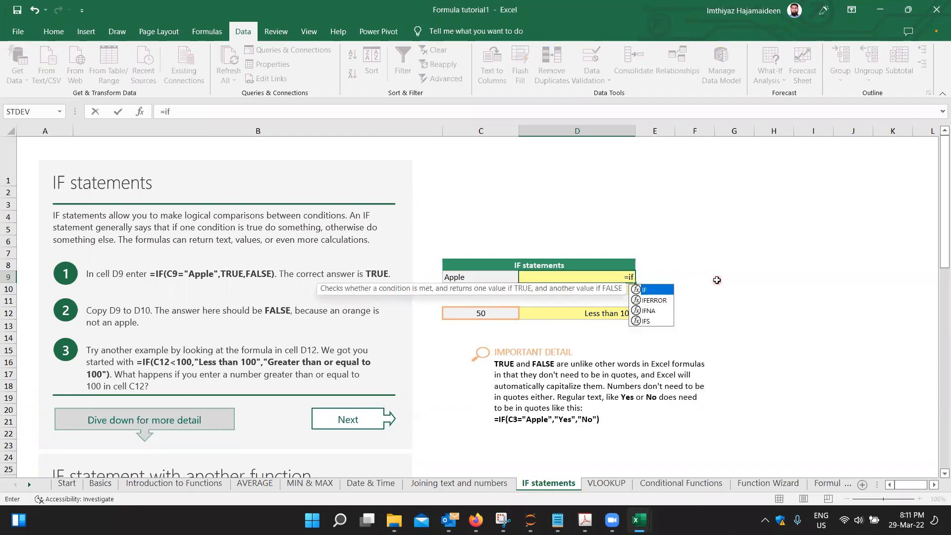
{"action": "type", "text": "("}
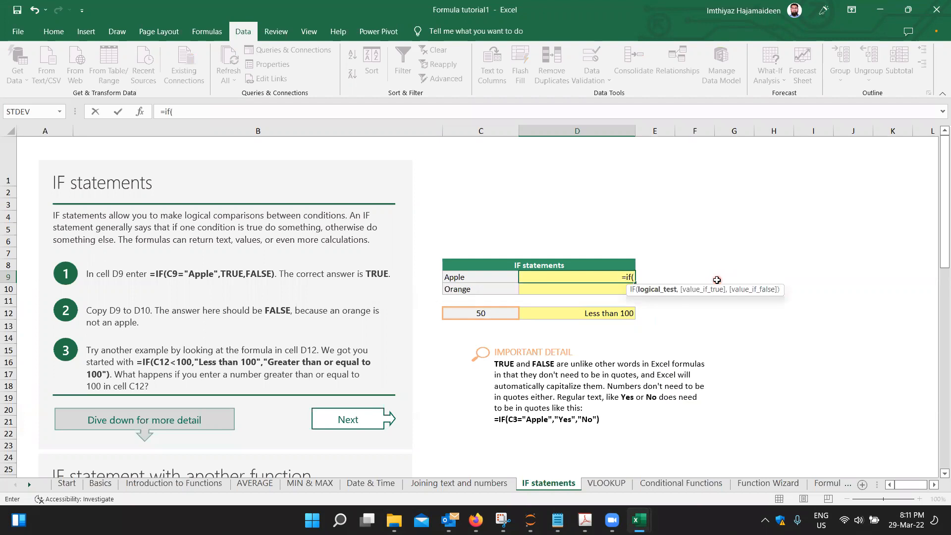
{"action": "key", "text": "Left"}
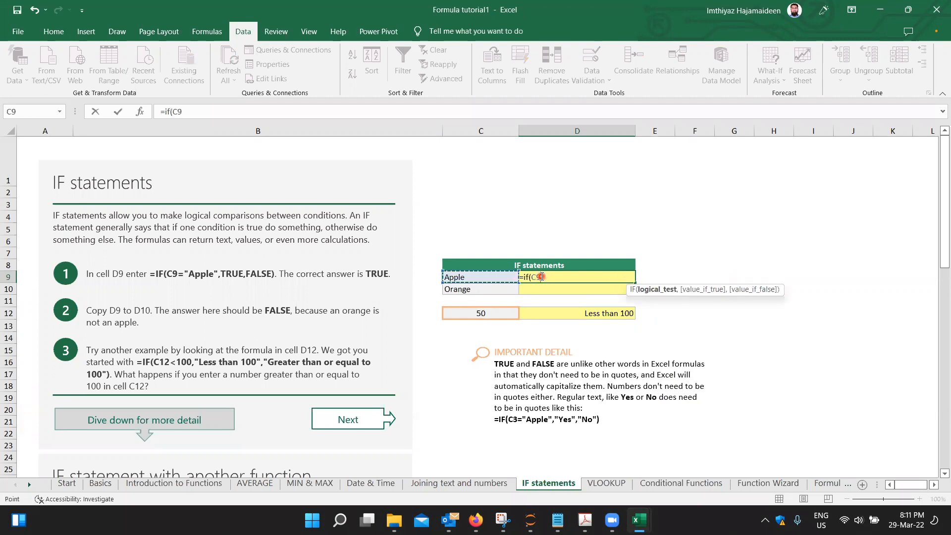
{"action": "type", "text": "="}
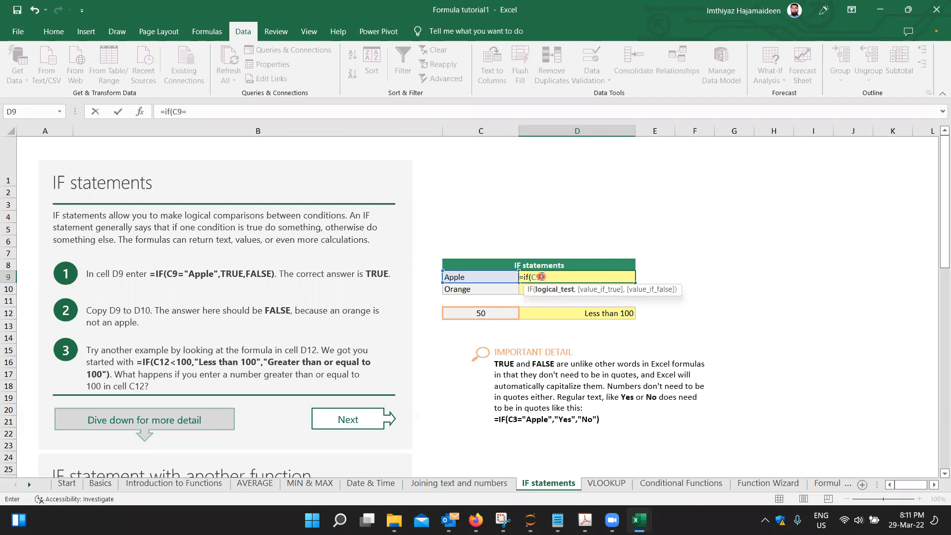
{"action": "type", "text": "\"Apple\","}
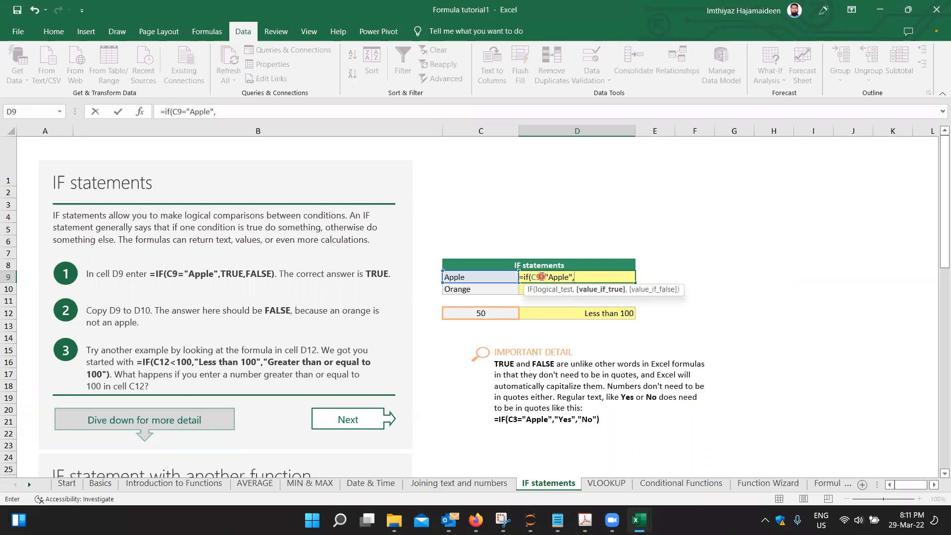
{"action": "type", "text": "TR"}
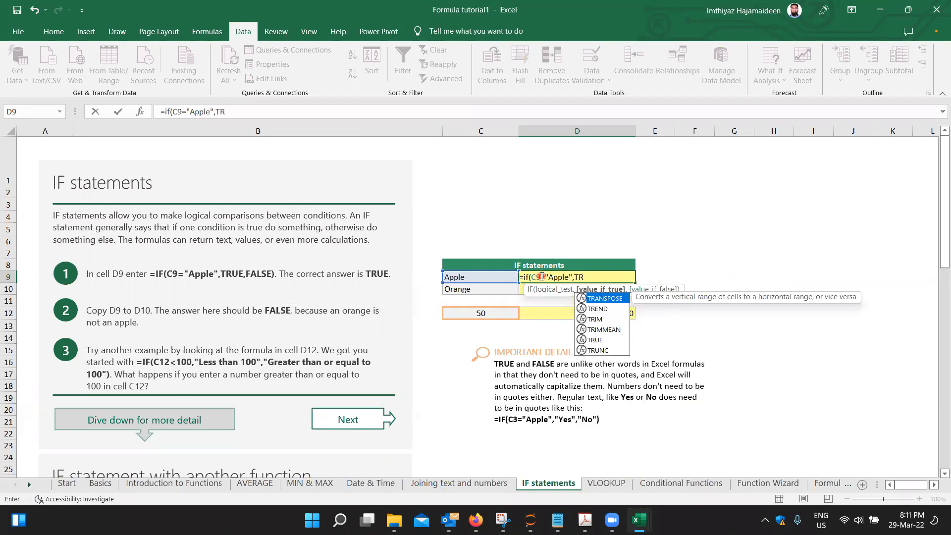
{"action": "type", "text": "UE"}
{"action": "key", "text": "ctrl+Return"}
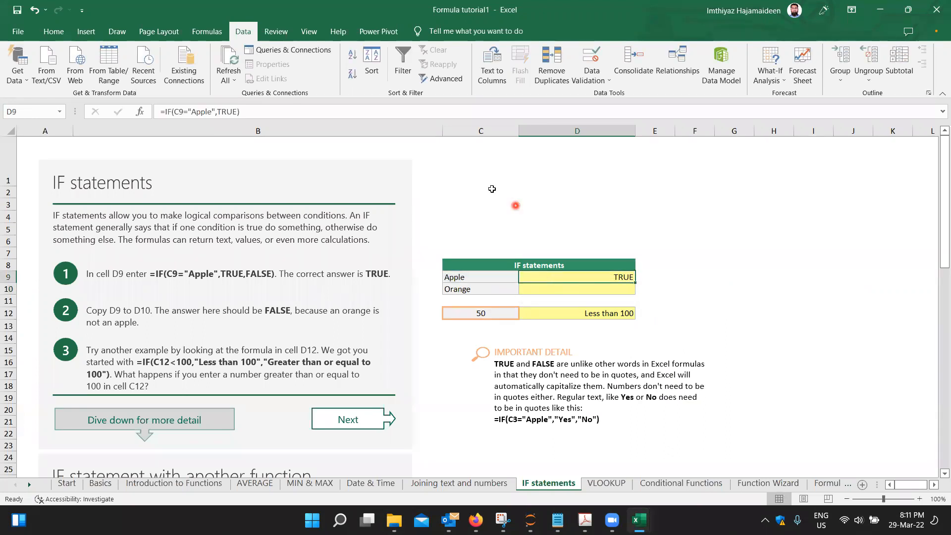
Test the D9 formula by replacing the text in C9 with d, and undo that entry
{"action": "left_click", "coordinate": [491, 276]}
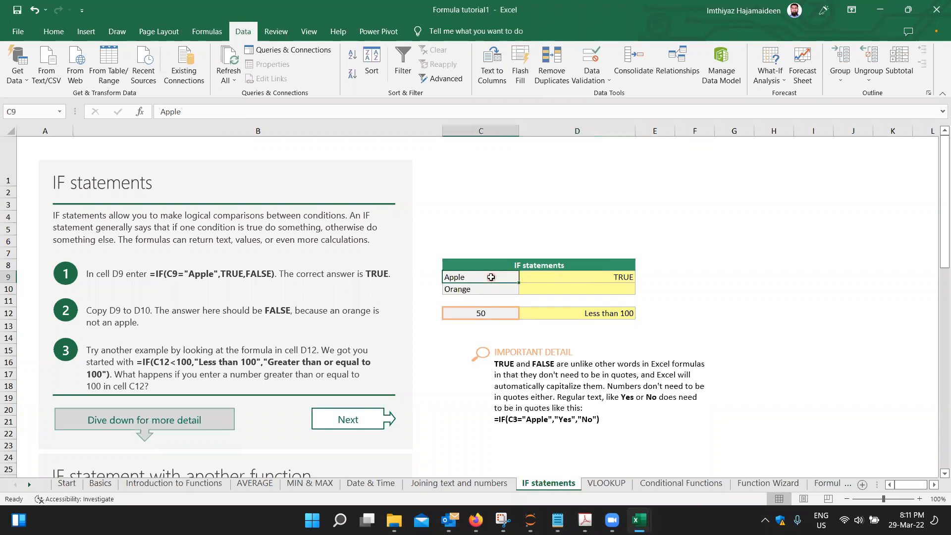
{"action": "type", "text": "d"}
{"action": "key", "text": "Return"}
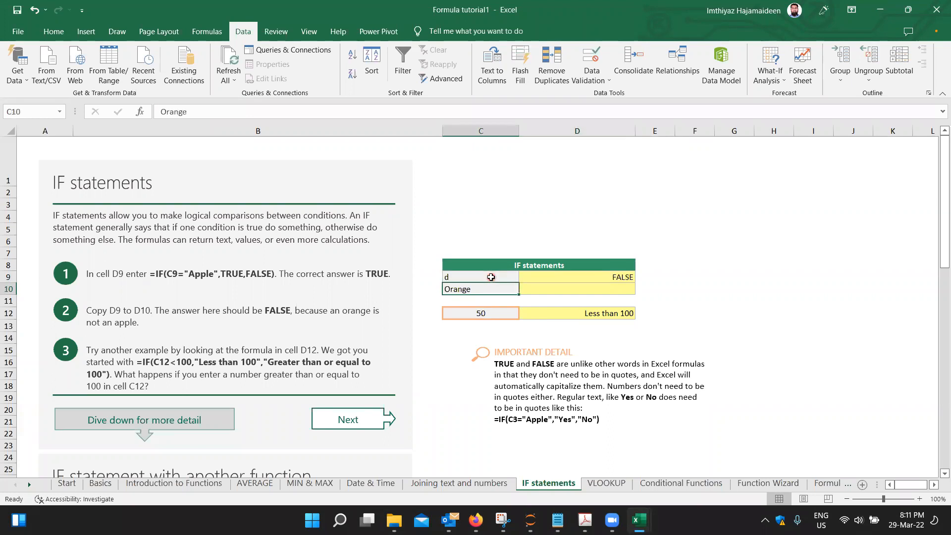
{"action": "left_click", "coordinate": [491, 277]}
{"action": "key", "text": "ctrl+z"}
Copy the IF formula from D9 to D10 for the Orange row
{"action": "key", "text": "Right"}
{"action": "key", "text": "ctrl+c"}
{"action": "key", "text": "Down"}
{"action": "key", "text": "Return"}
{"action": "key", "text": "Left"}
{"action": "key", "text": "Right"}
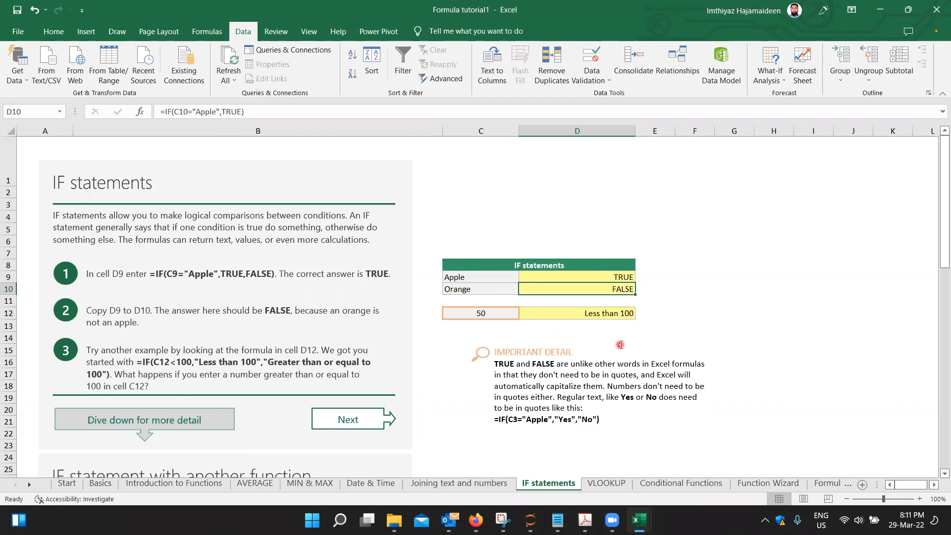
Review the rest of the IF statements sheet, including the sales tax and shipping example, and open the Conditional Functions sheet
{"action": "scroll", "coordinate": [620, 344], "scroll_direction": "down", "scroll_amount": 3}
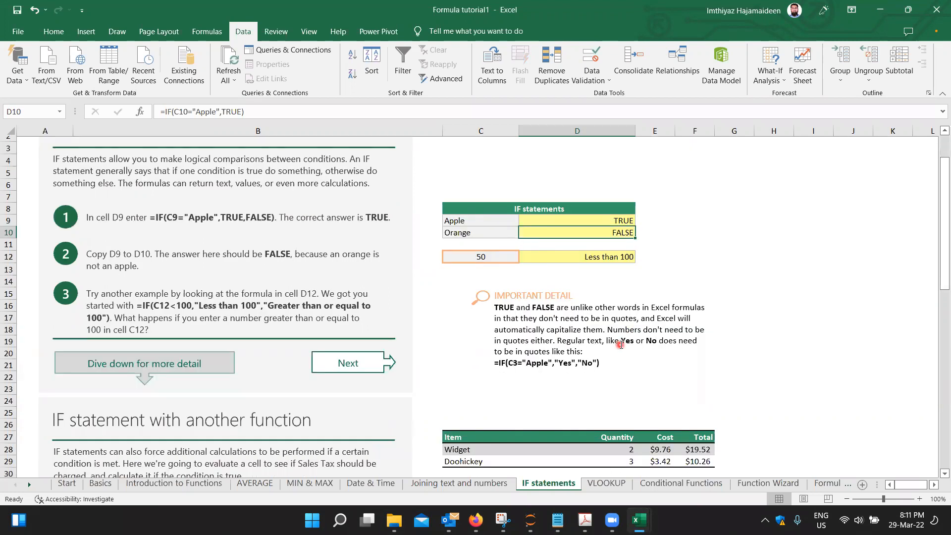
{"action": "scroll", "coordinate": [620, 344], "scroll_direction": "down", "scroll_amount": 3}
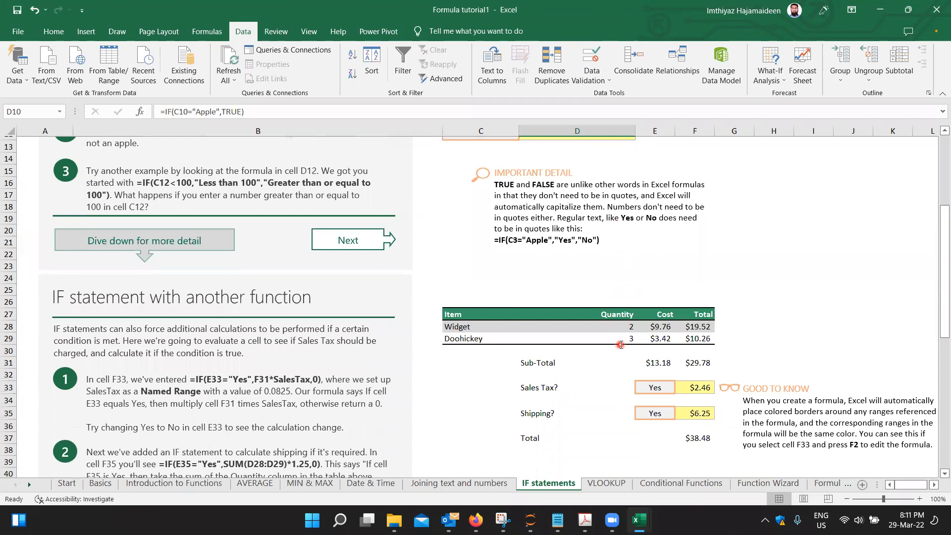
{"action": "scroll", "coordinate": [620, 344], "scroll_direction": "down", "scroll_amount": 4}
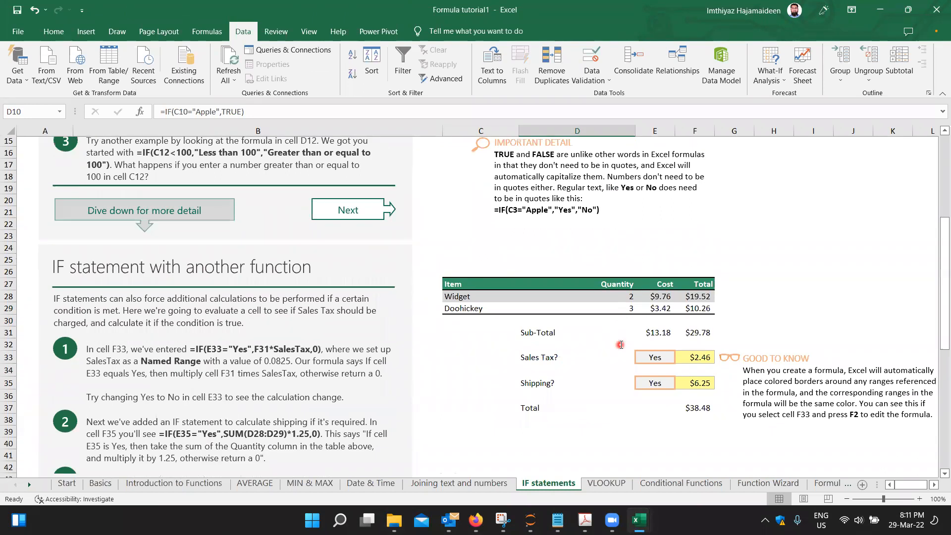
{"action": "scroll", "coordinate": [619, 346], "scroll_direction": "down", "scroll_amount": 1}
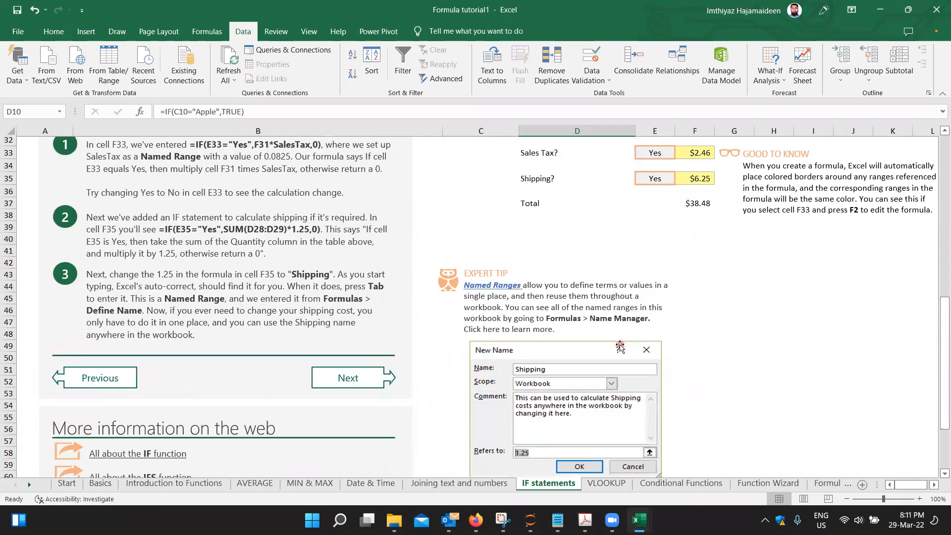
{"action": "scroll", "coordinate": [620, 346], "scroll_direction": "down", "scroll_amount": 1}
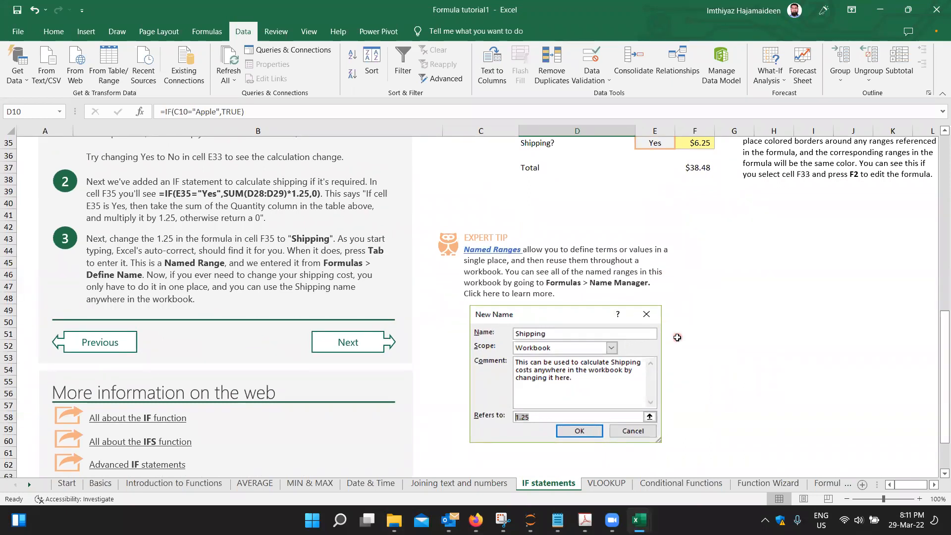
{"action": "scroll", "coordinate": [676, 337], "scroll_direction": "down", "scroll_amount": 4}
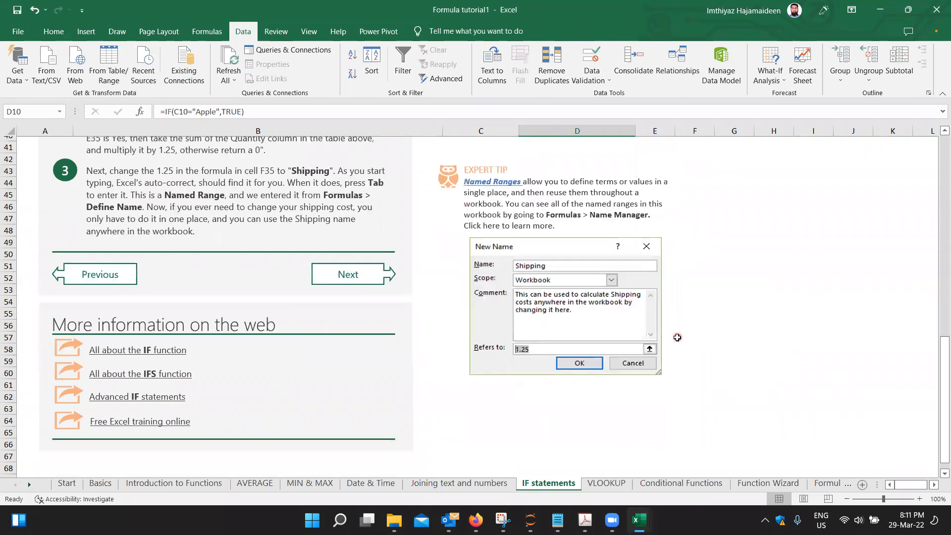
{"action": "scroll", "coordinate": [677, 337], "scroll_direction": "up", "scroll_amount": 3}
{"action": "scroll", "coordinate": [677, 337], "scroll_direction": "up", "scroll_amount": 7}
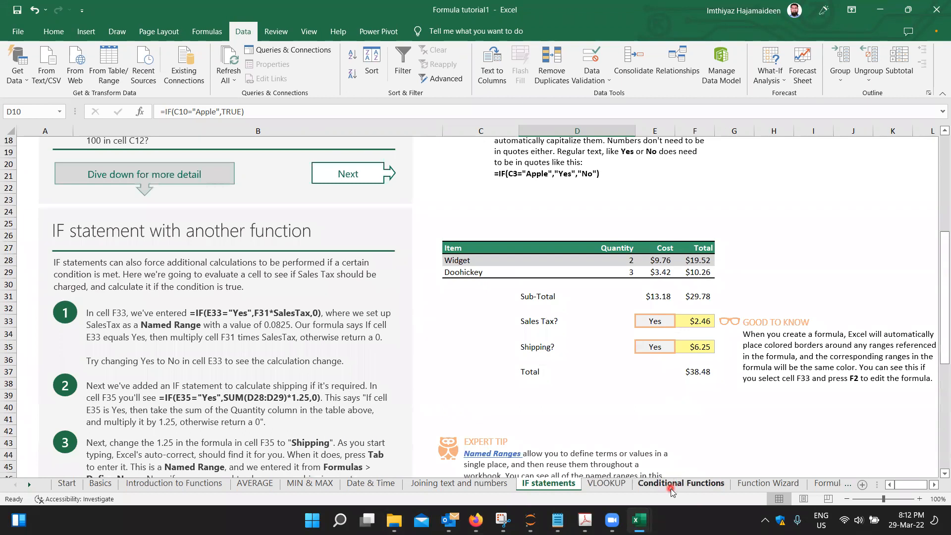
{"action": "left_click", "coordinate": [670, 488]}
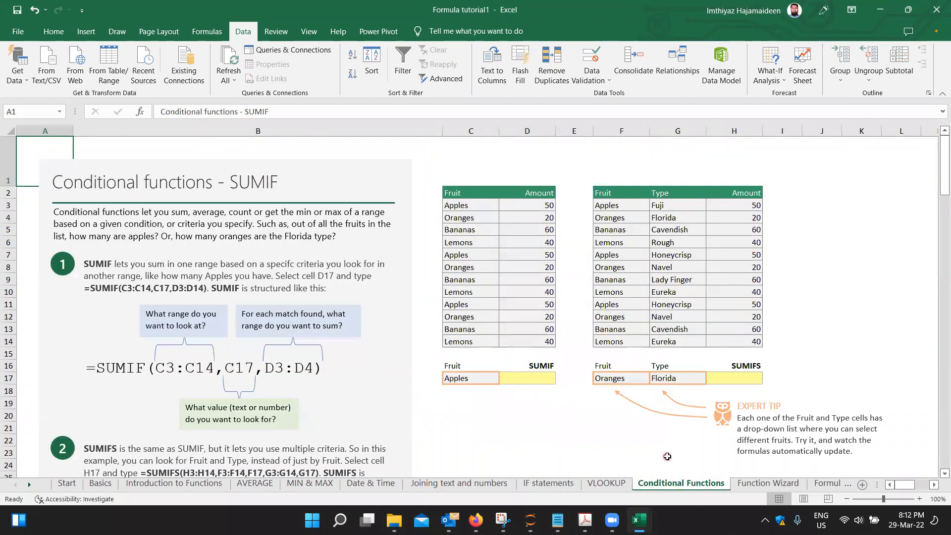